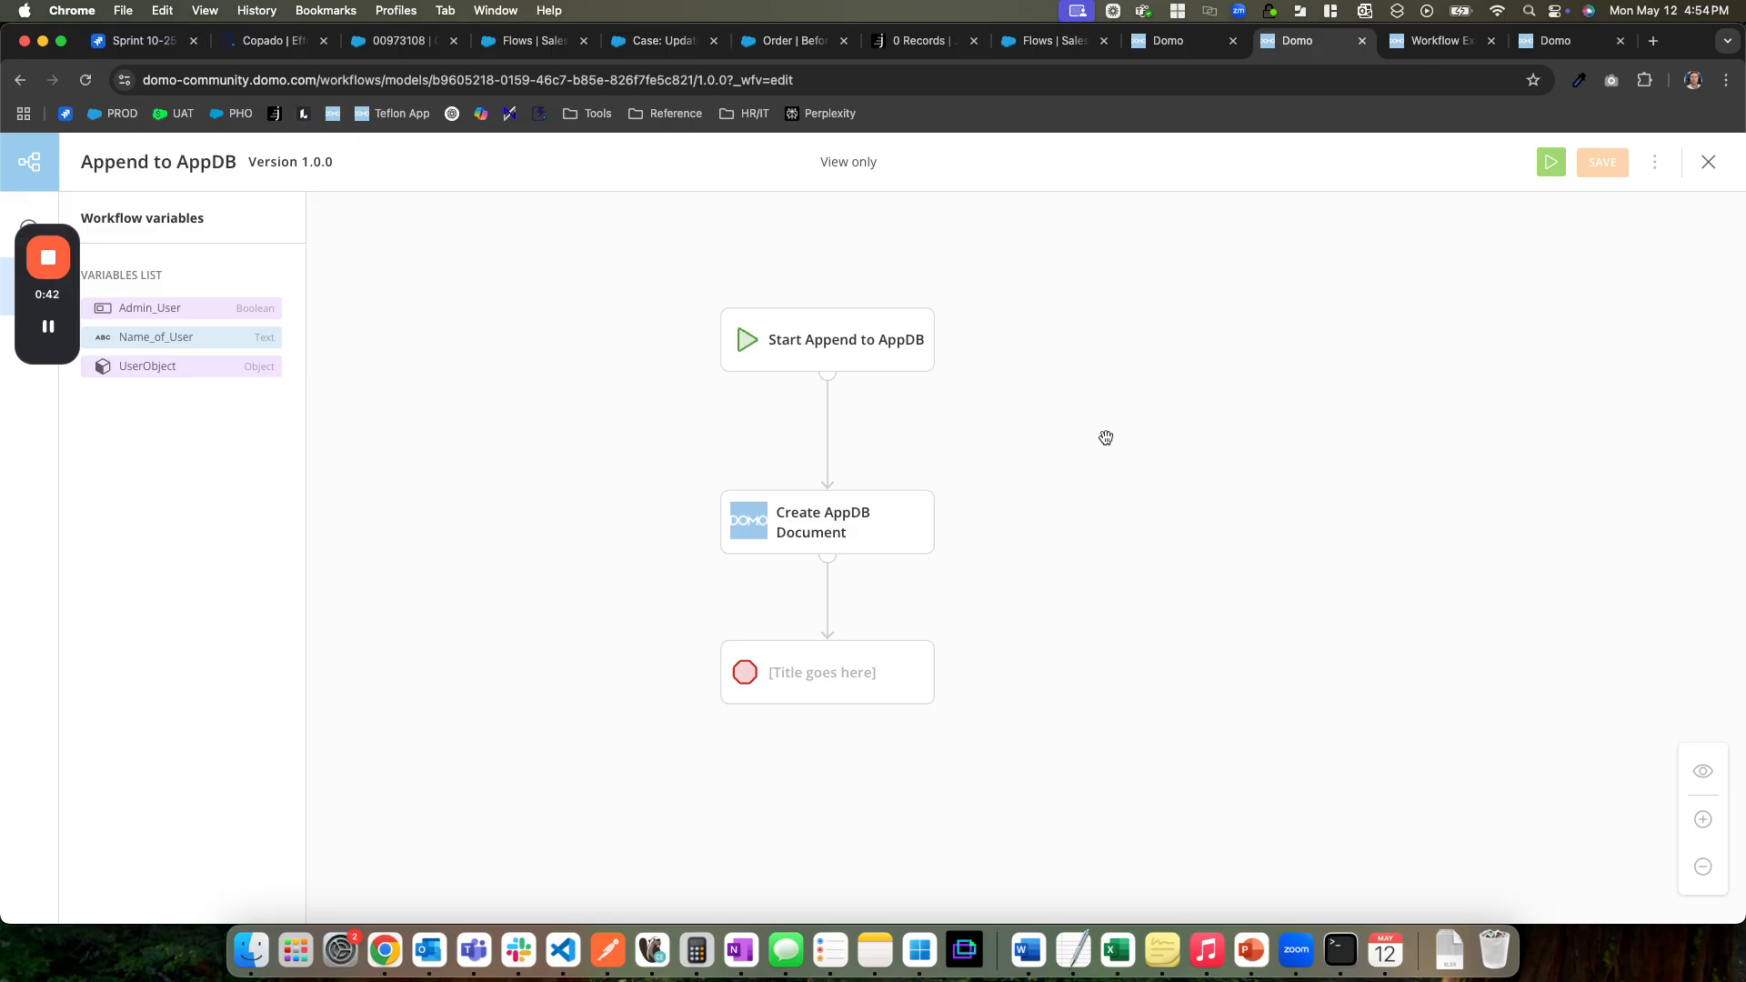
Run the Append to AppDB workflow with the user name "Test 1" and Admin User set to False
key(ctrl+Tab)
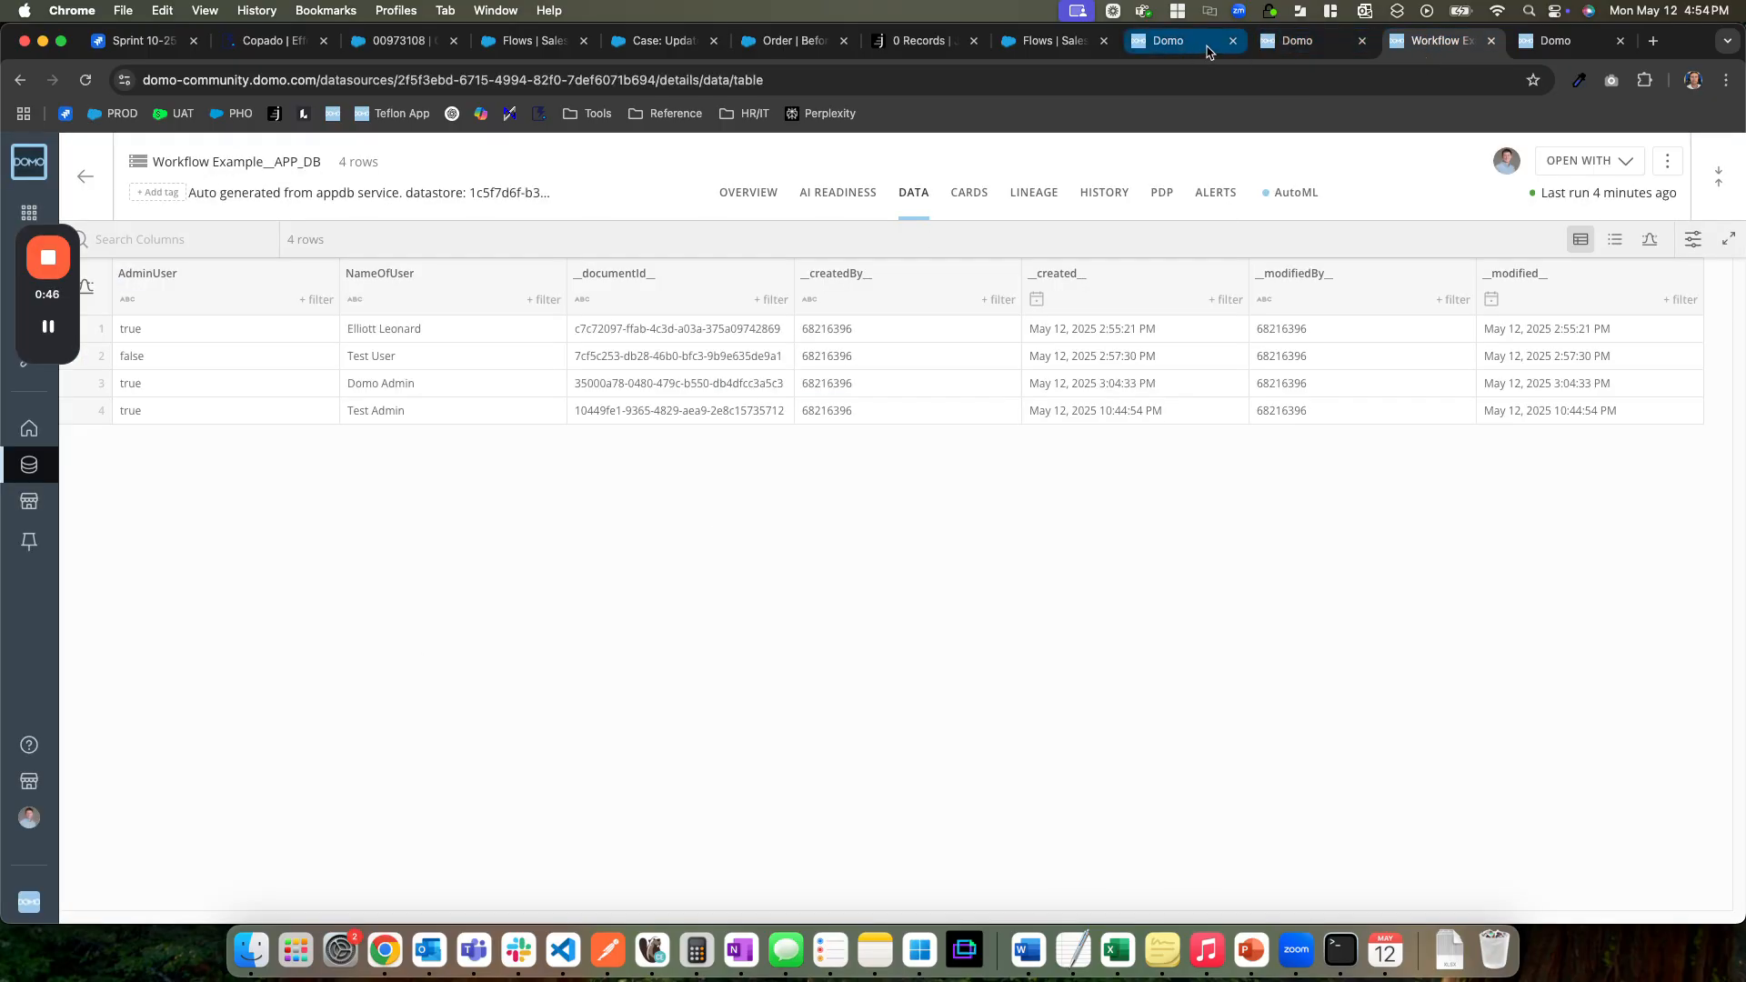
click(1278, 42)
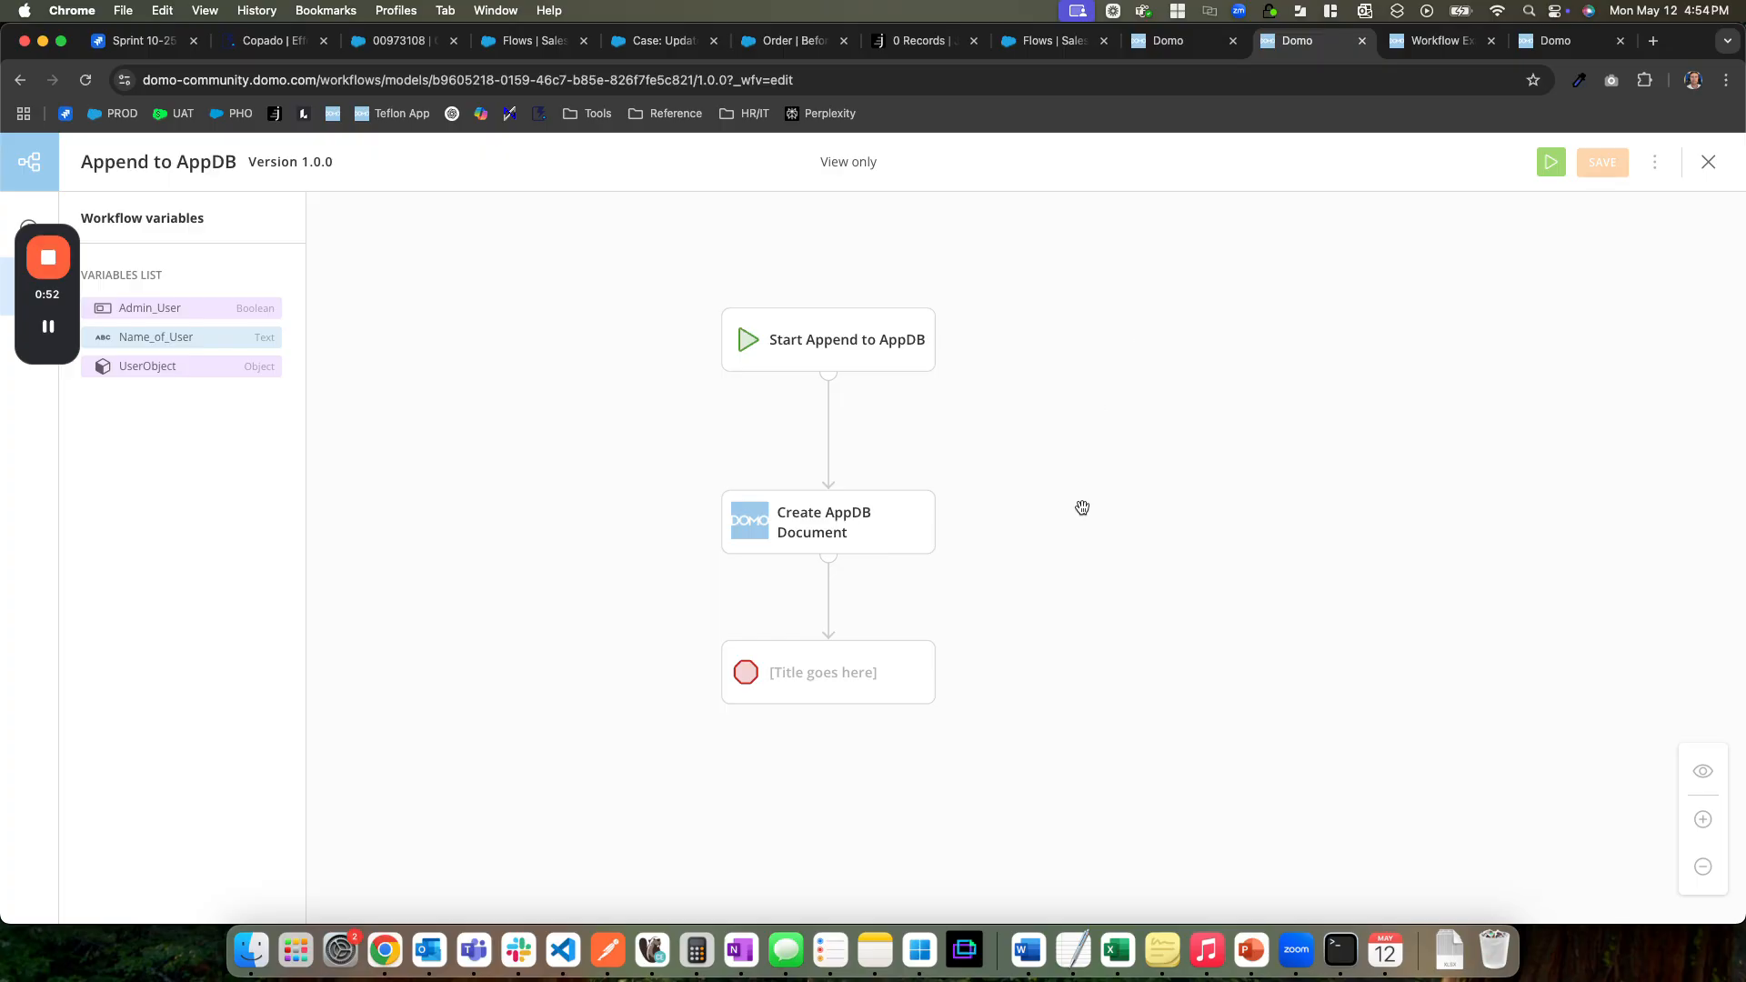
click(1553, 165)
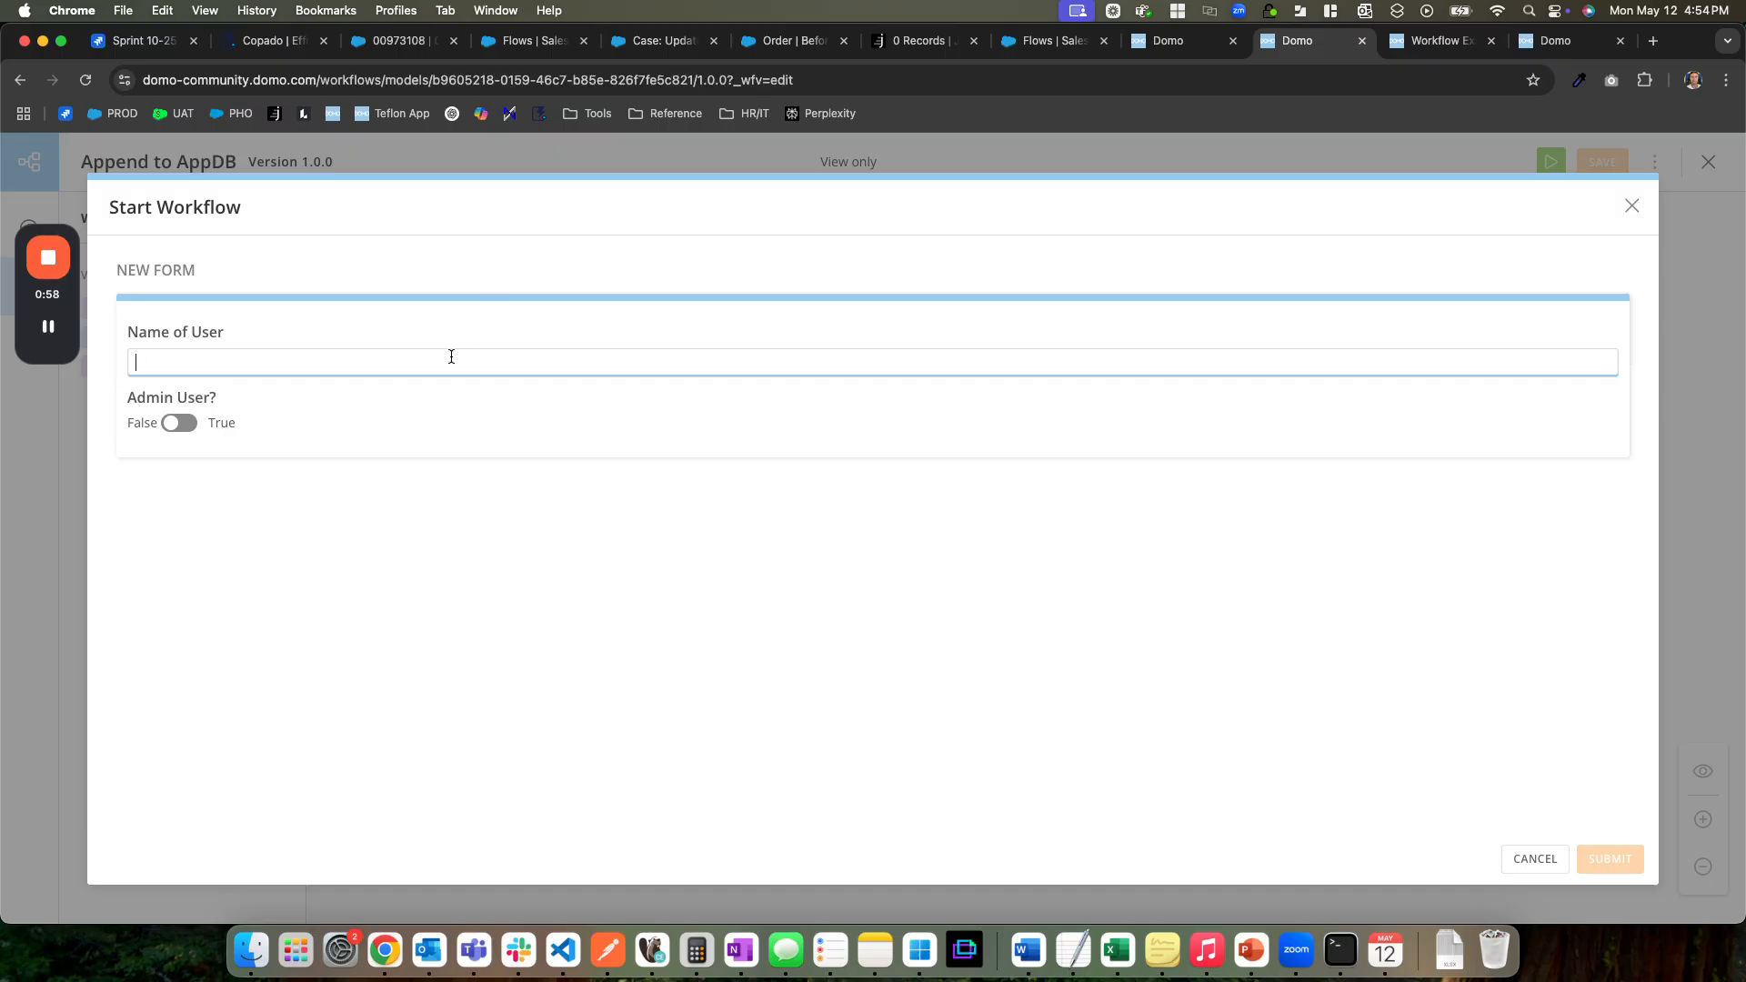
text(Test 1)
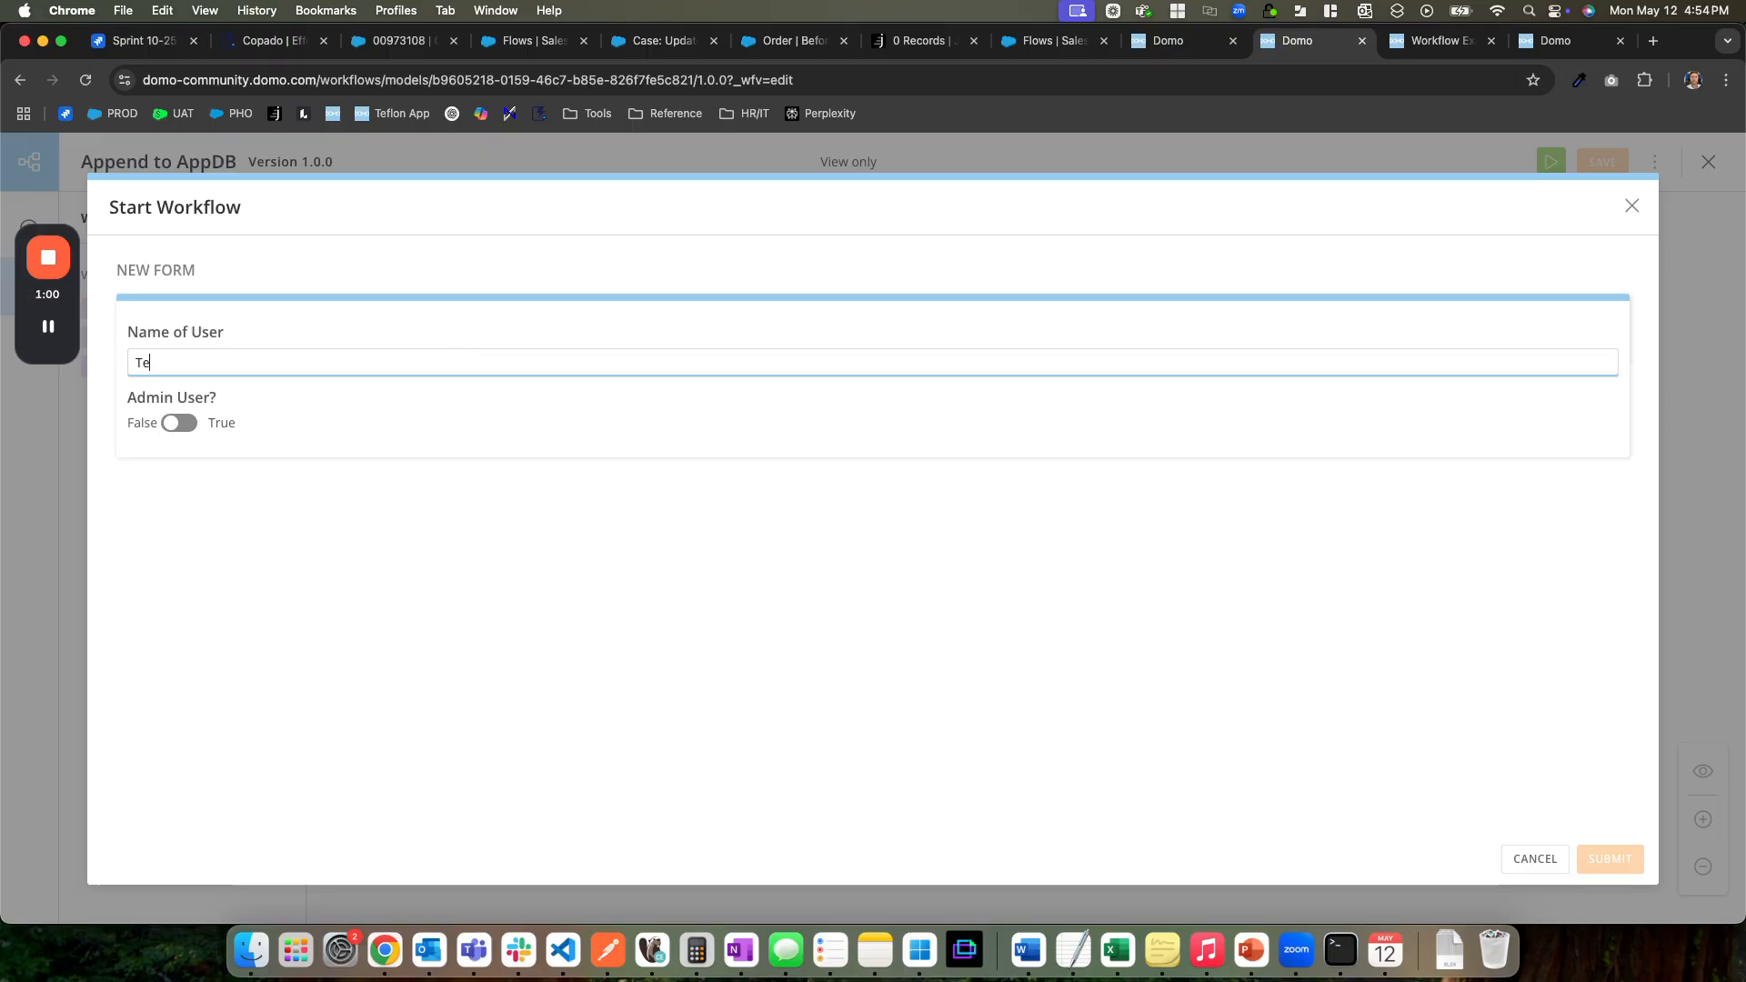
click(111, 544)
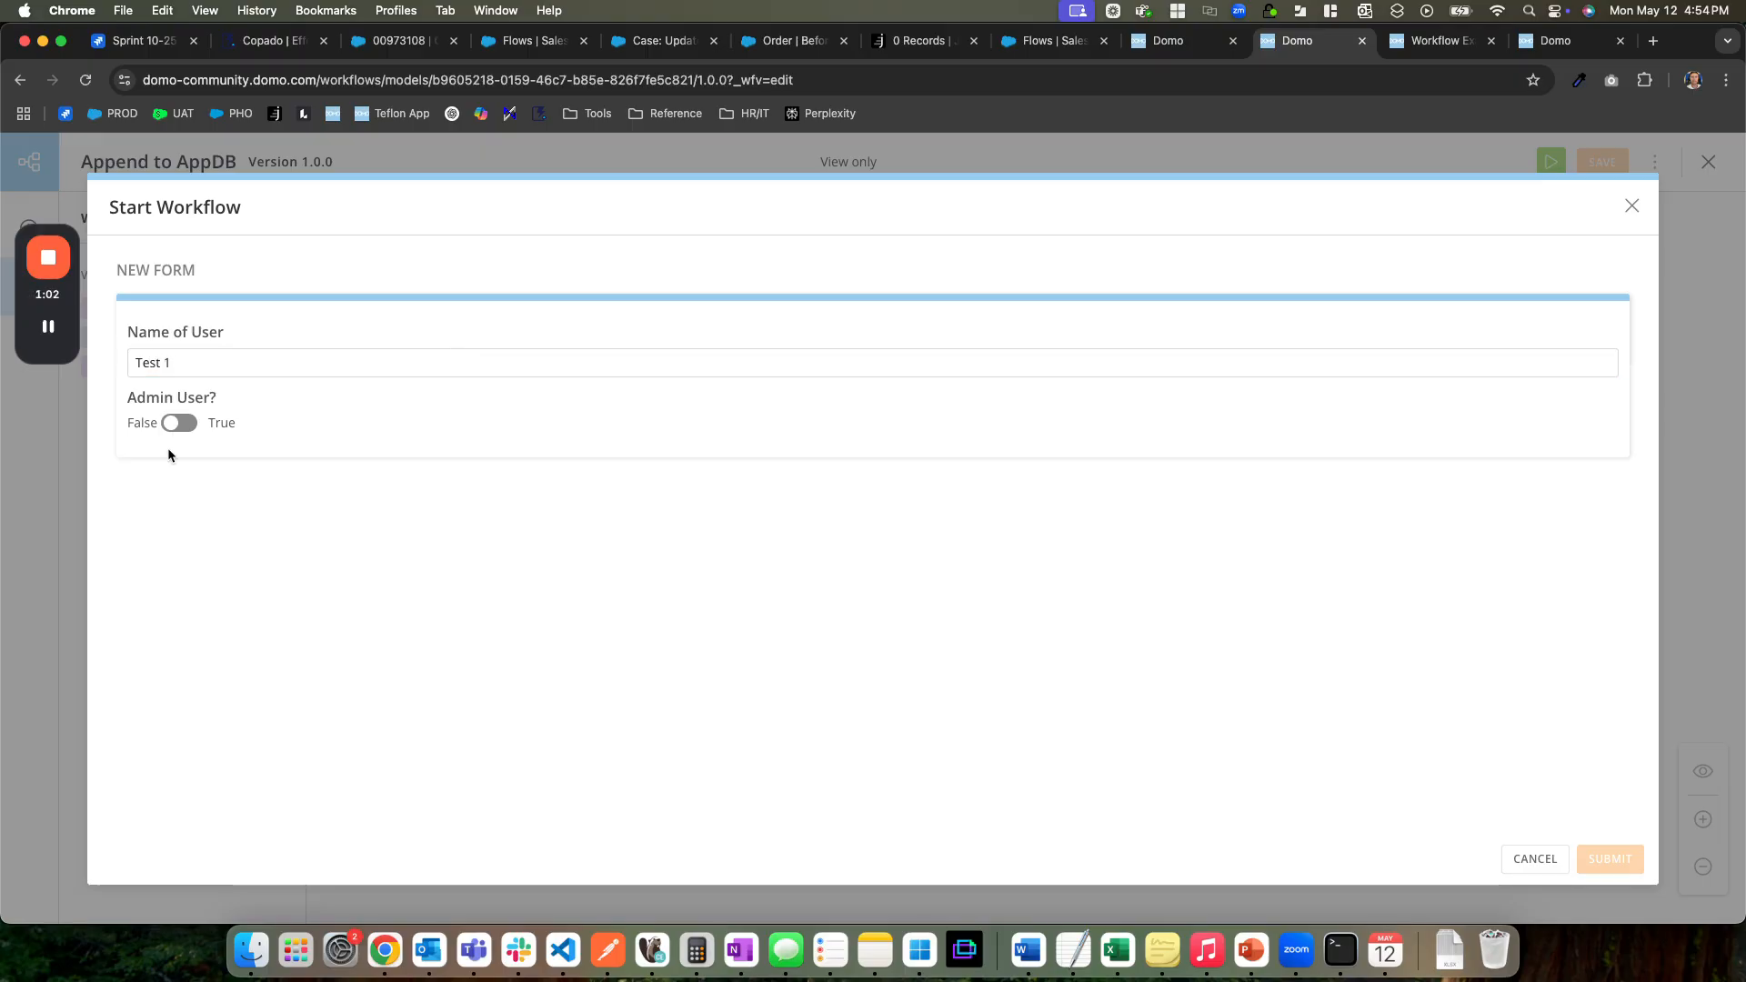
click(181, 424)
click(181, 429)
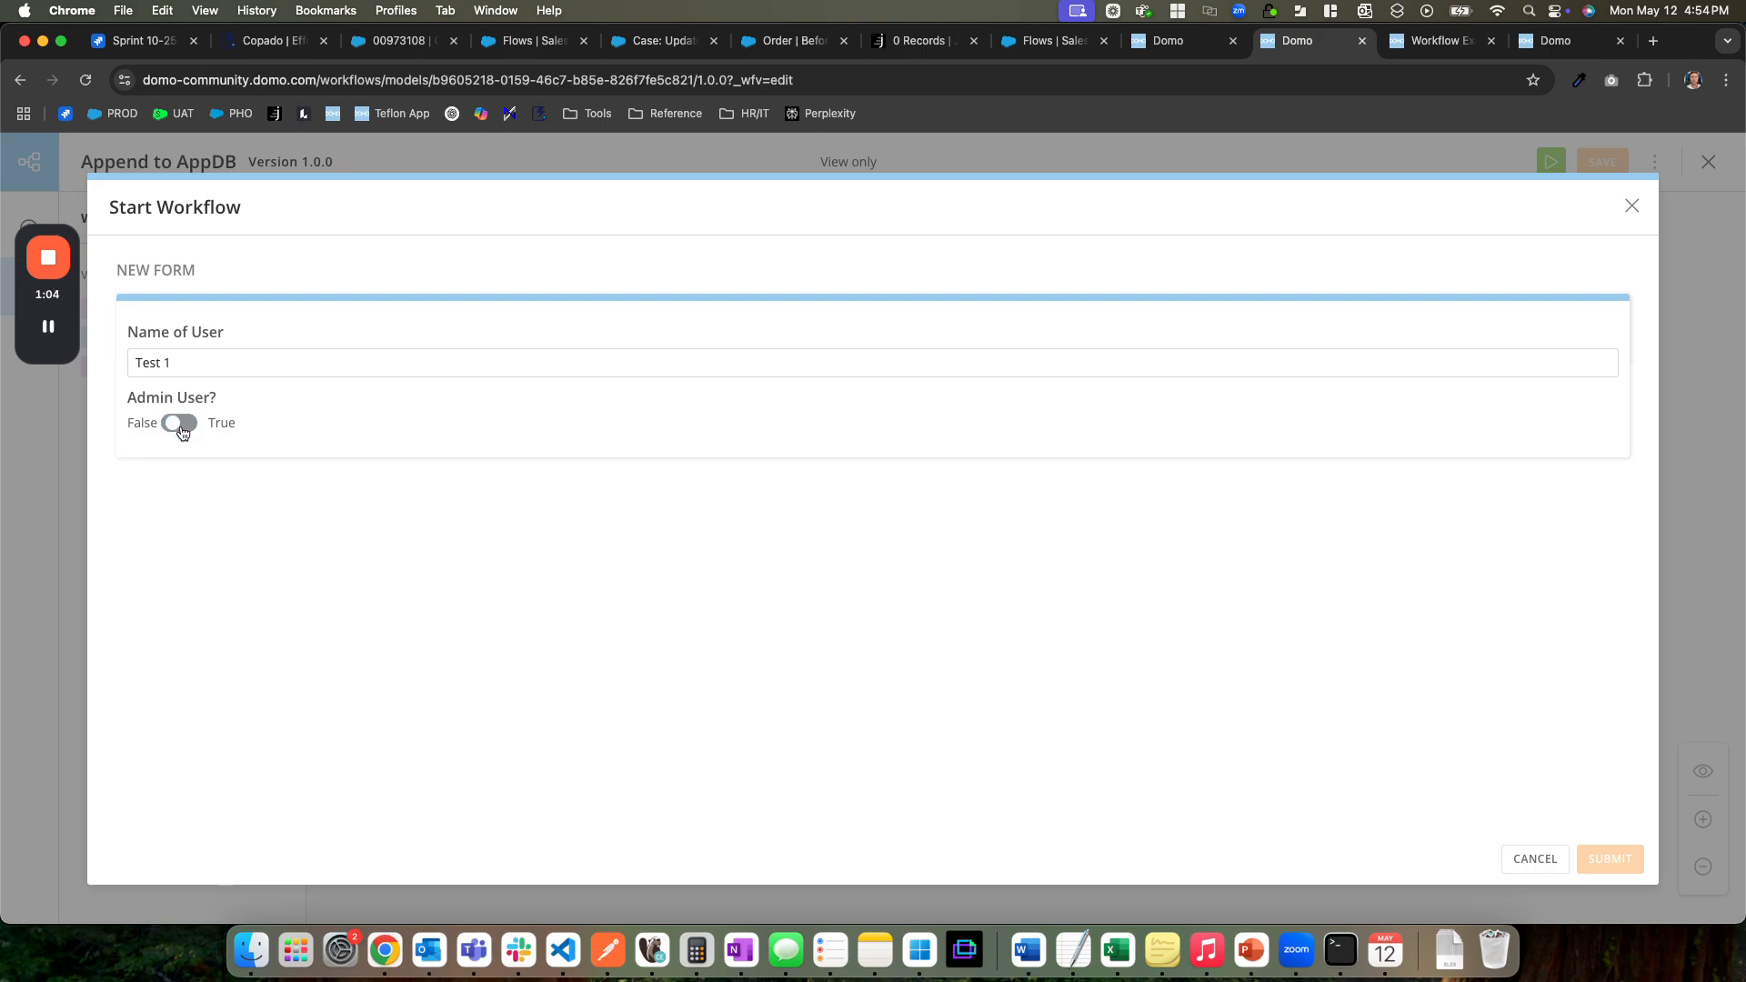
click(1612, 859)
Run the Append to AppDB workflow again with the user name "test 2" and Admin User set to True
click(1551, 162)
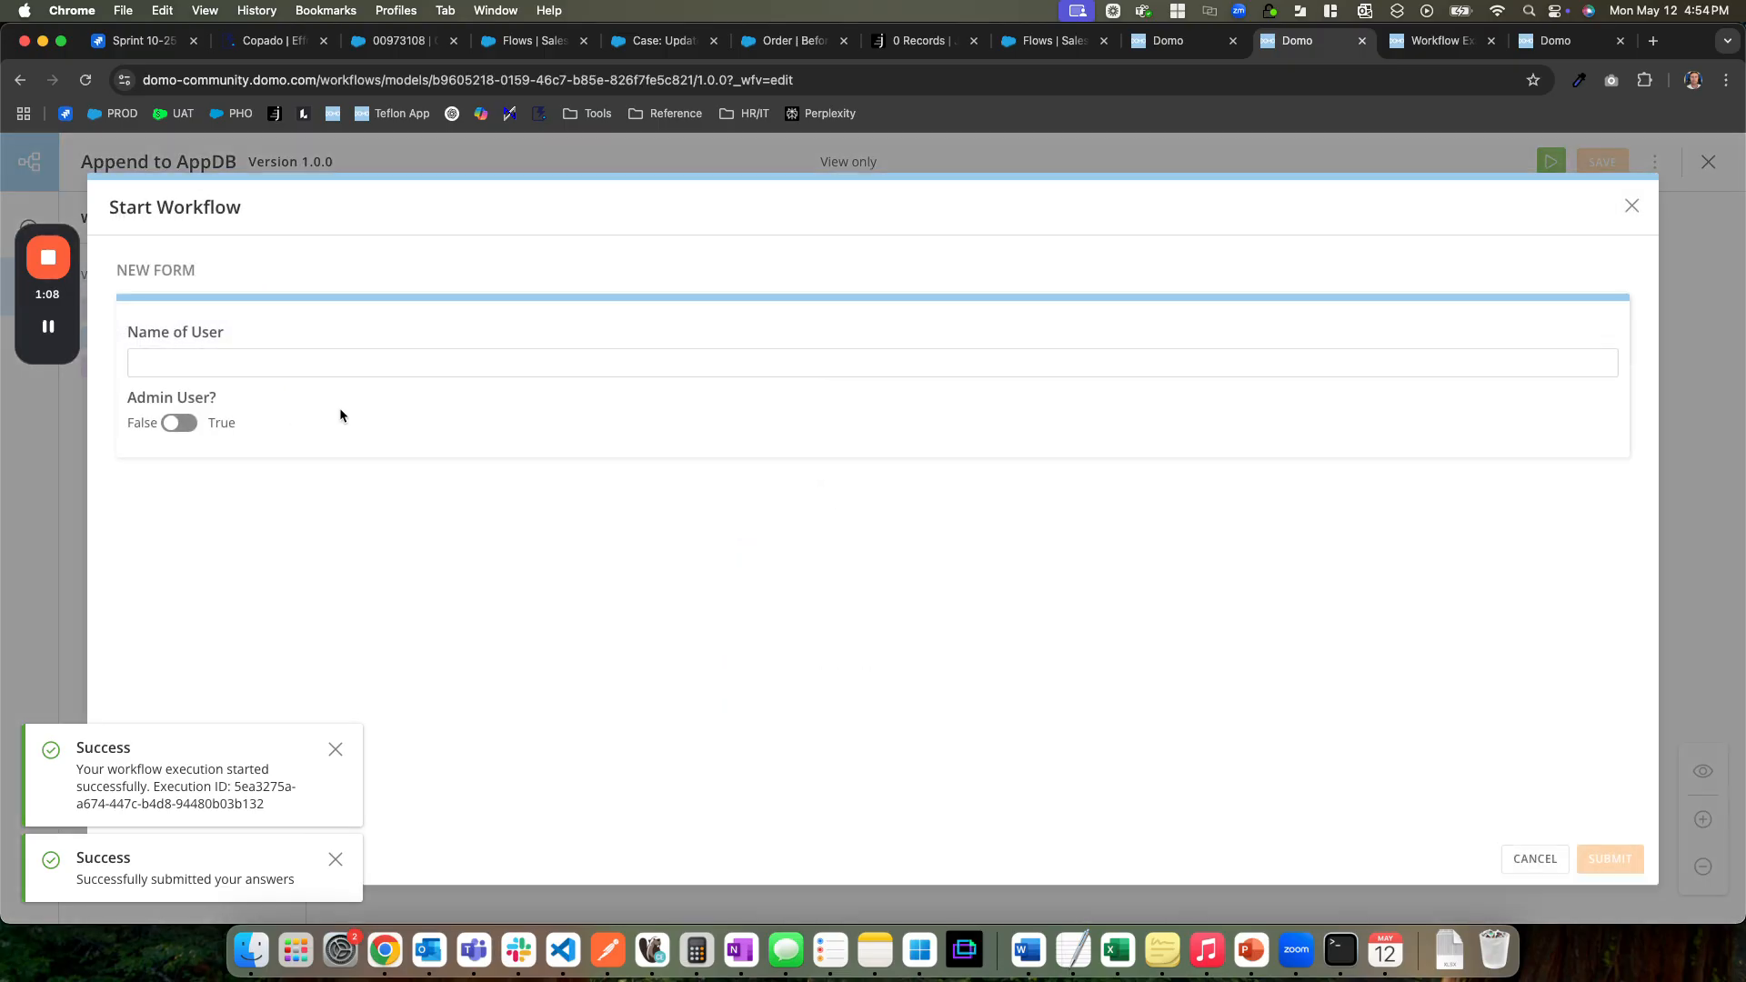
text(test 2)
click(180, 423)
click(1608, 858)
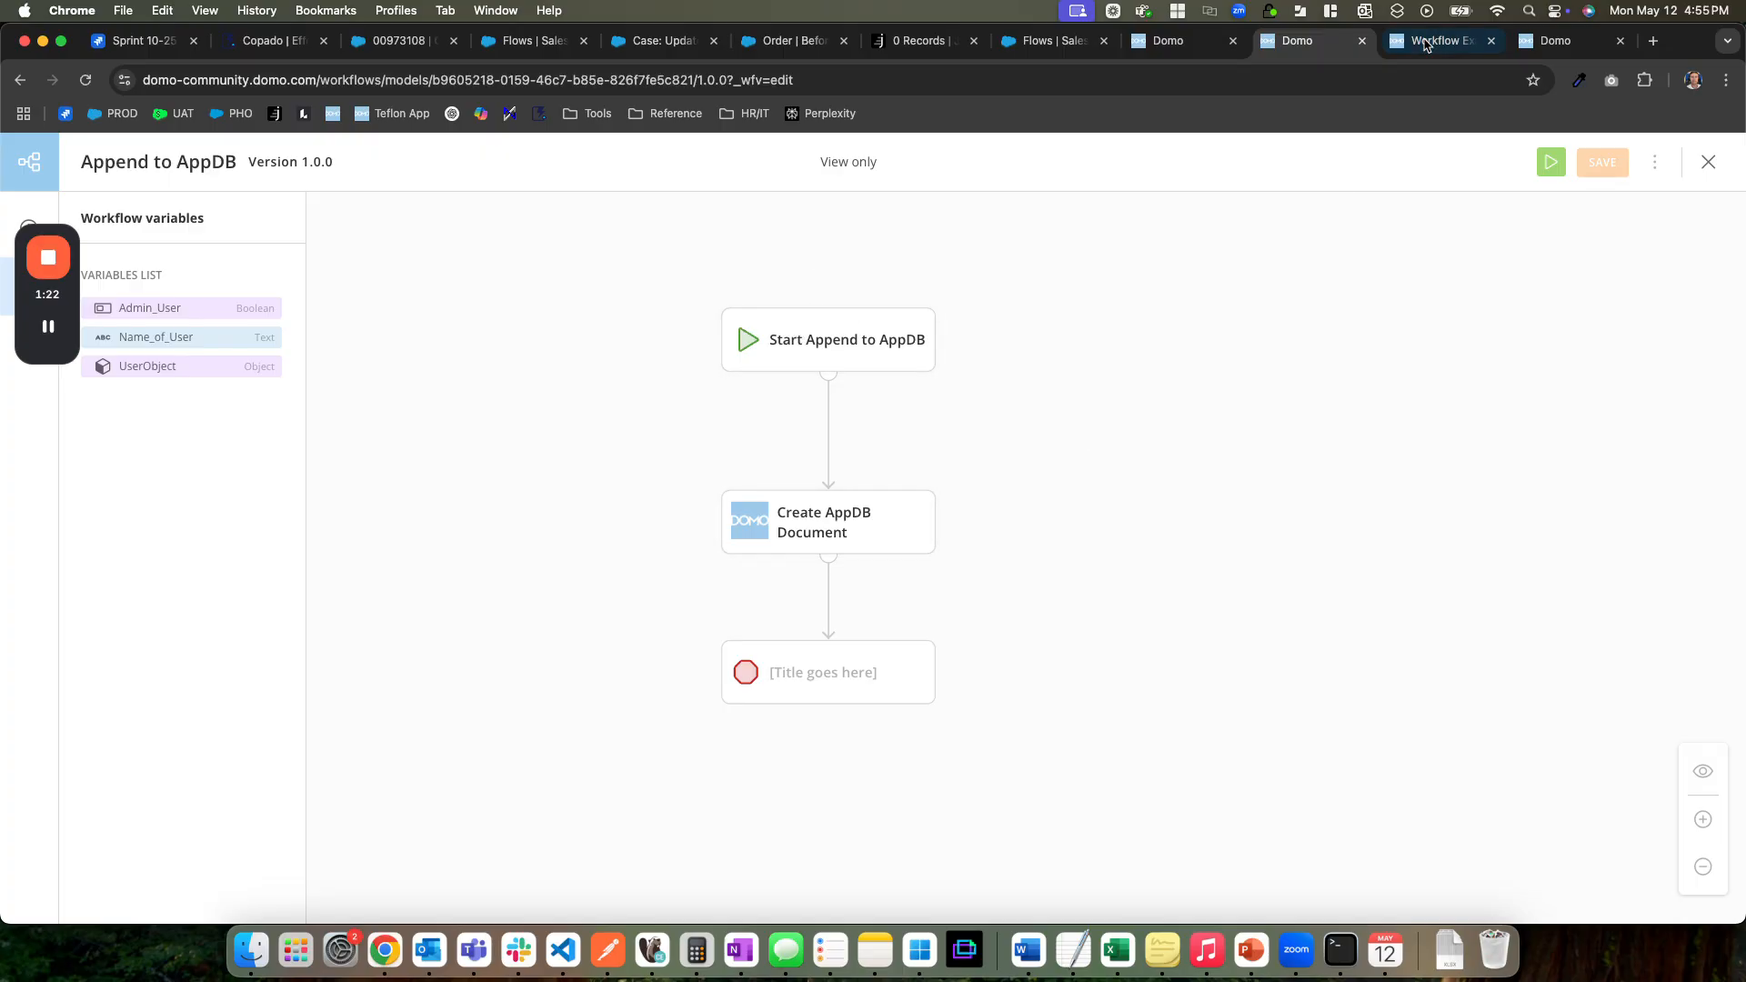
Refresh the Workflow Example__APP_DB dataset and start version 1.0.0 of the Sync AppDB workflow
click(1421, 48)
click(77, 77)
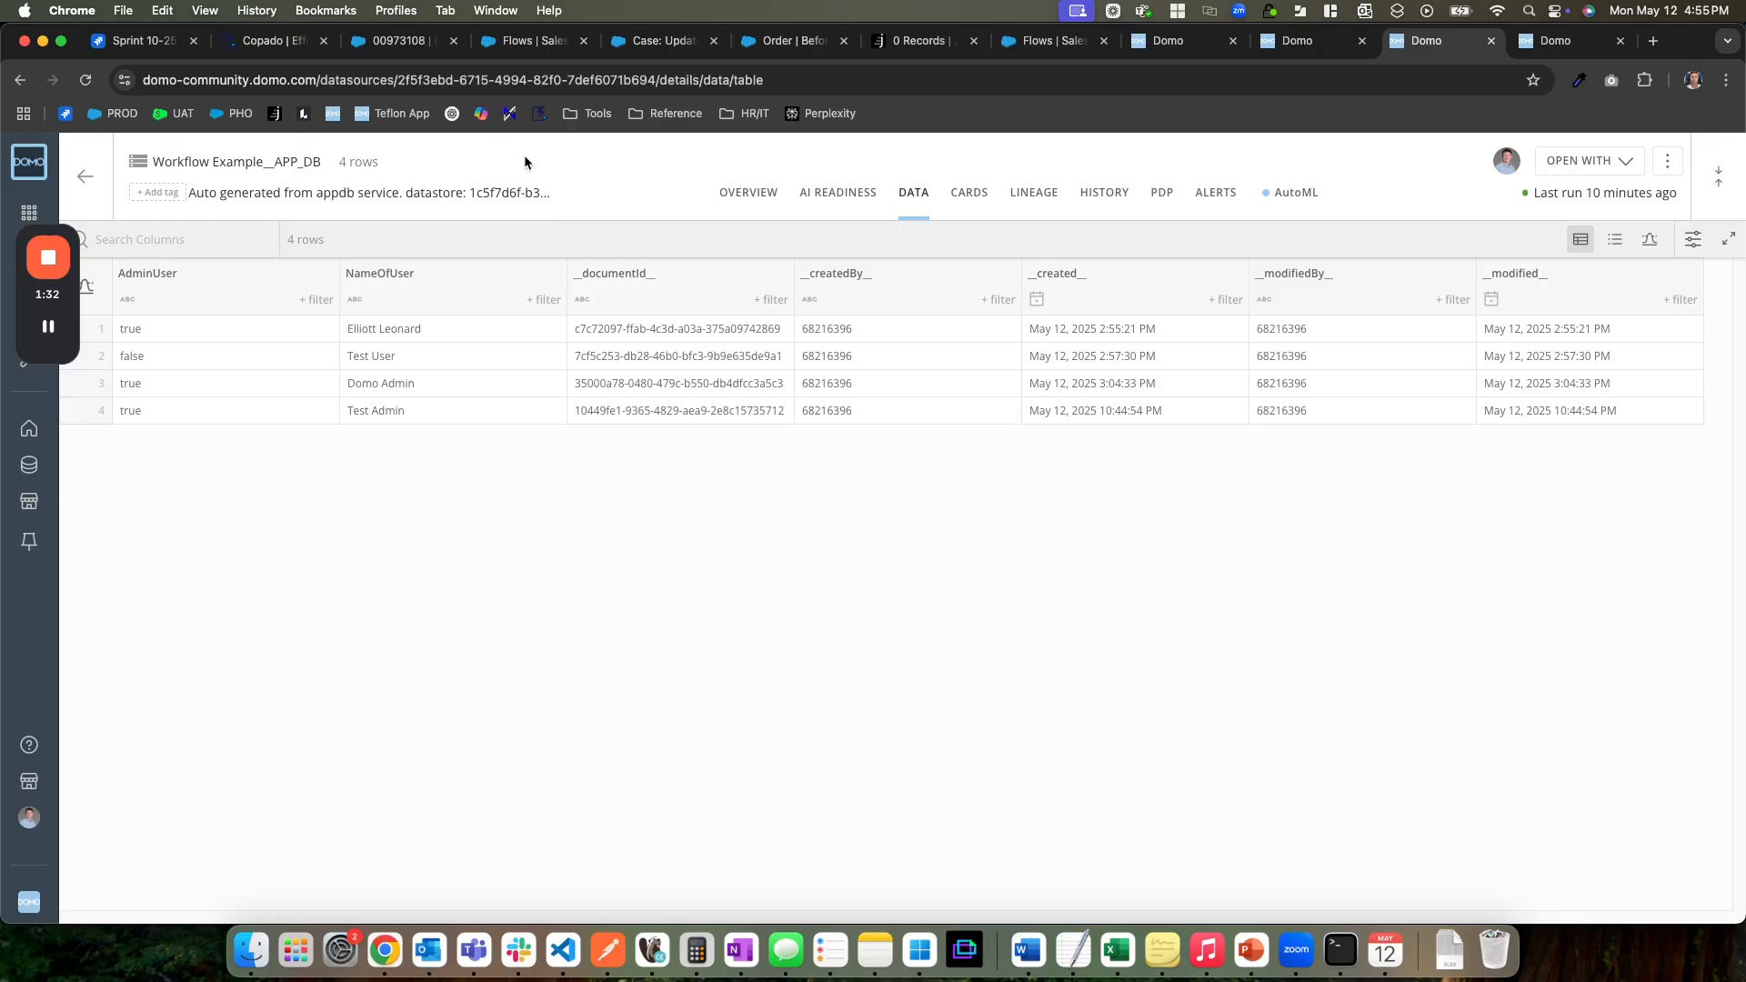
click(1553, 45)
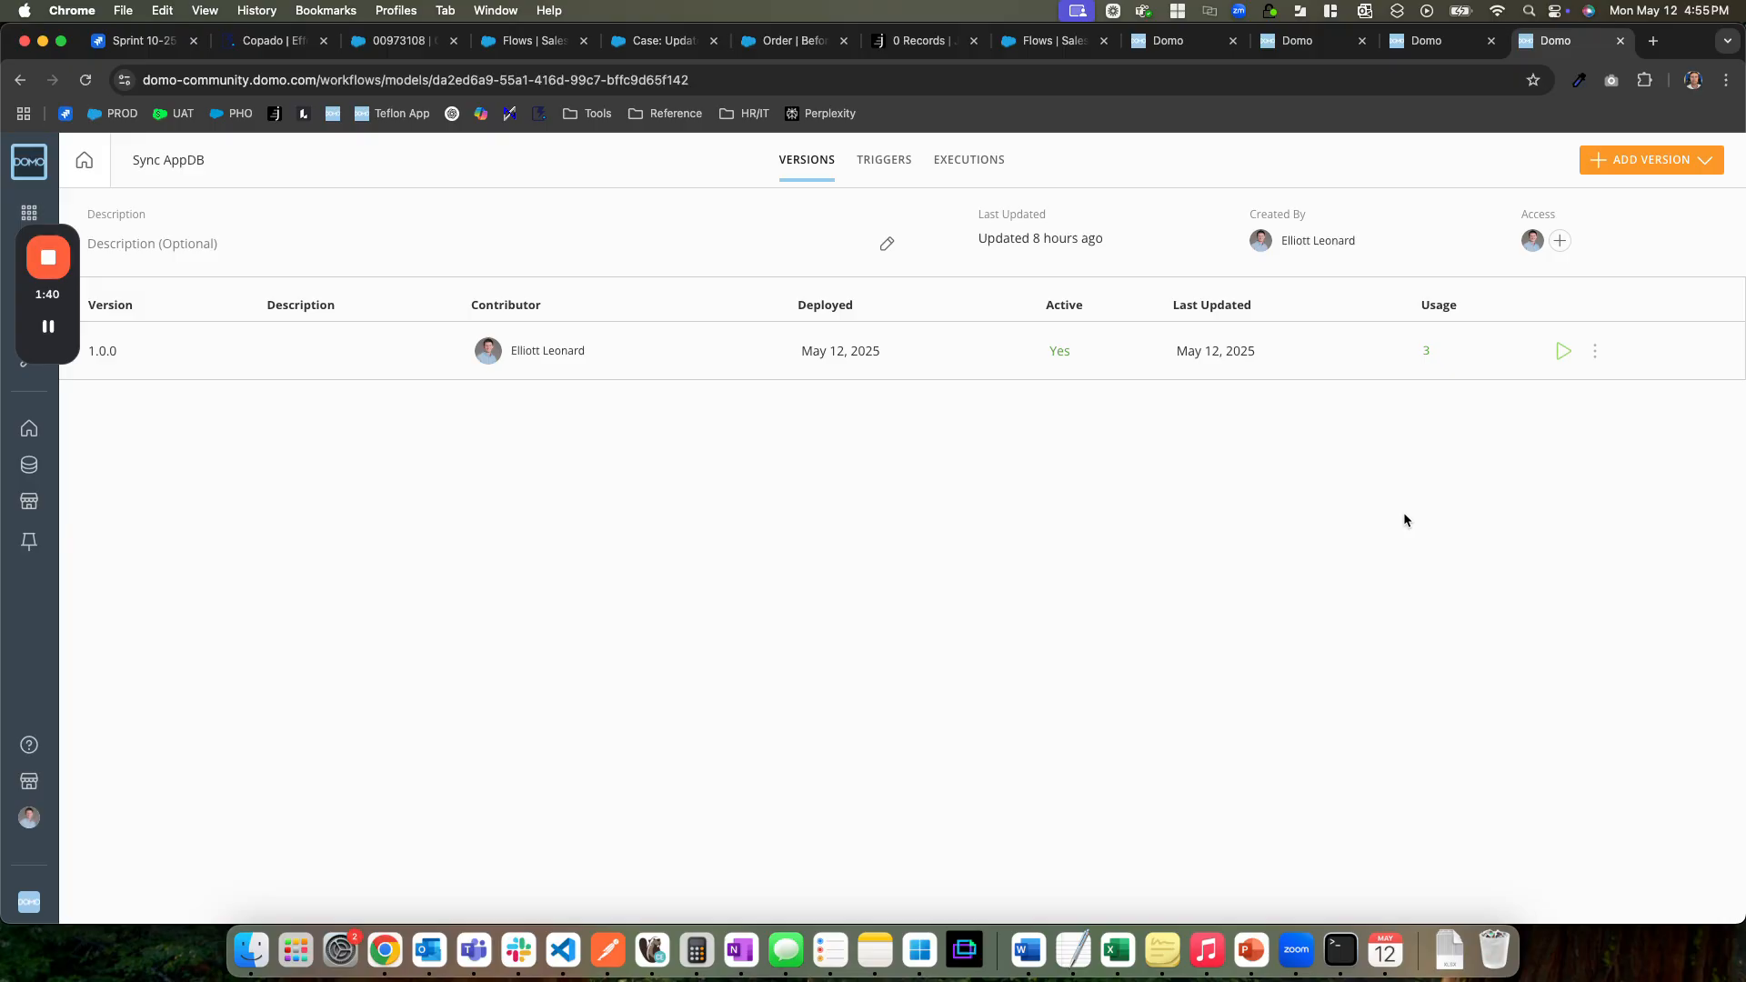
click(1564, 351)
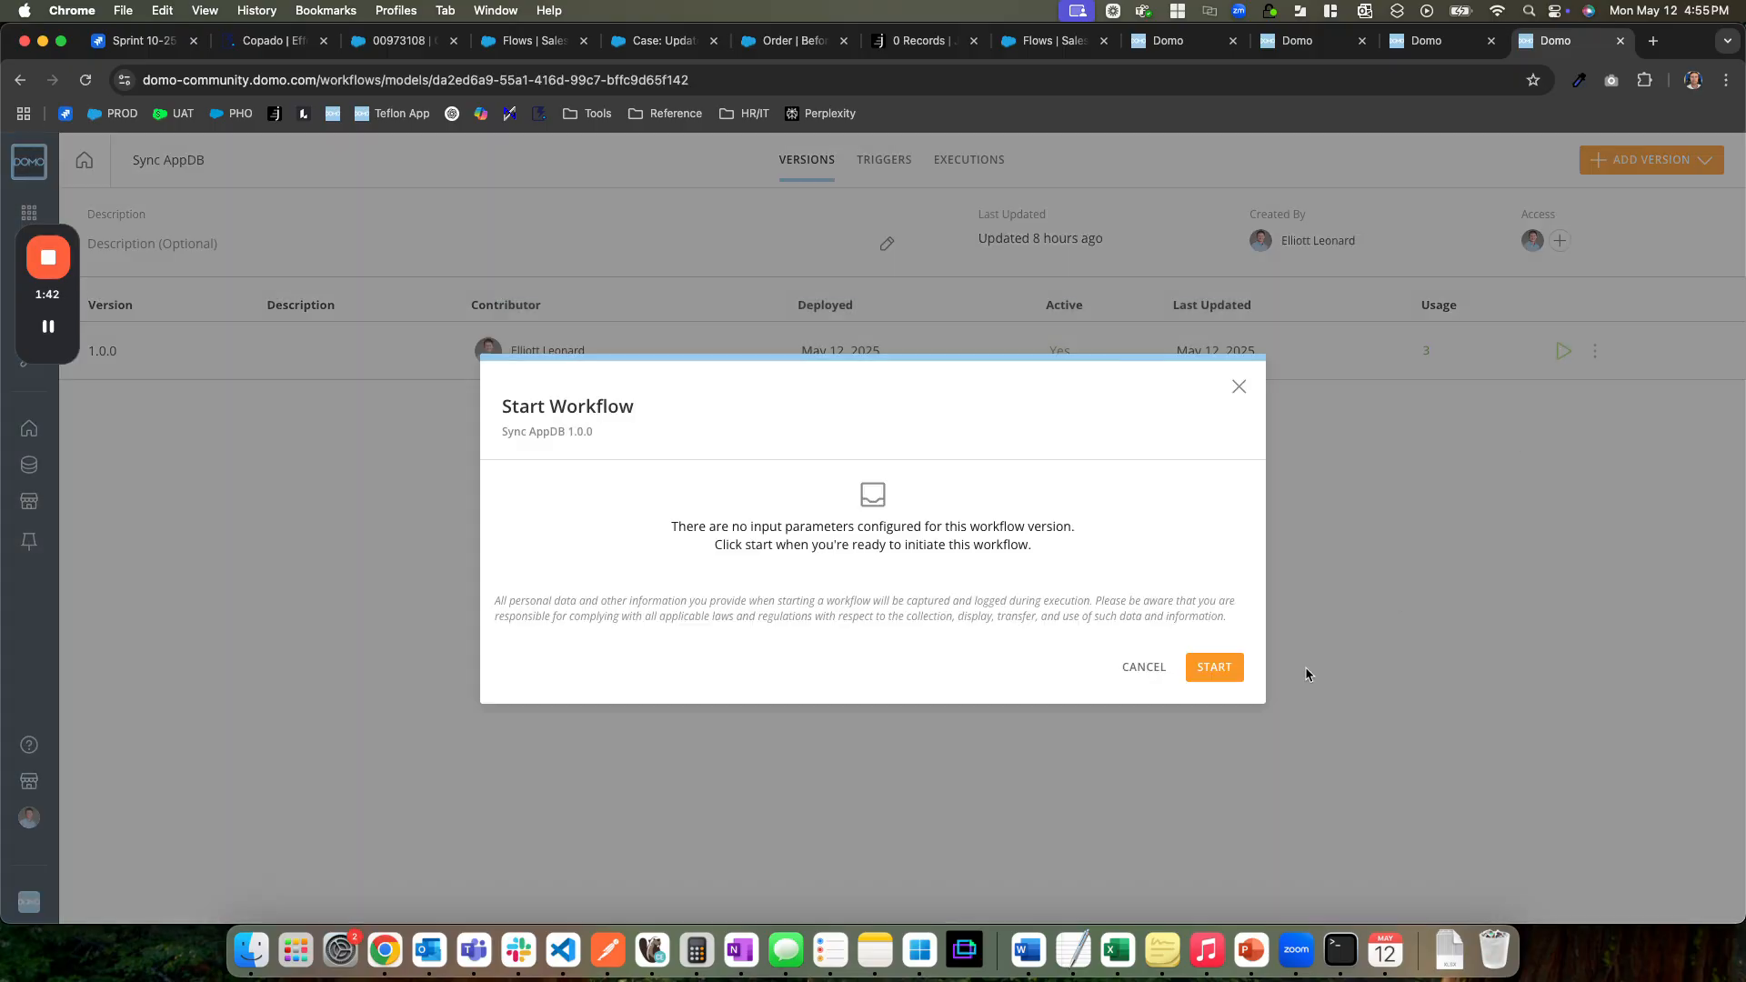
click(1230, 660)
Check the sync status of the Workflow Example__APP_DB dataset and reload its data table to inspect the rows
click(1425, 42)
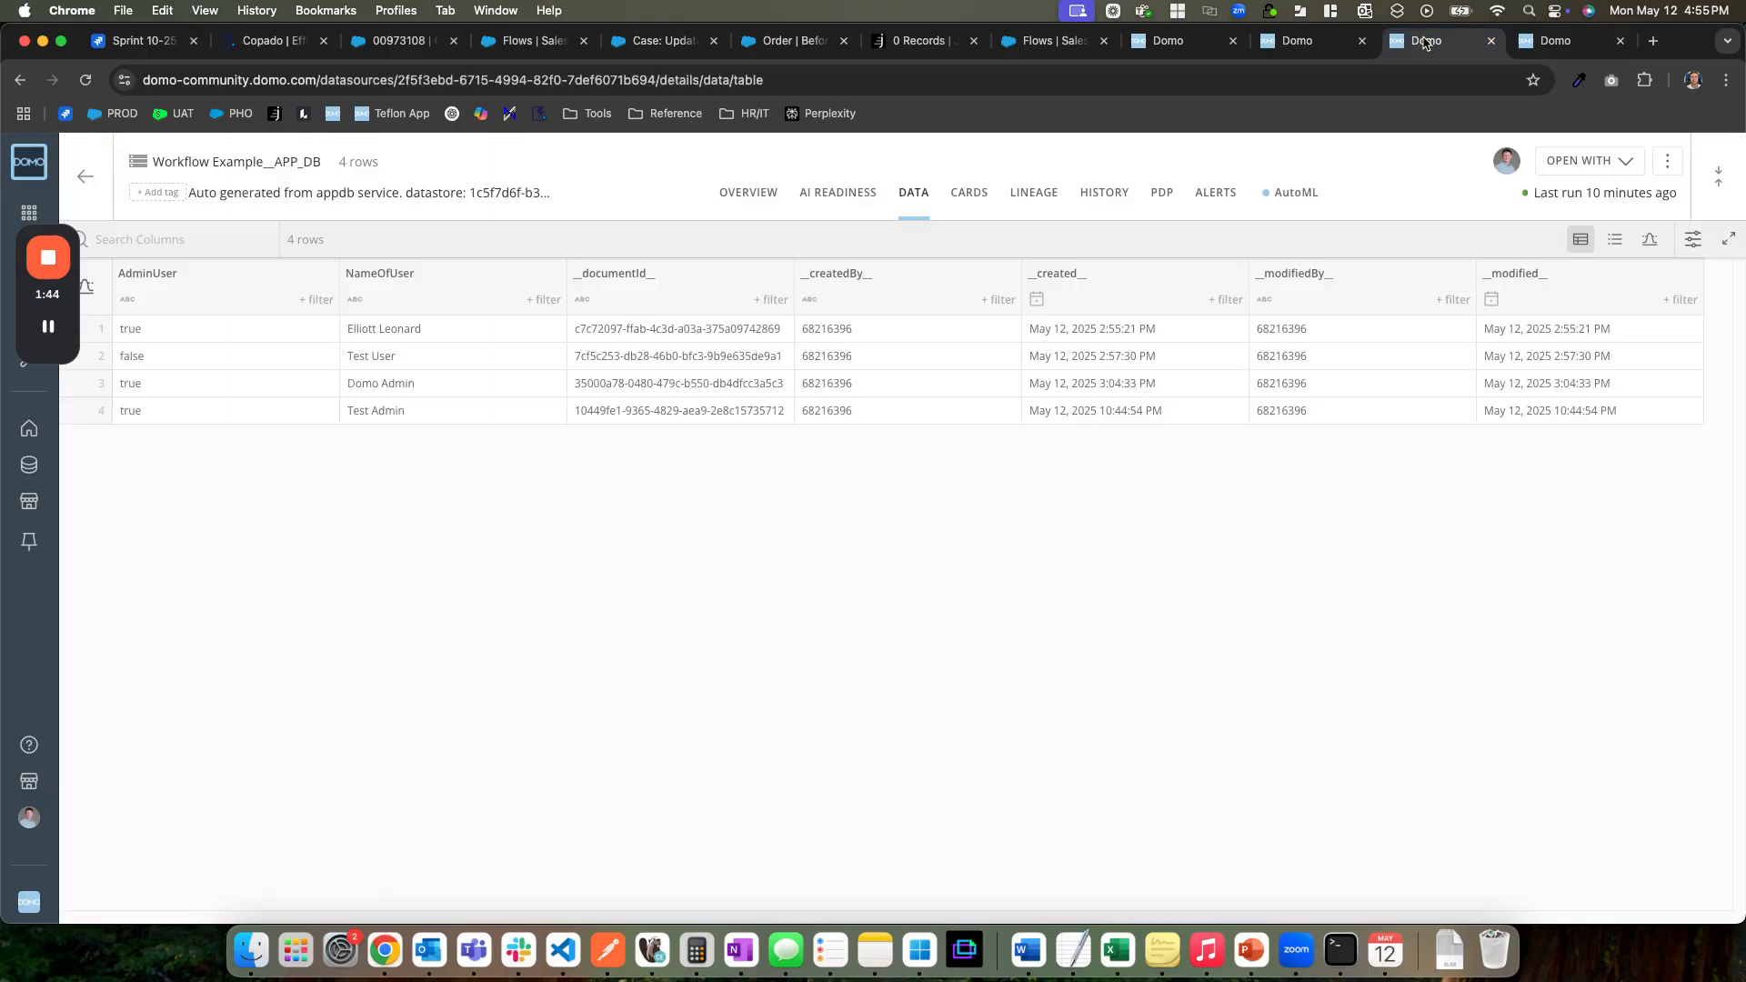
click(746, 192)
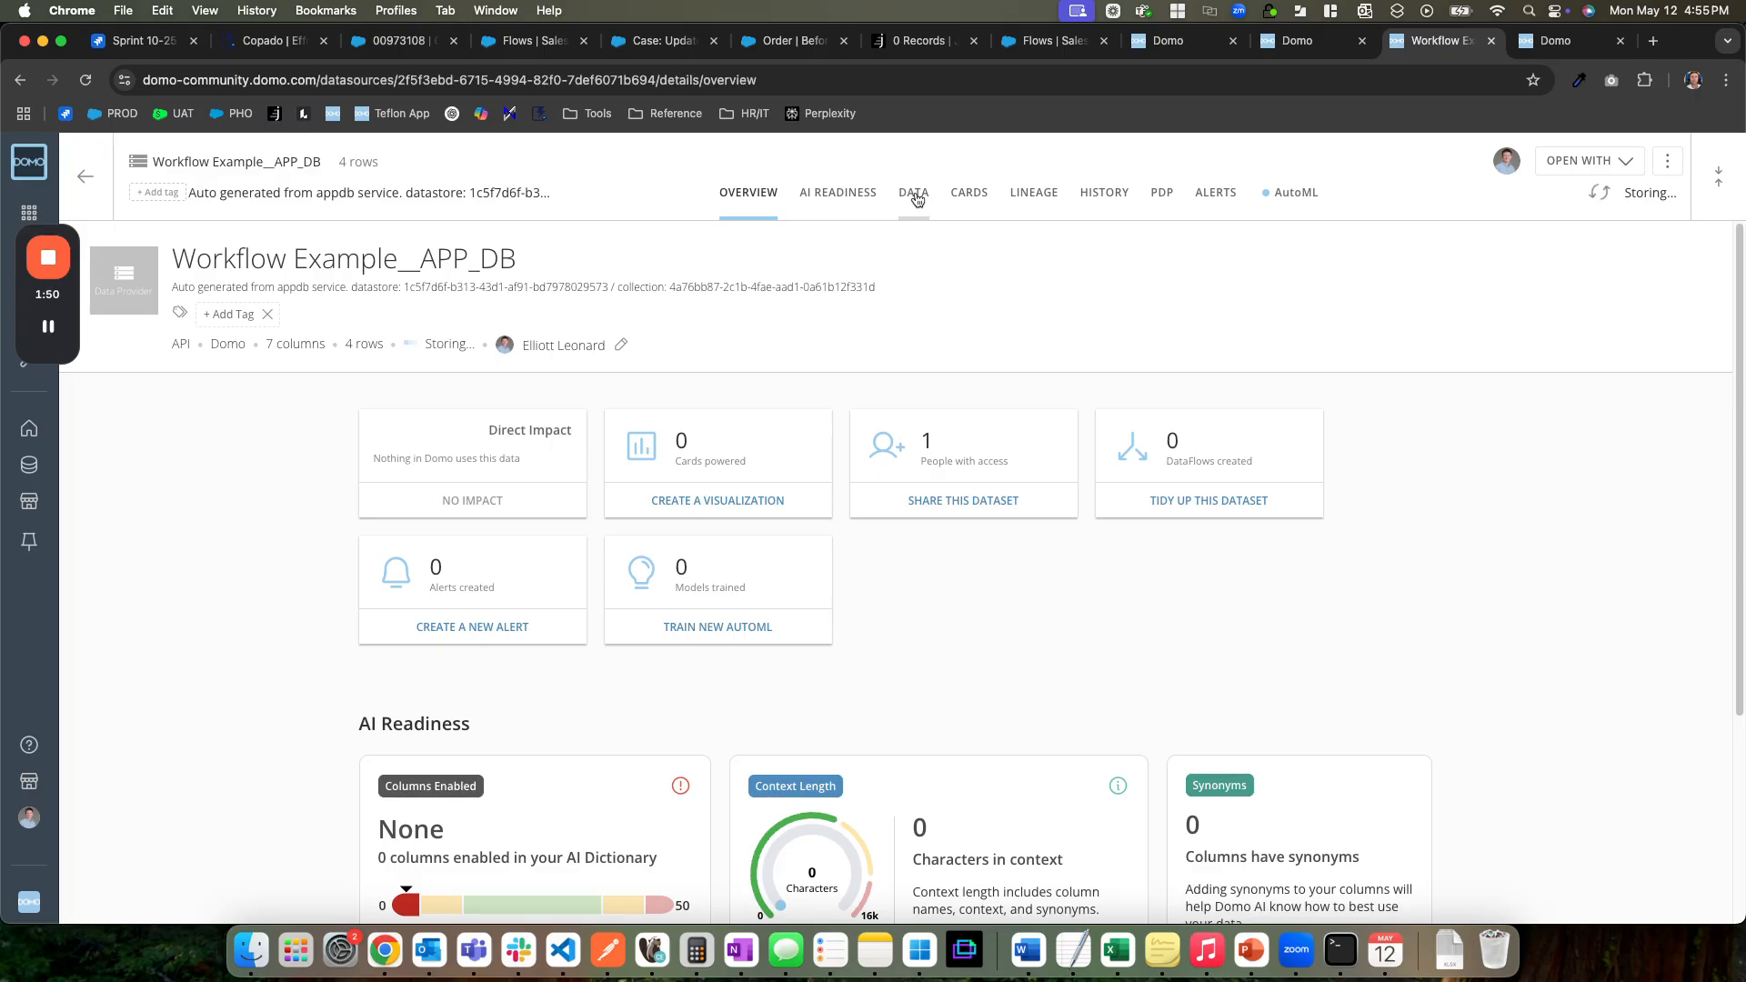
click(917, 200)
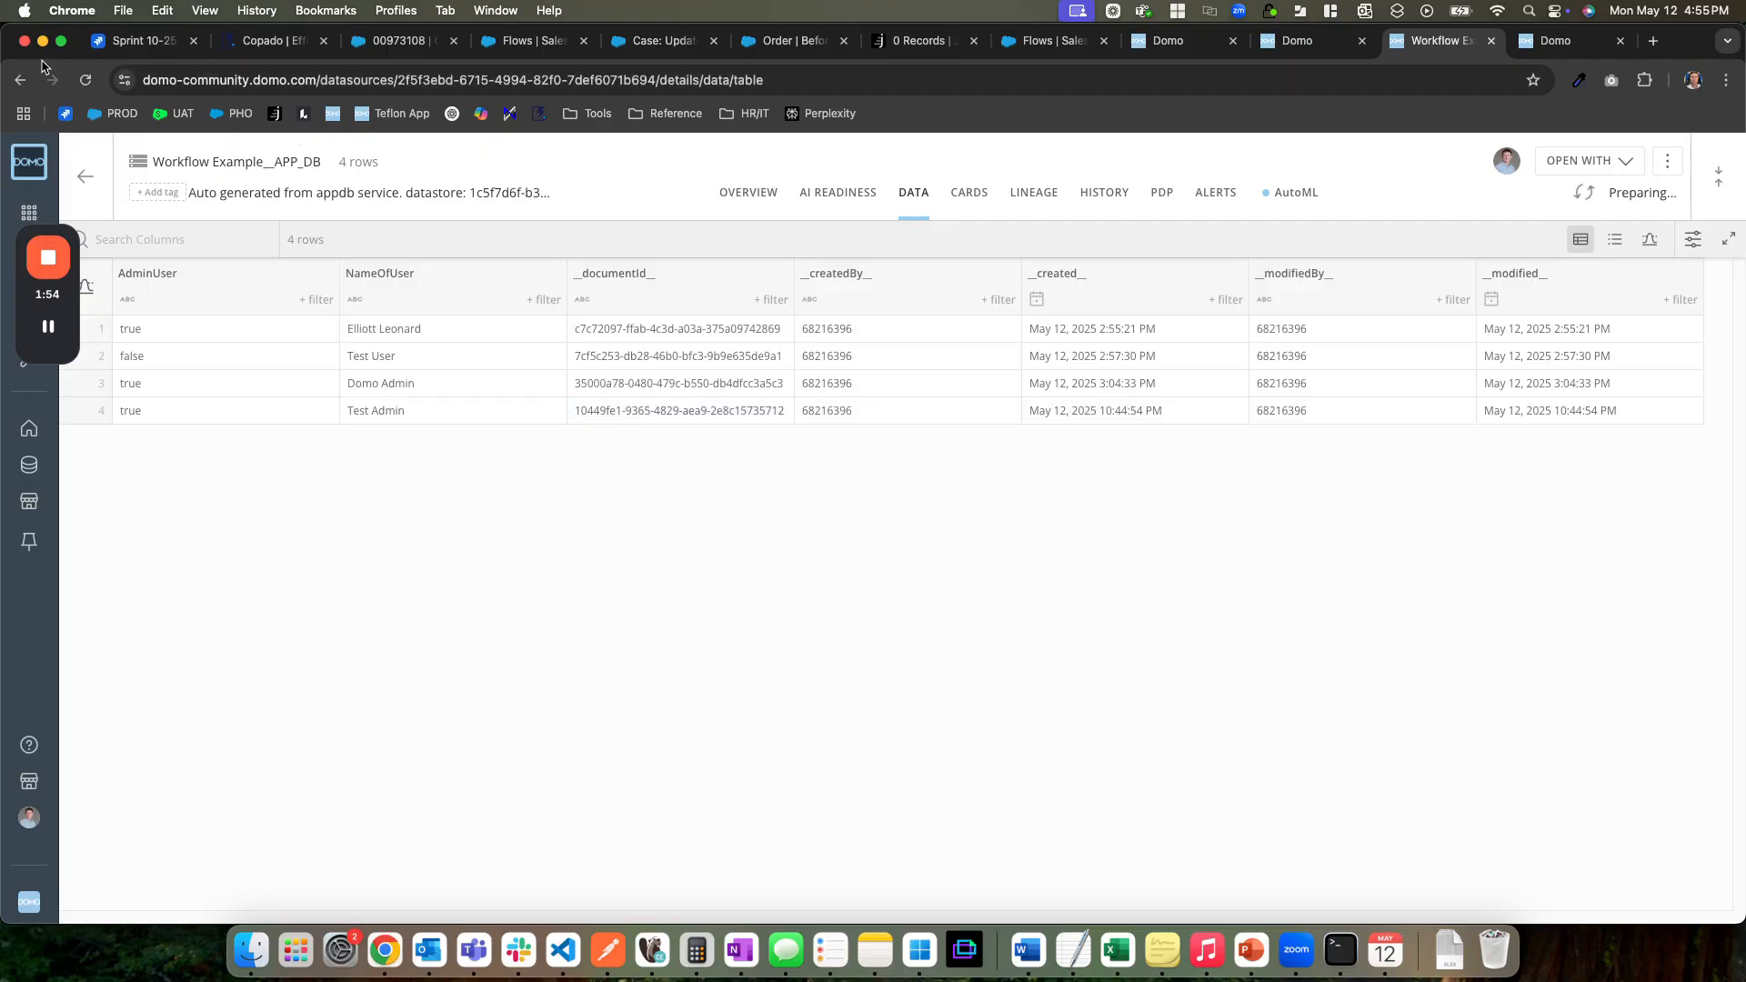
click(85, 80)
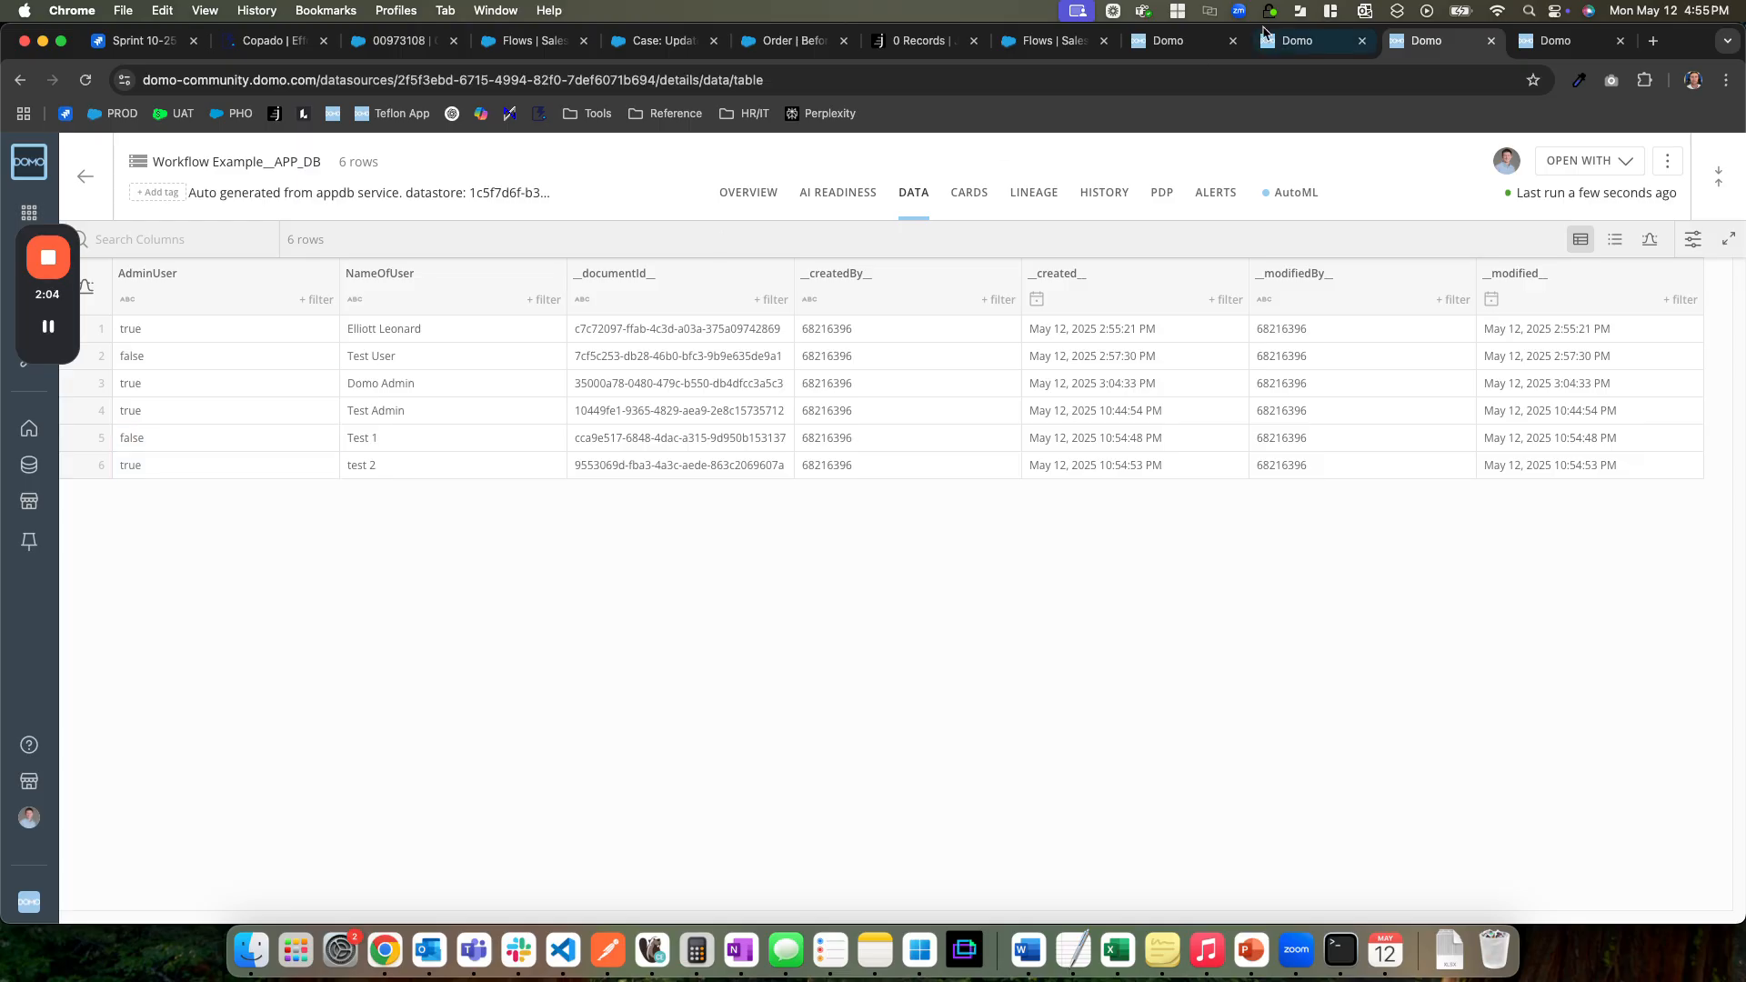
click(1178, 40)
click(1323, 40)
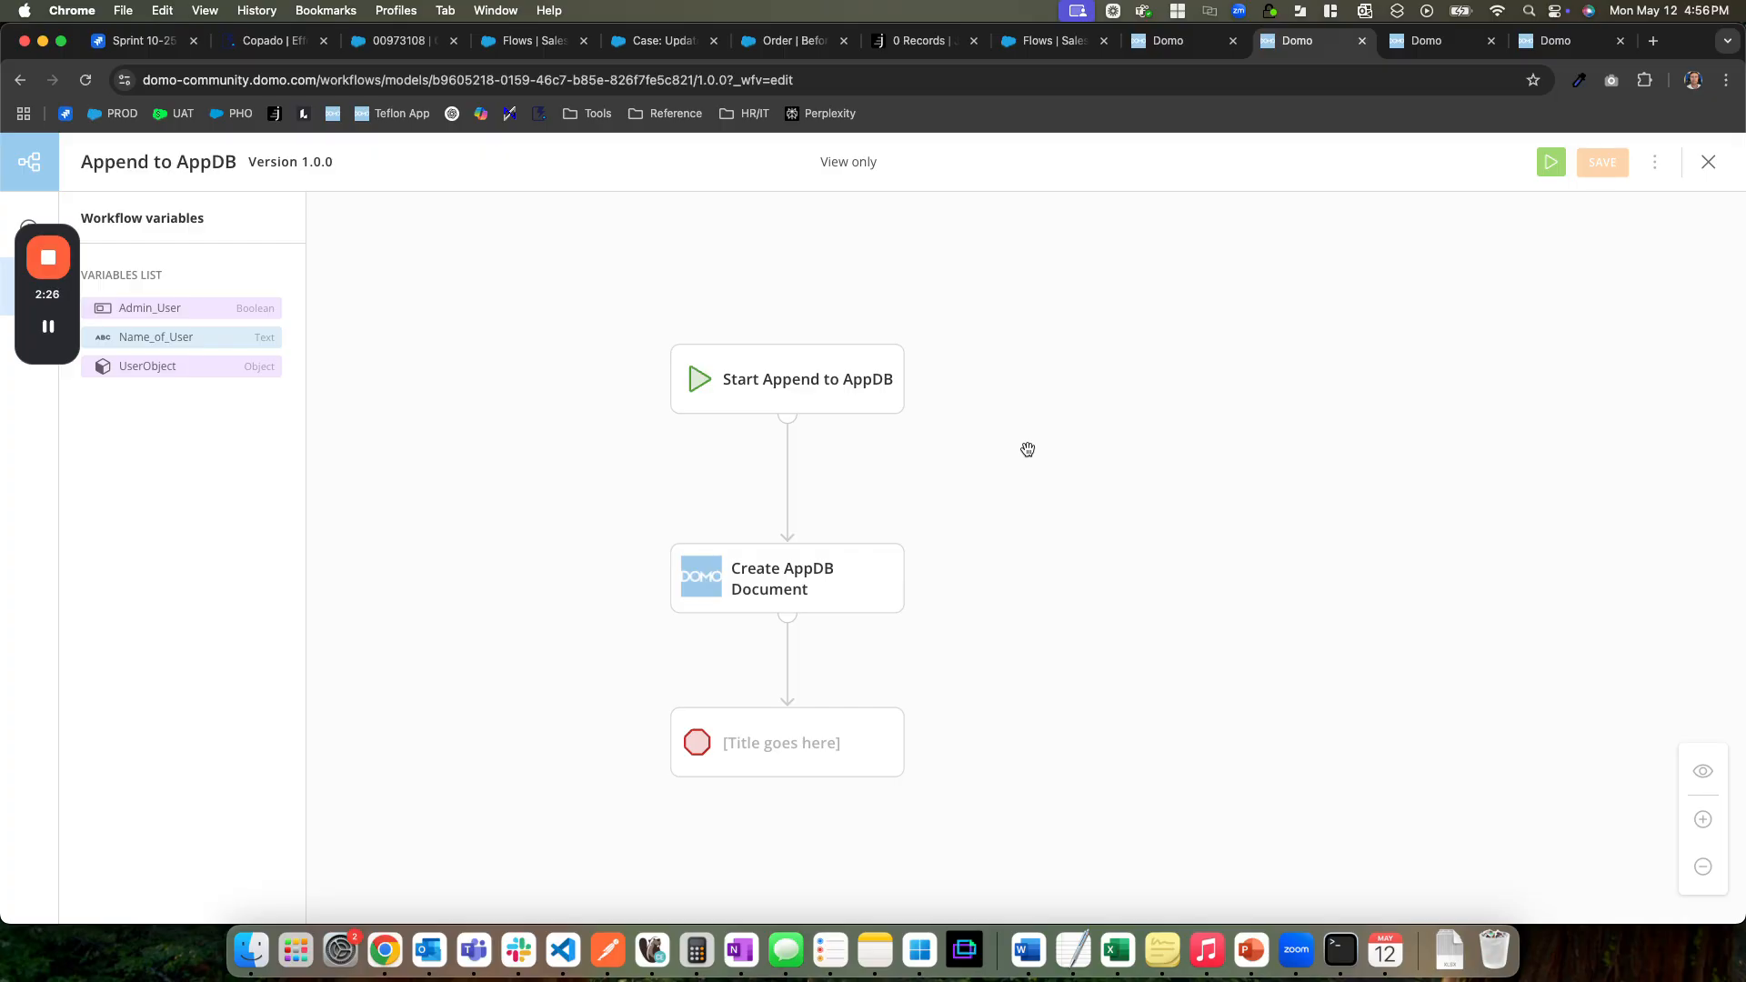
click(1431, 53)
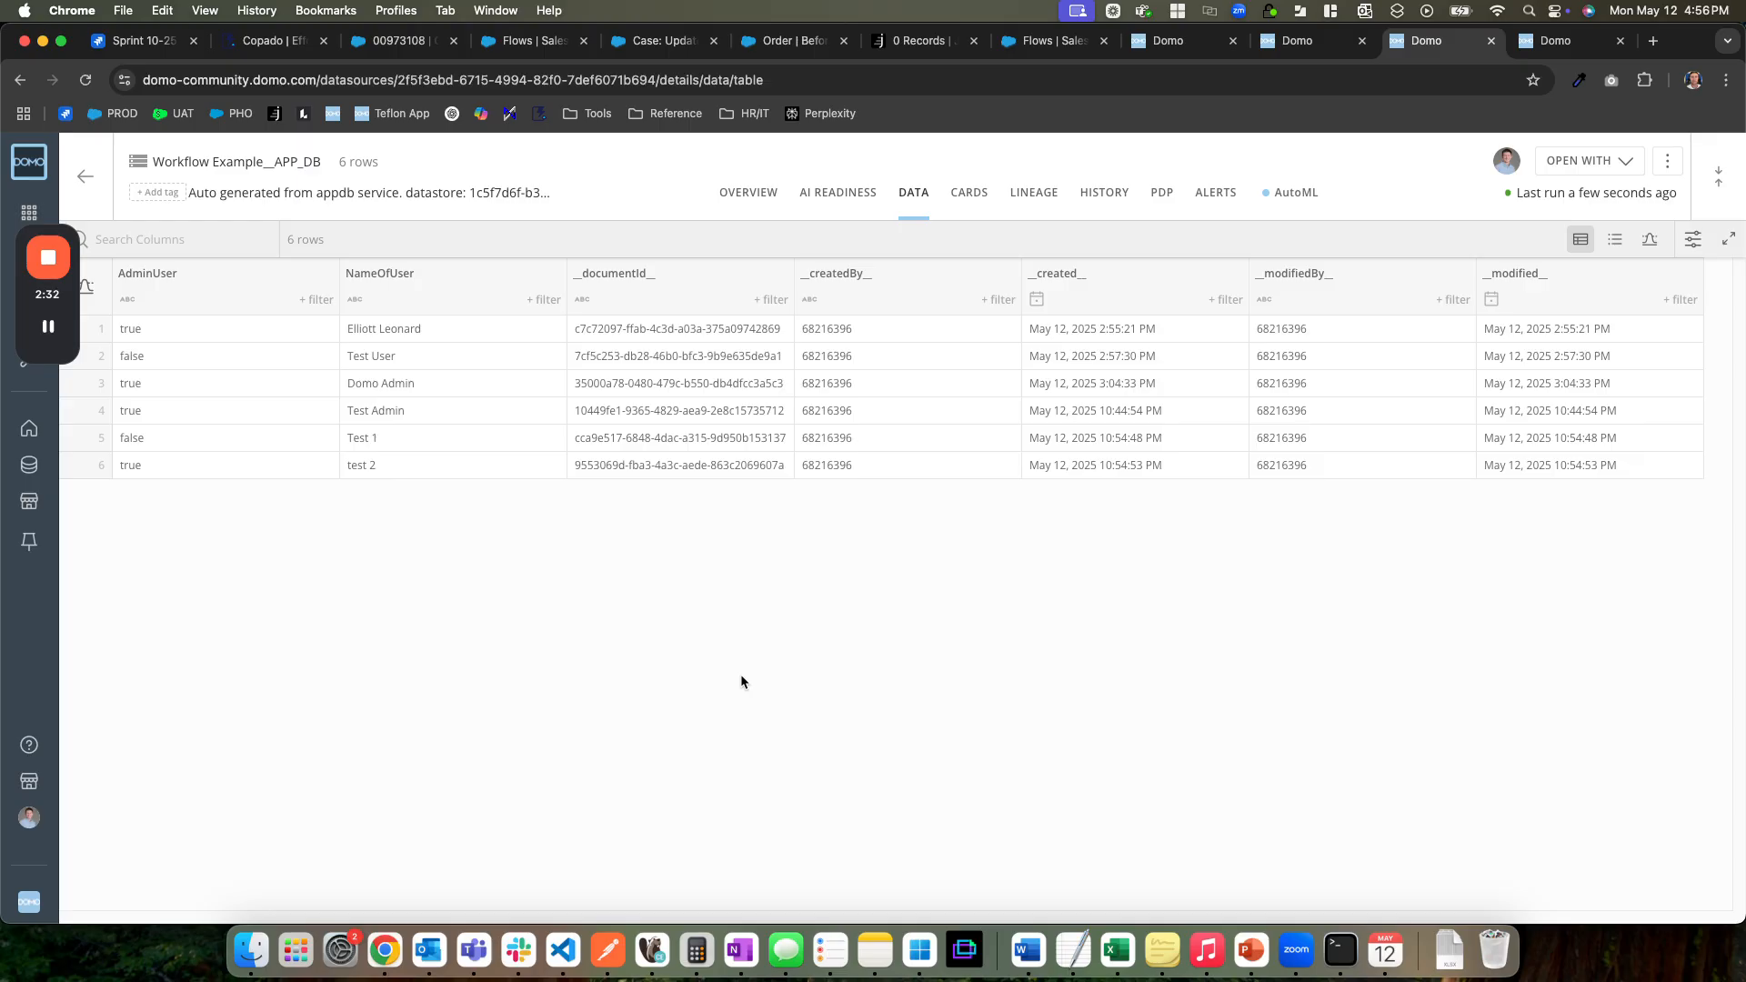
key(ctrl+shift+Tab)
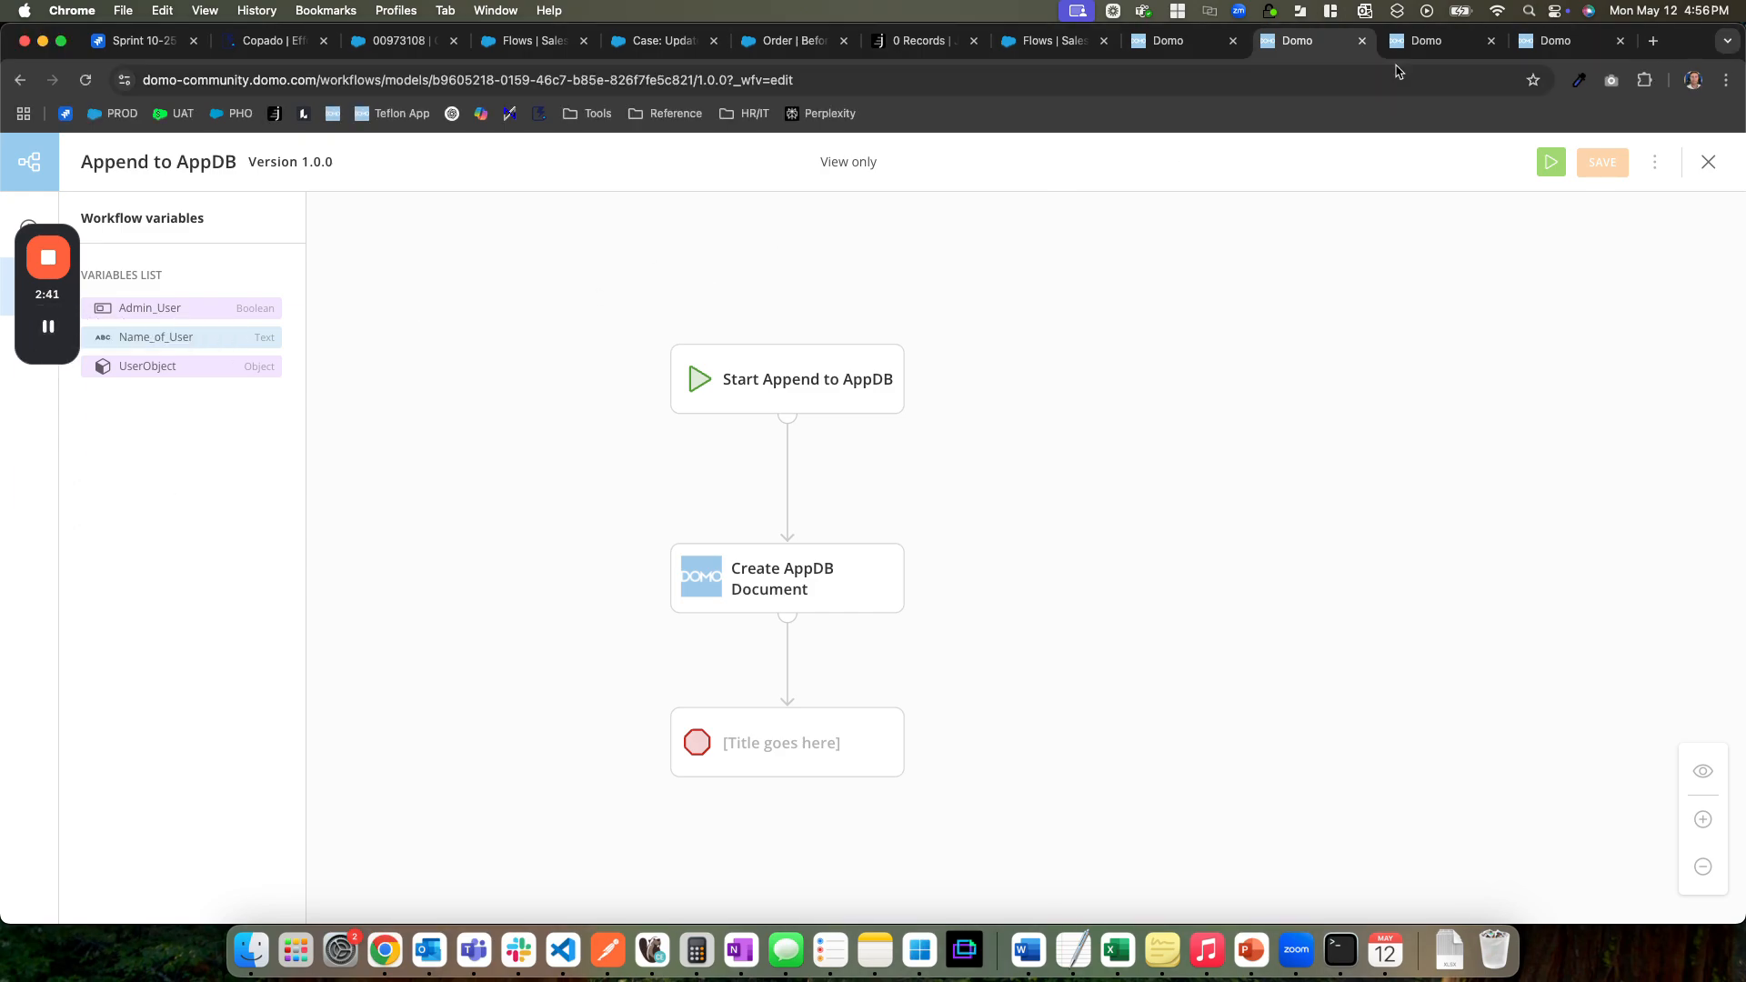
Keep only the browser tab with the Workflow Example collection's data explorer and close all other tabs
click(1162, 43)
right_click(1161, 45)
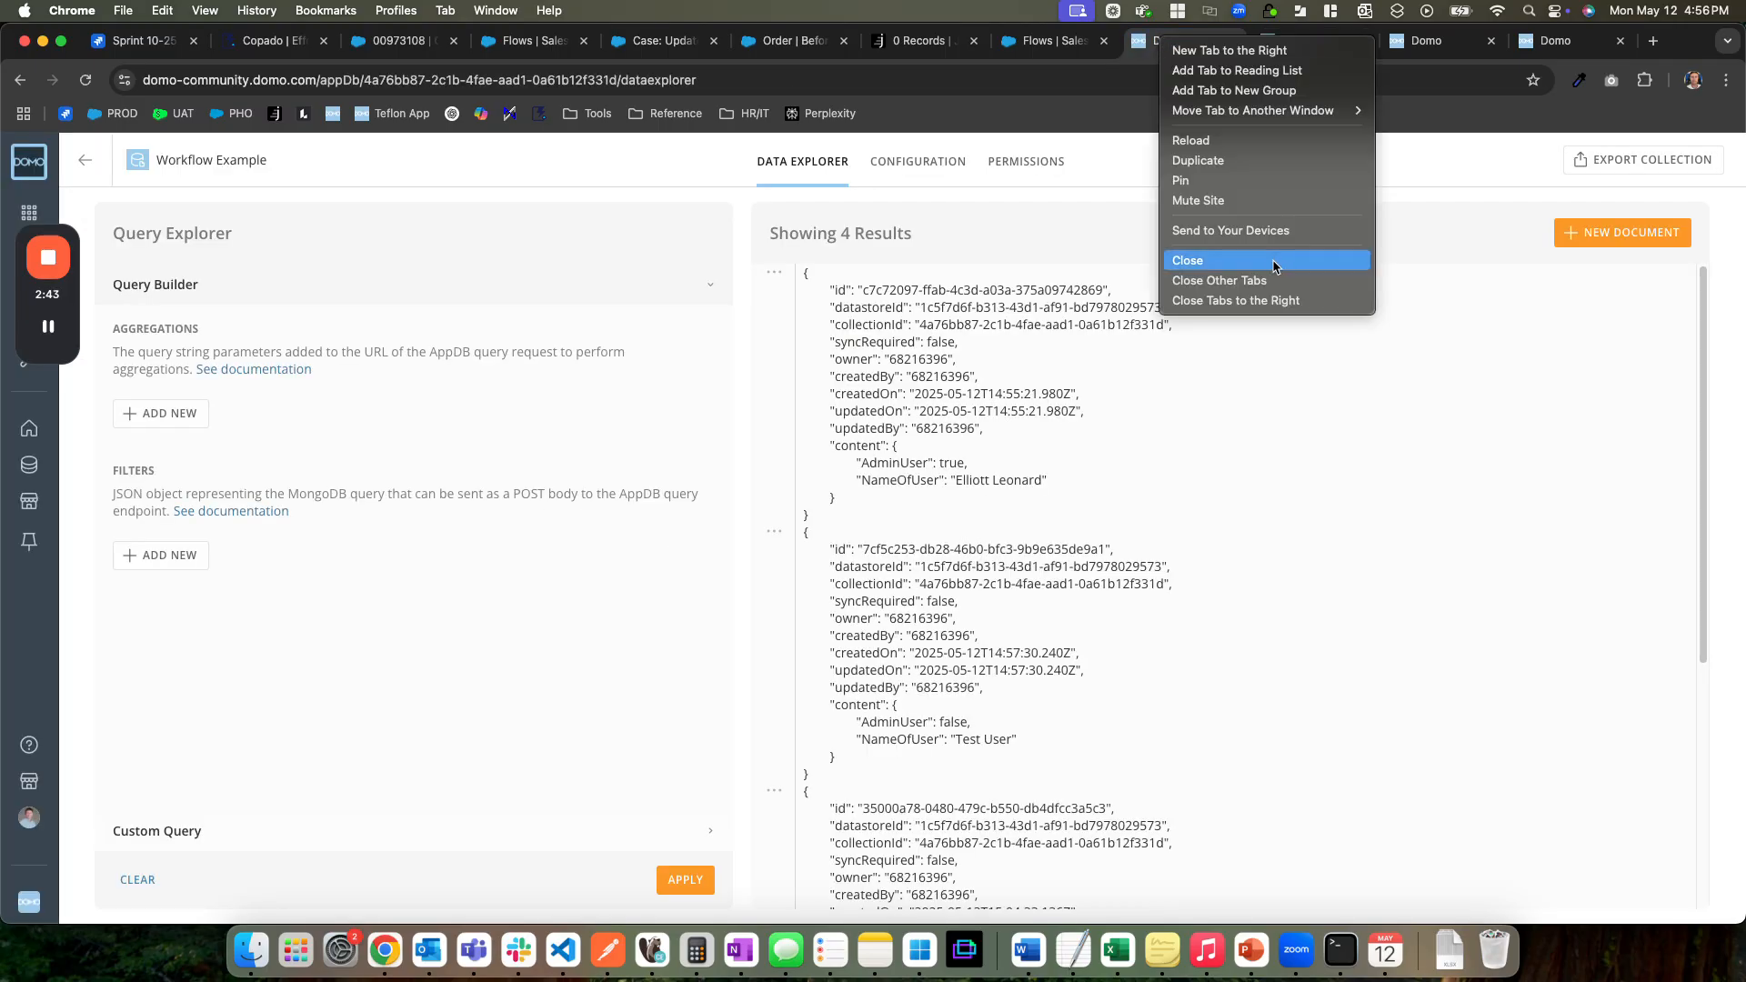
click(1209, 282)
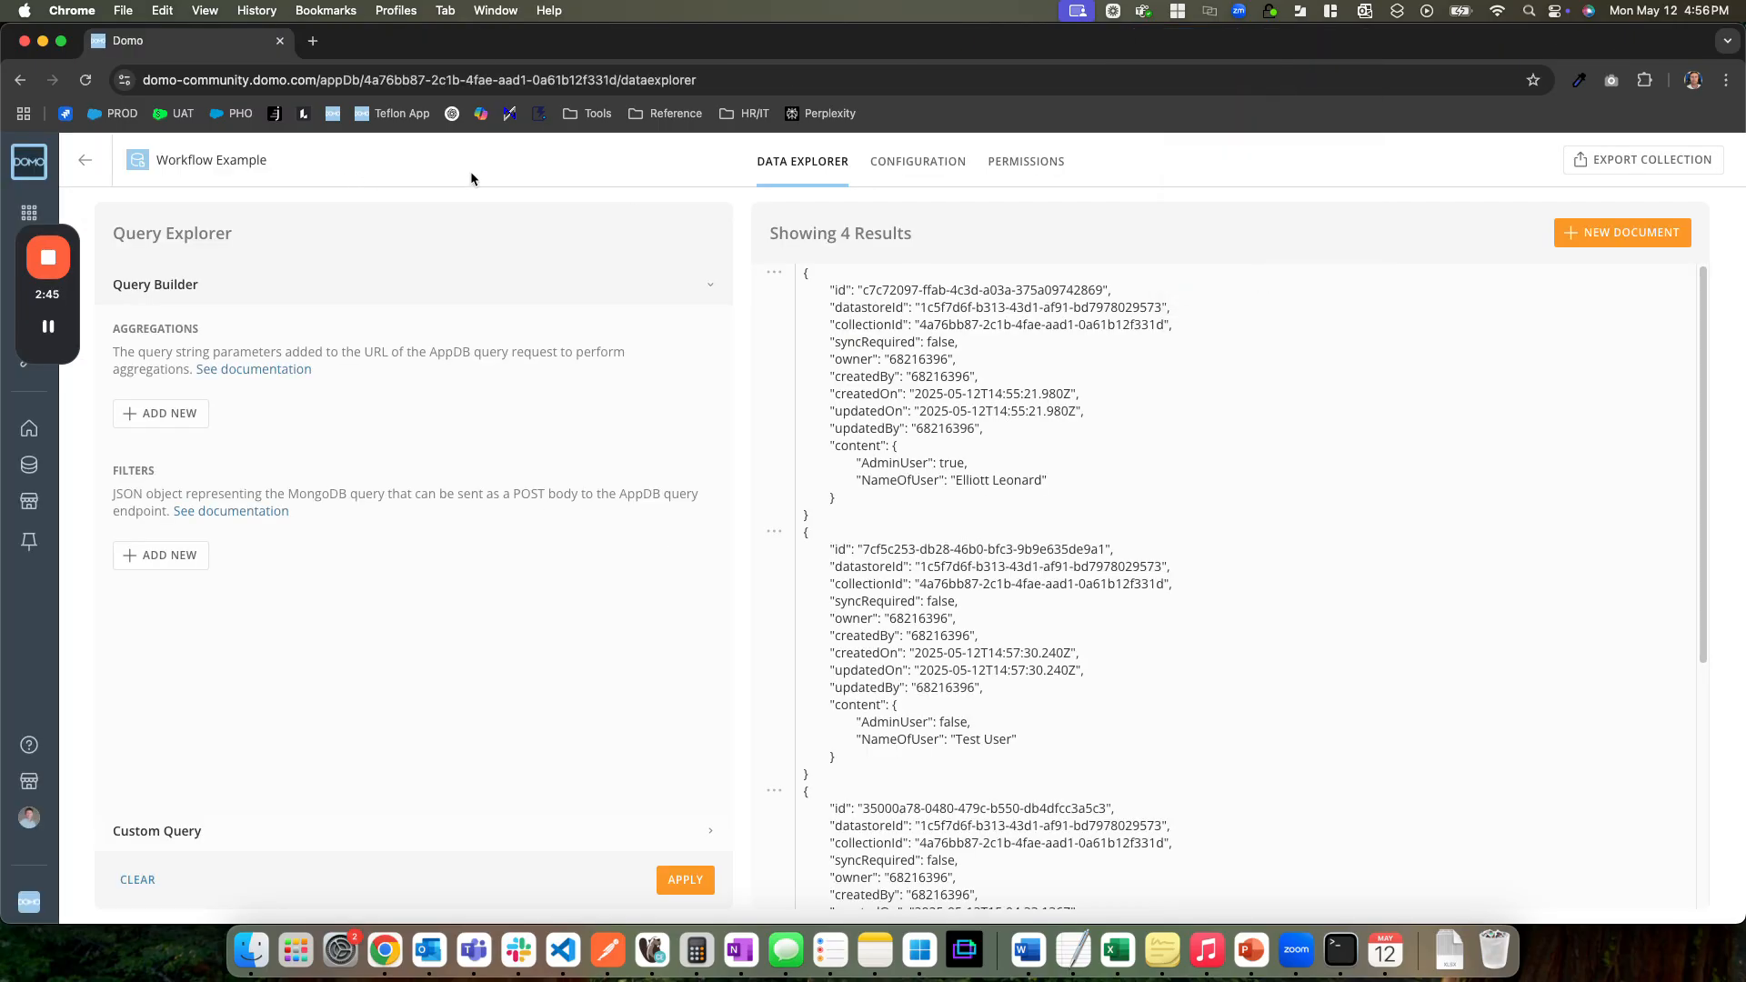
Leave the Workflow Example collection, search the features for "app" and open AppDB Admin
click(94, 161)
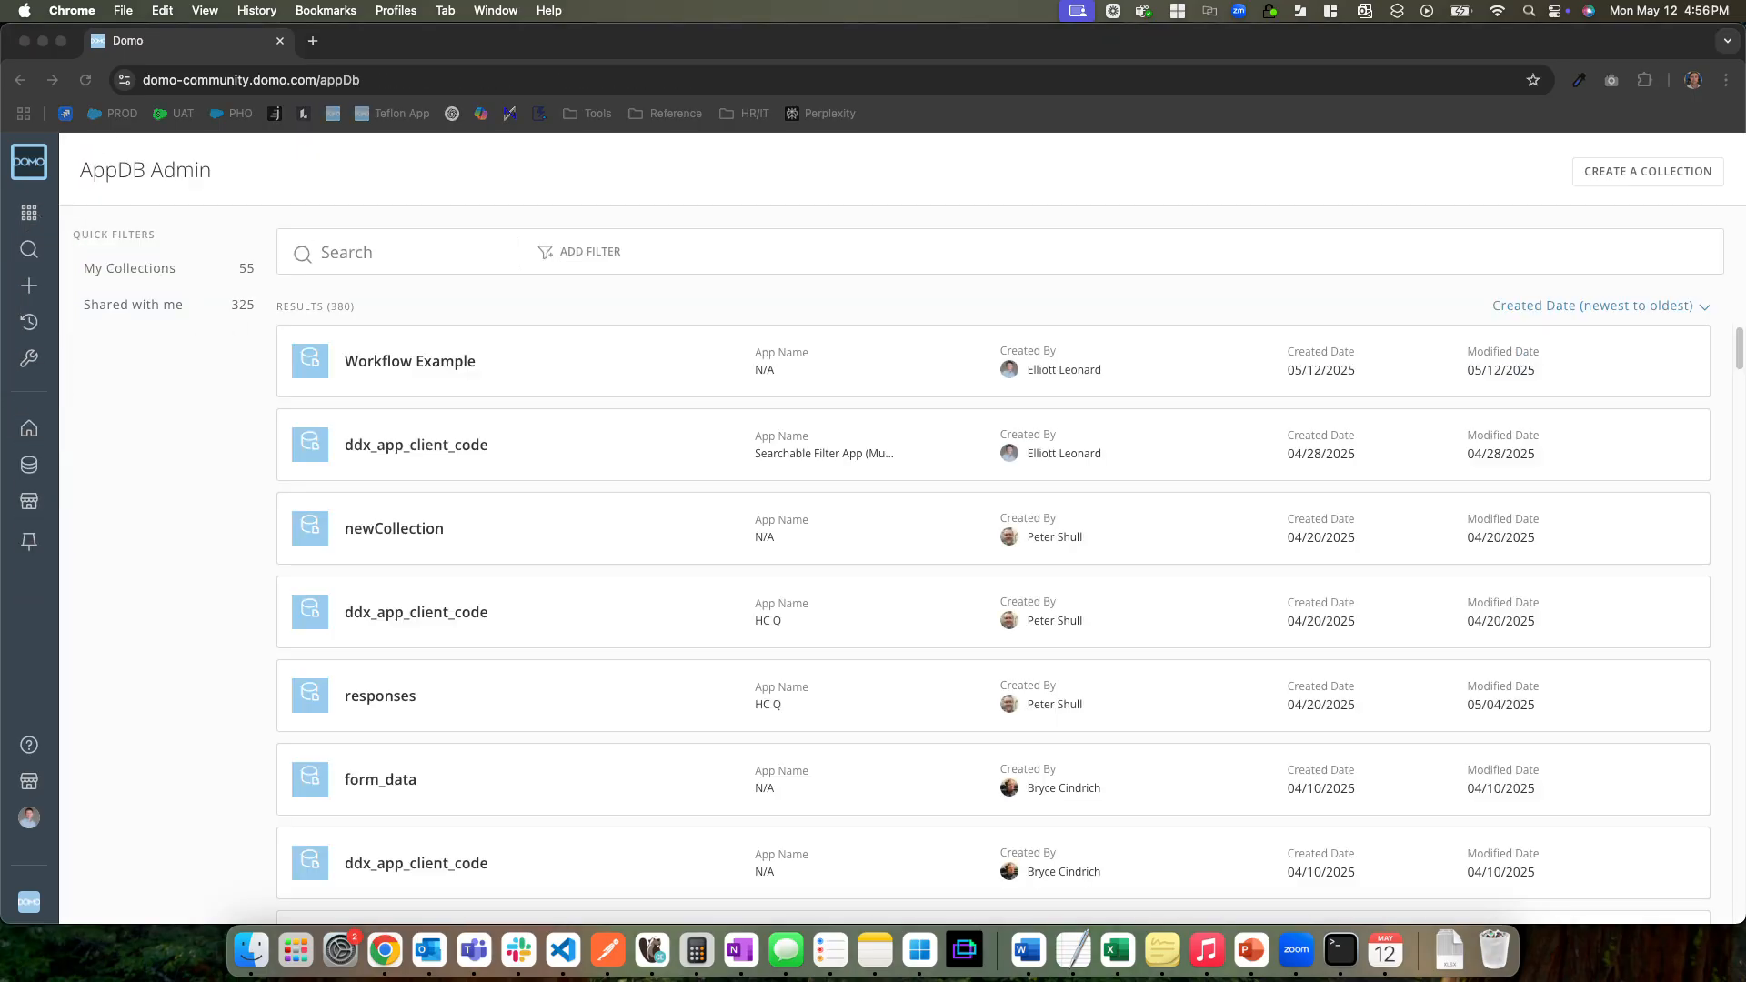
click(33, 213)
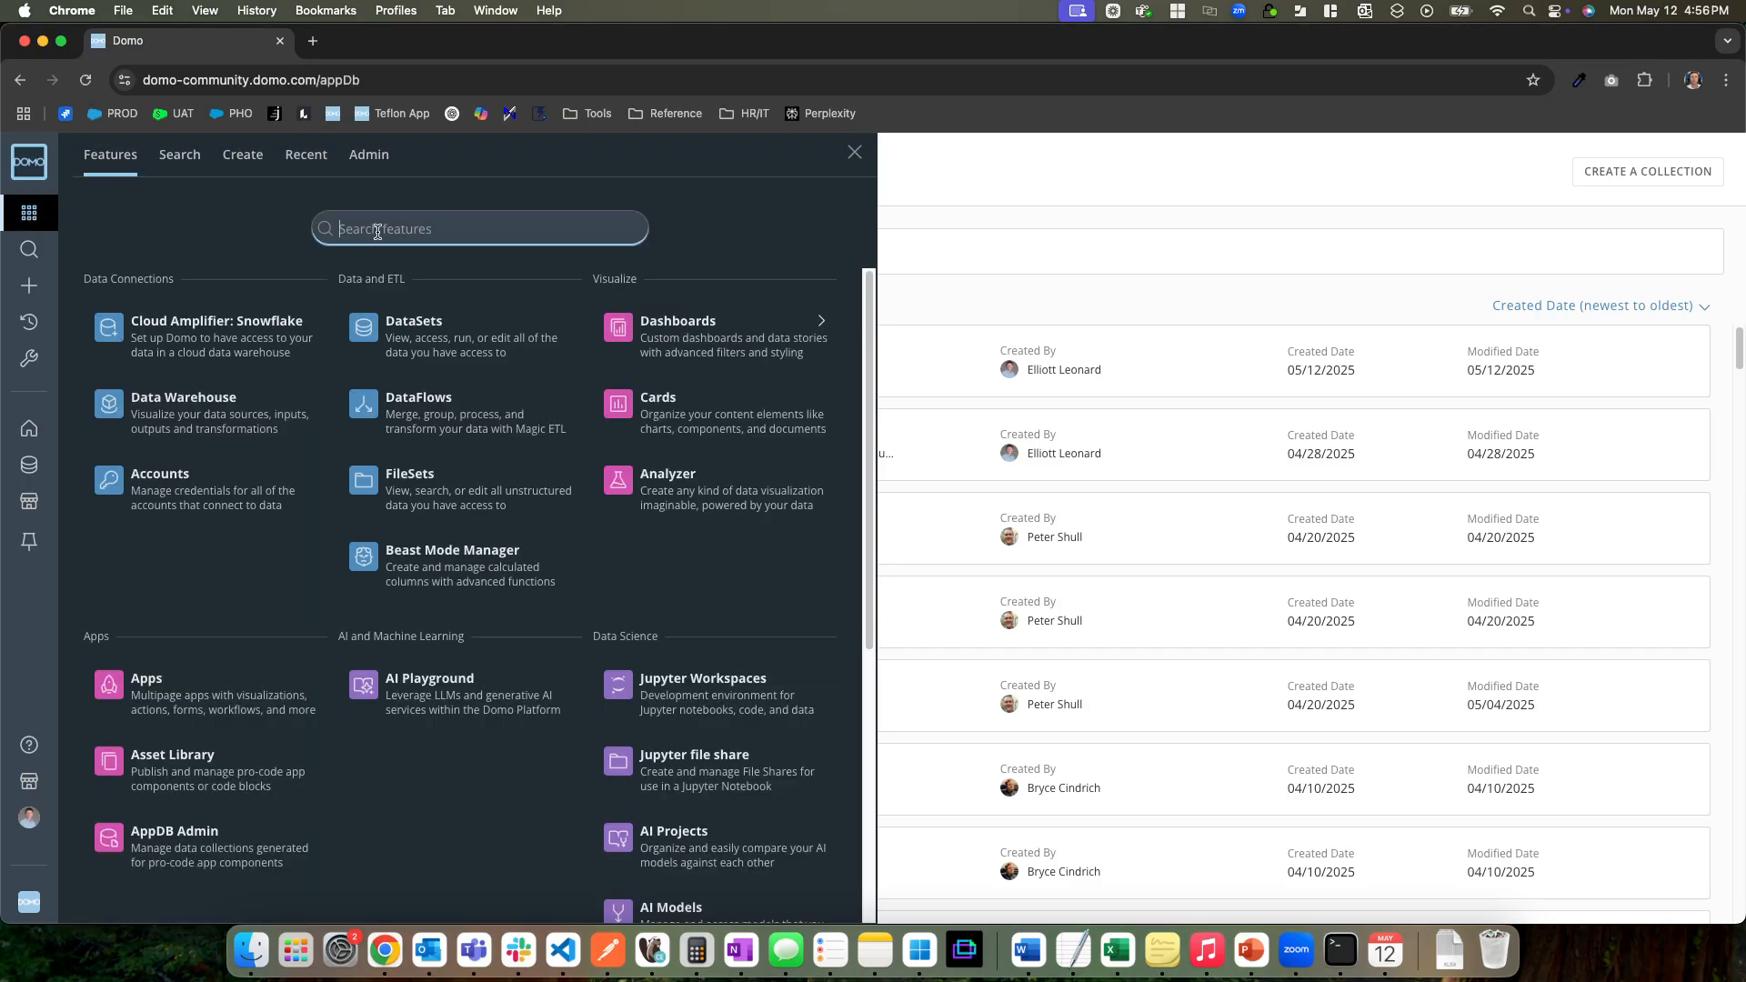
text(app)
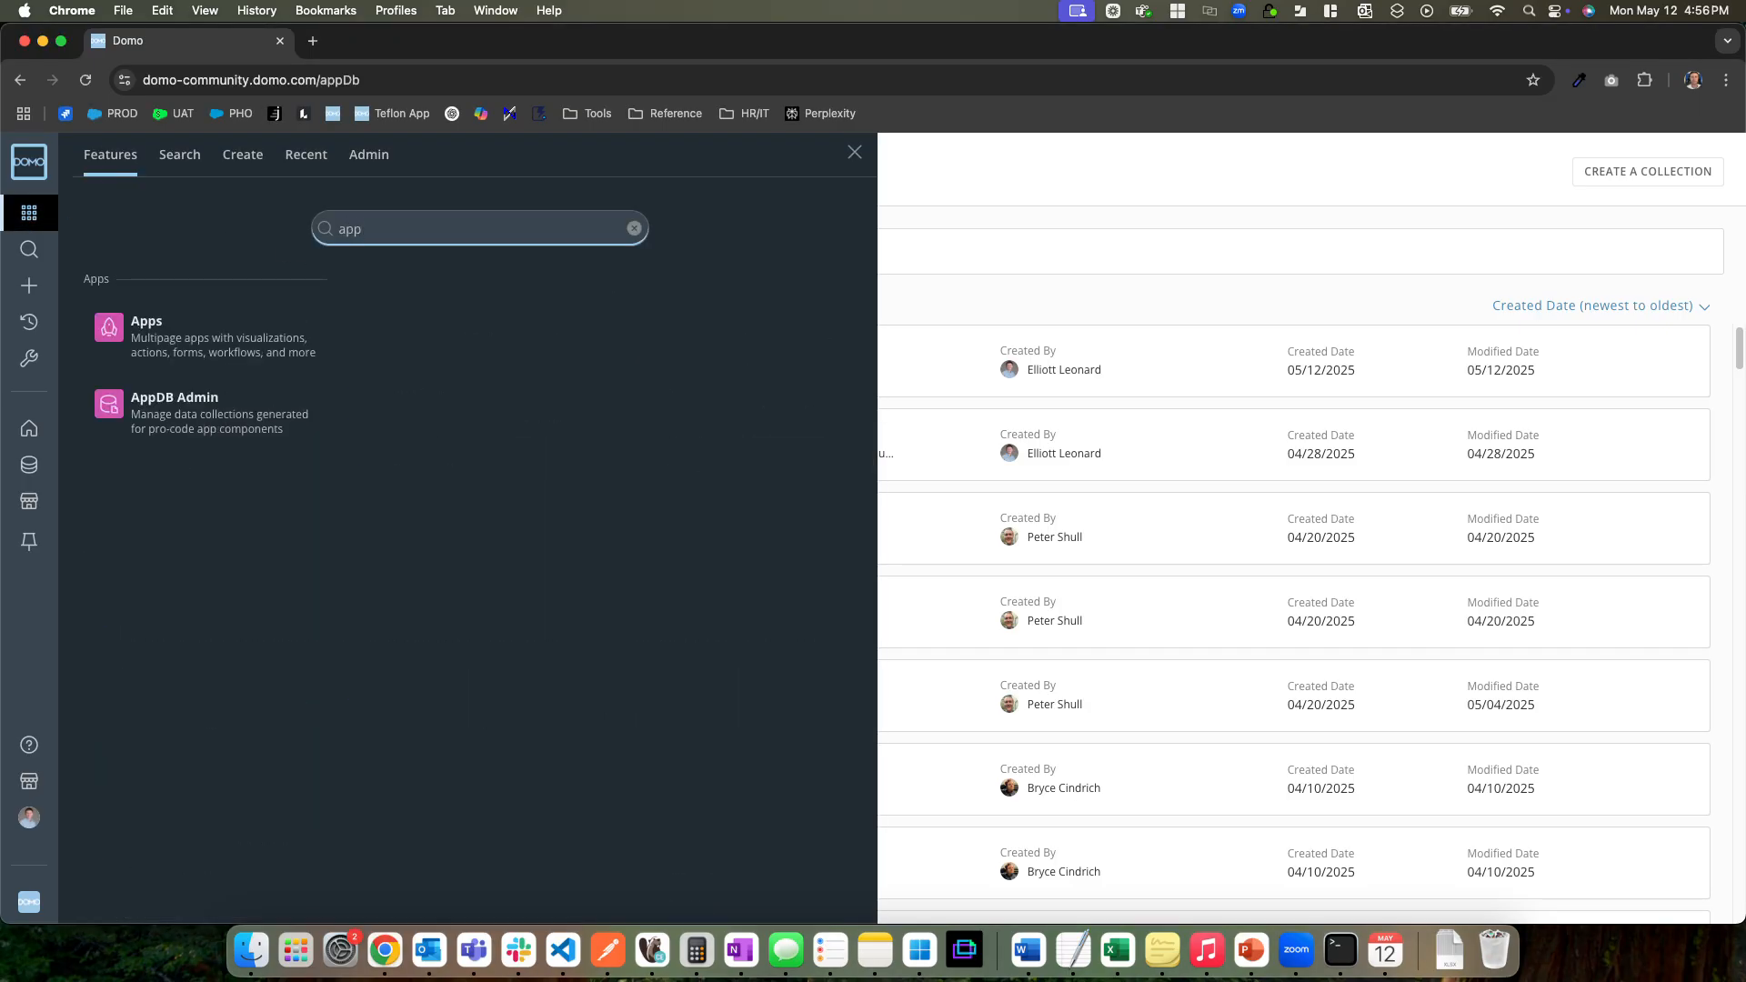
click(242, 423)
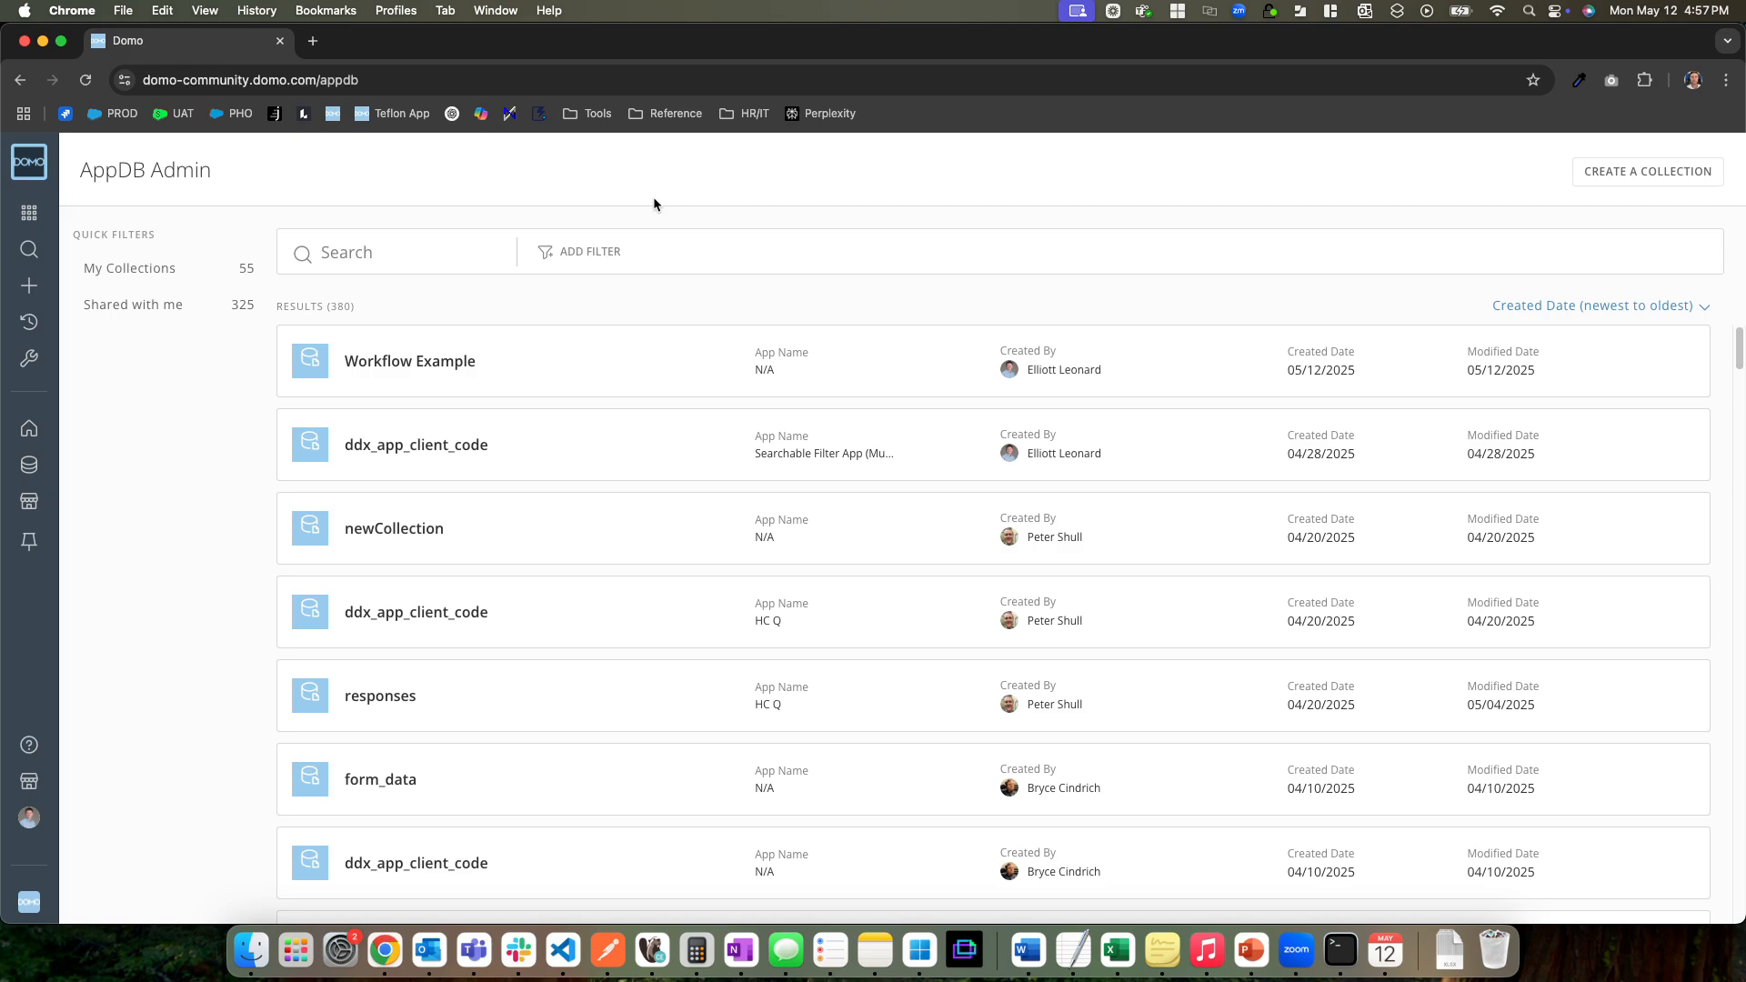
Create an AppDB collection named "Test Collection" without a datastore name
click(1646, 173)
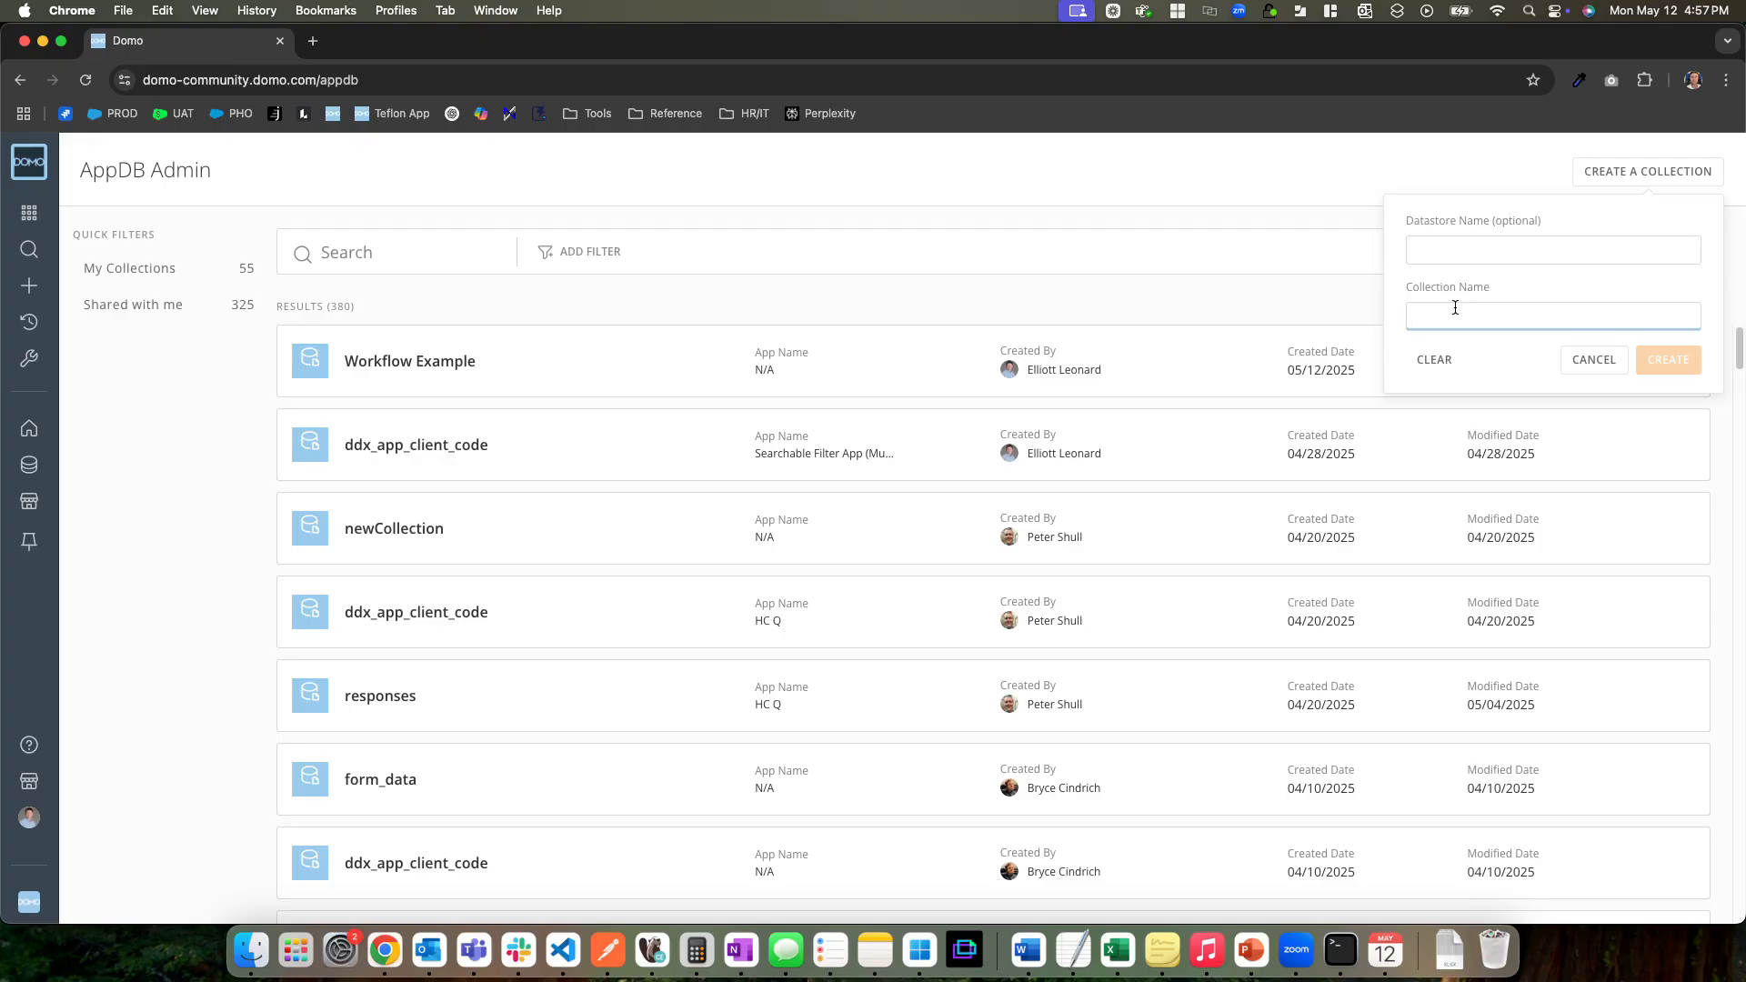
text(Test Collection)
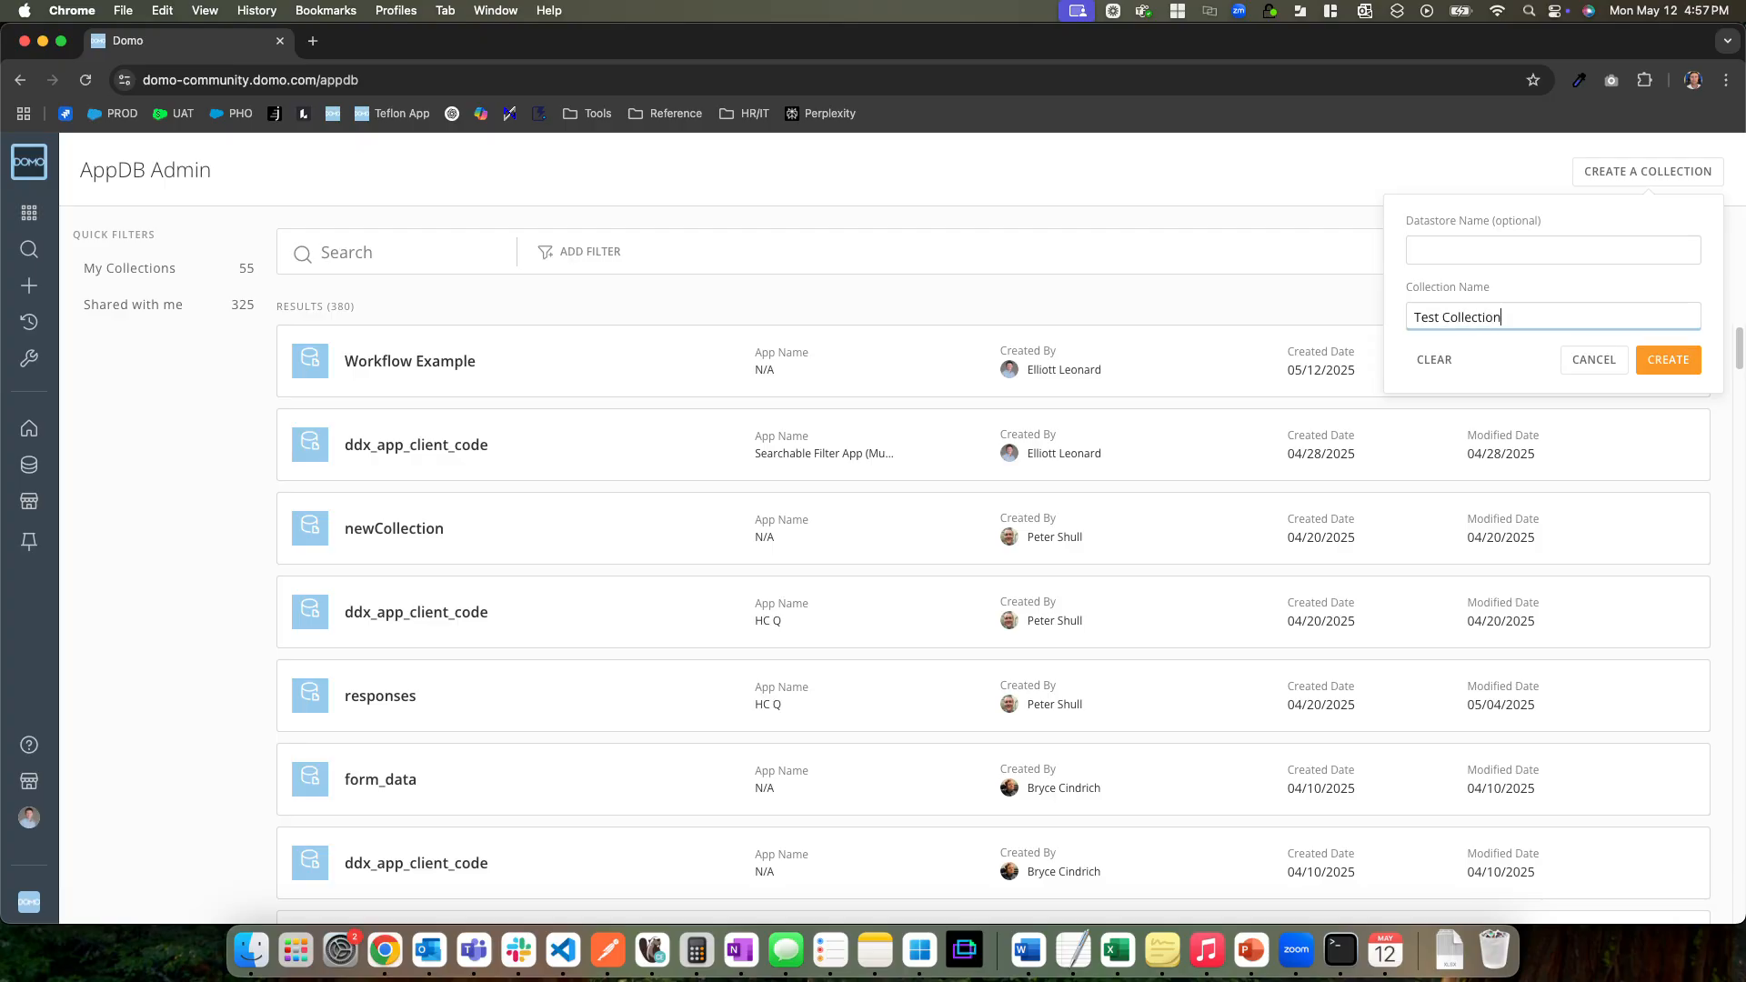
click(1672, 355)
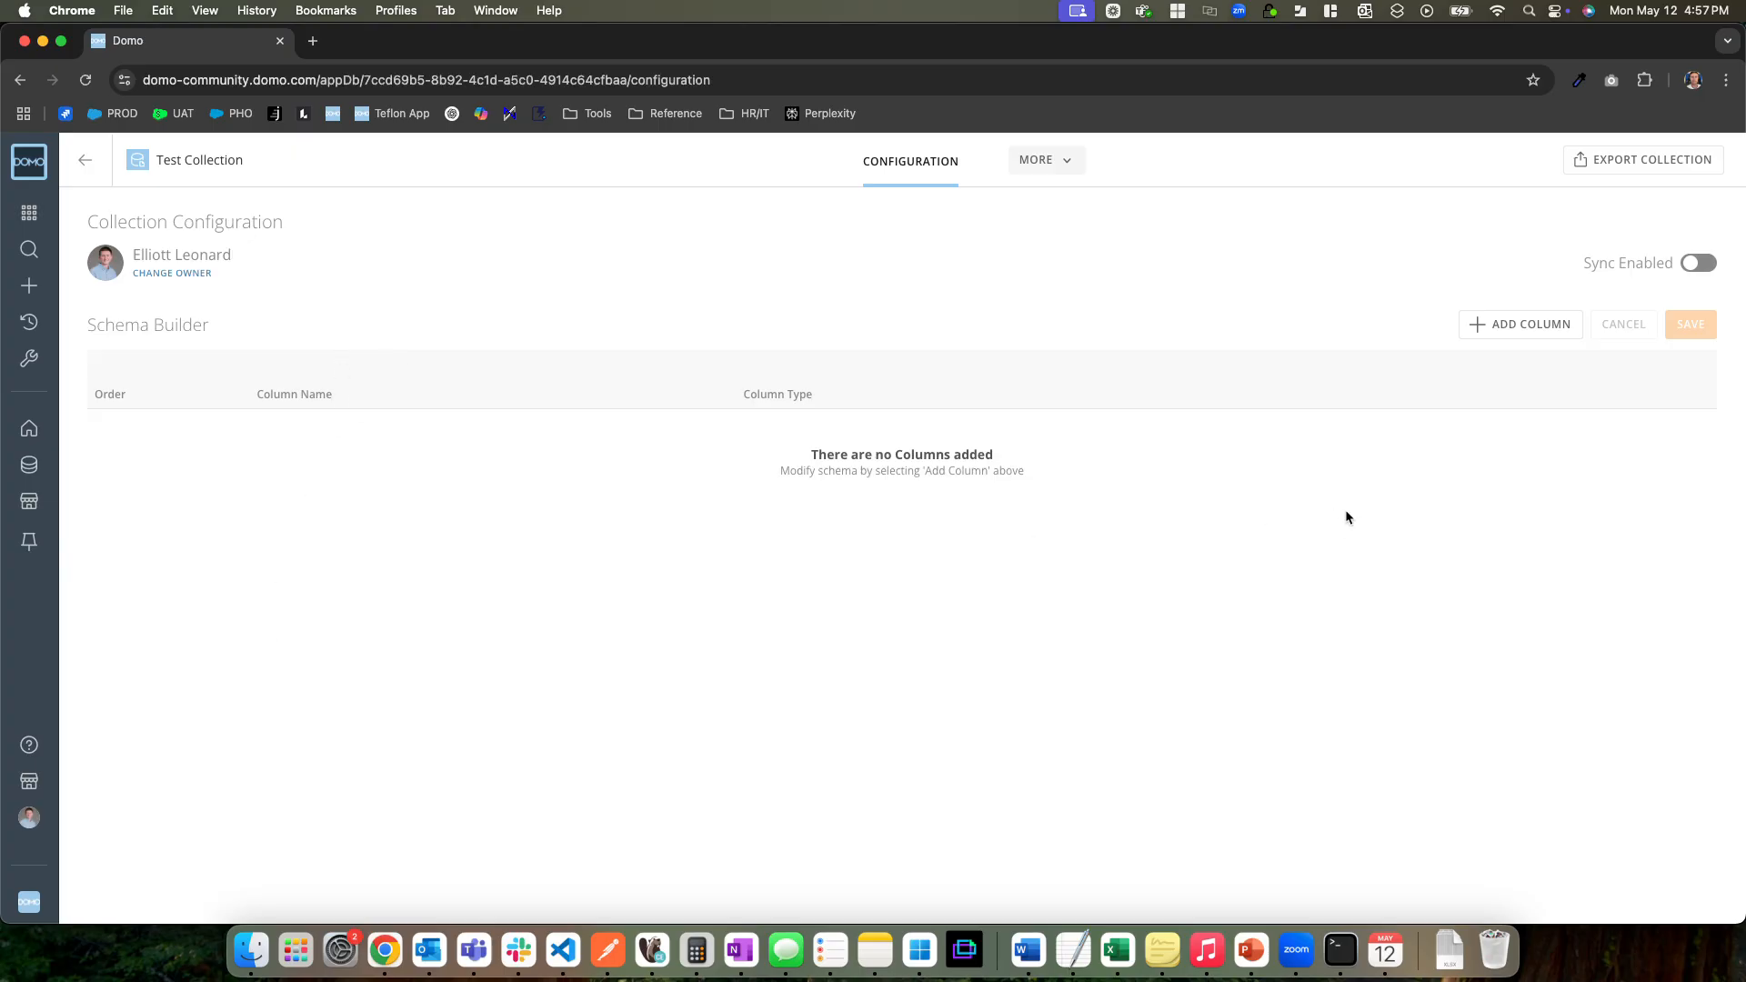
Add a String column named NameOfUser to the Test Collection schema and save it
click(1515, 324)
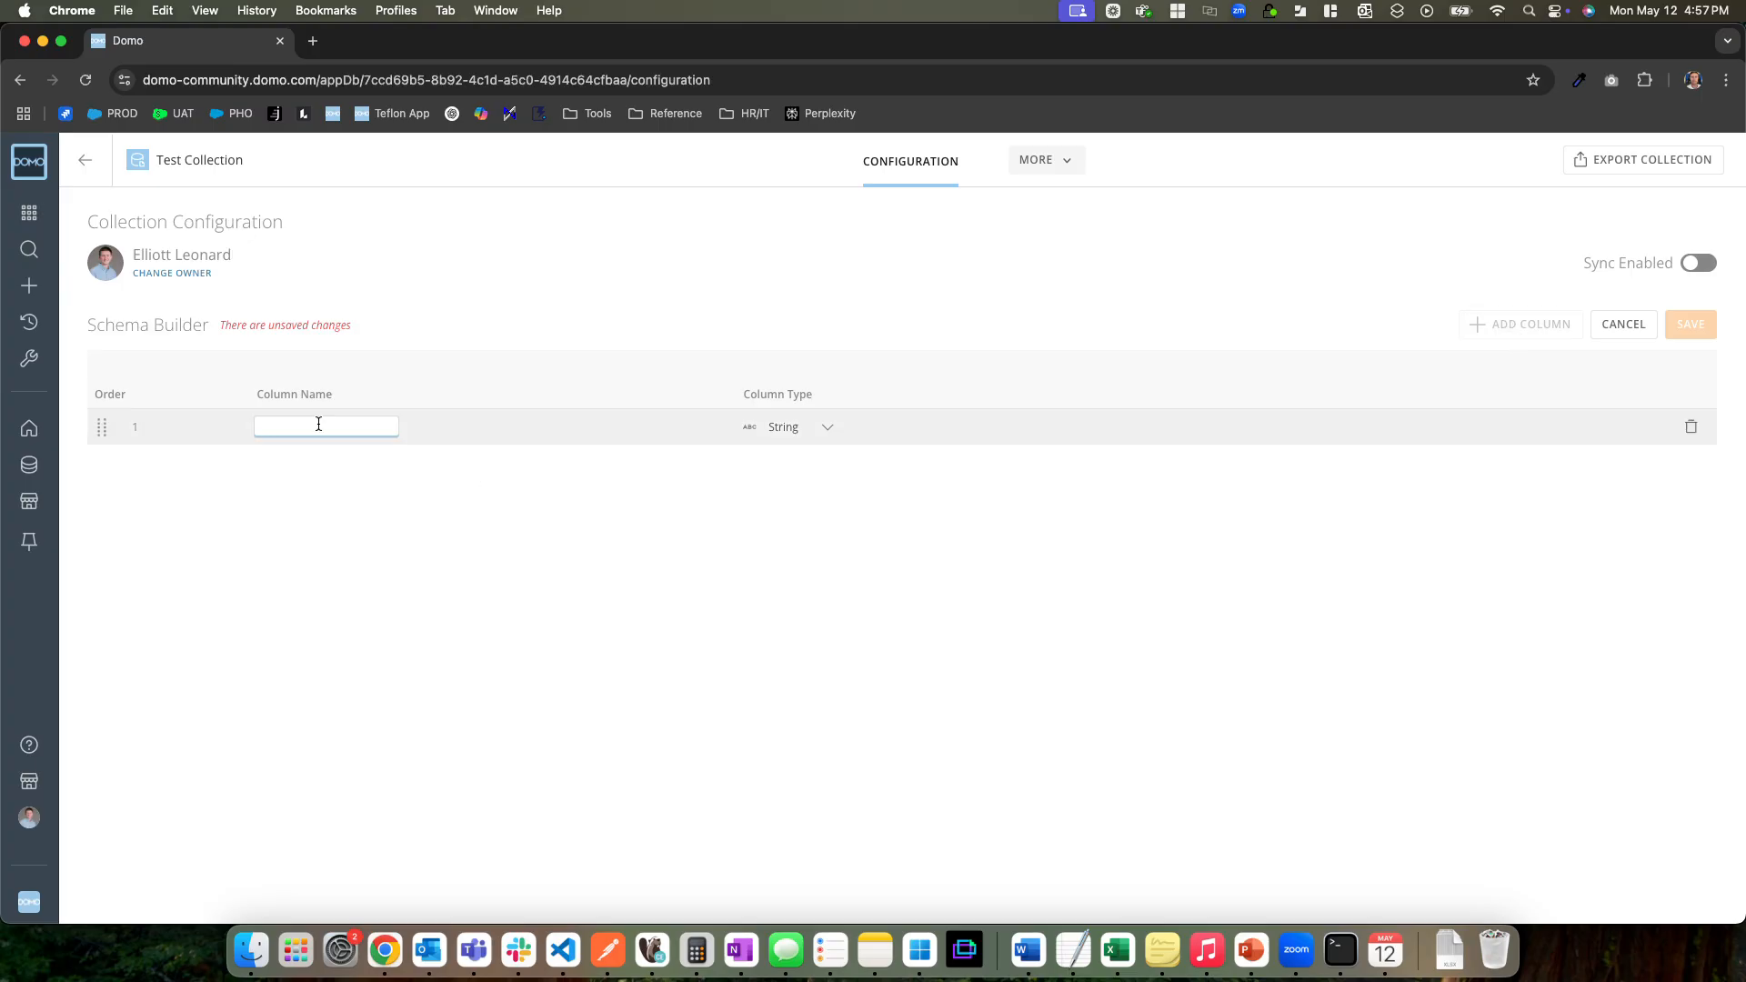
text(NameOfUser)
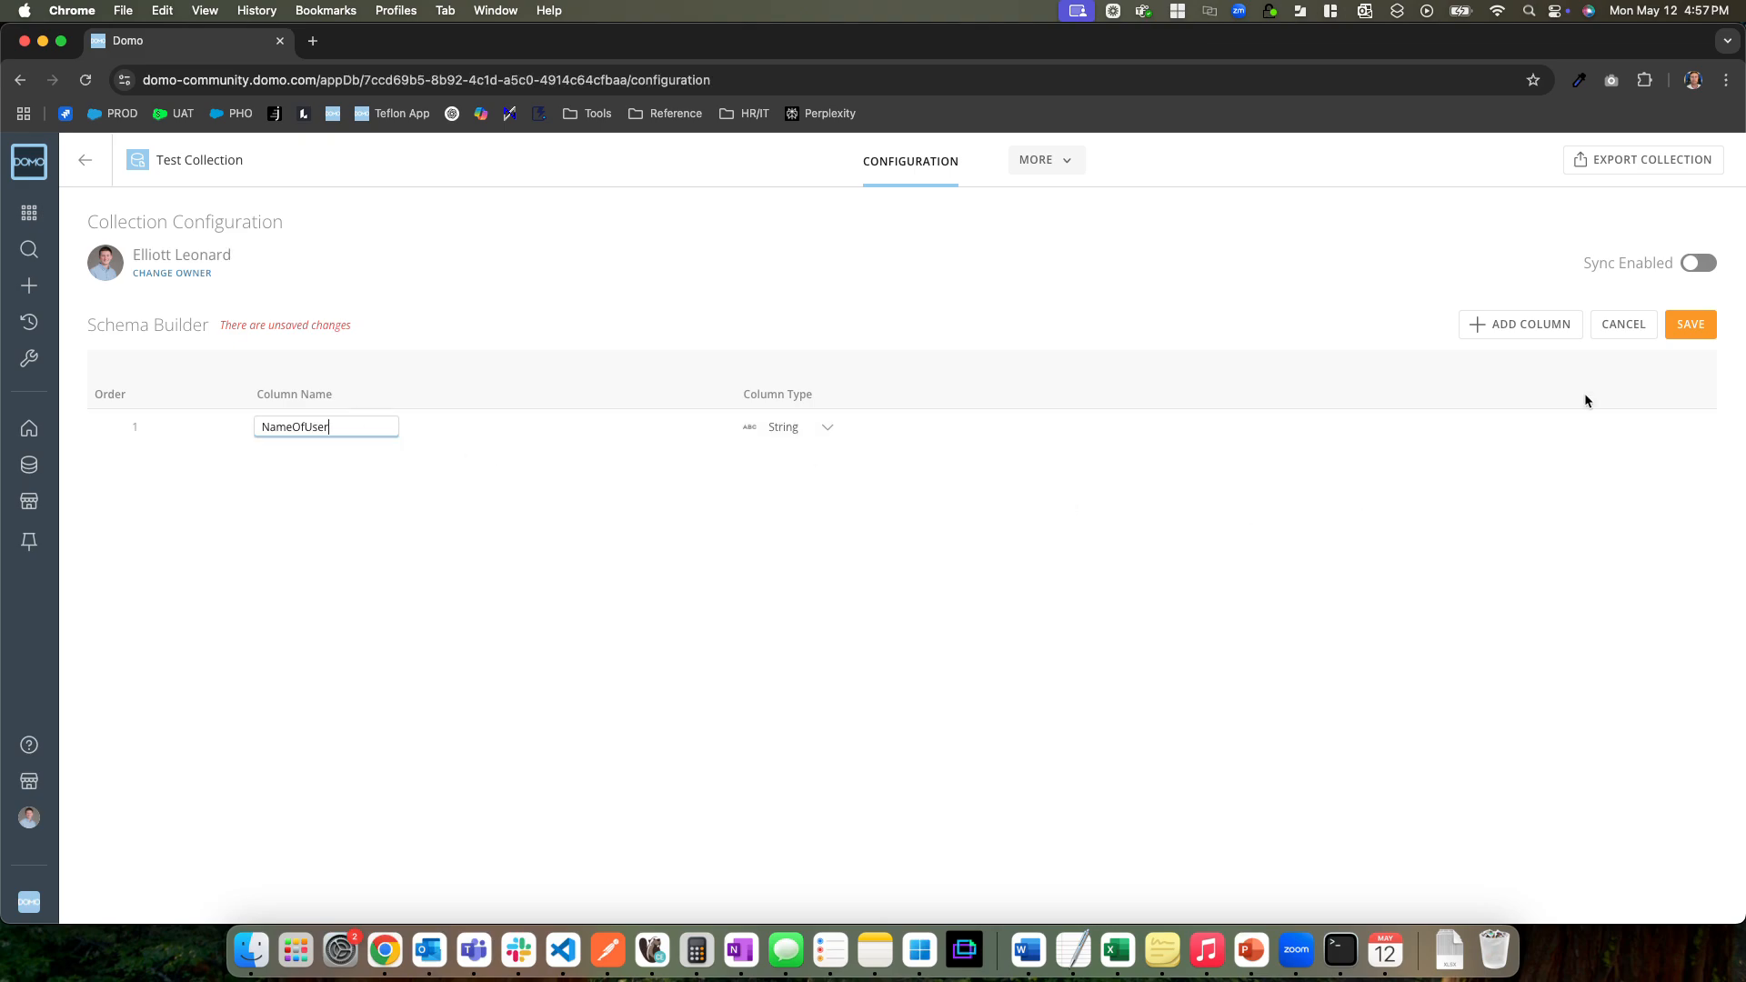
click(1675, 326)
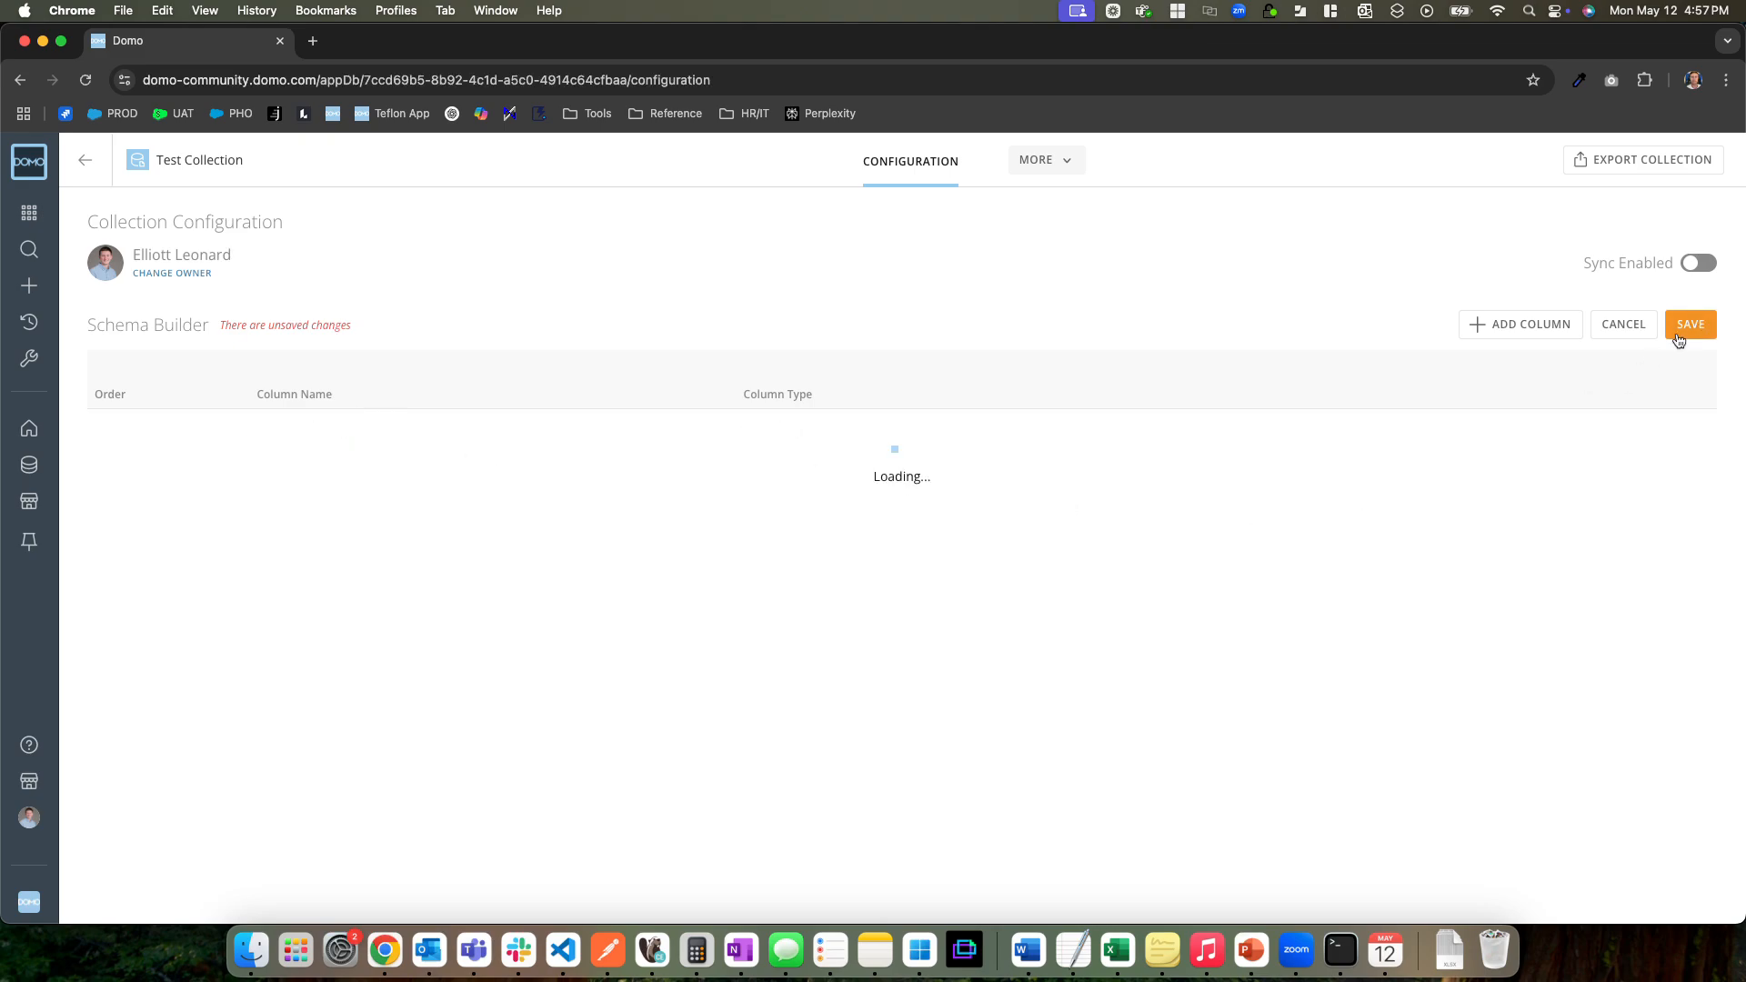
Add a second column named IsAdmin with type String to the Test Collection schema and save it
click(1536, 326)
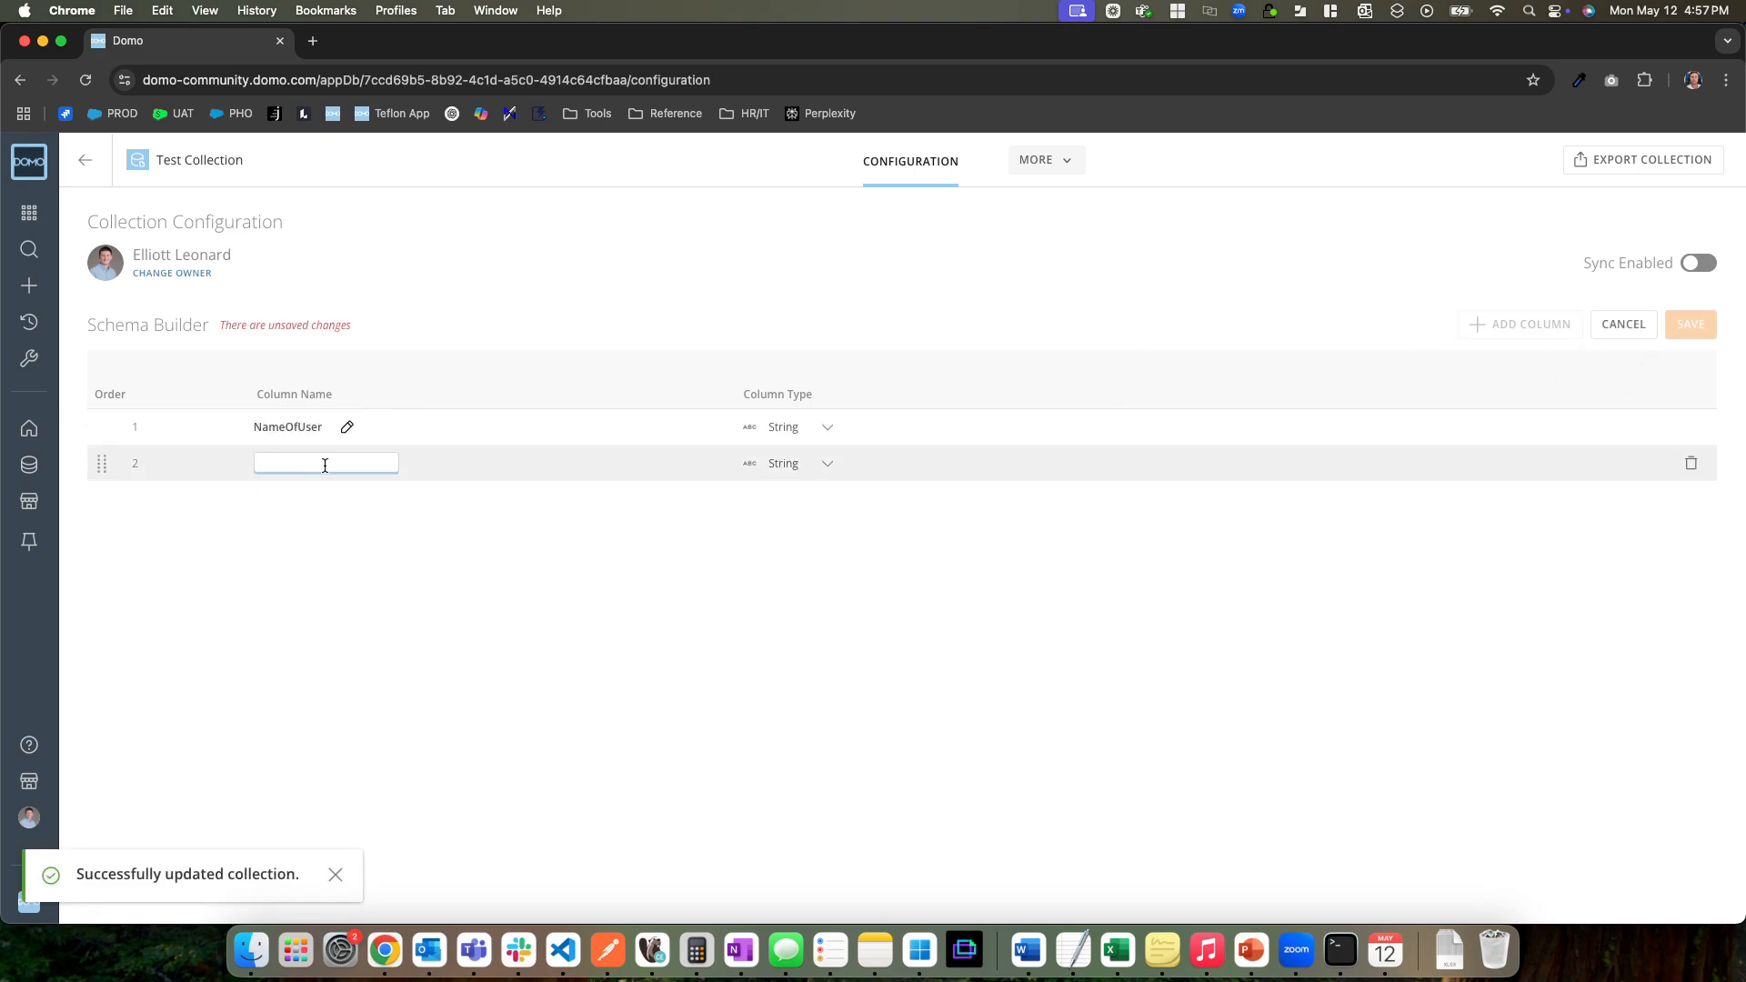
text(IsAdmin)
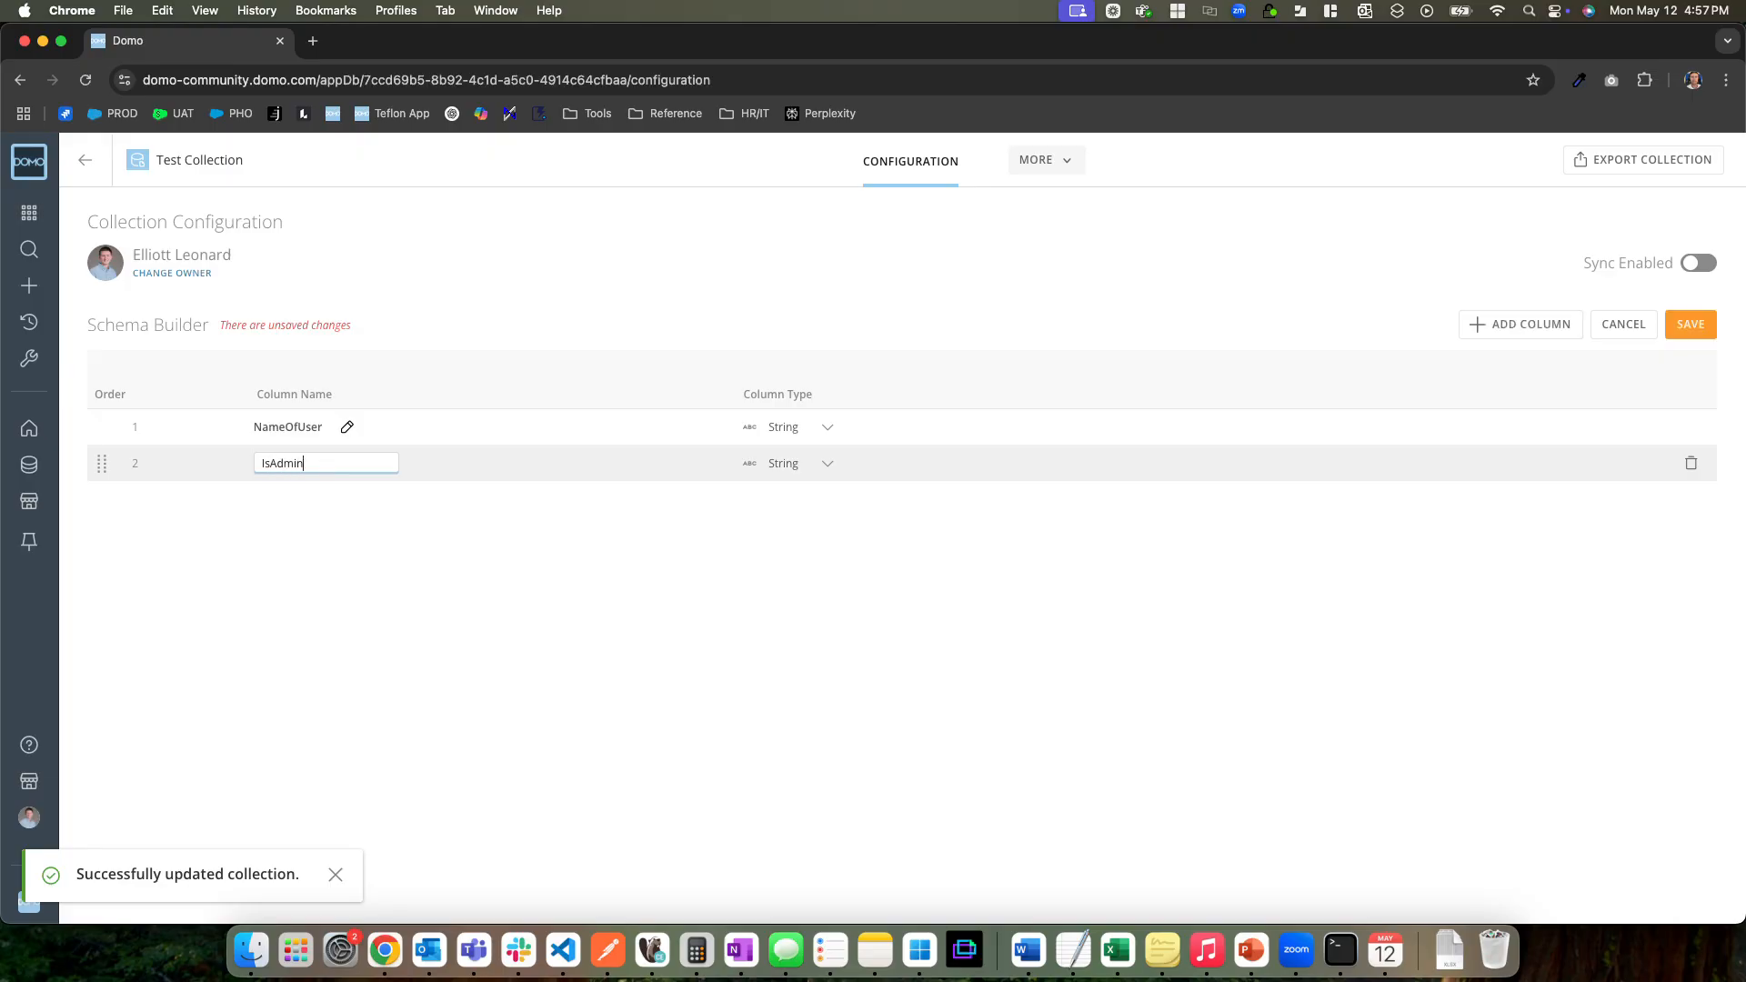
click(794, 464)
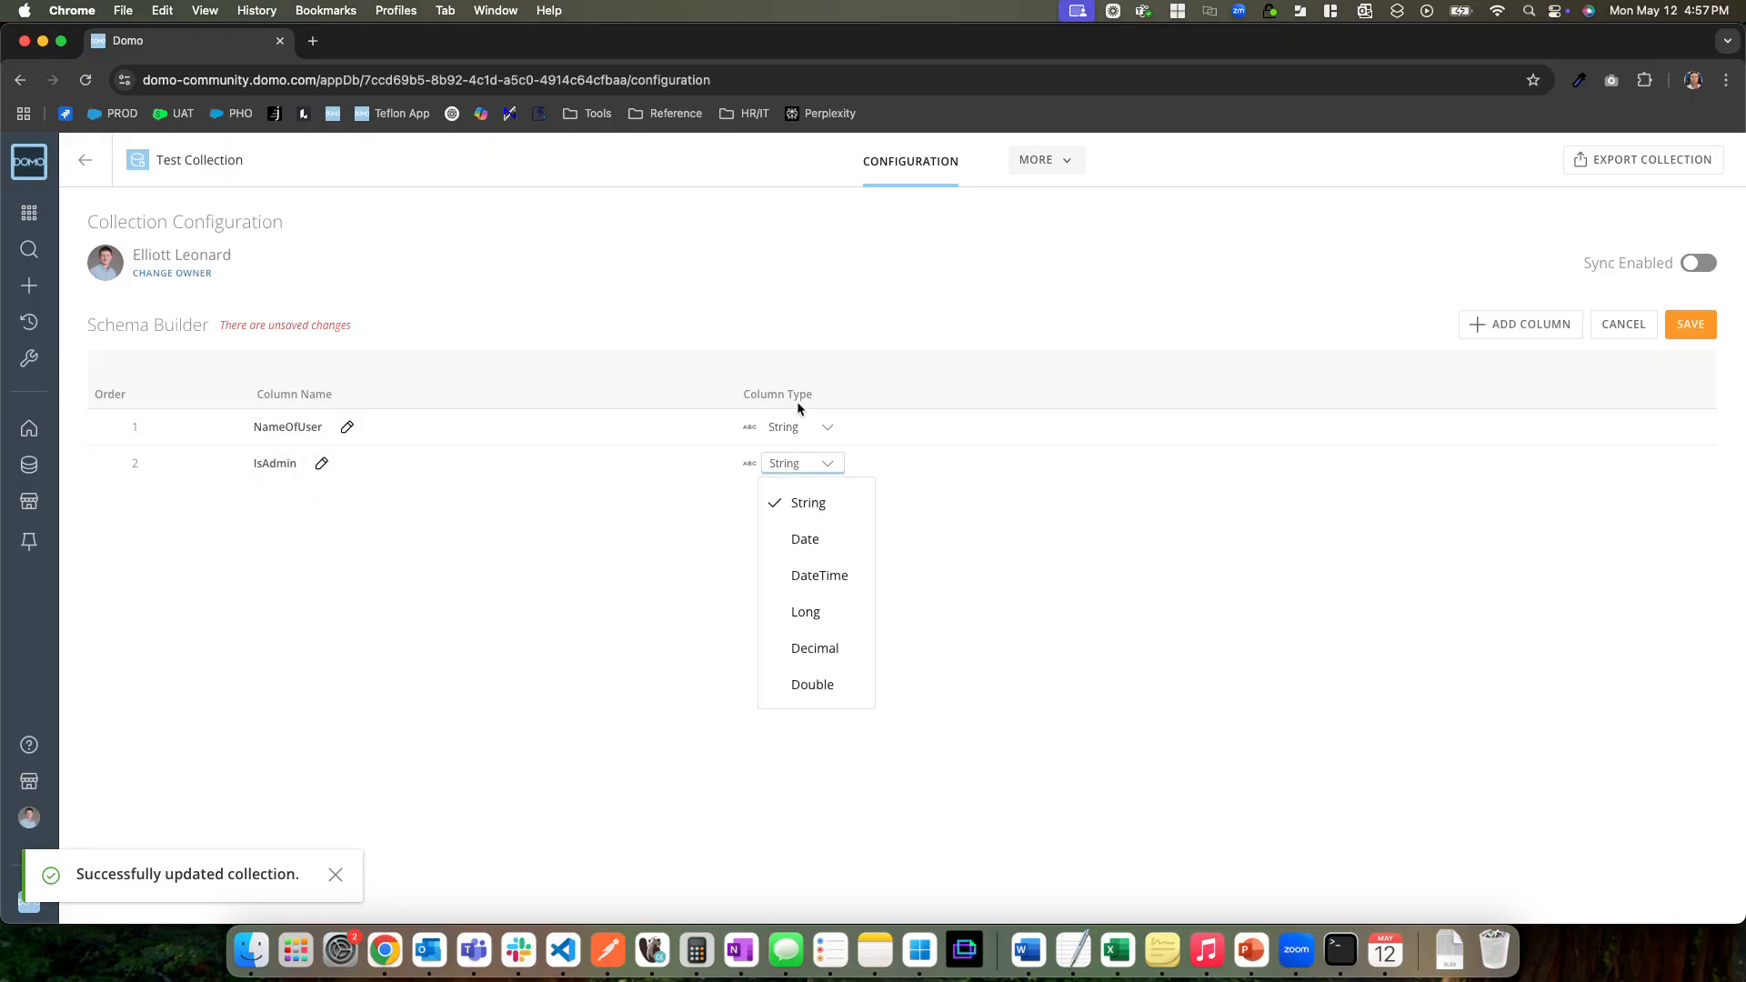
click(818, 503)
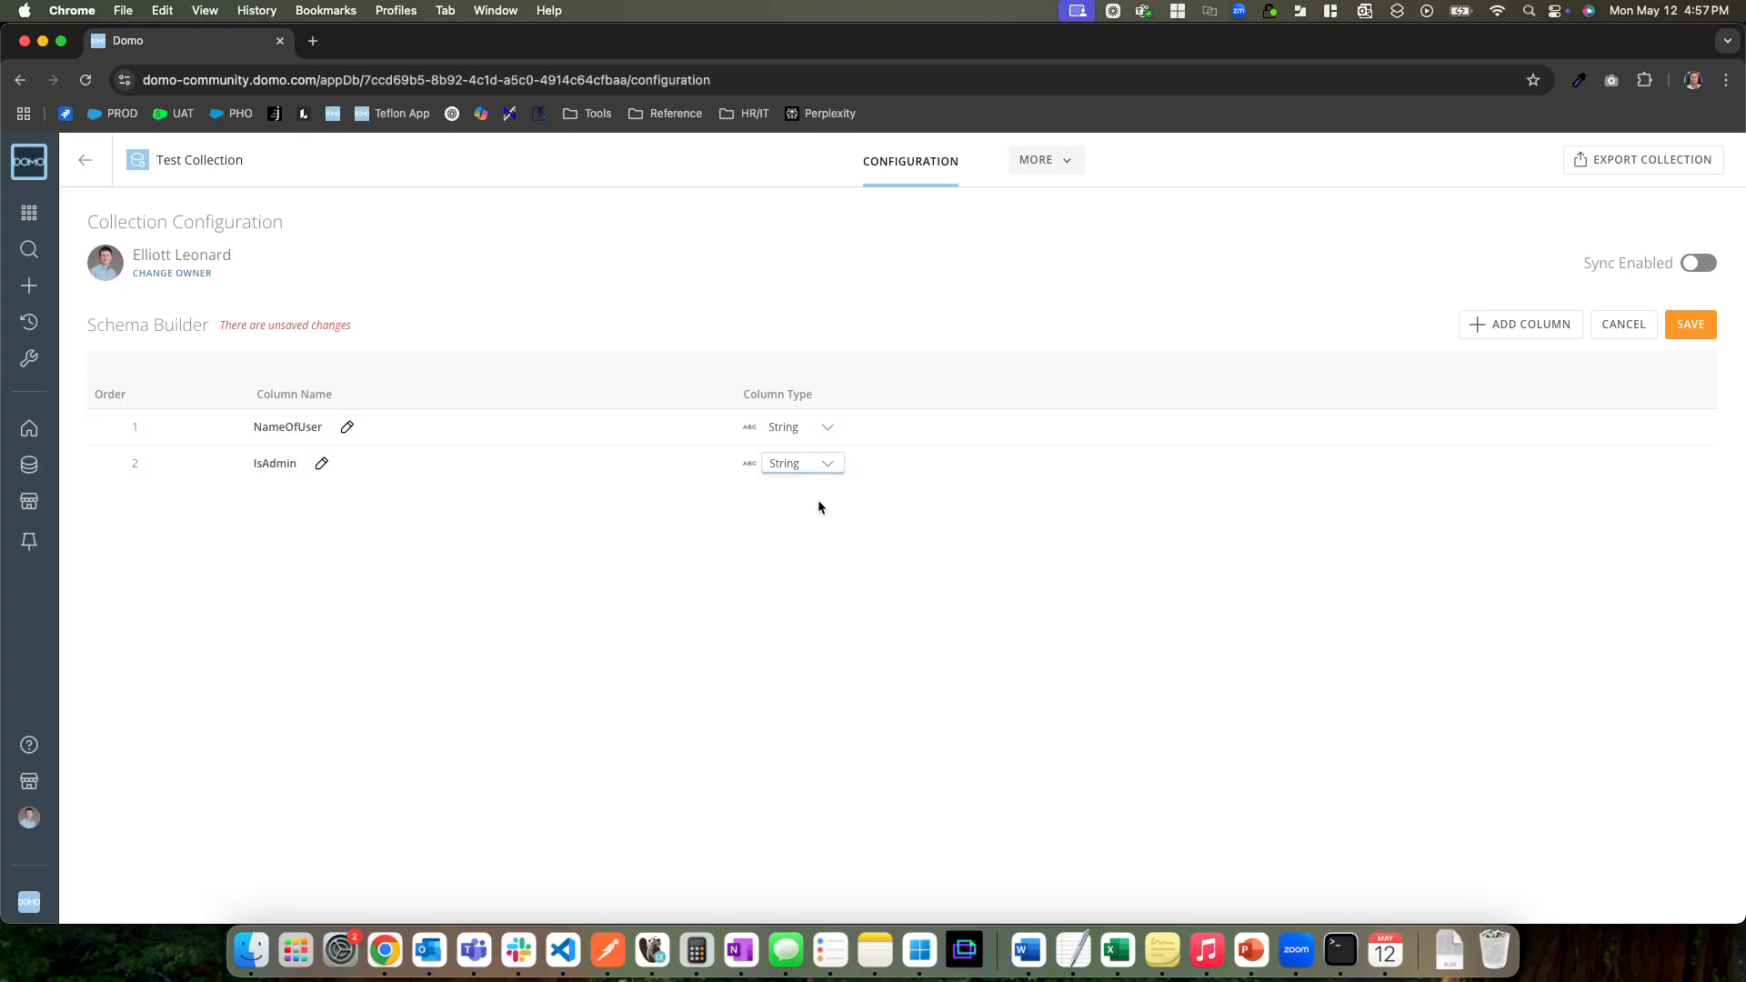
click(1689, 326)
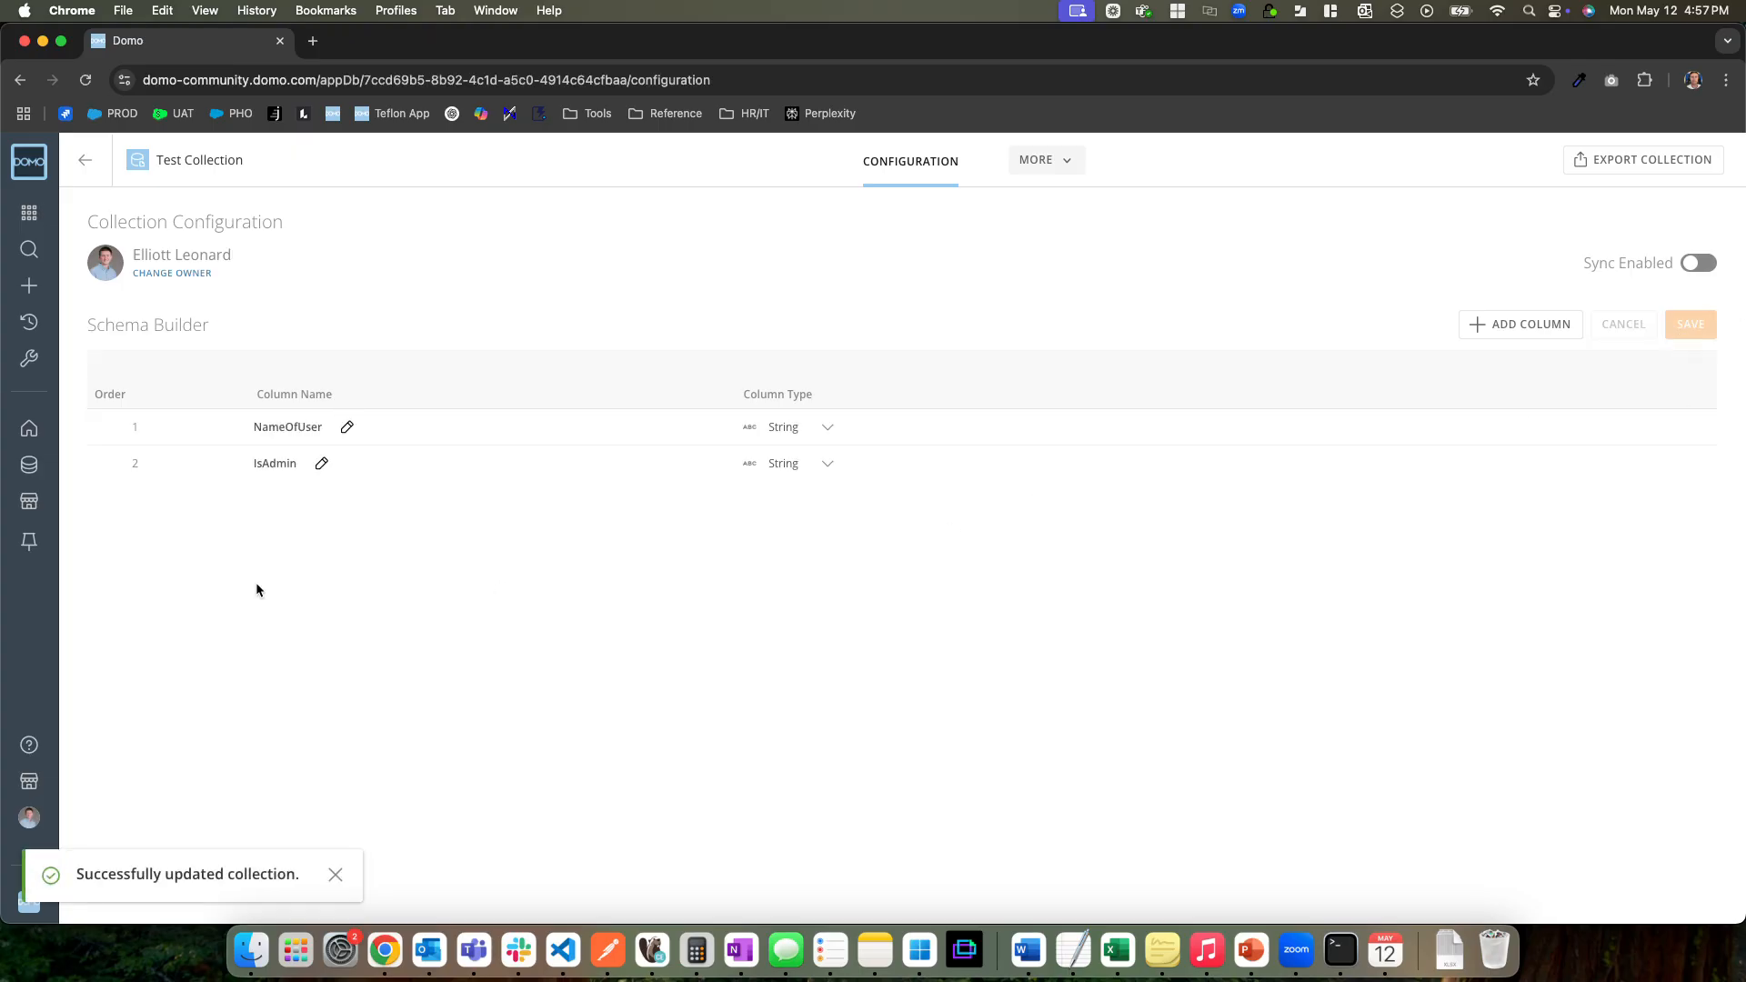
In the Test Collection's Data Explorer, create a new document with NameOfUser "test user" and IsAdmin "TRUE", and review the resulting record
click(336, 875)
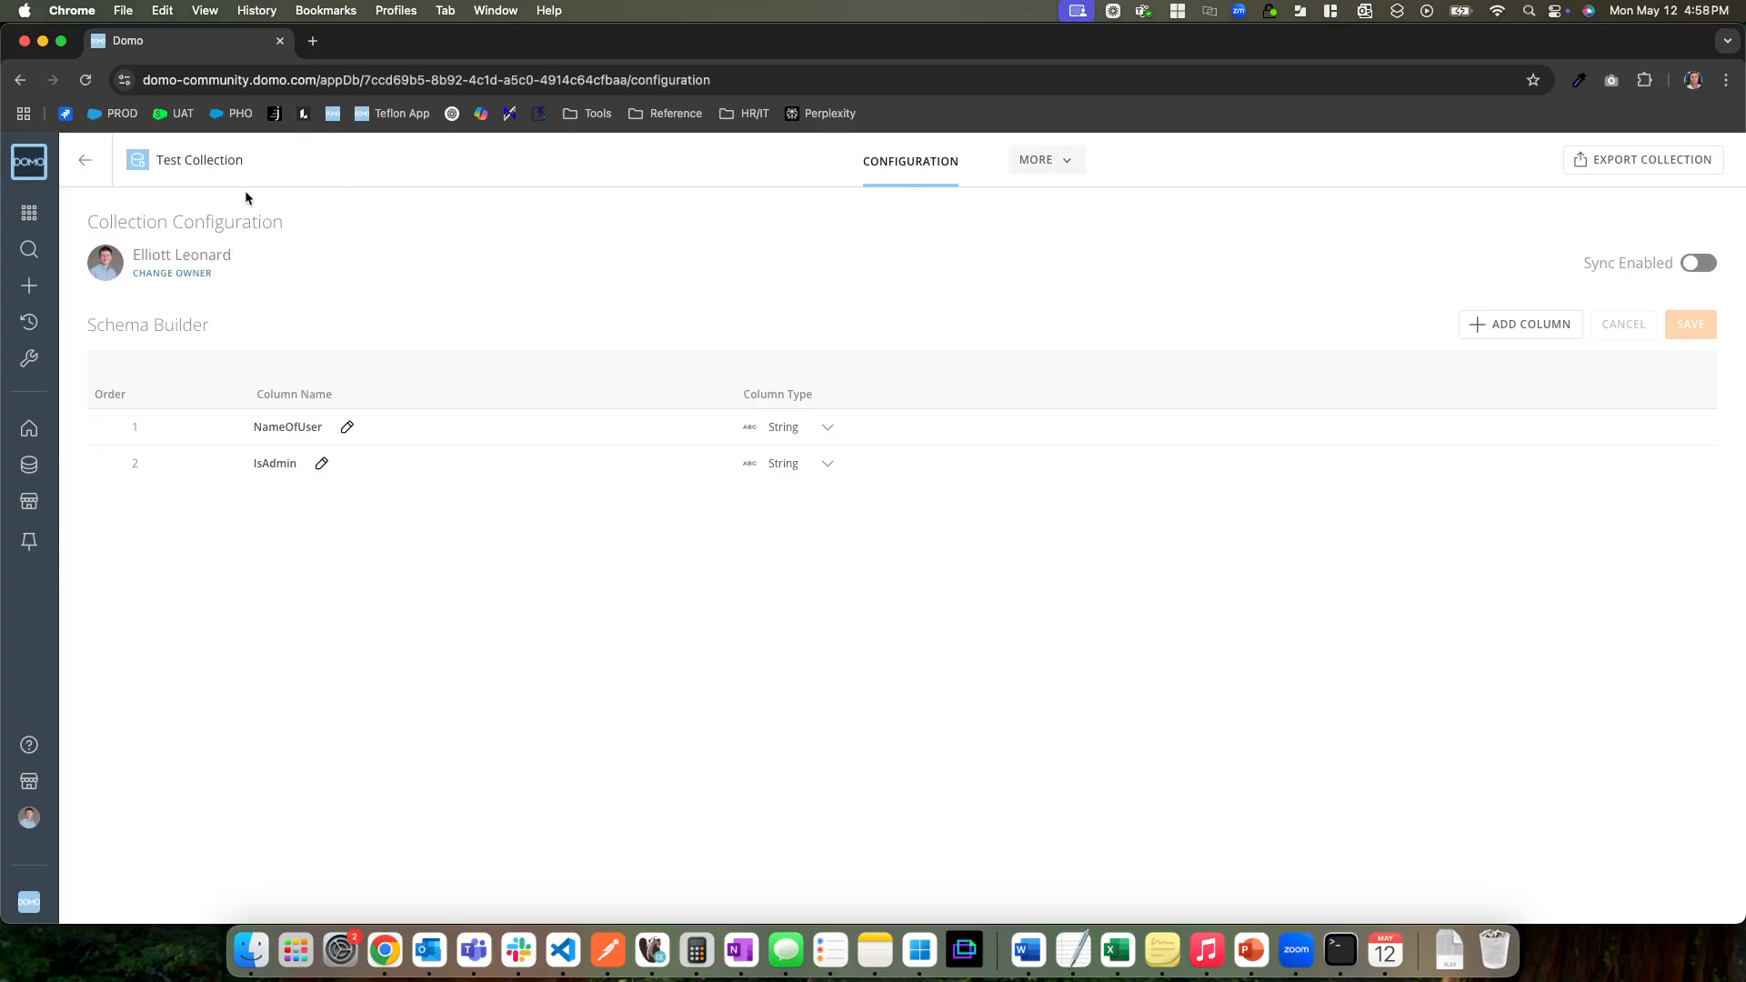
click(1044, 162)
click(985, 200)
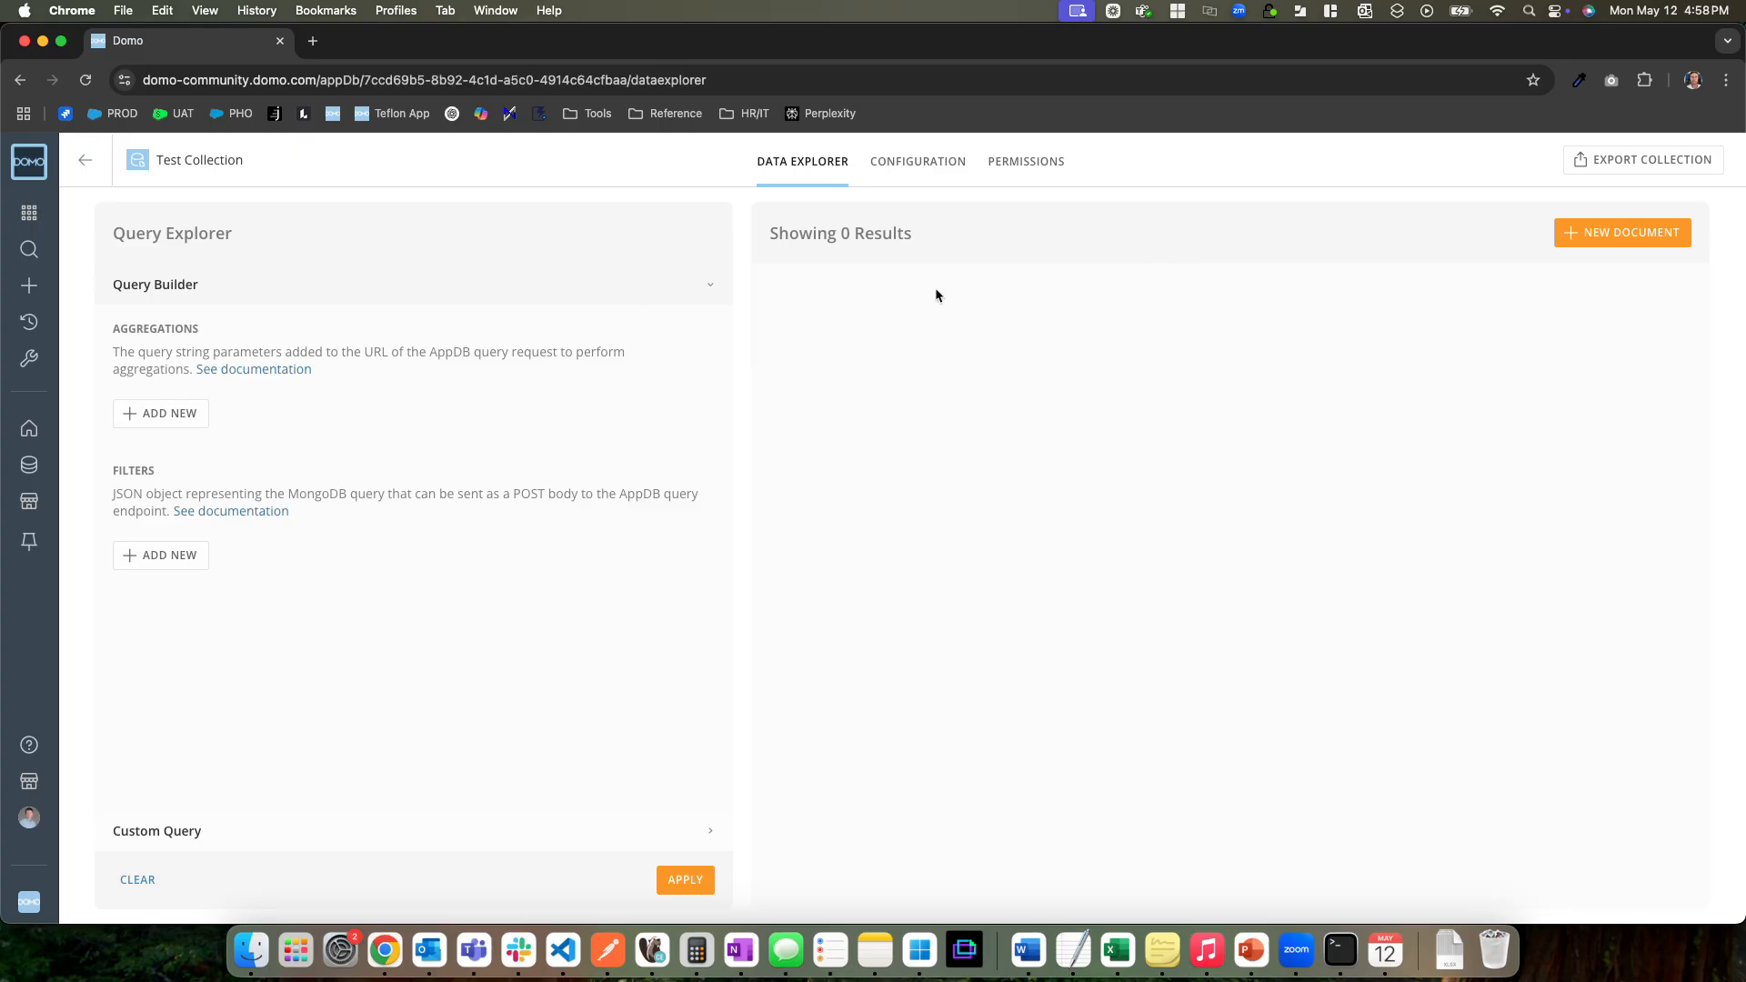
click(1599, 235)
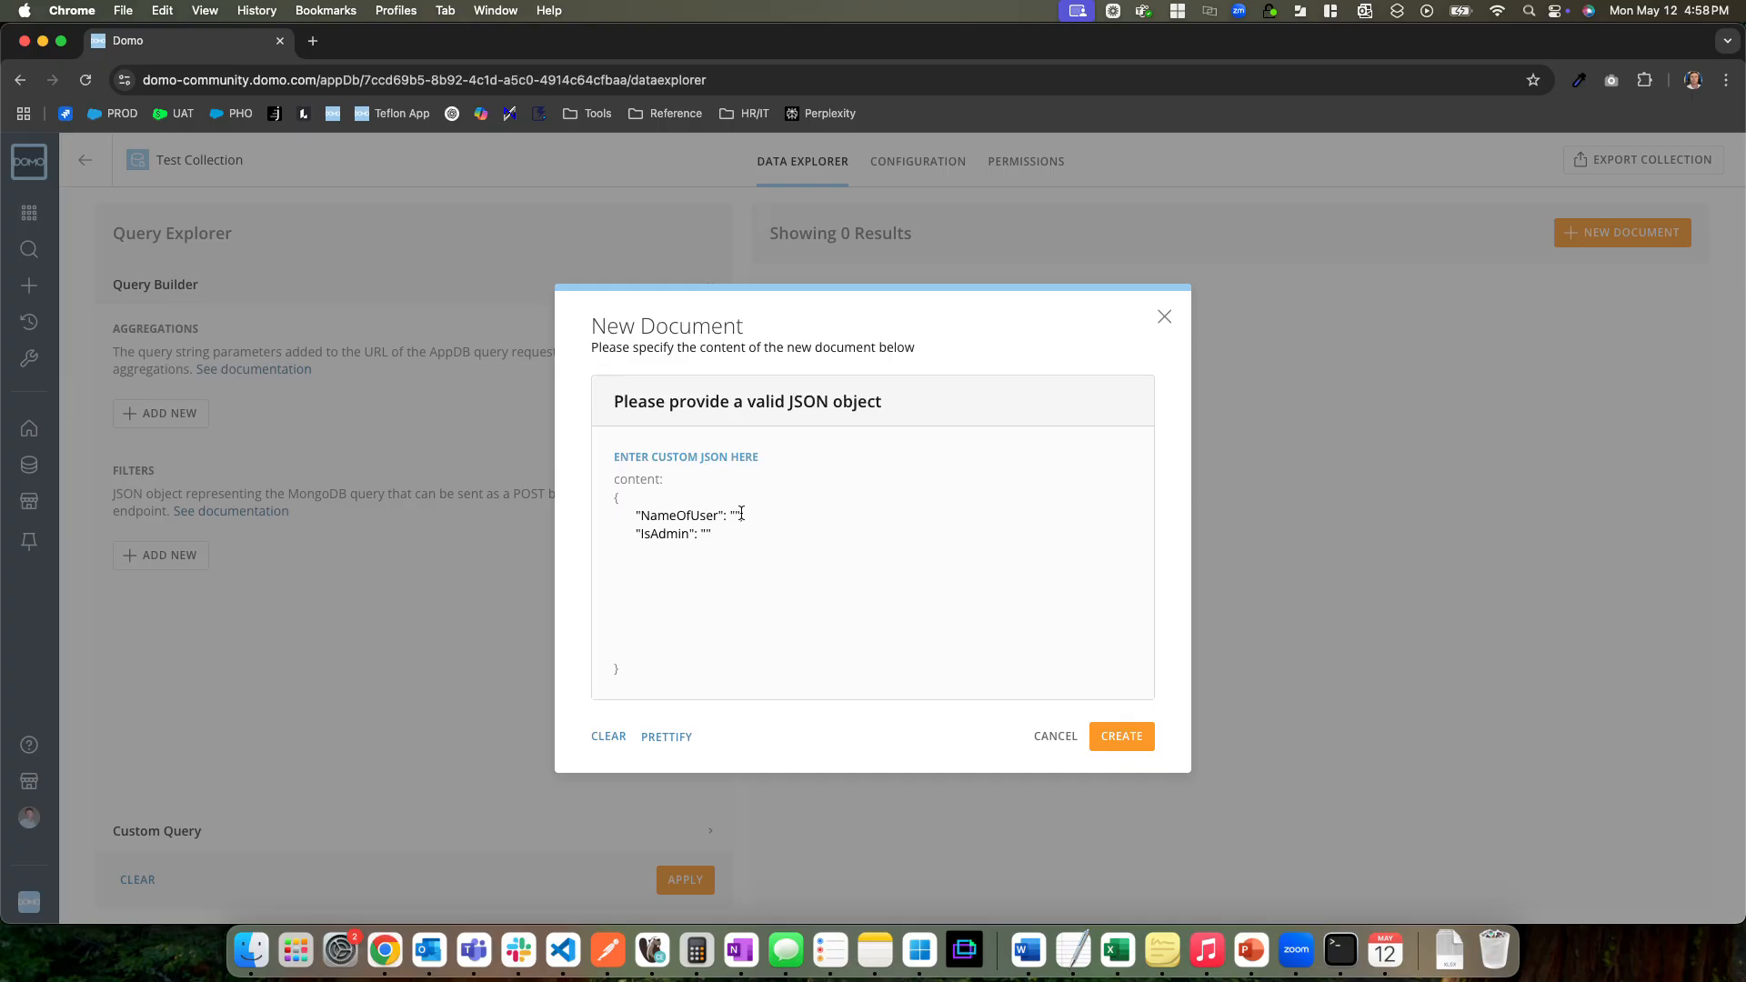
text(test user)
text(RUE)
click(1124, 741)
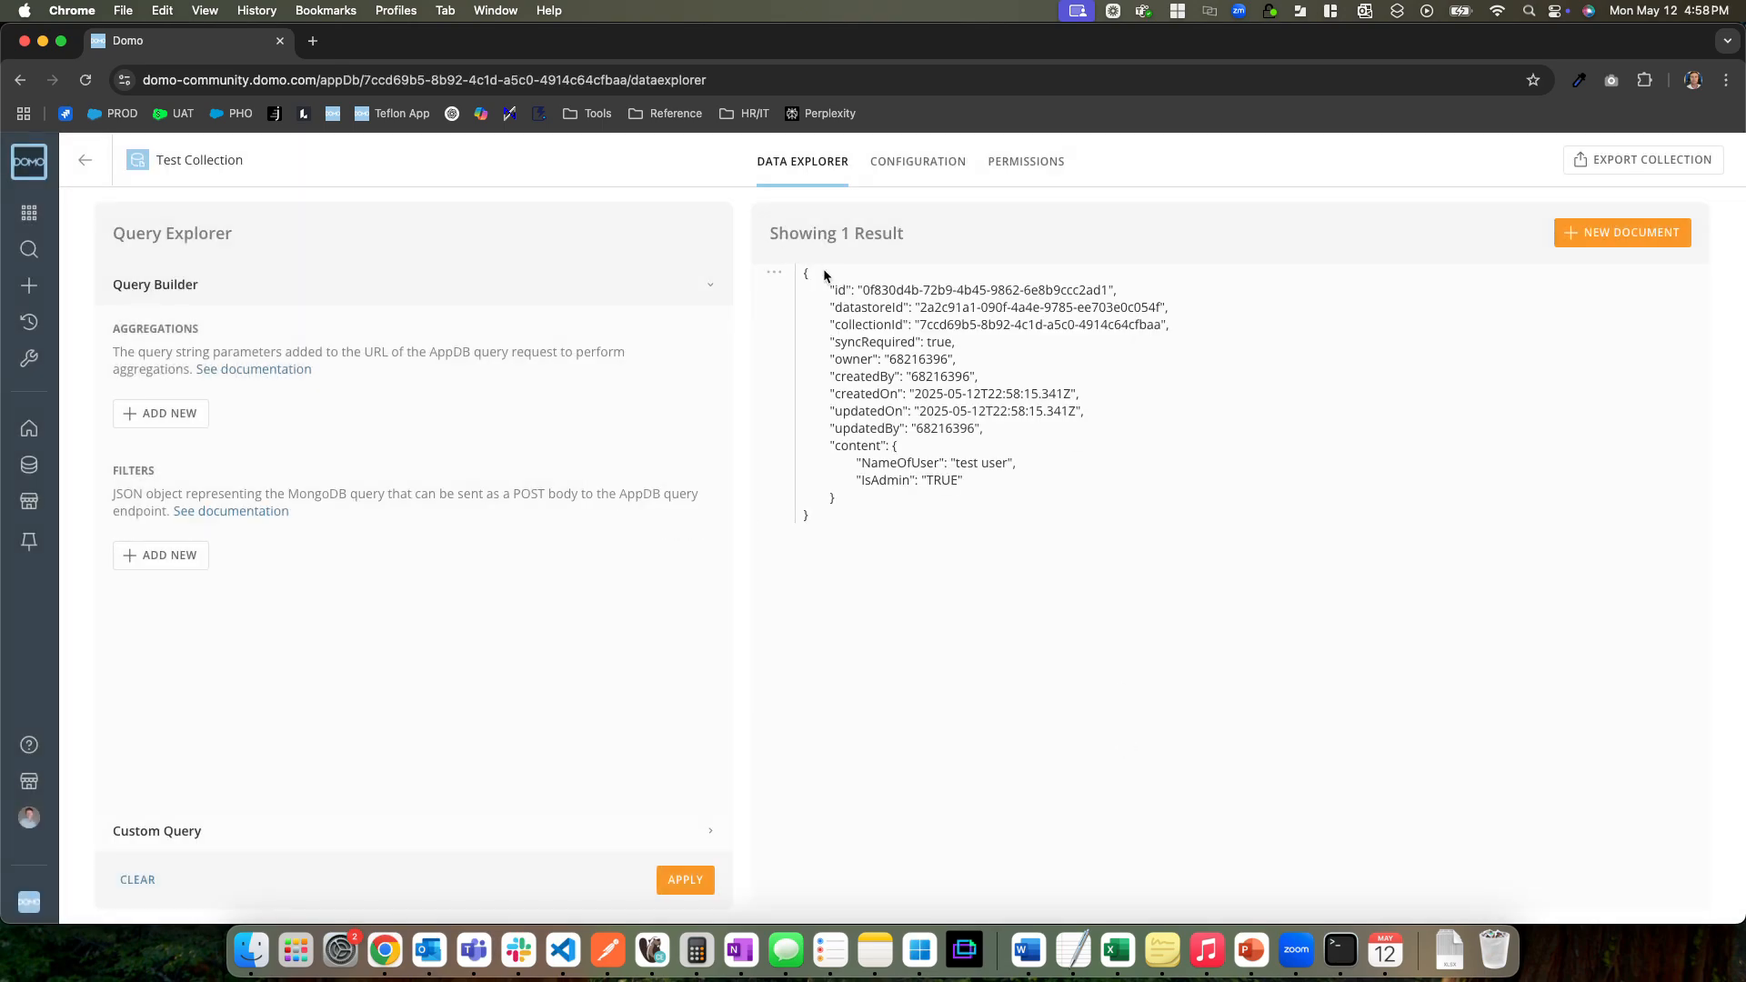
drag(812, 520, 773, 296)
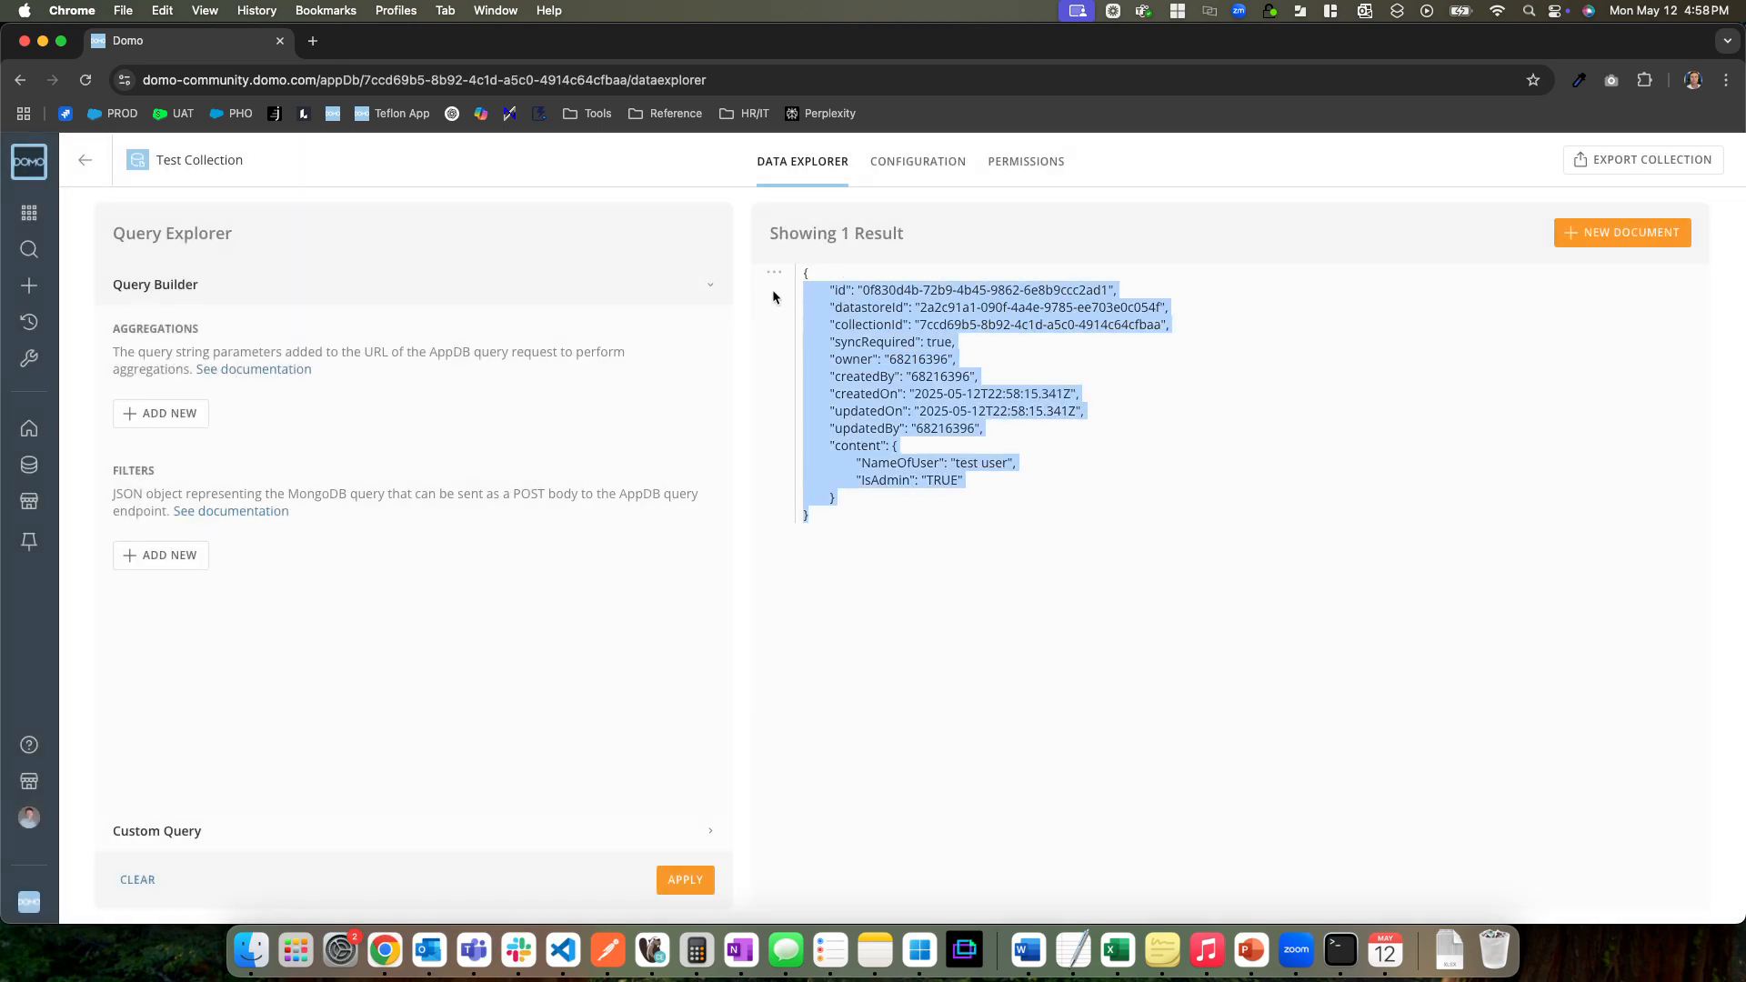
click(966, 536)
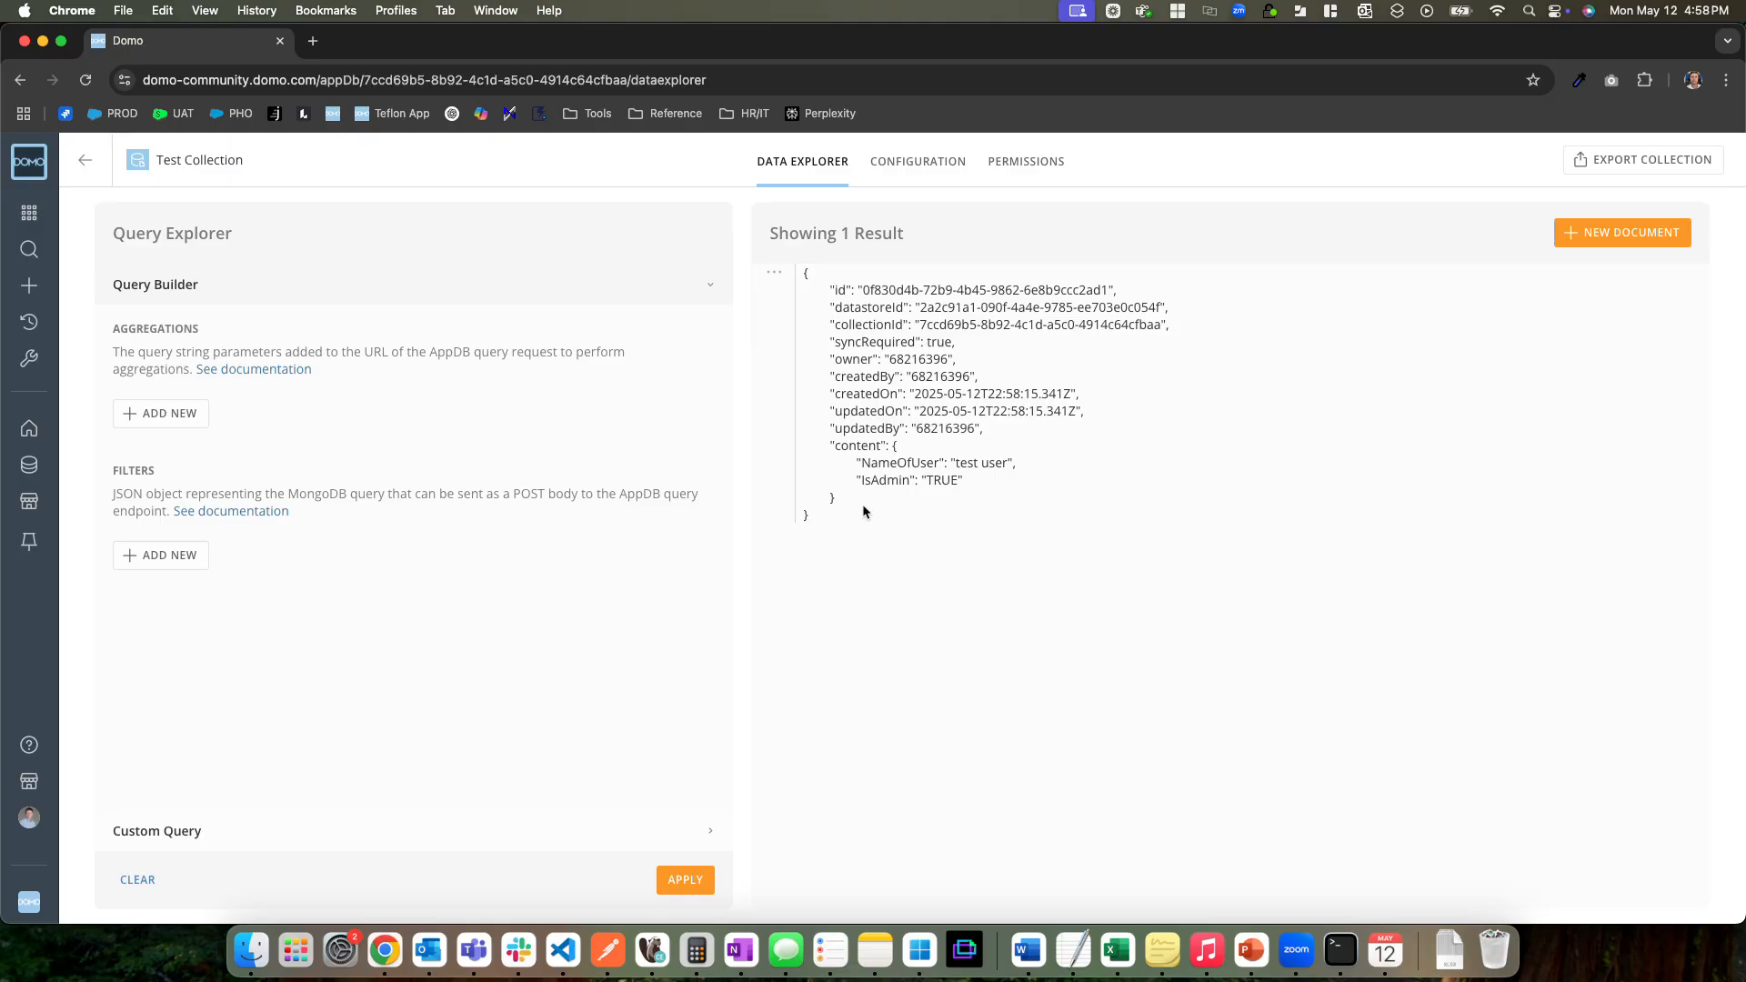
Try the Sync Enabled setting in the Test Collection's configuration, return it to off and reload the page
click(894, 164)
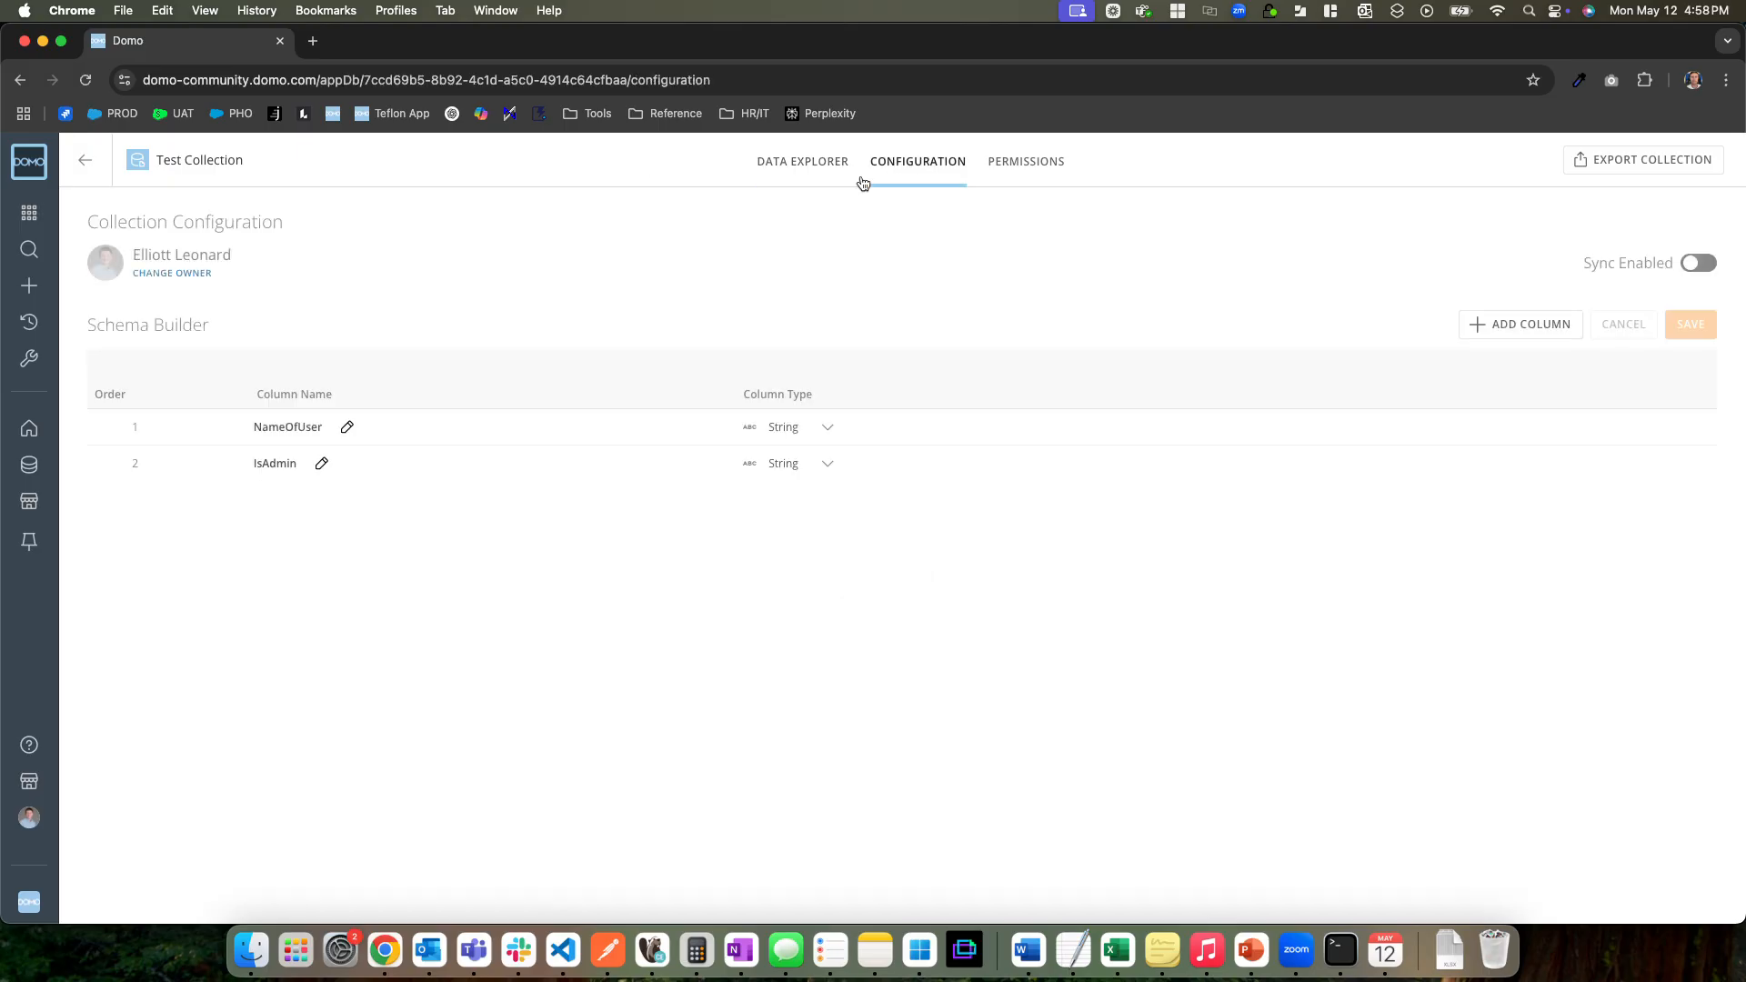
click(1699, 263)
click(85, 80)
Copy the Test Collection's ID from the page address
click(421, 78)
click(444, 184)
click(423, 80)
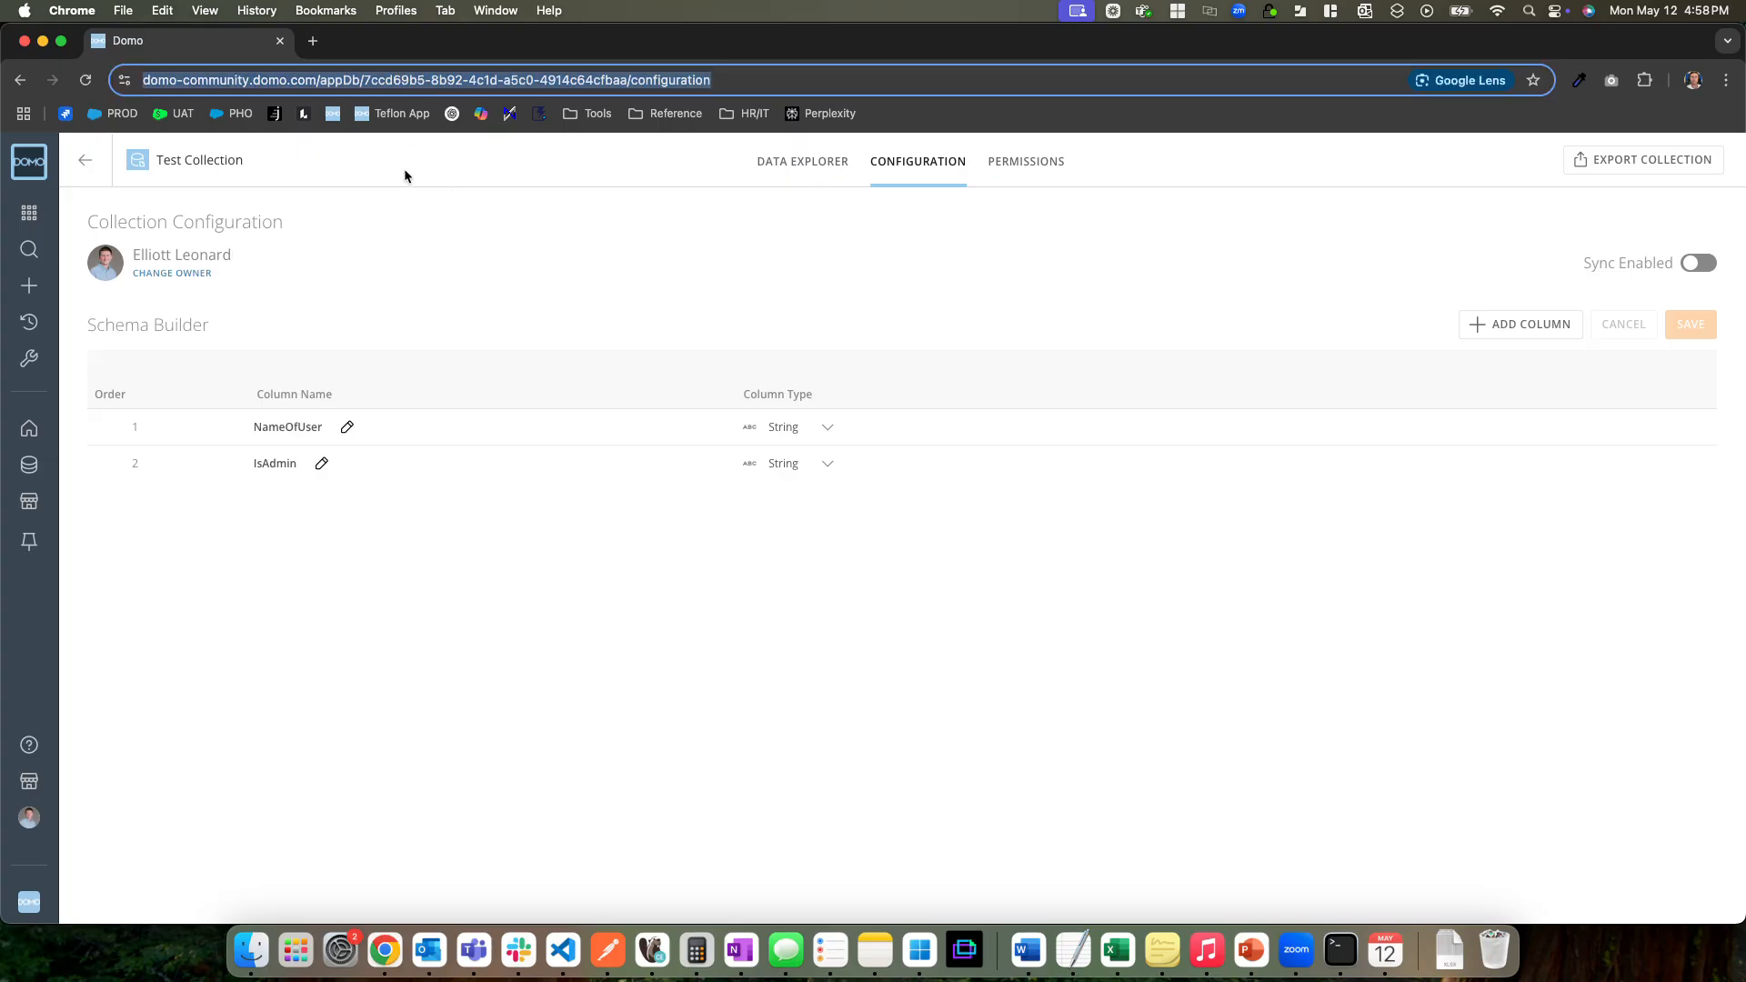
click(386, 83)
drag(404, 85, 672, 86)
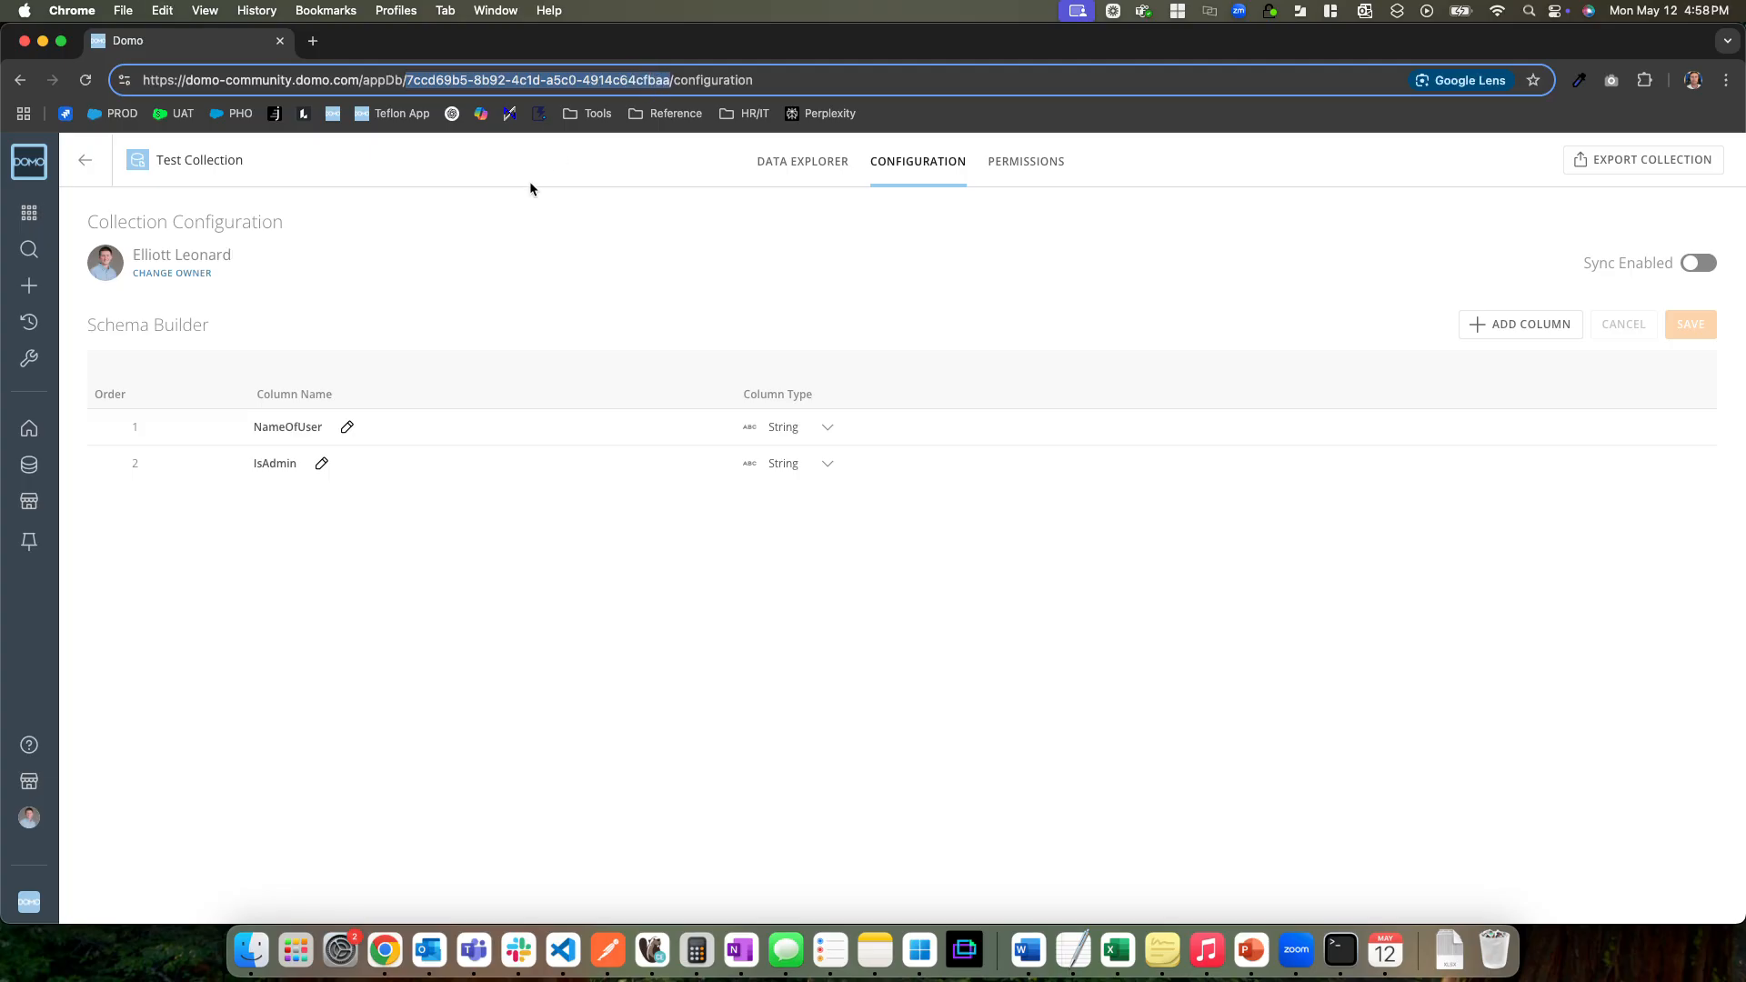
key(super+c)
click(506, 164)
Search the features for "work", open Workflows and dismiss the getting-started banner
click(29, 212)
text(work)
click(509, 326)
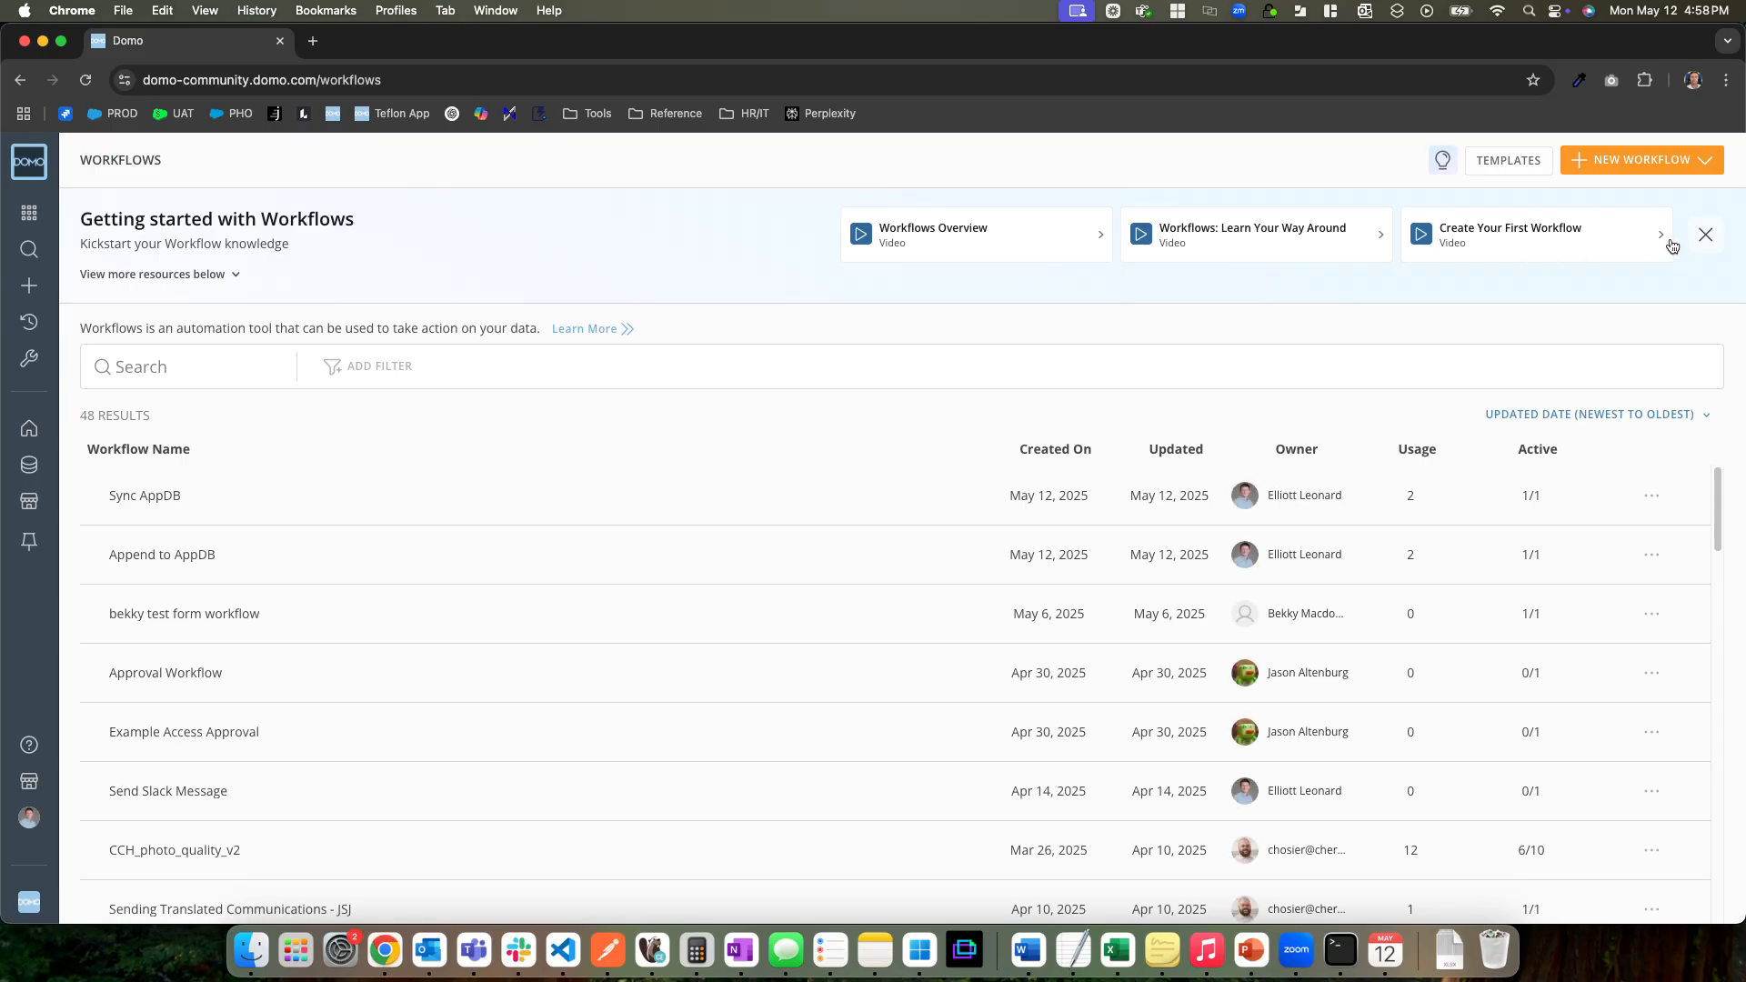
click(1706, 235)
Create a new workflow named "test appdb" with version 1.0.0
click(1627, 161)
click(1607, 200)
text(test)
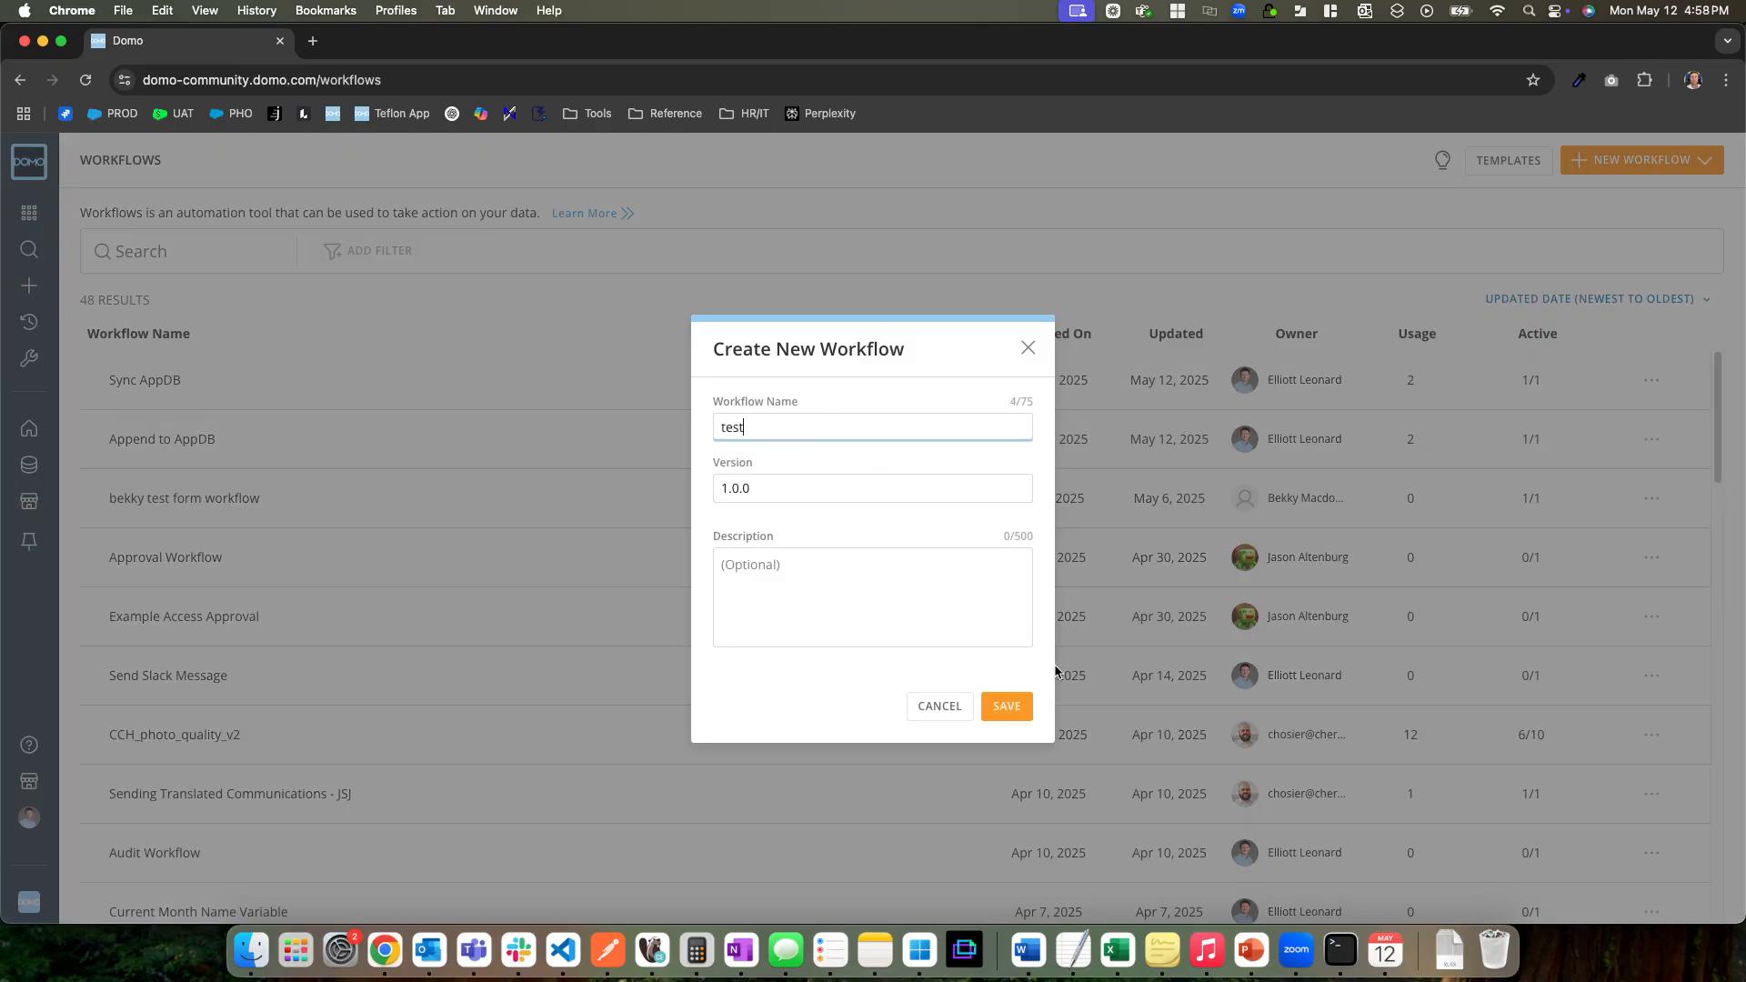
text( appdb)
click(1006, 707)
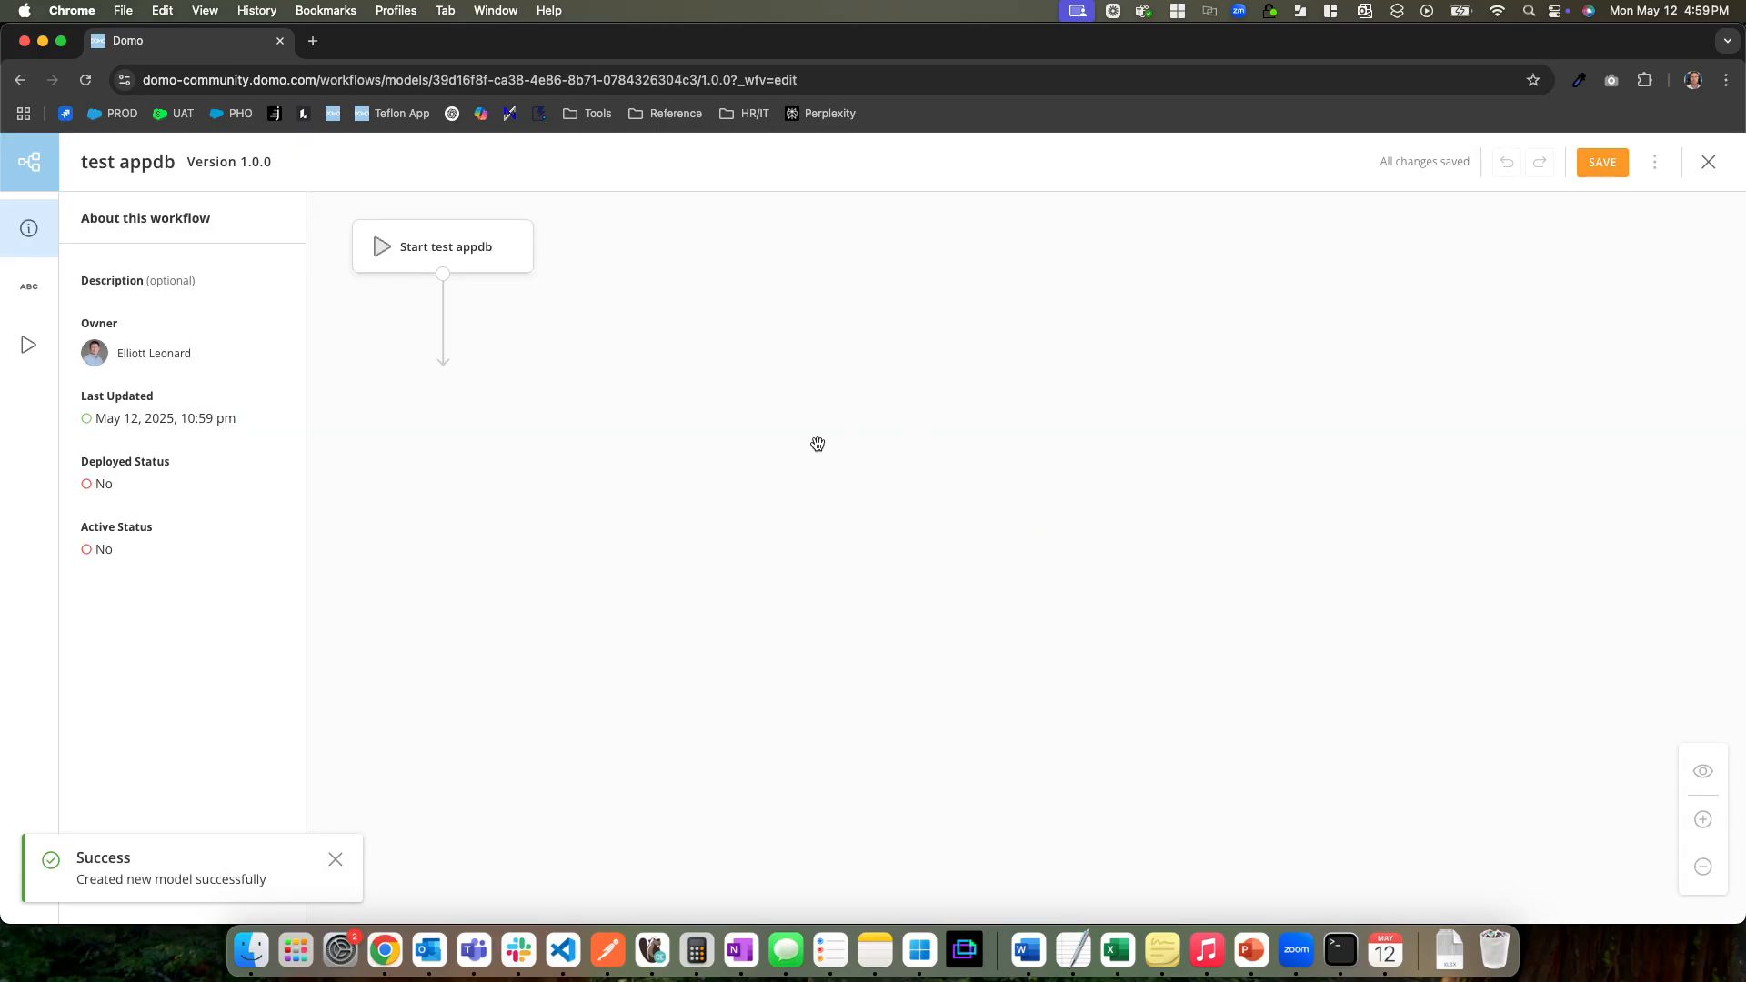
Customize the start form of the test appdb workflow and add a question titled "Name of User"
click(557, 333)
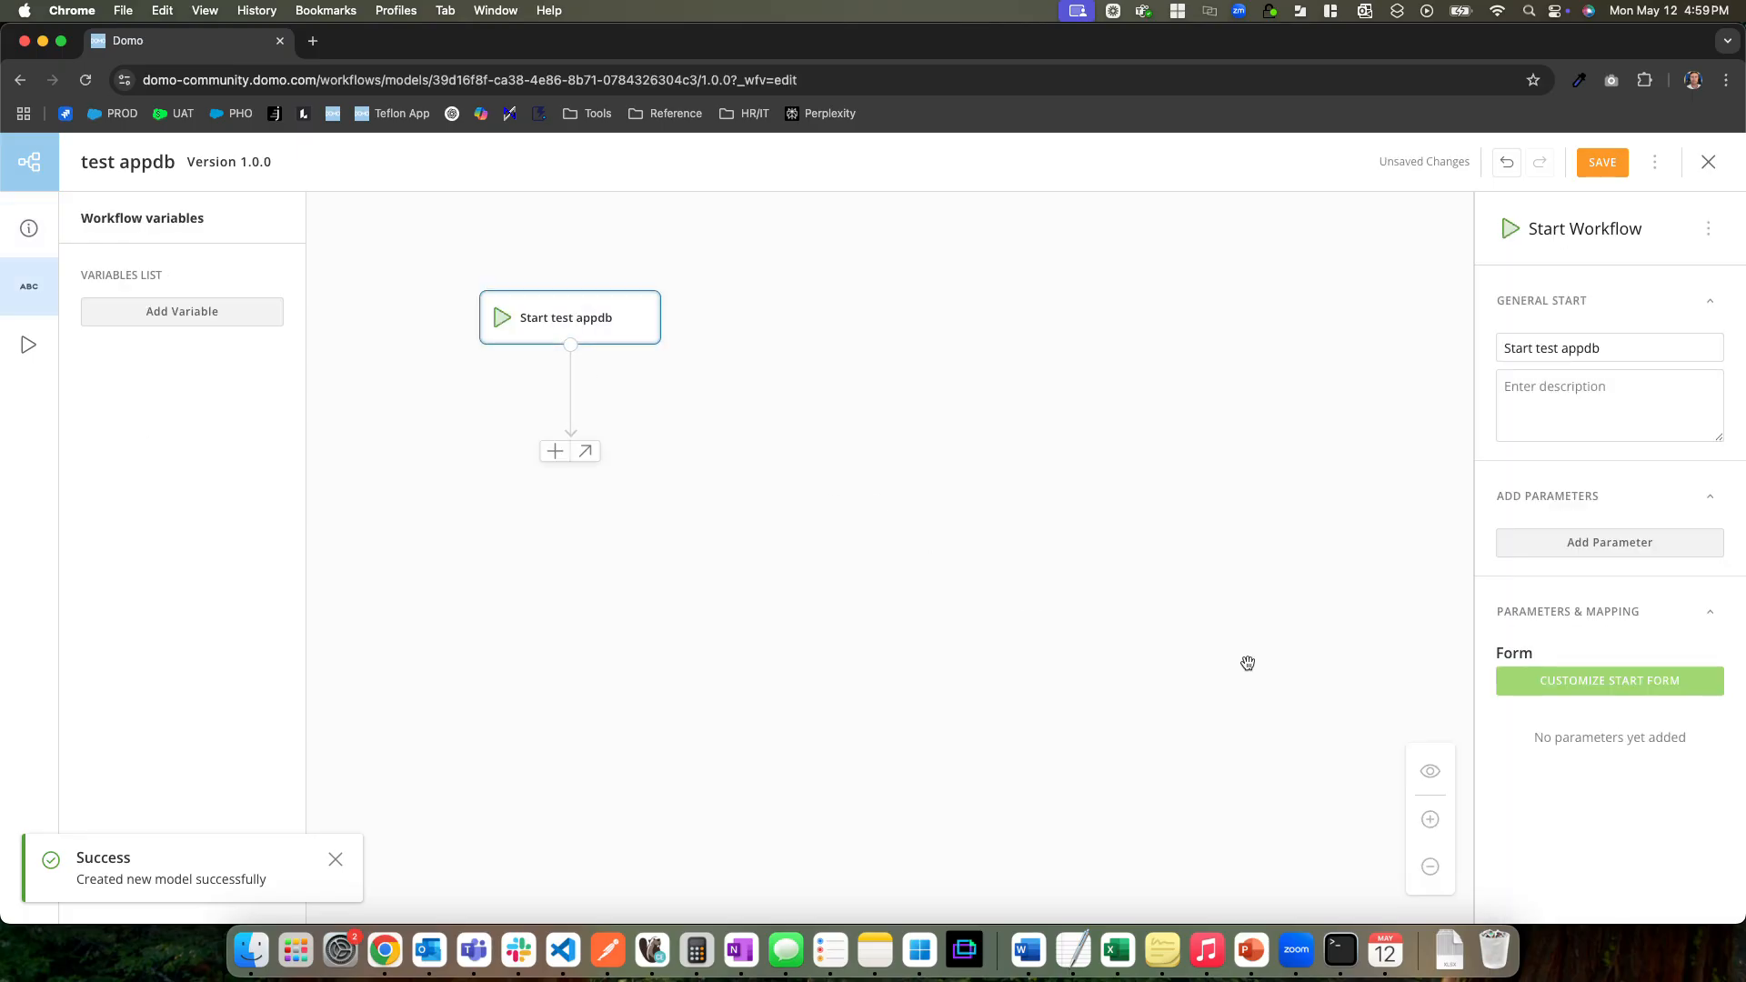
click(1666, 680)
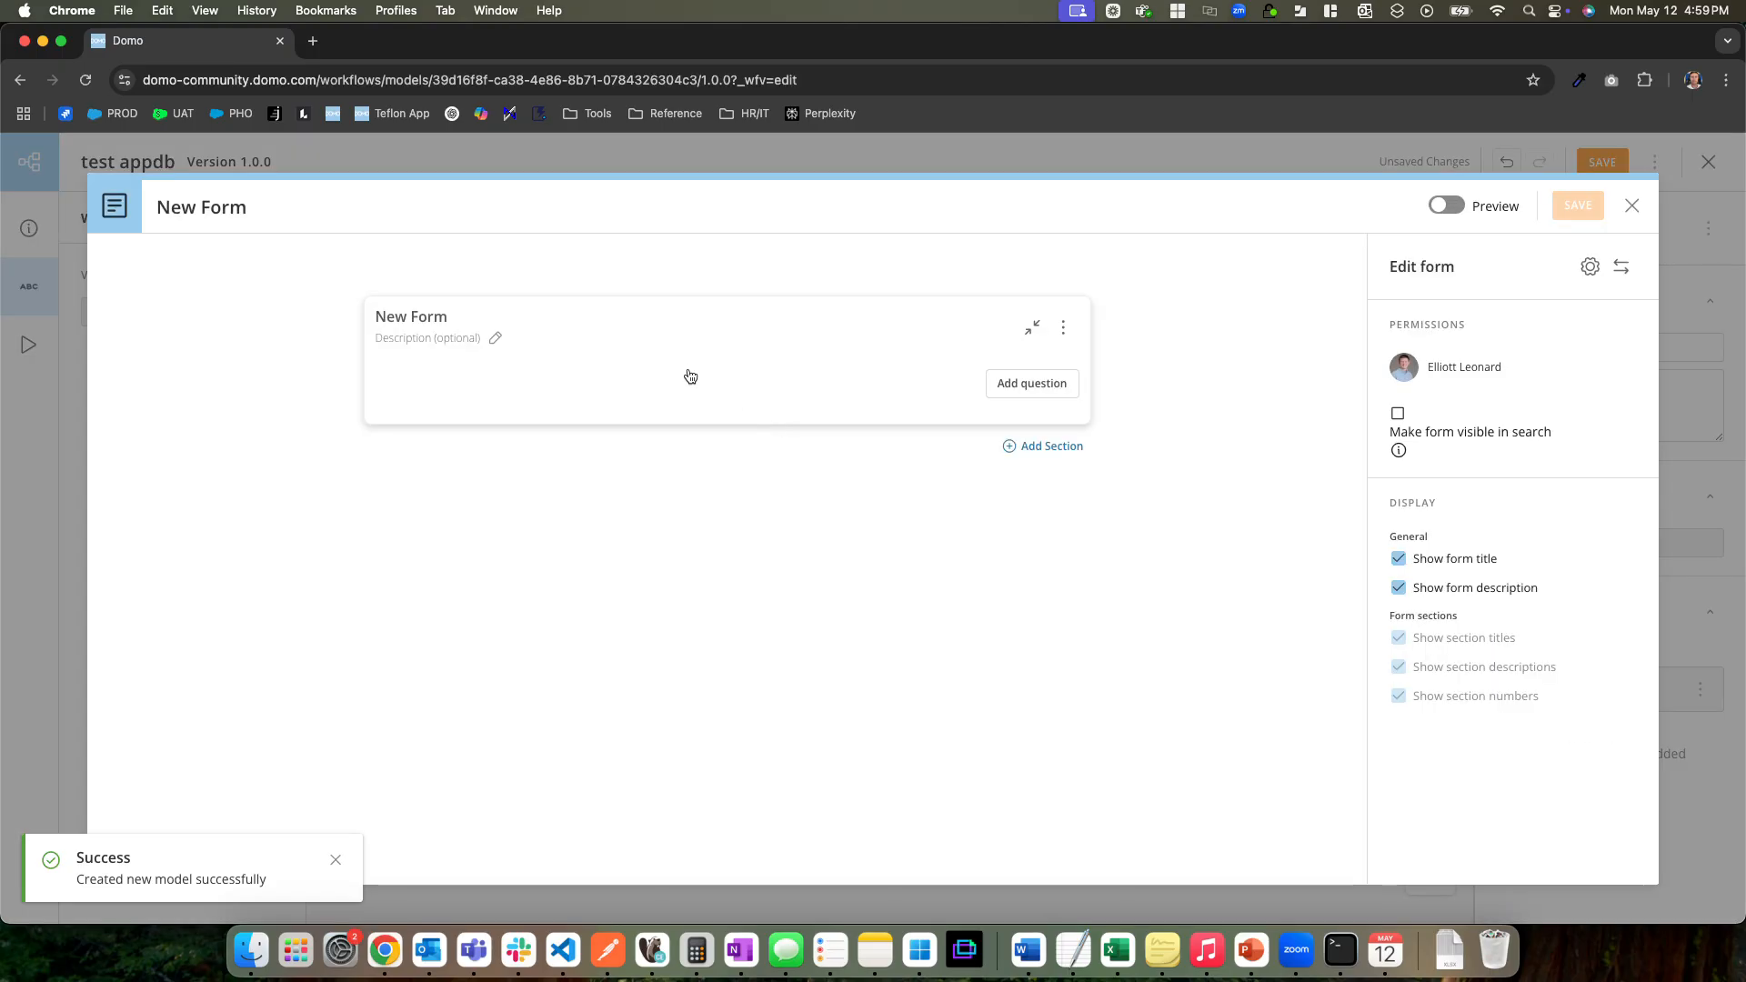
click(1055, 382)
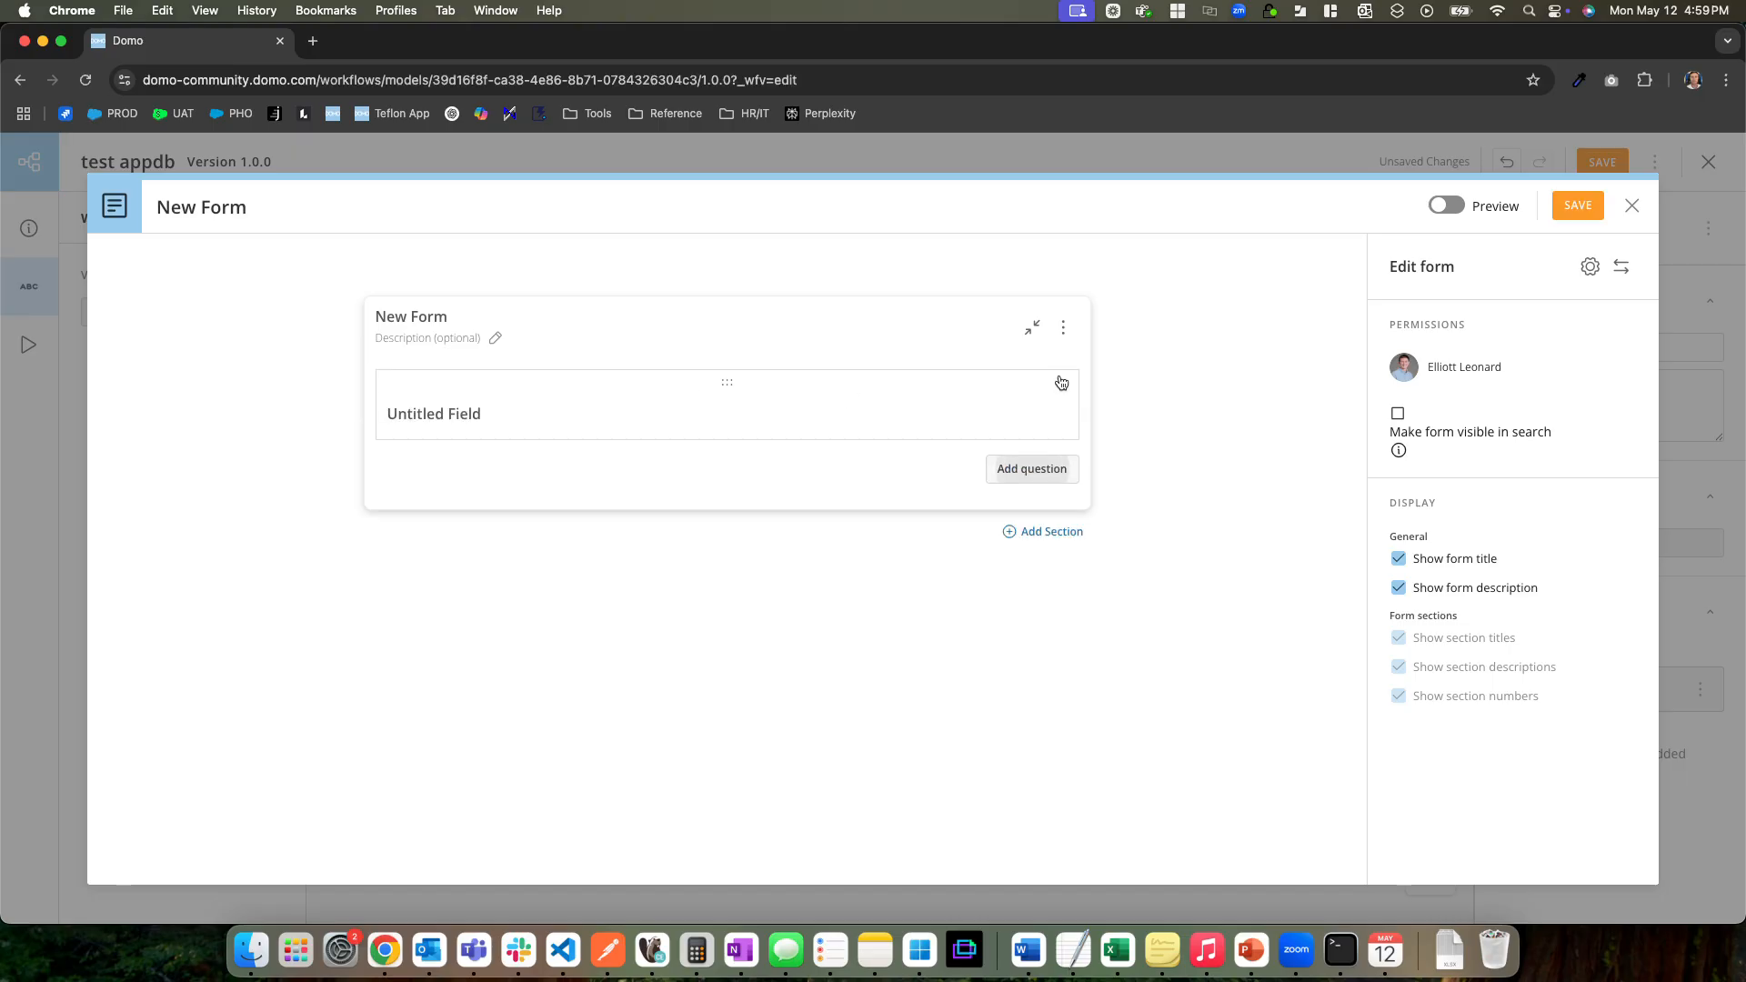
click(576, 405)
click(577, 442)
text(Name of User)
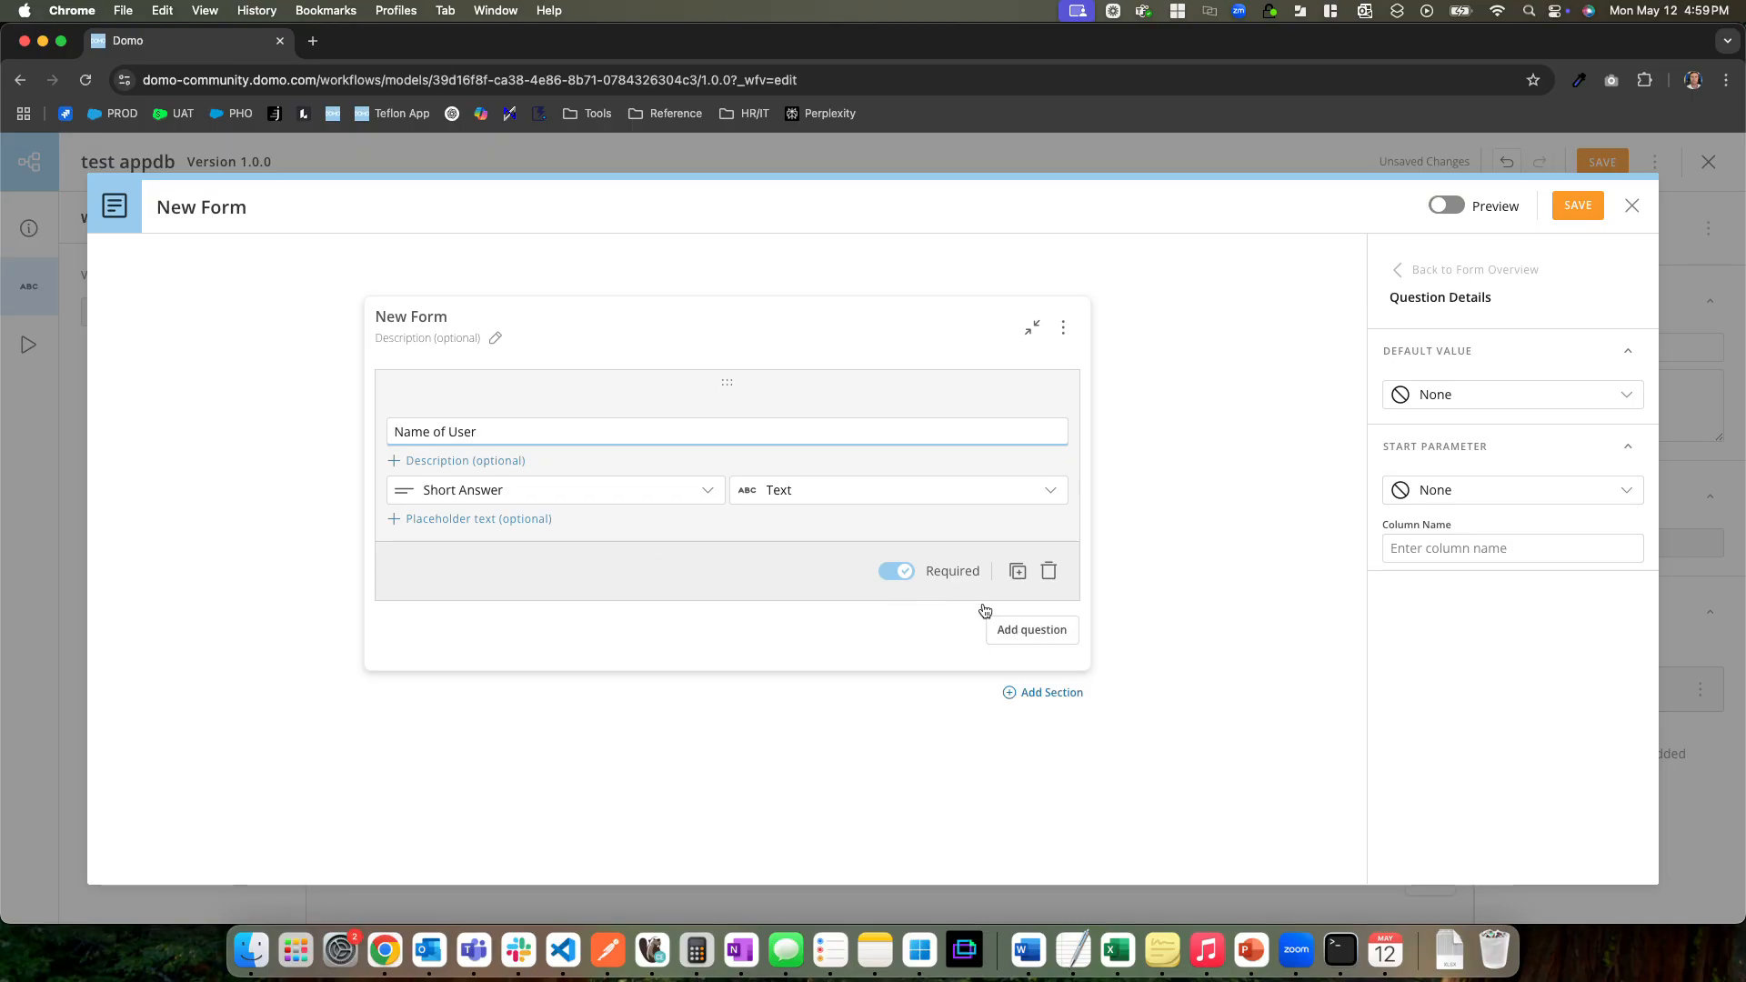
Add a second form question titled "Is Admin?" with the answer type Single Choice - Dropdown
click(1020, 637)
click(516, 500)
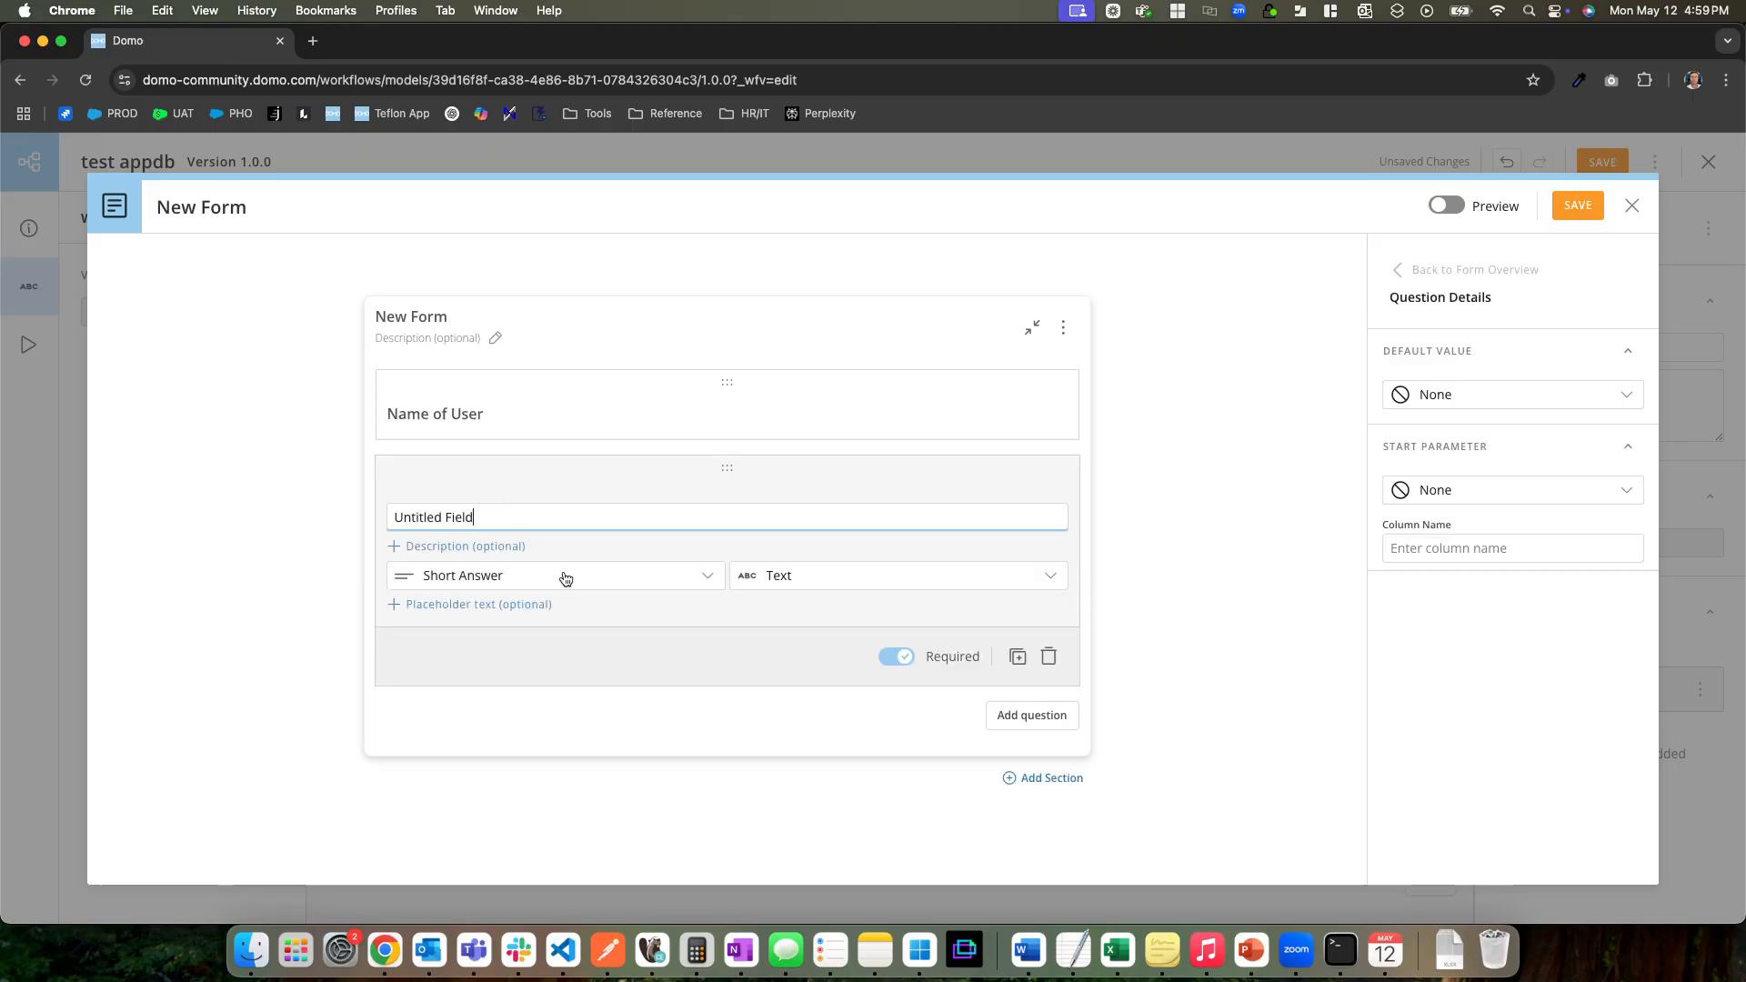
key(super+a)
text(Is Ad)
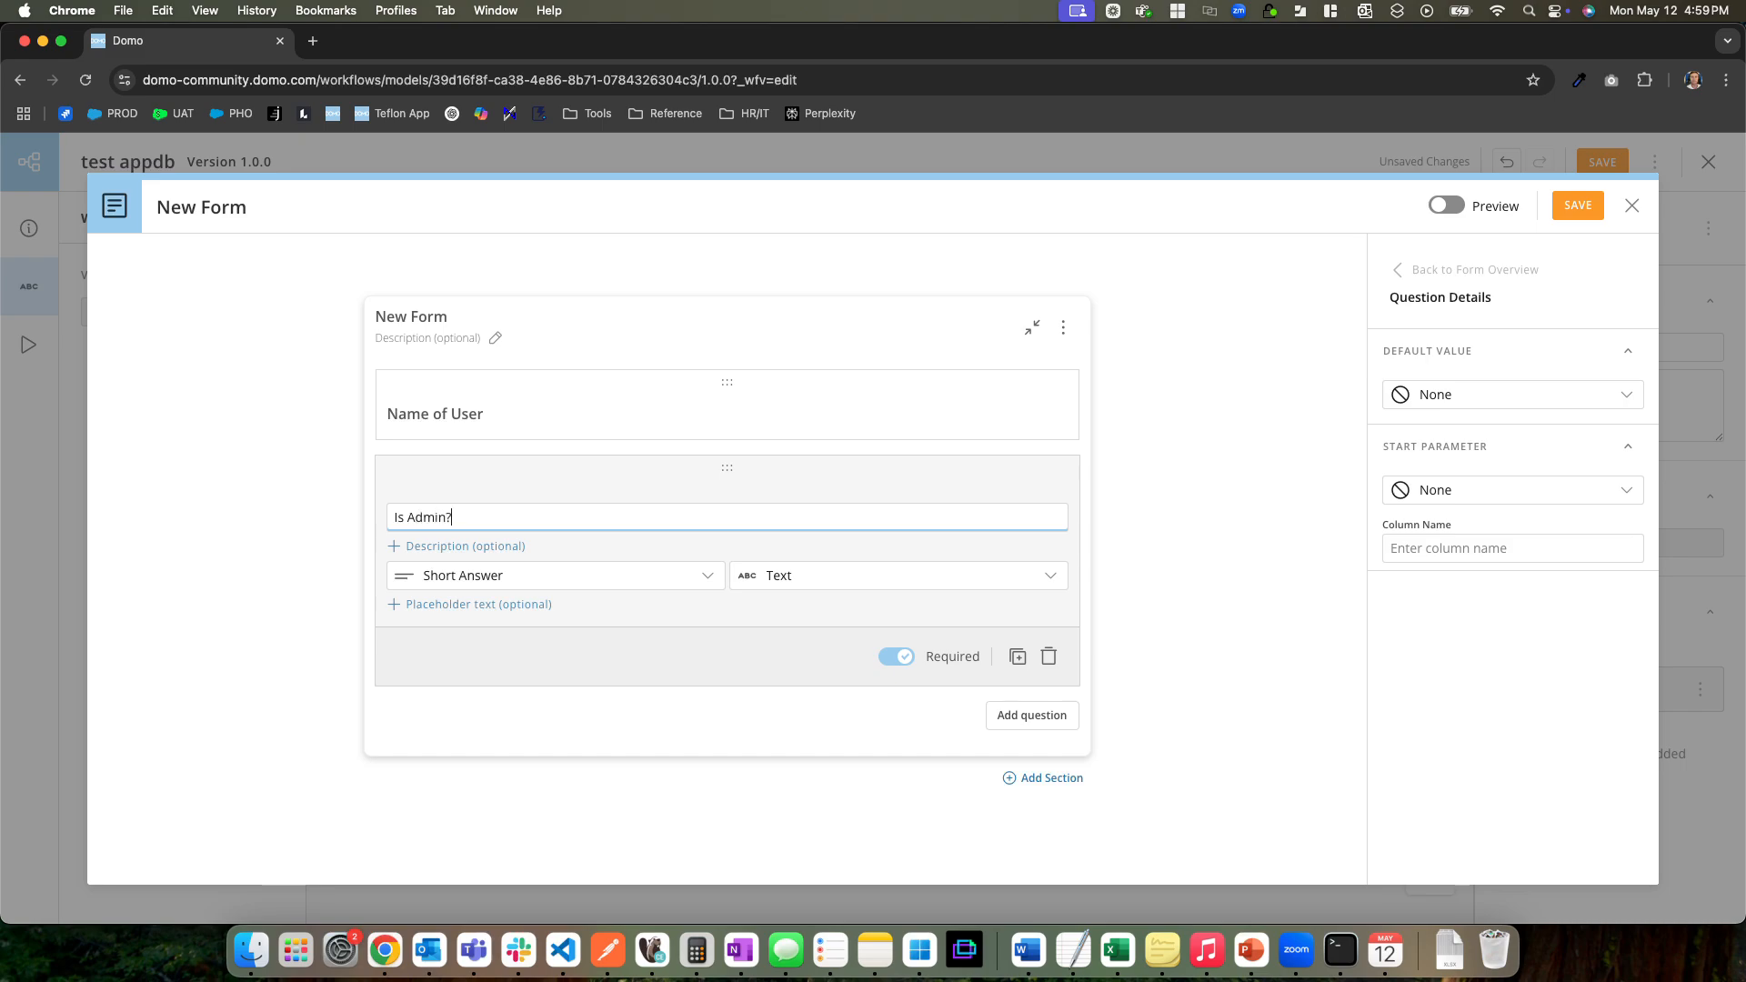
click(584, 573)
scroll(683, 711, down, 3)
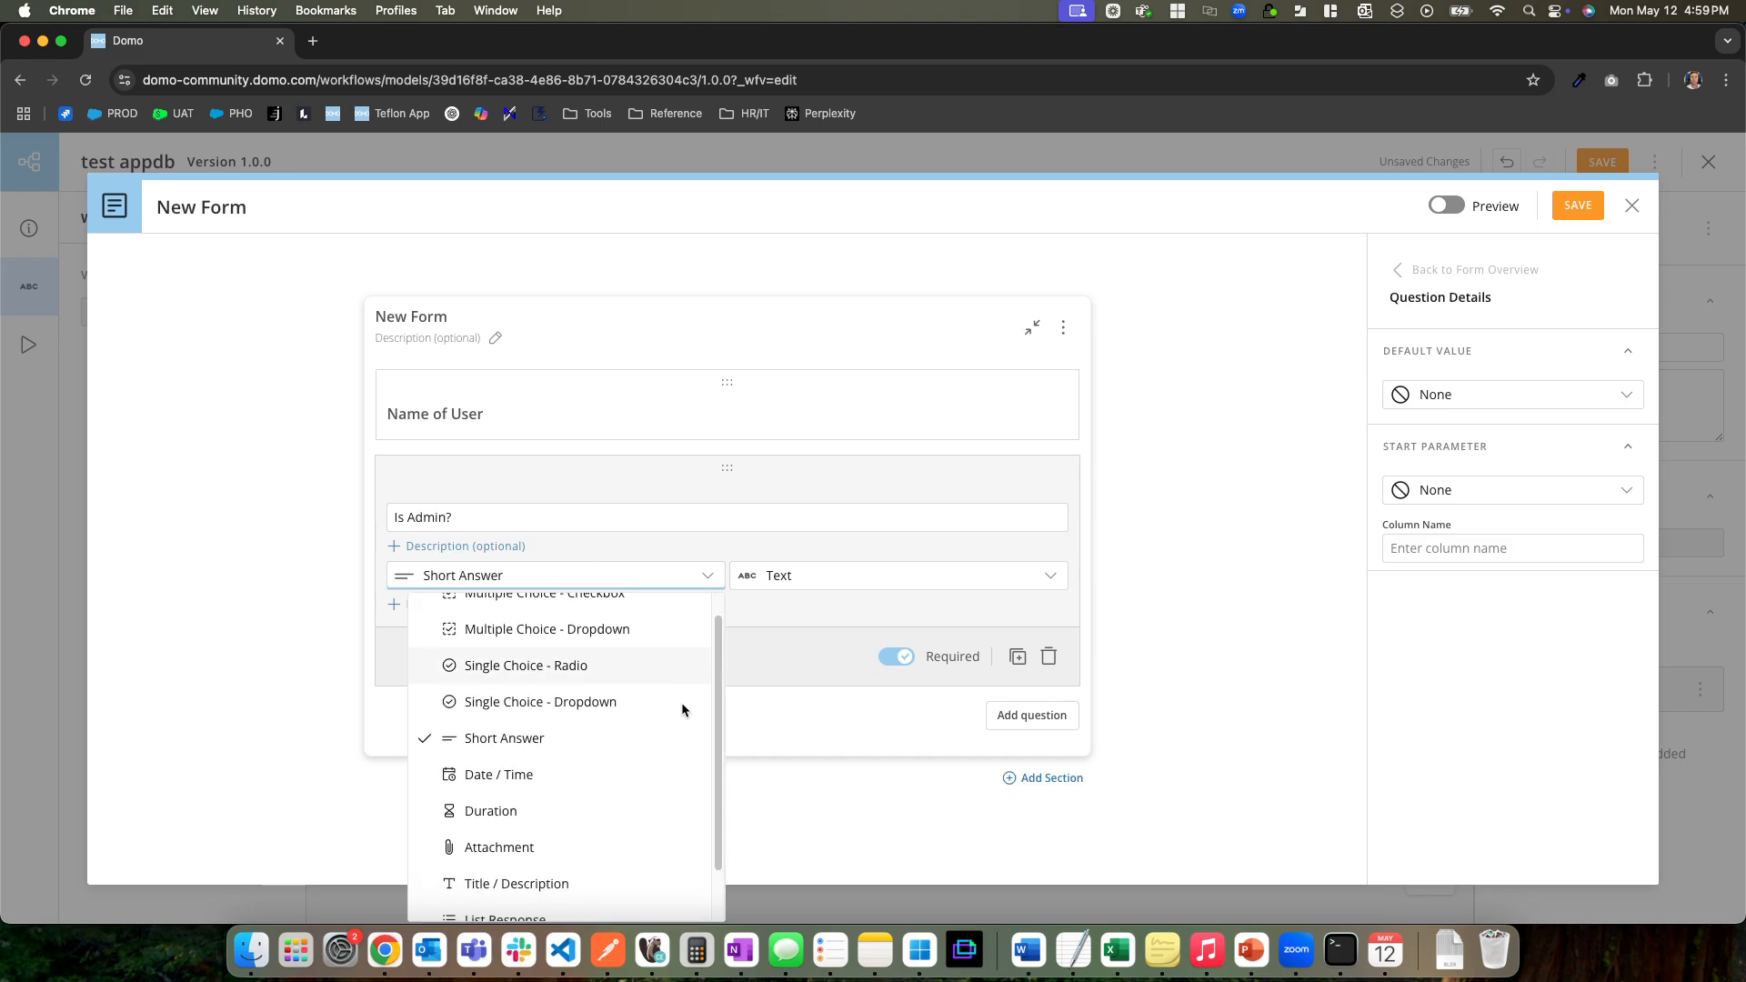
scroll(642, 745, up, 3)
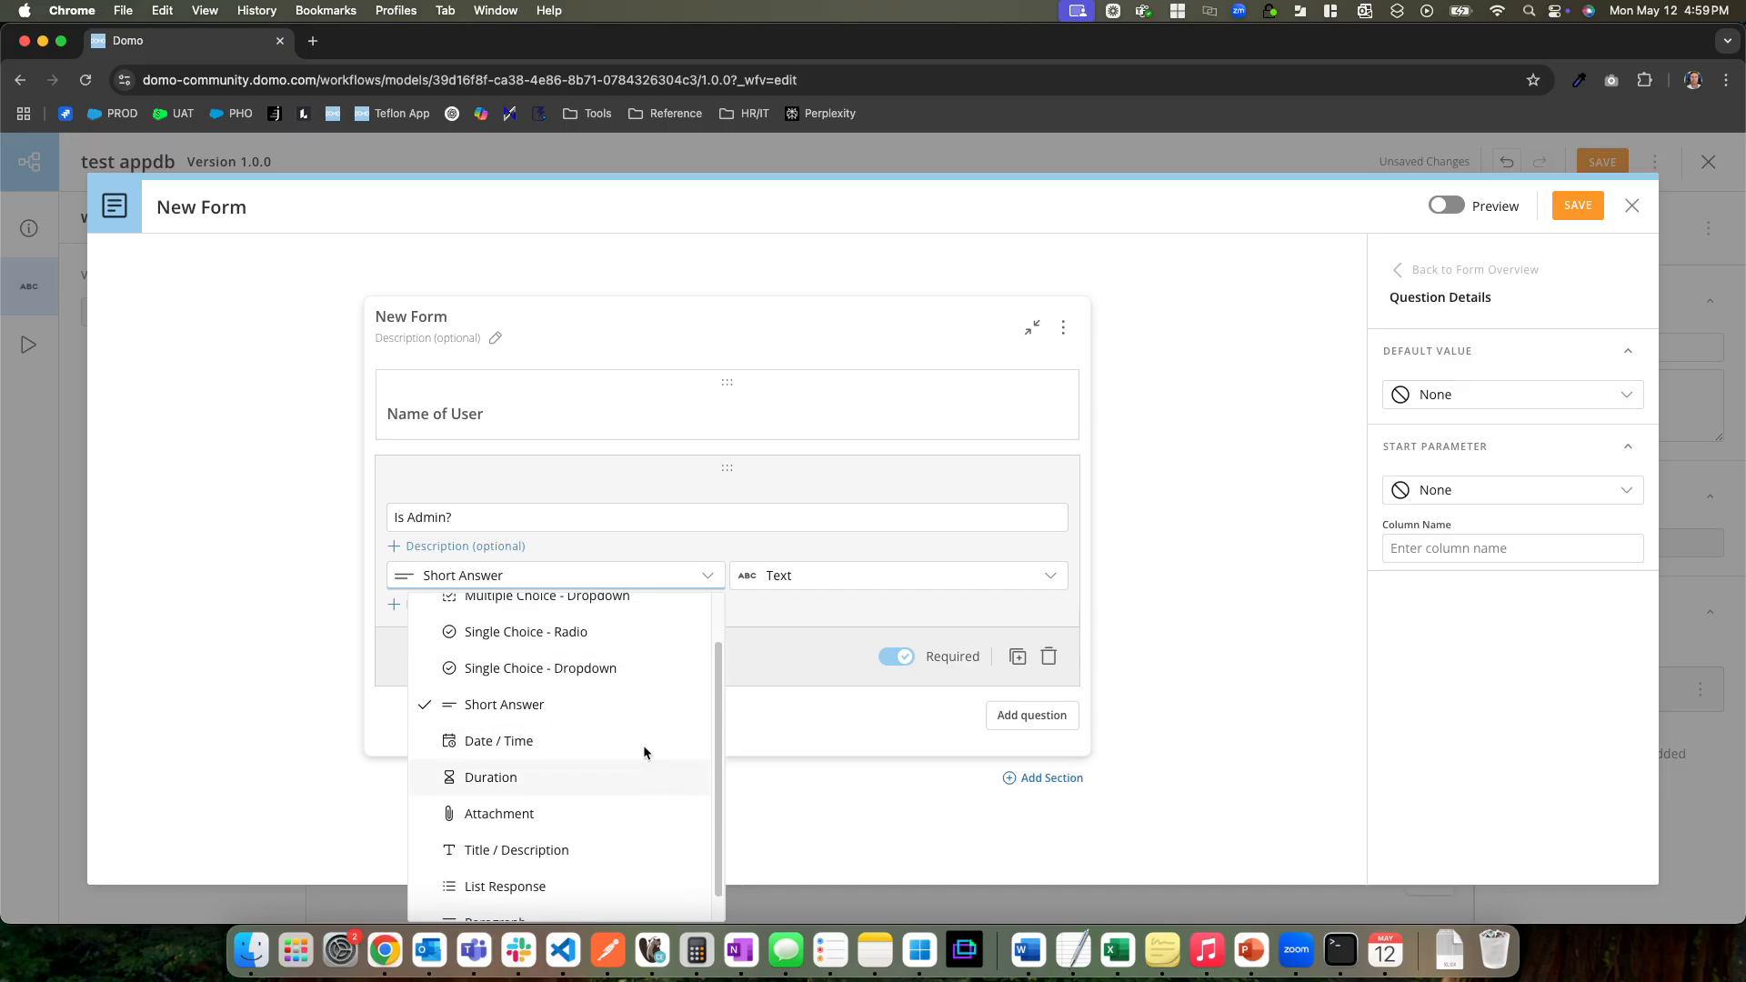
click(651, 733)
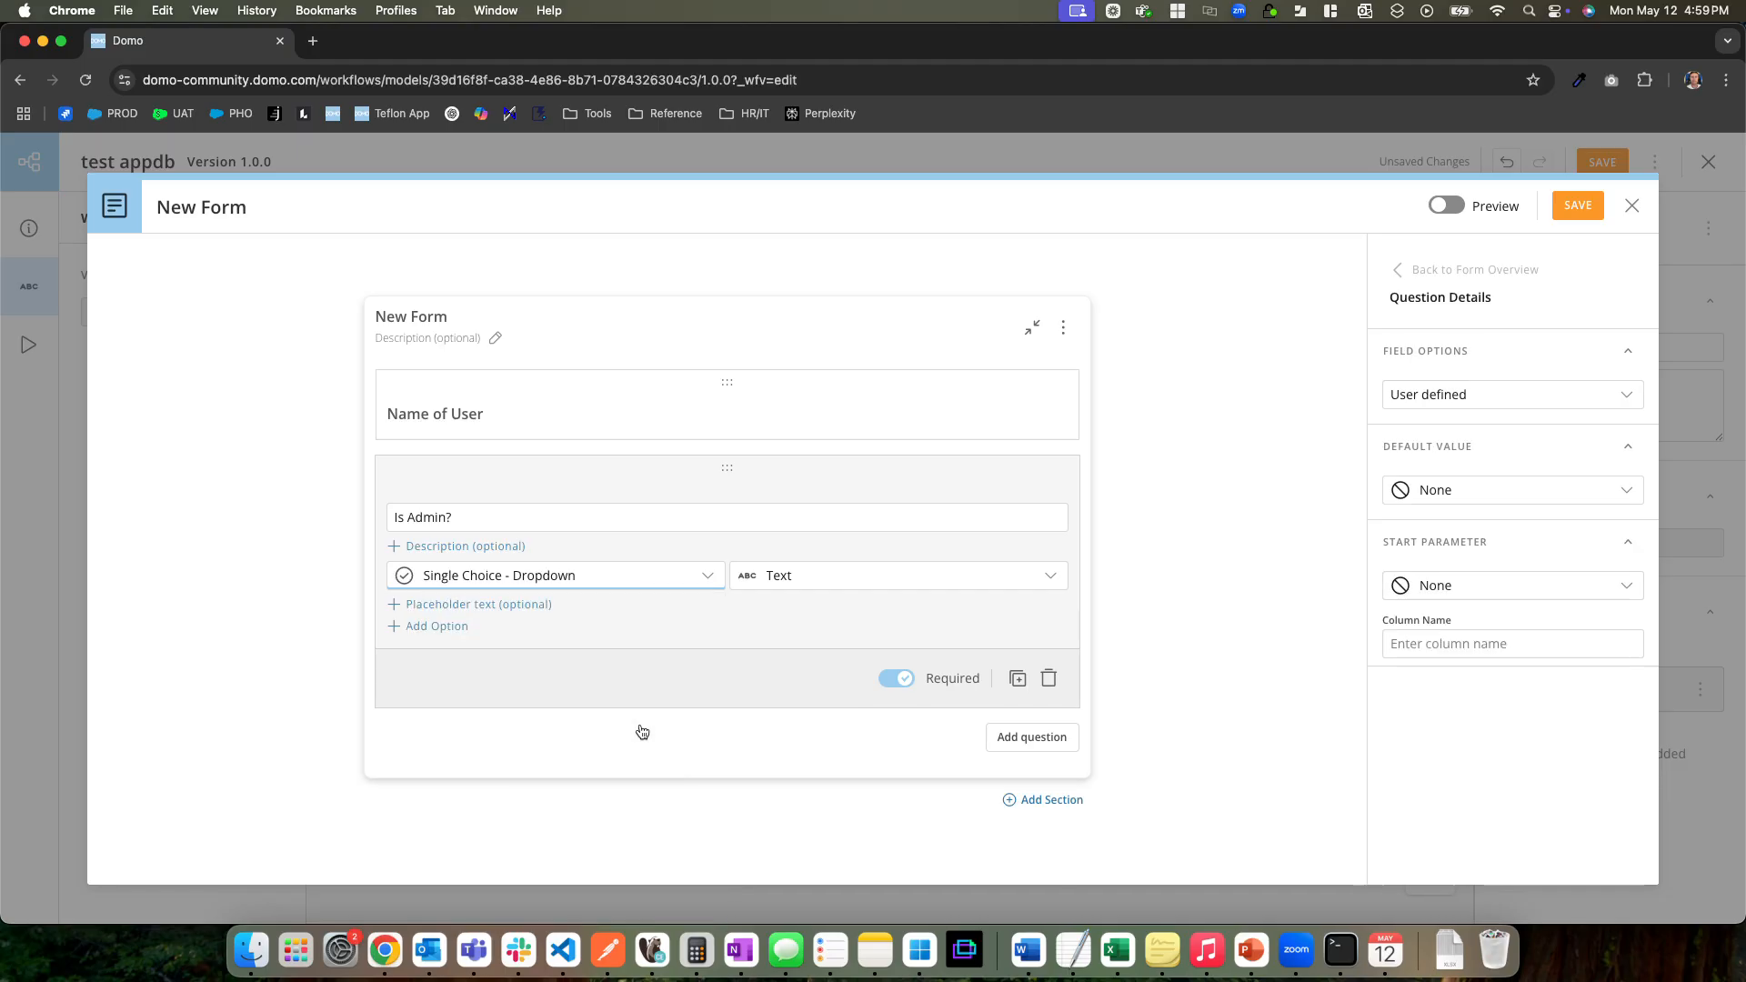
Try the Single Choice - Radio answer type on the "Is Admin?" question and preview the form
click(661, 574)
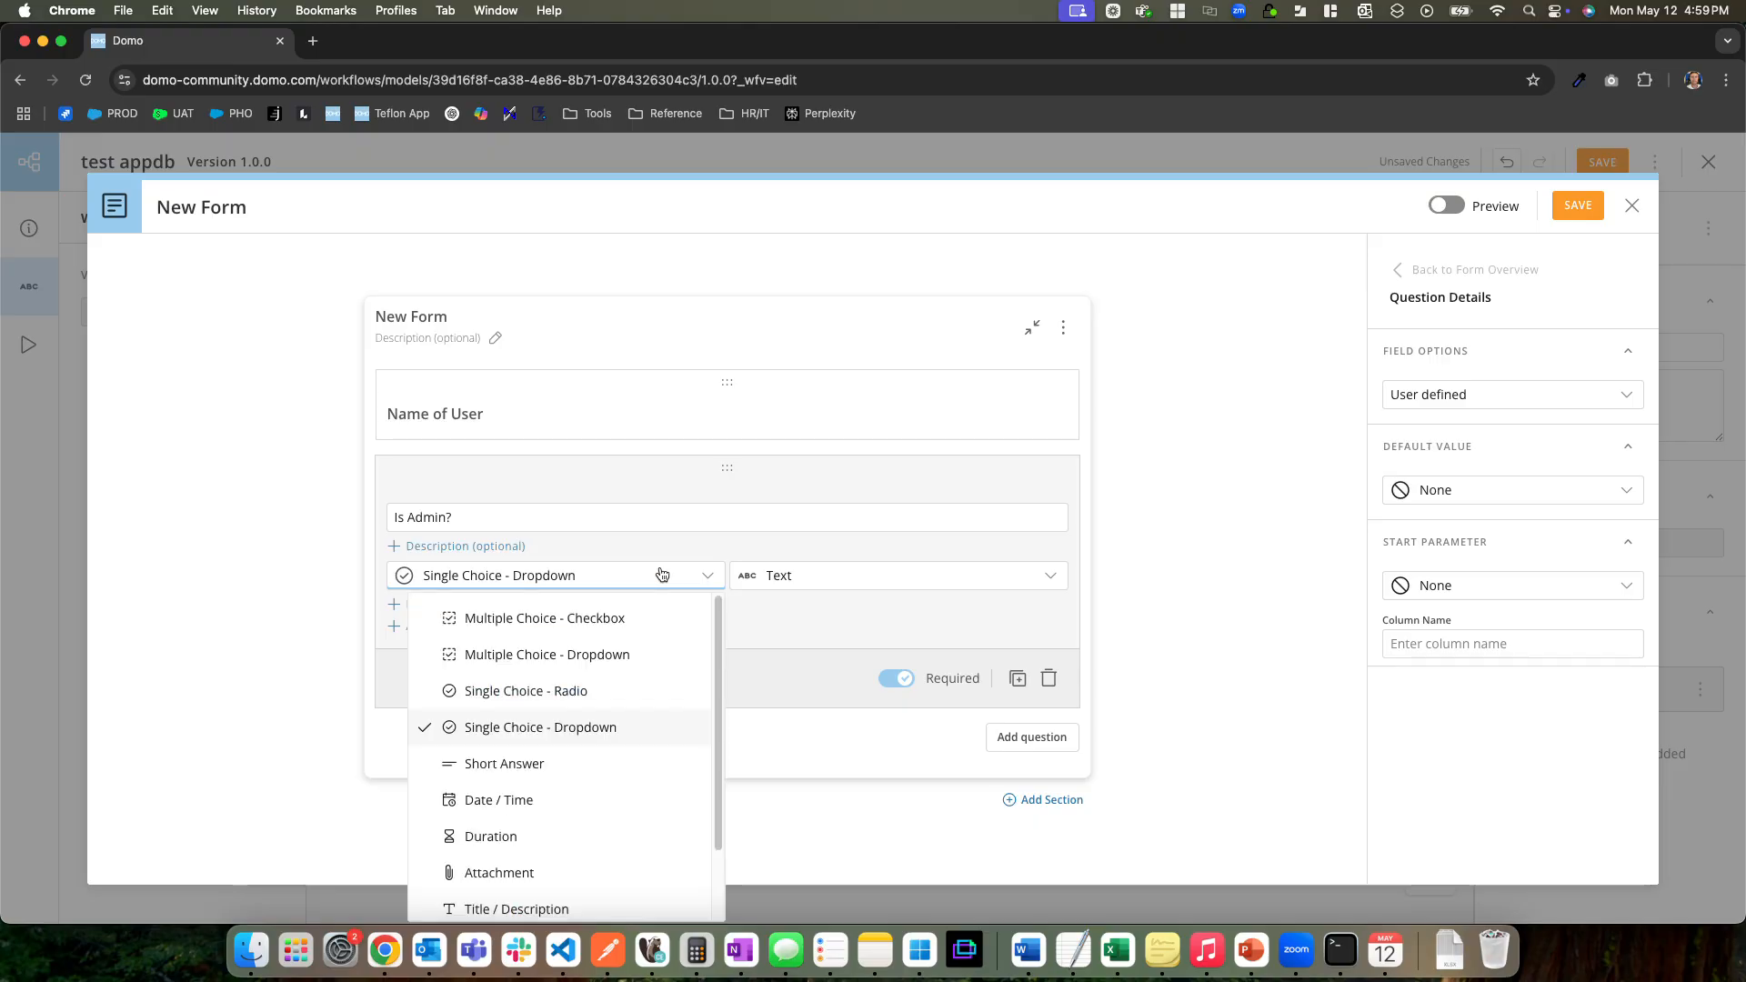
click(600, 692)
click(603, 582)
scroll(641, 727, down, 3)
scroll(642, 801, up, 3)
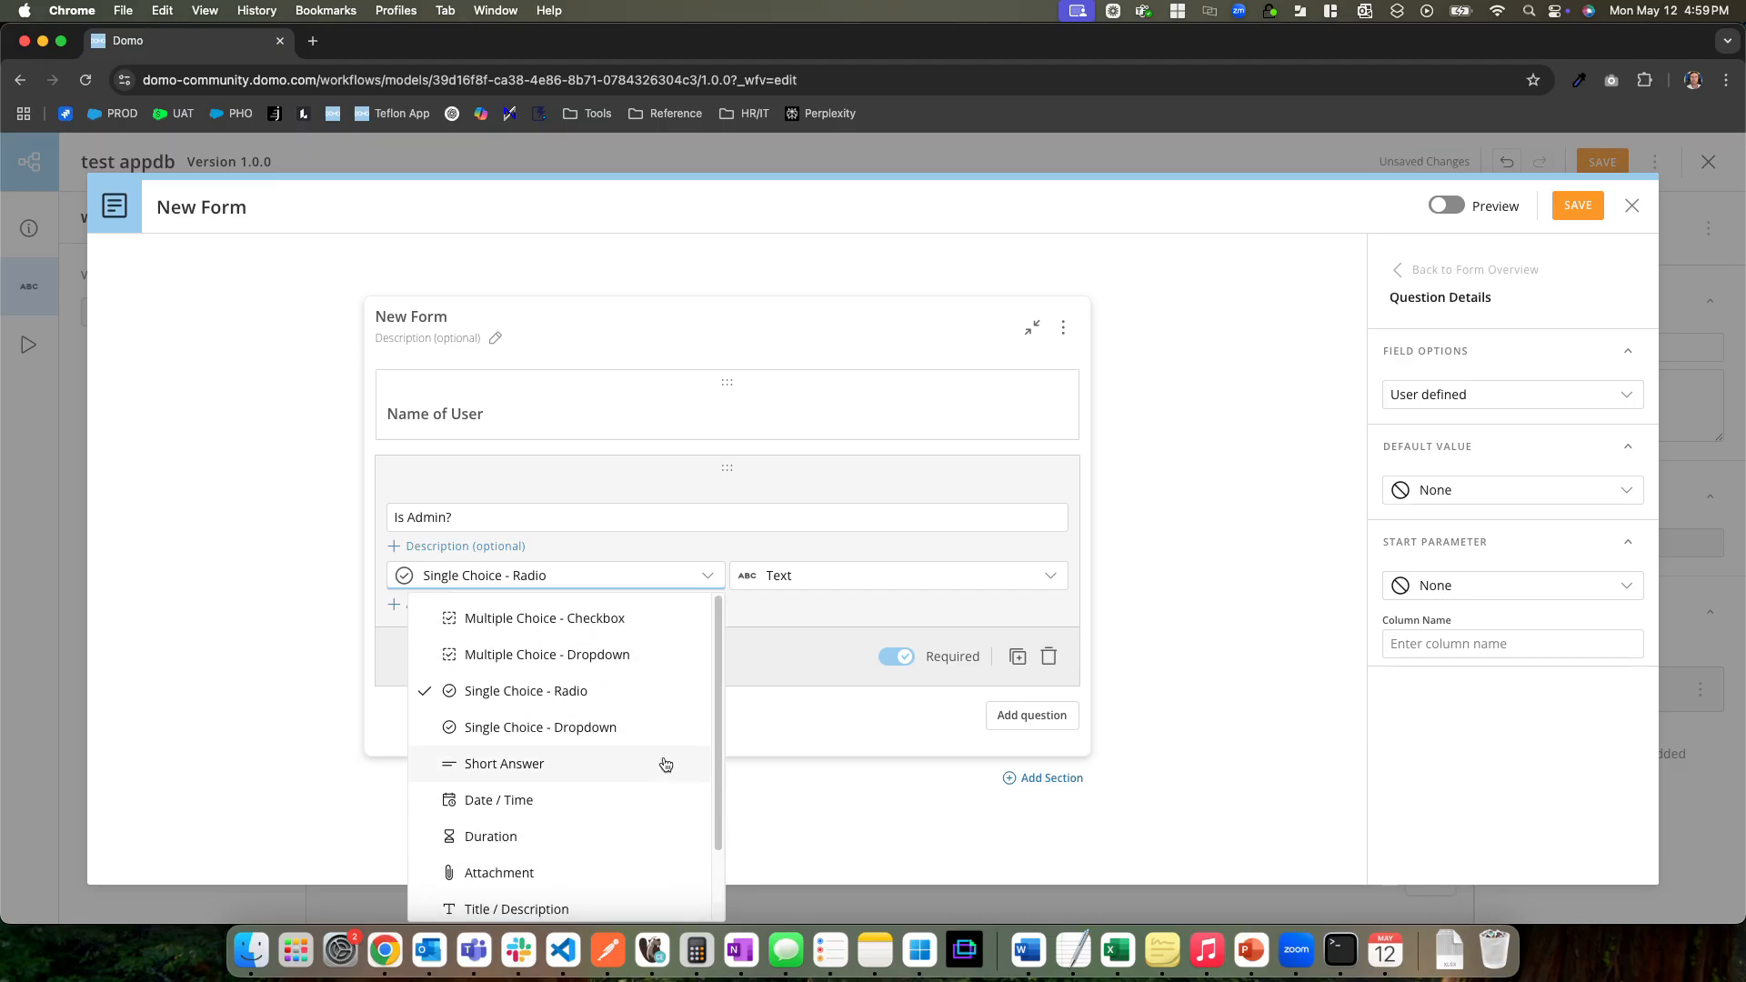
scroll(665, 764, down, 3)
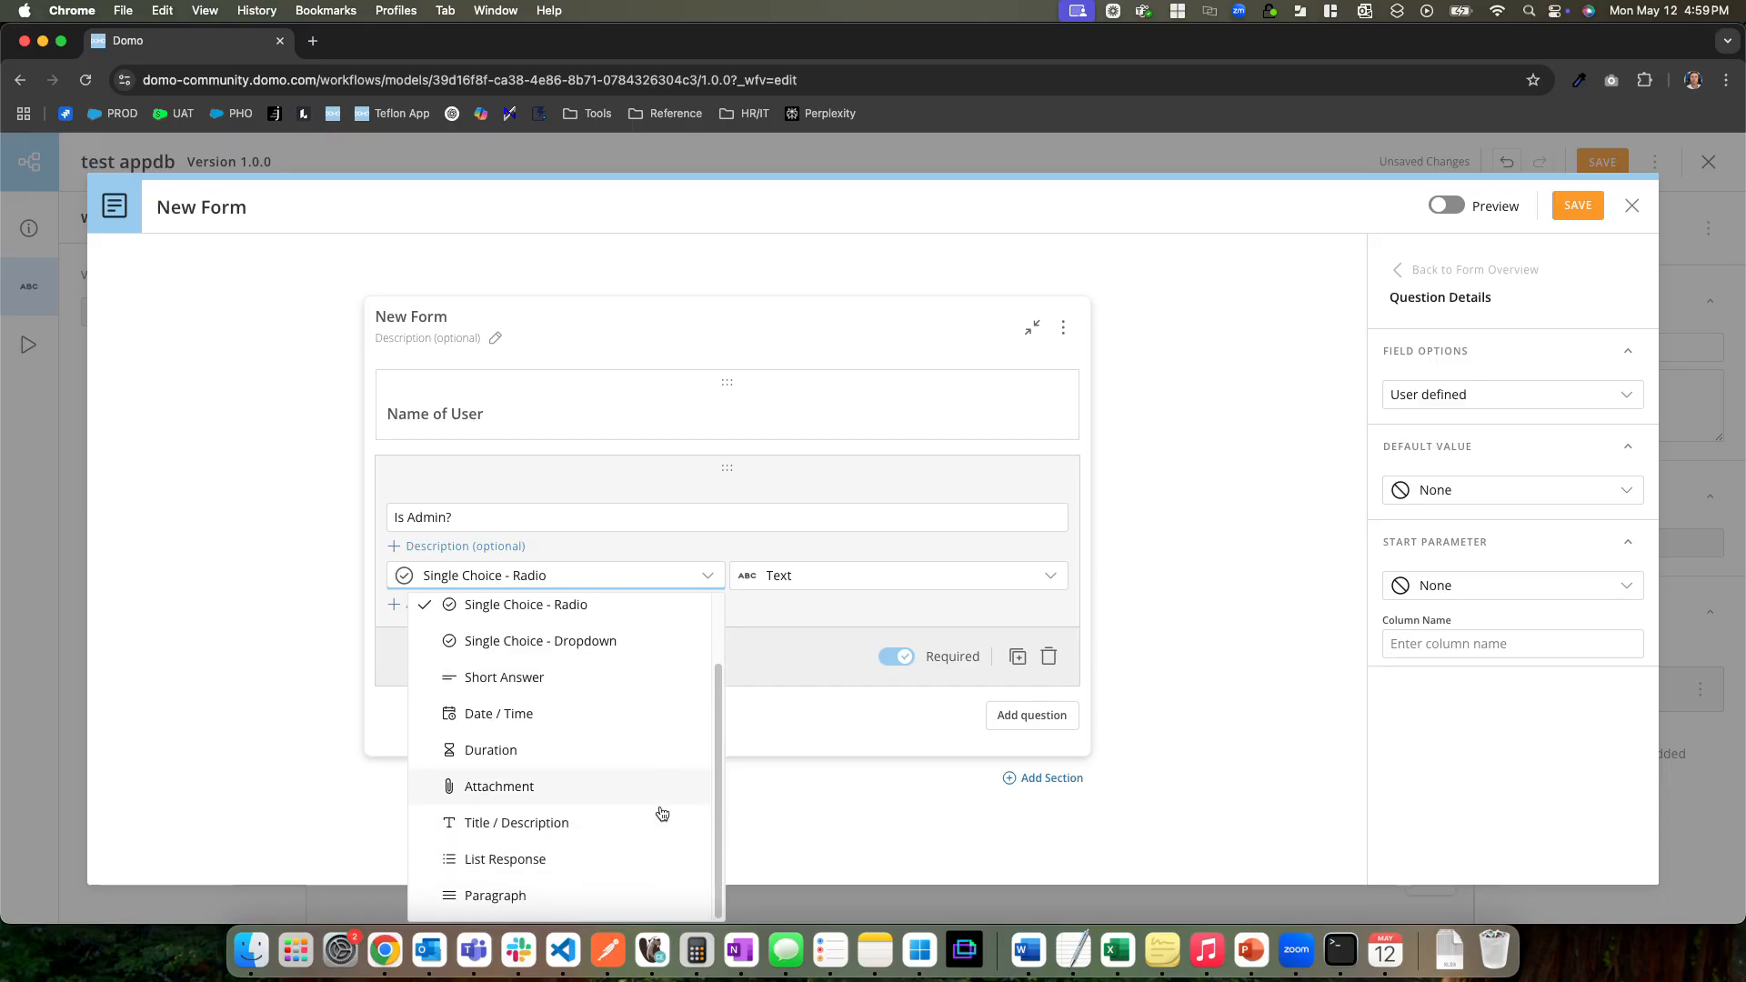
click(907, 793)
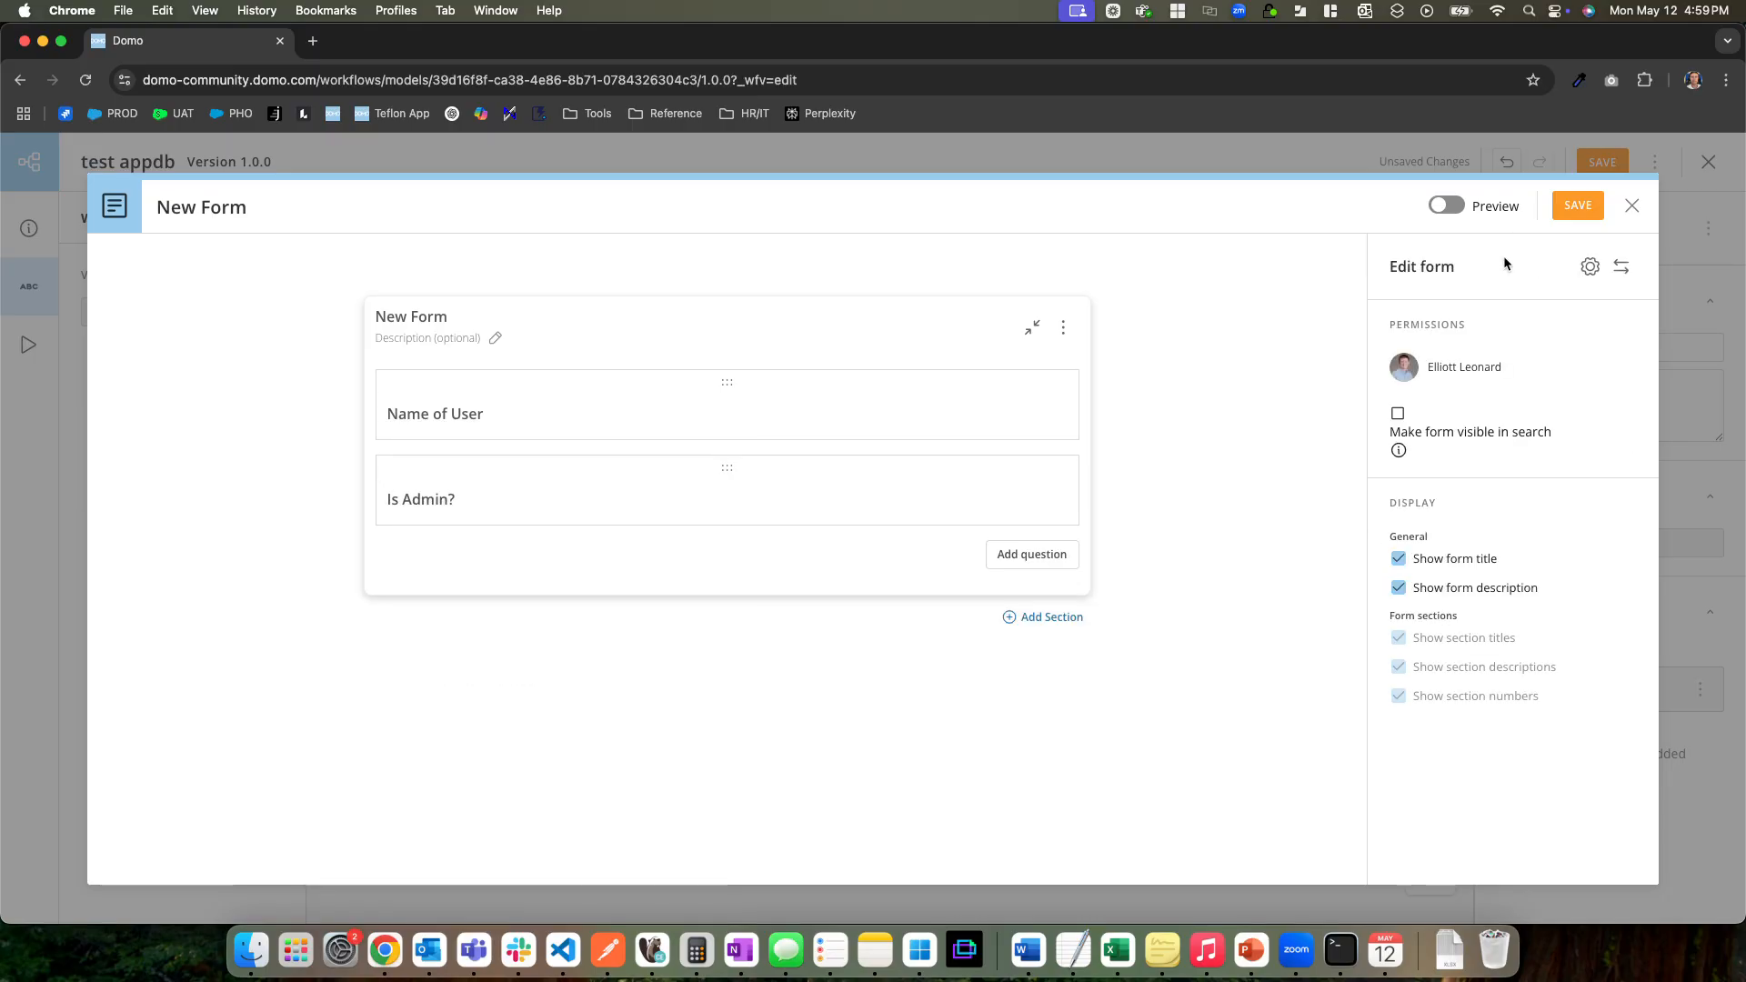
click(1453, 207)
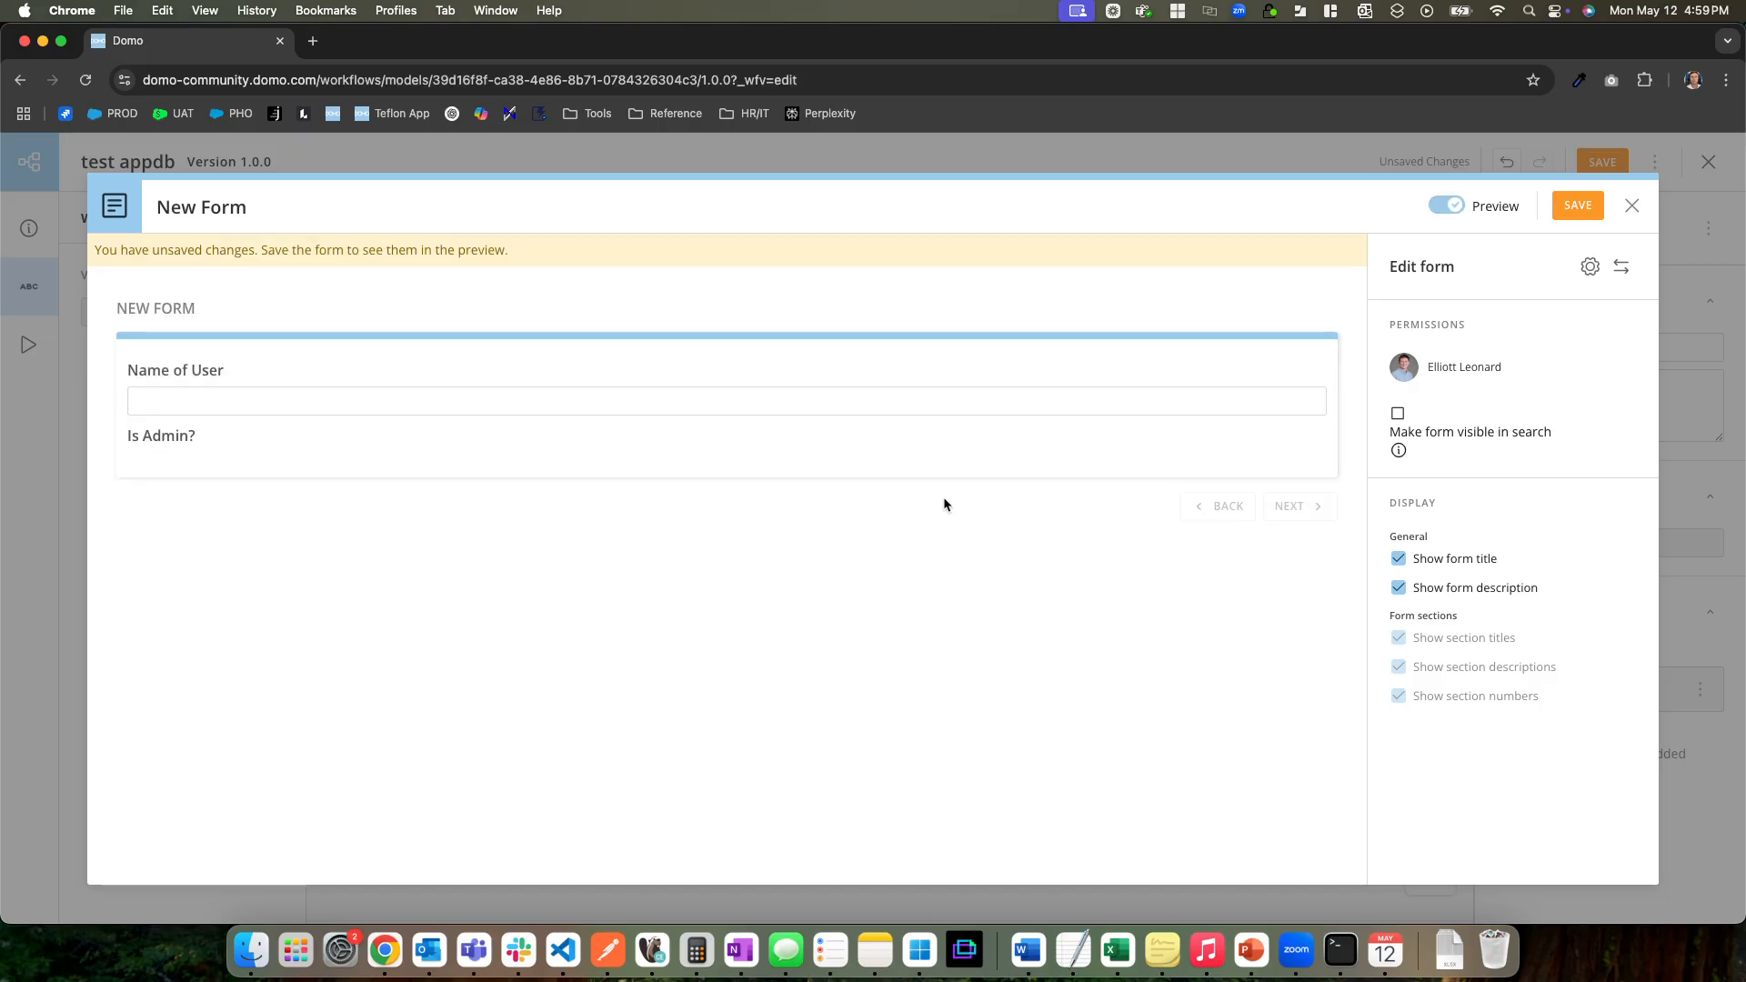
click(1446, 205)
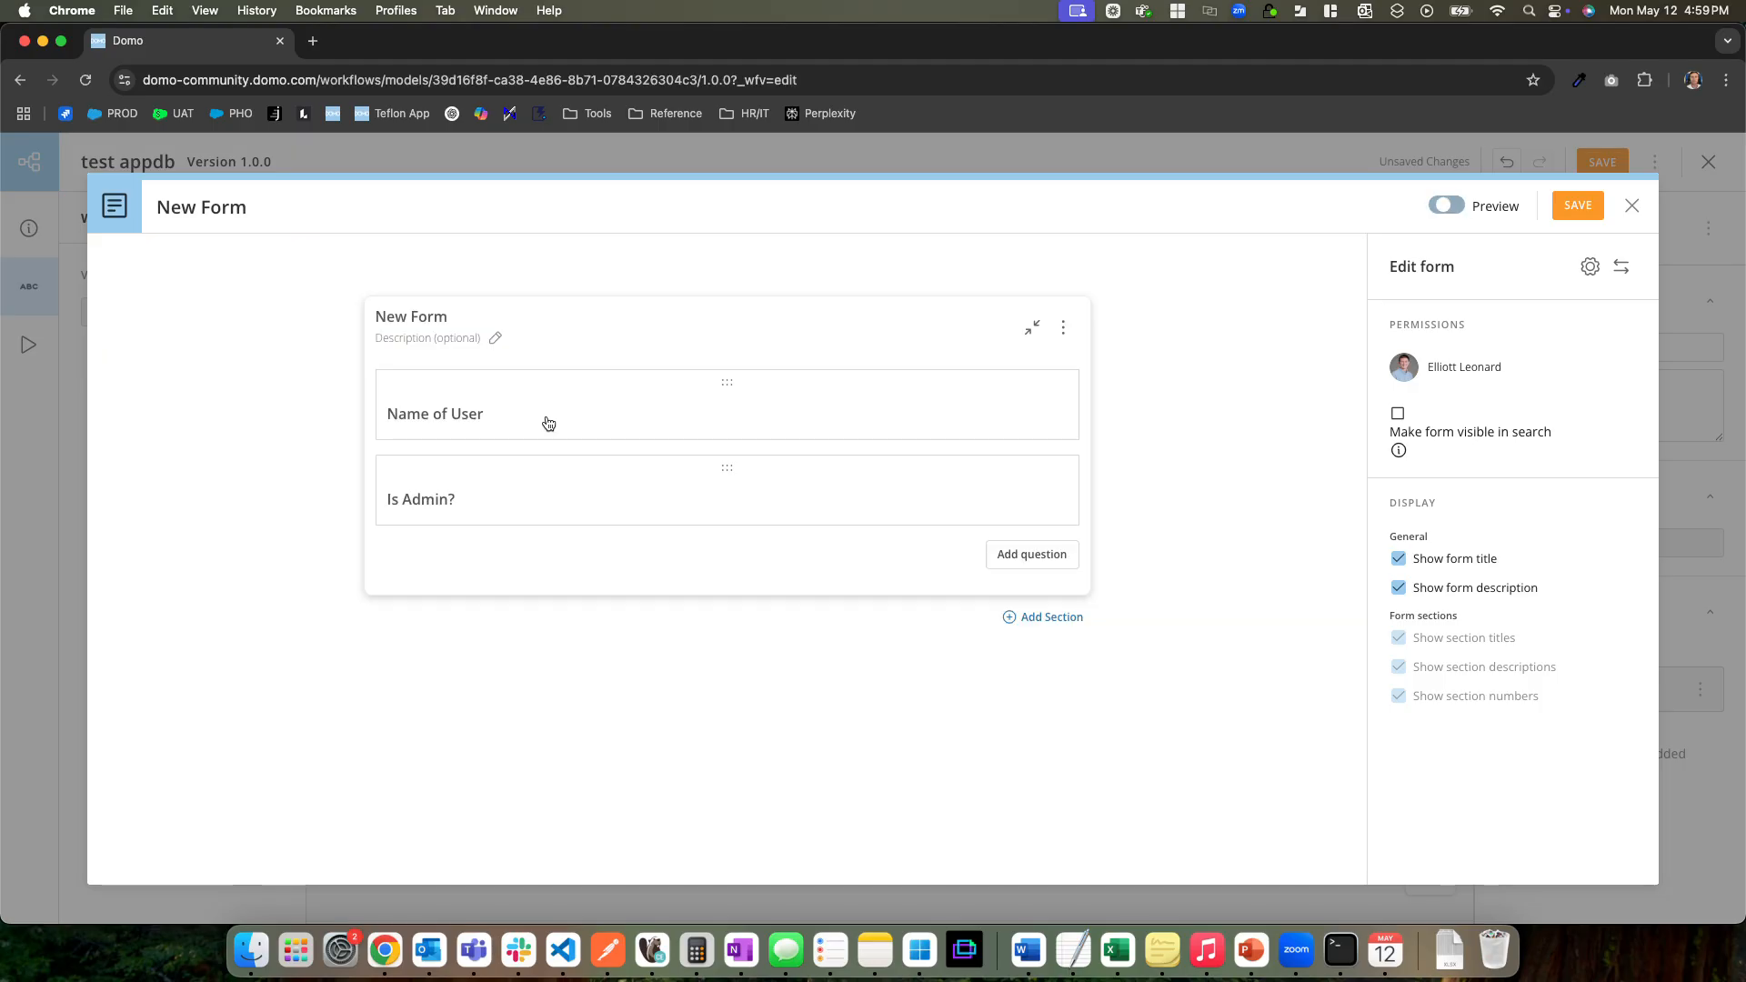
Set the "Is Admin?" question's answer type to Single Choice - Dropdown and its data type to Boolean
click(464, 495)
click(659, 583)
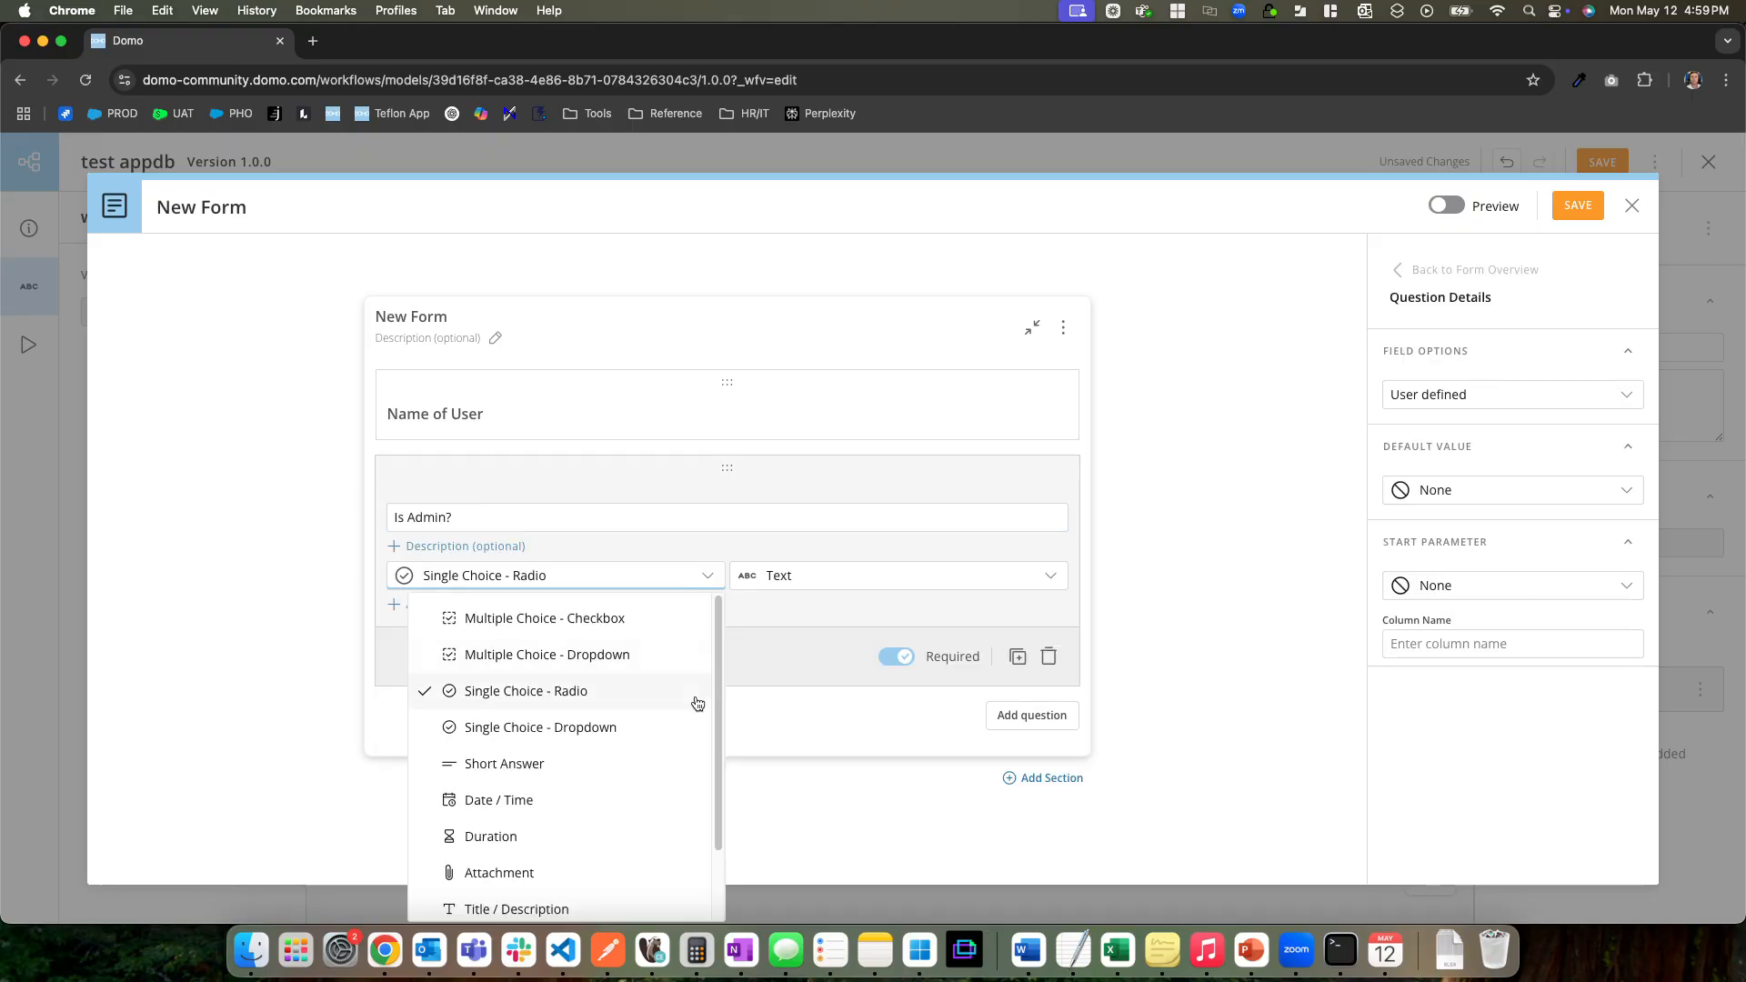
scroll(683, 772, down, 1)
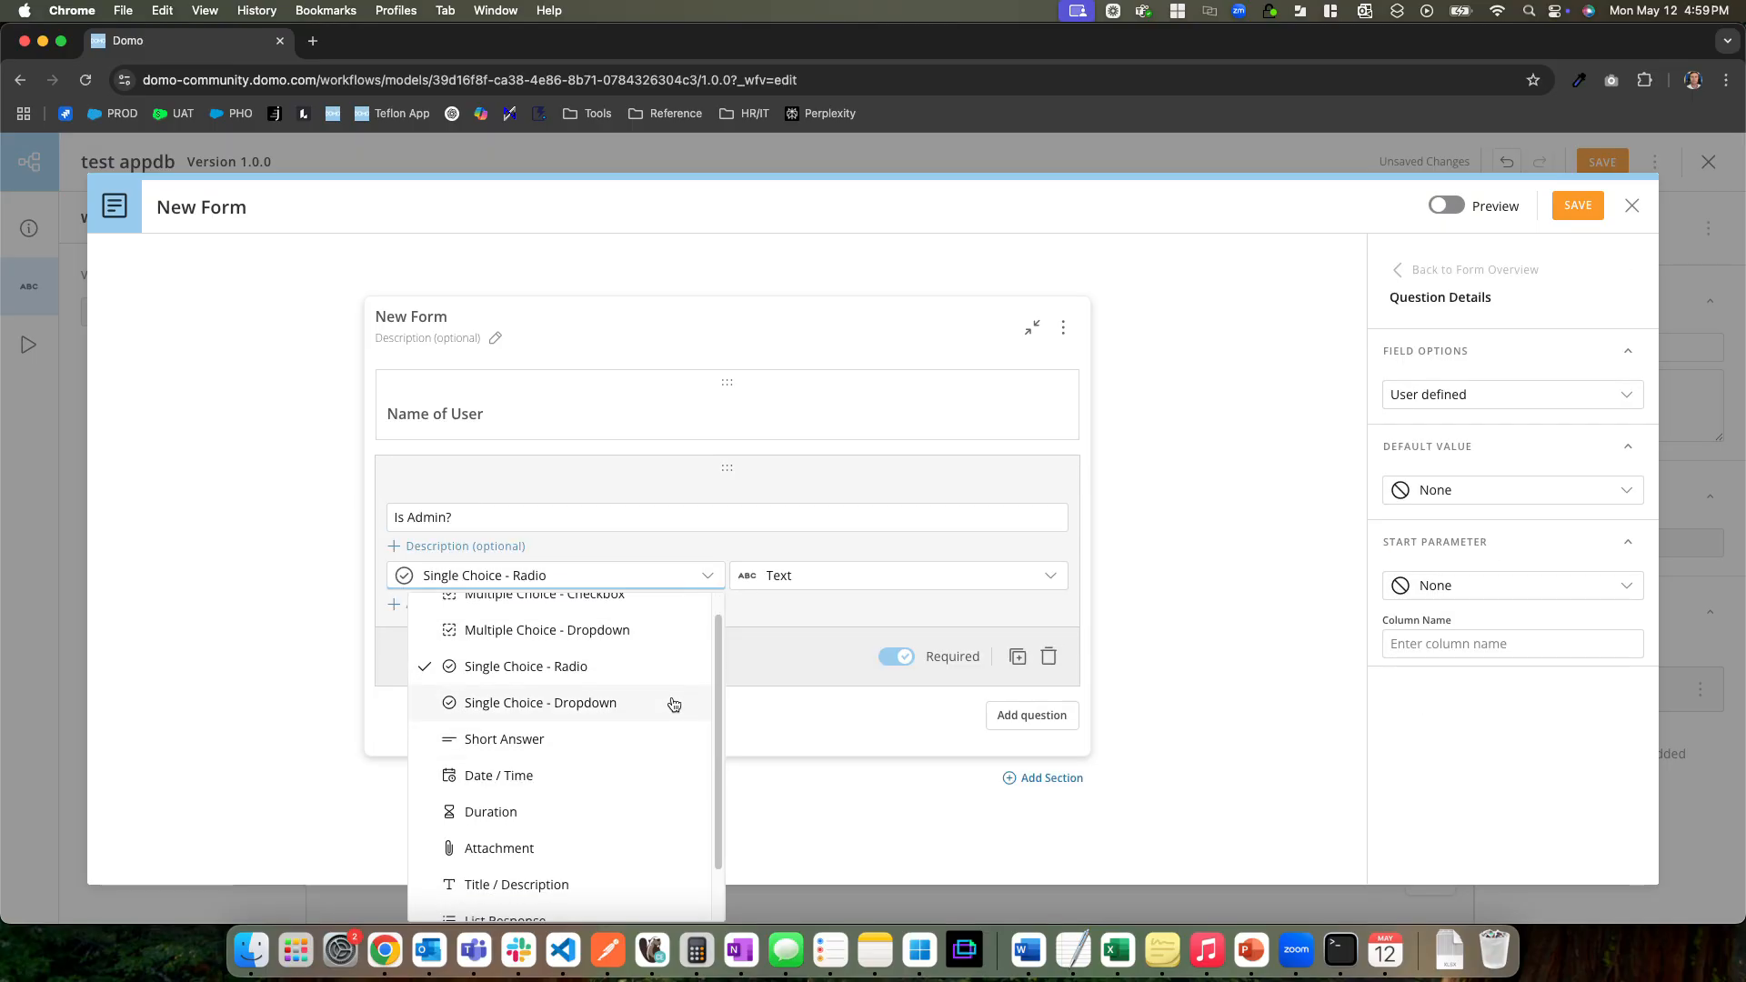
scroll(674, 706, up, 1)
scroll(656, 651, down, 3)
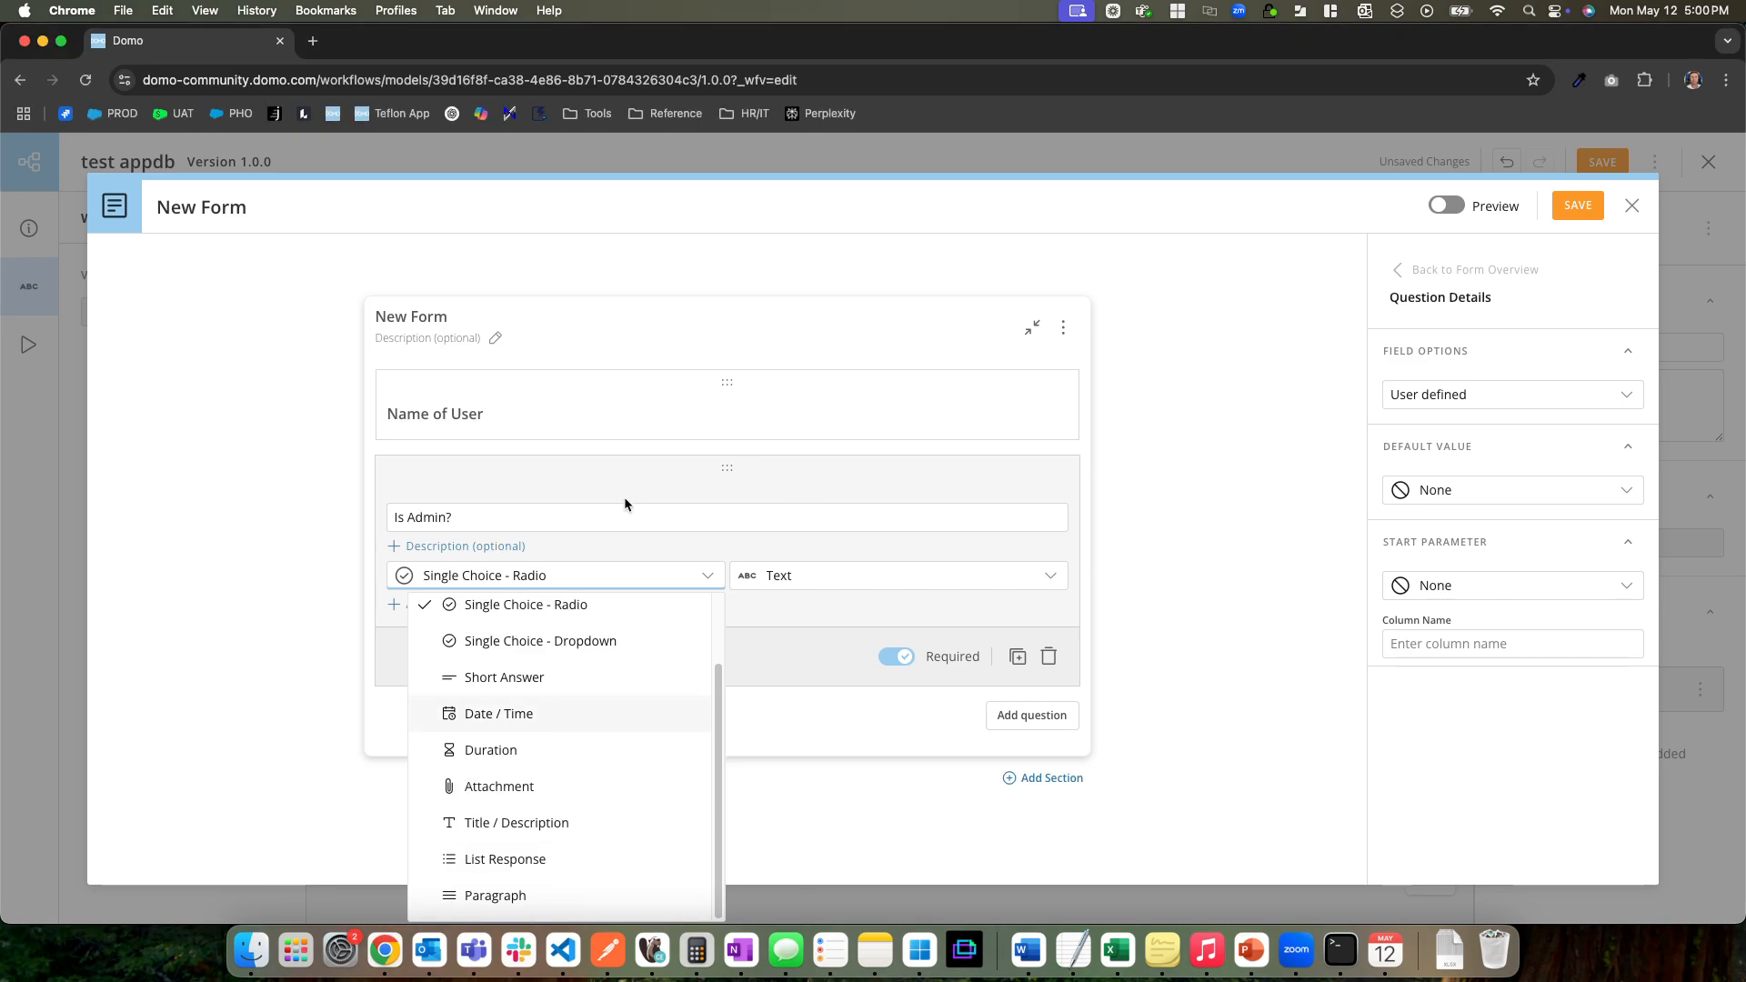
scroll(665, 723, up, 2)
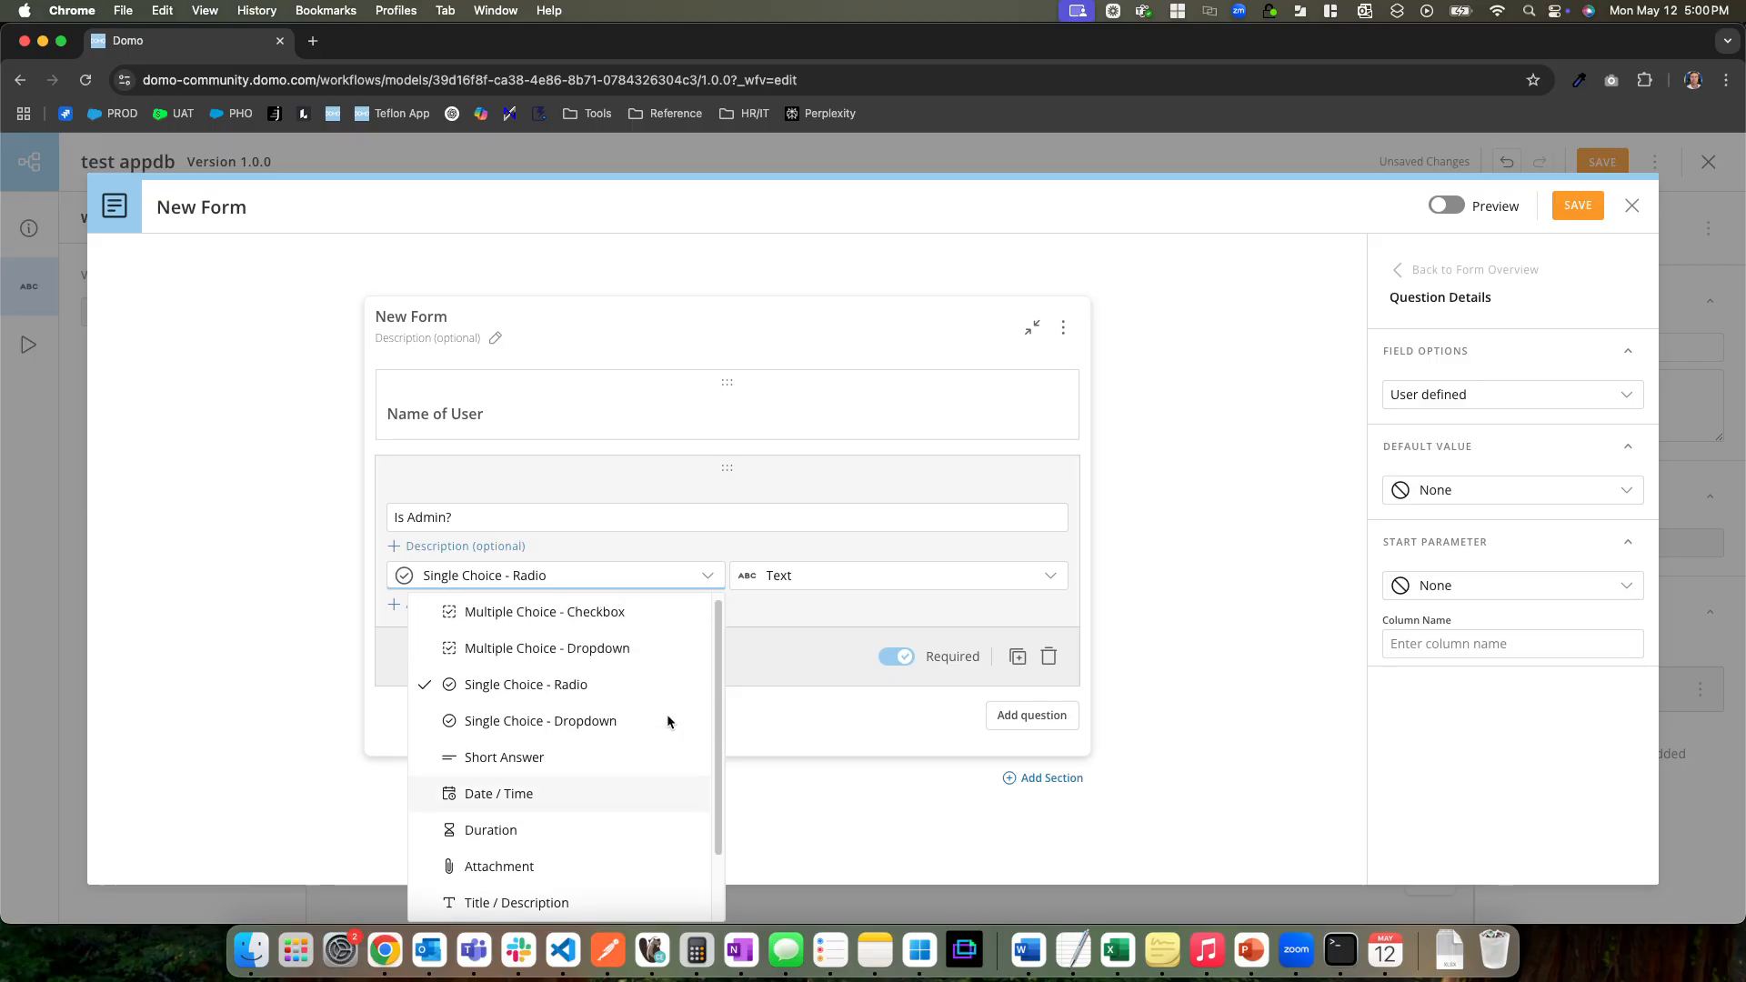
click(554, 727)
click(777, 579)
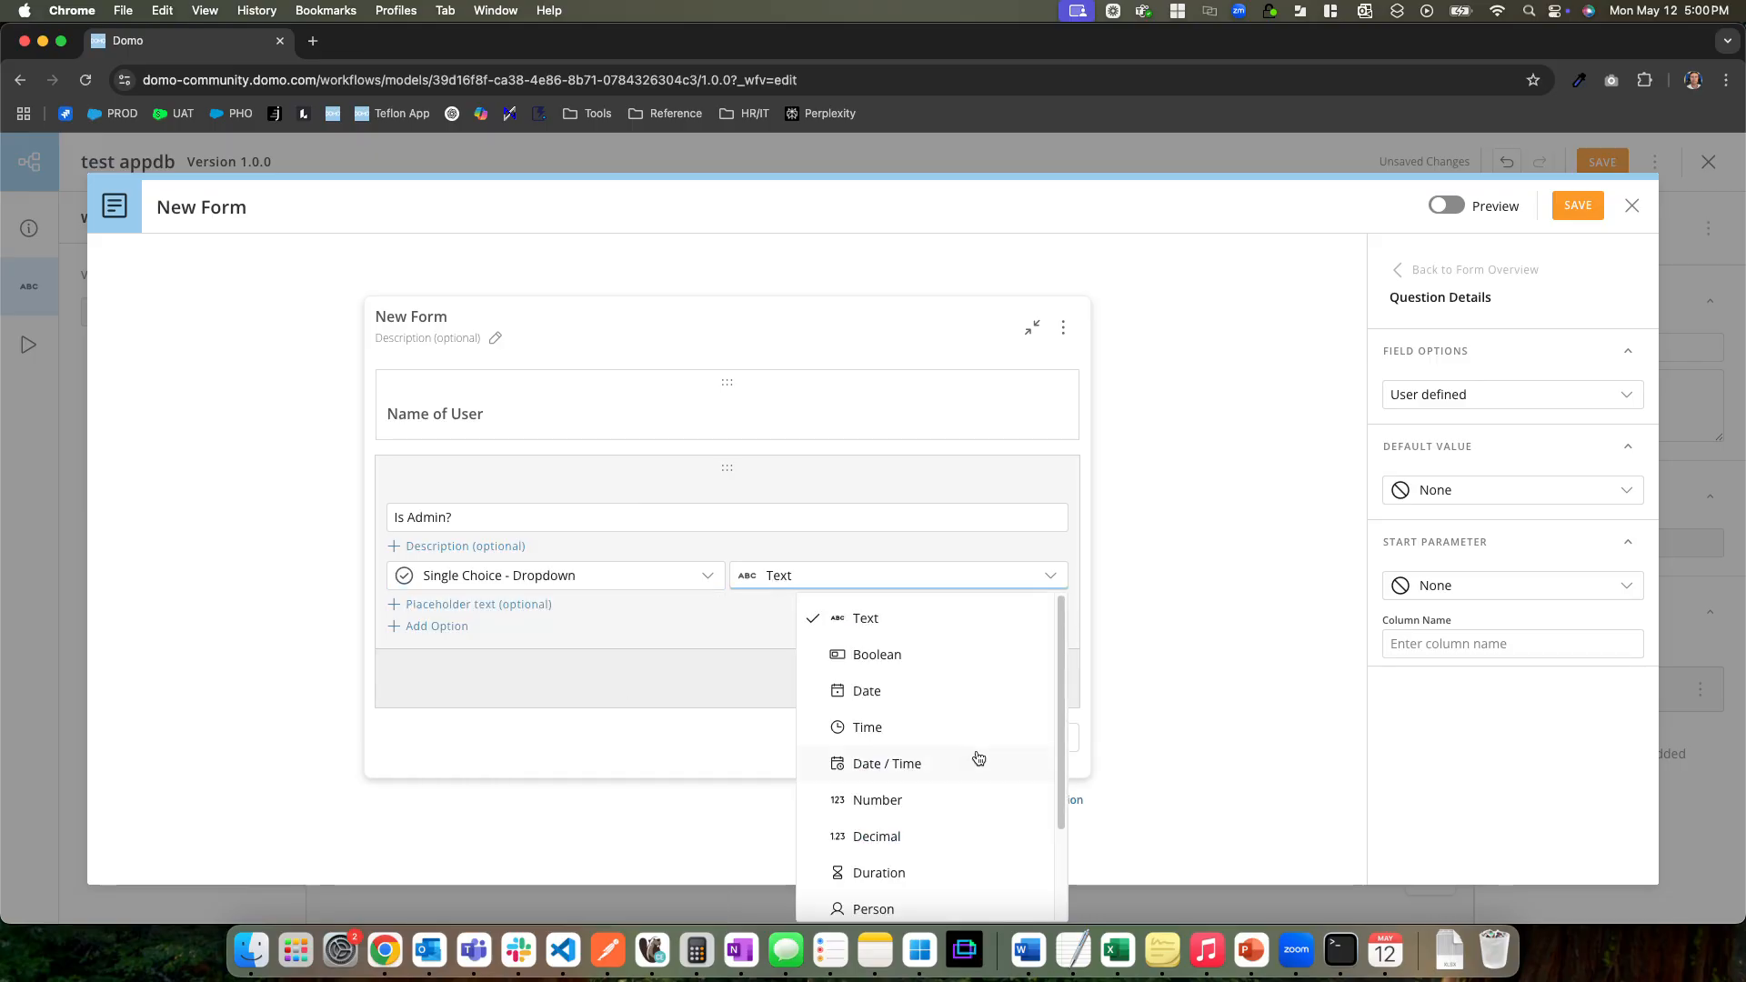
click(889, 655)
Preview the form and test the "Is Admin?" and "Name of User" fields
click(1446, 206)
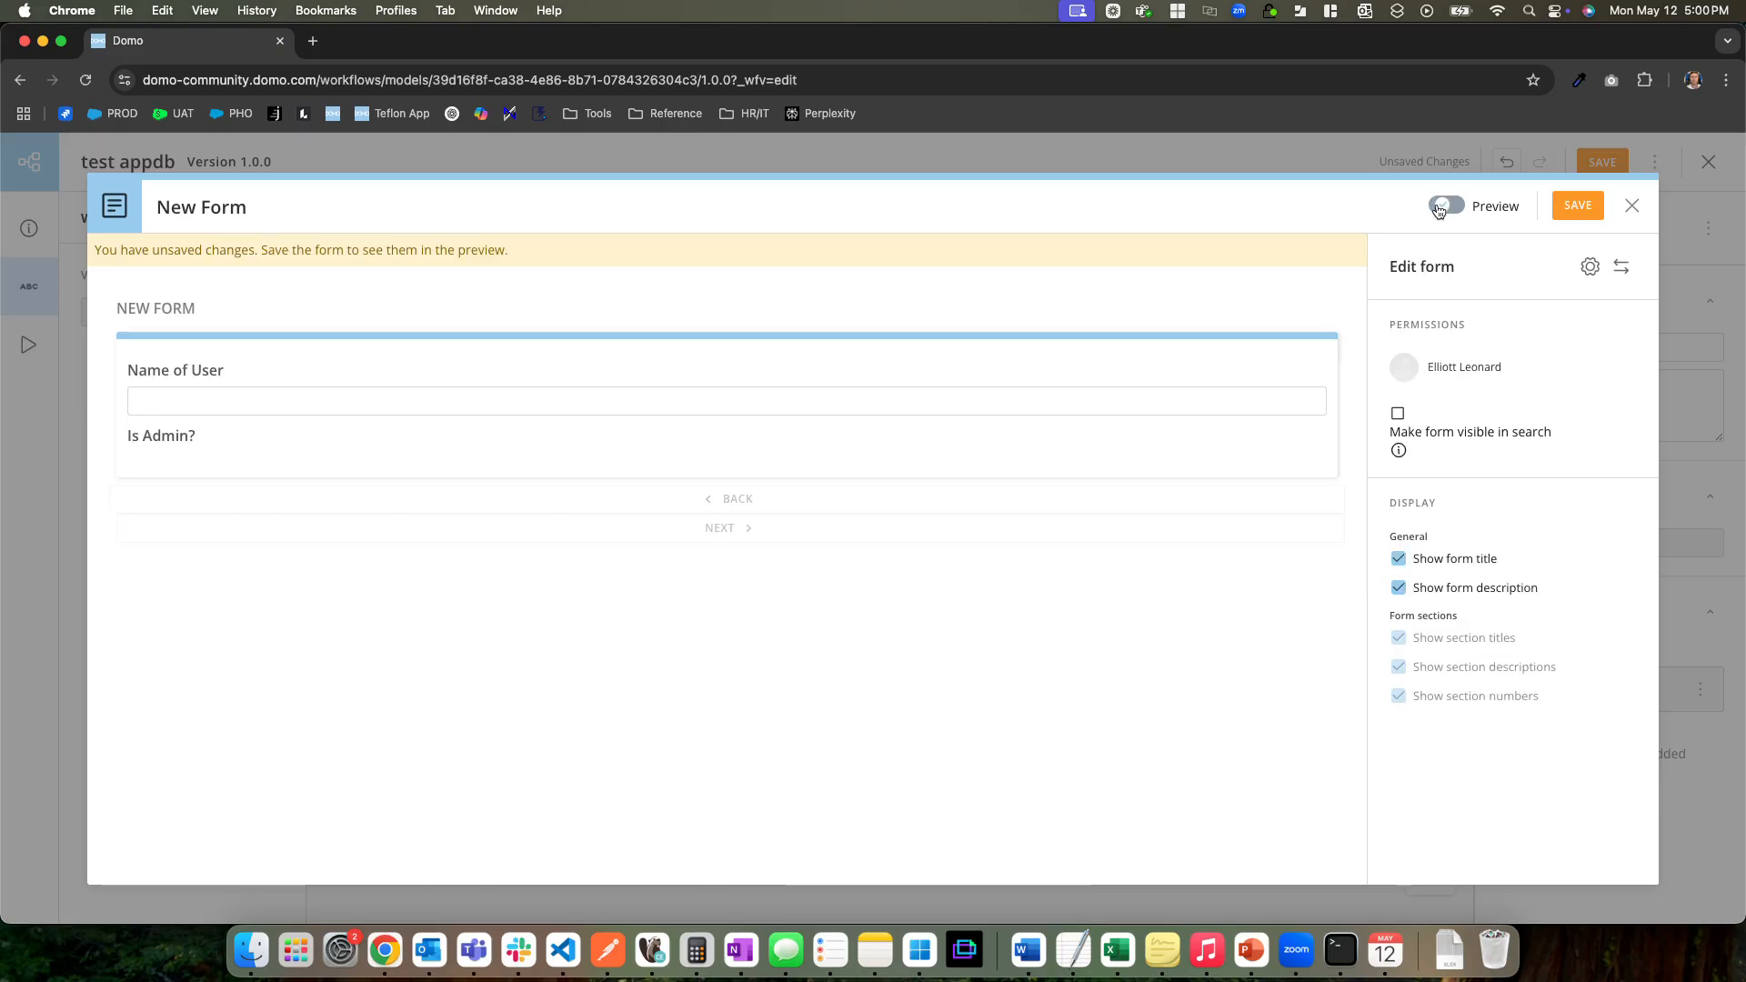
click(173, 464)
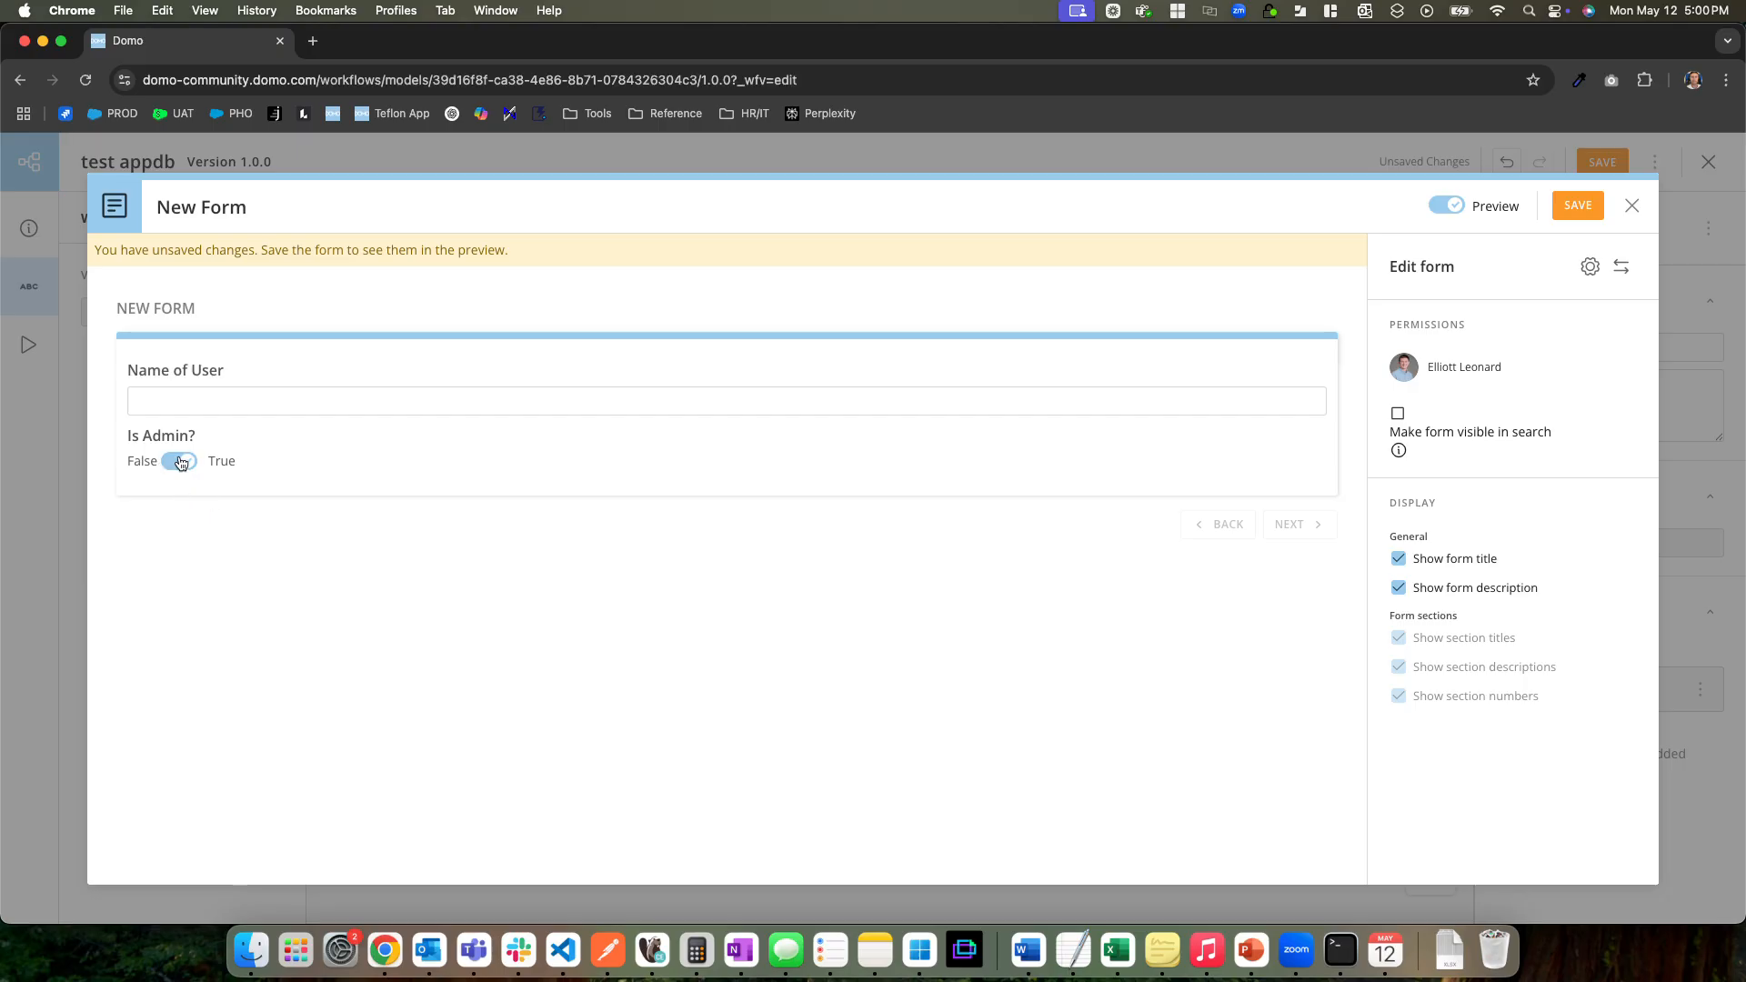
click(185, 461)
click(199, 398)
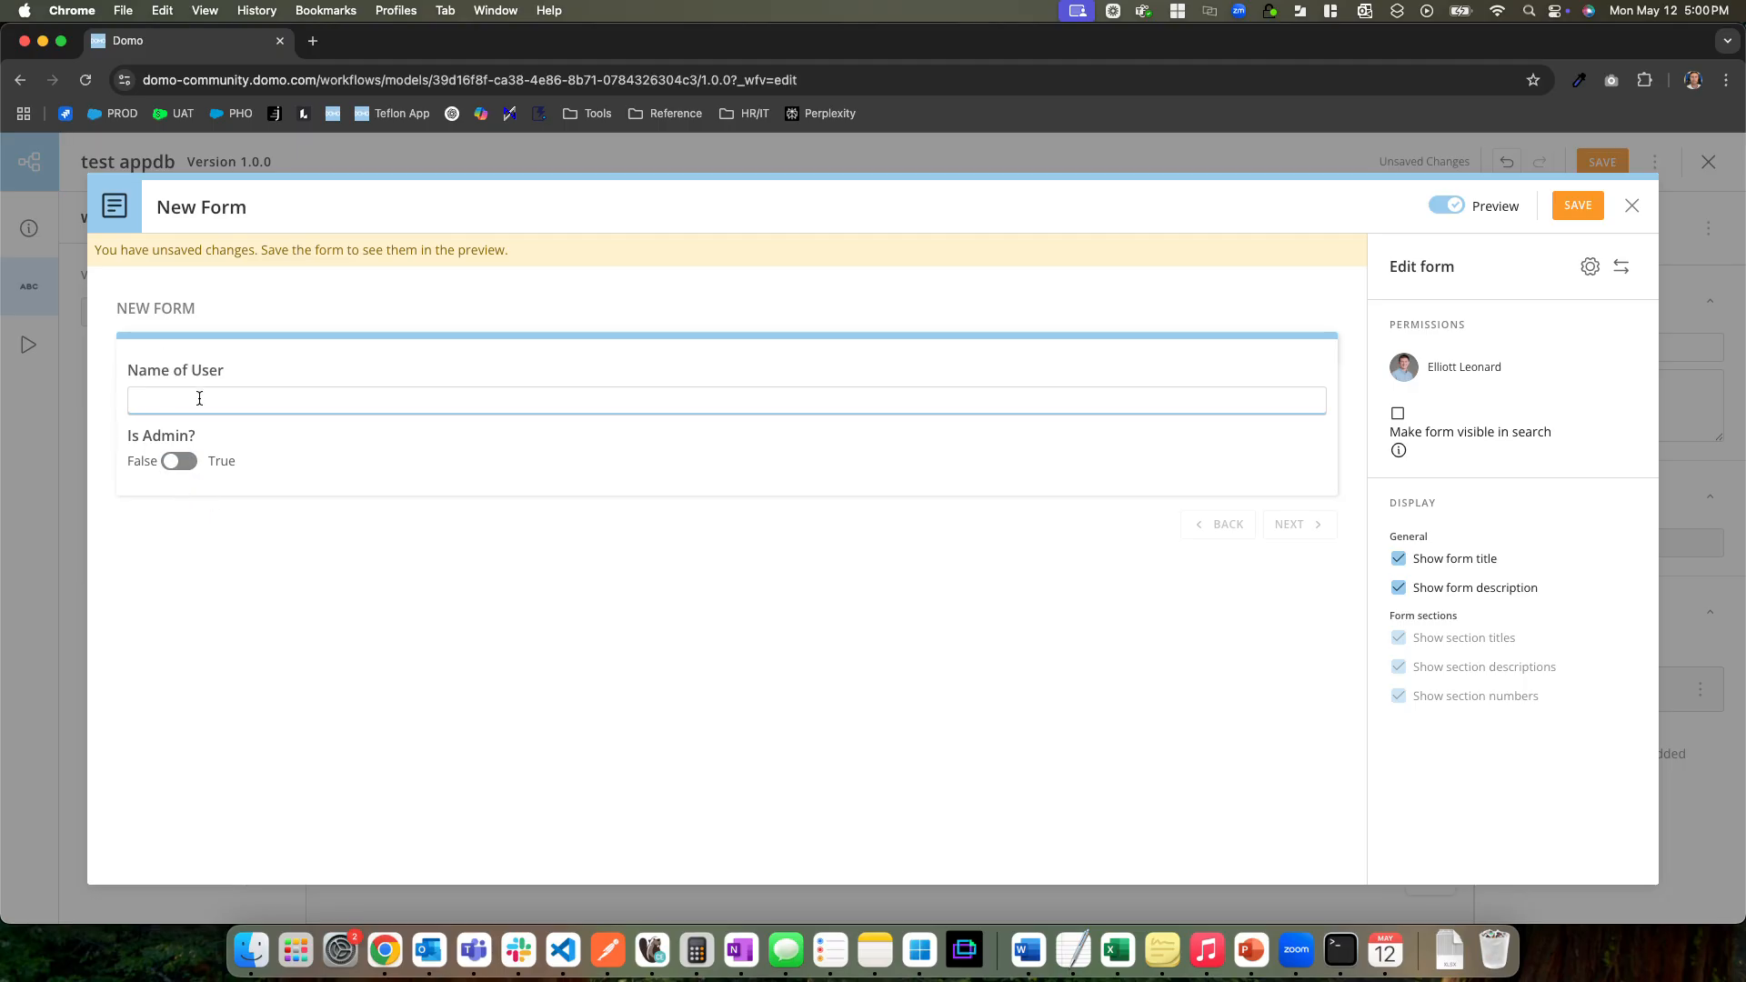
Save the new start form, dismiss a save notification and deselect the Start shape
click(1583, 207)
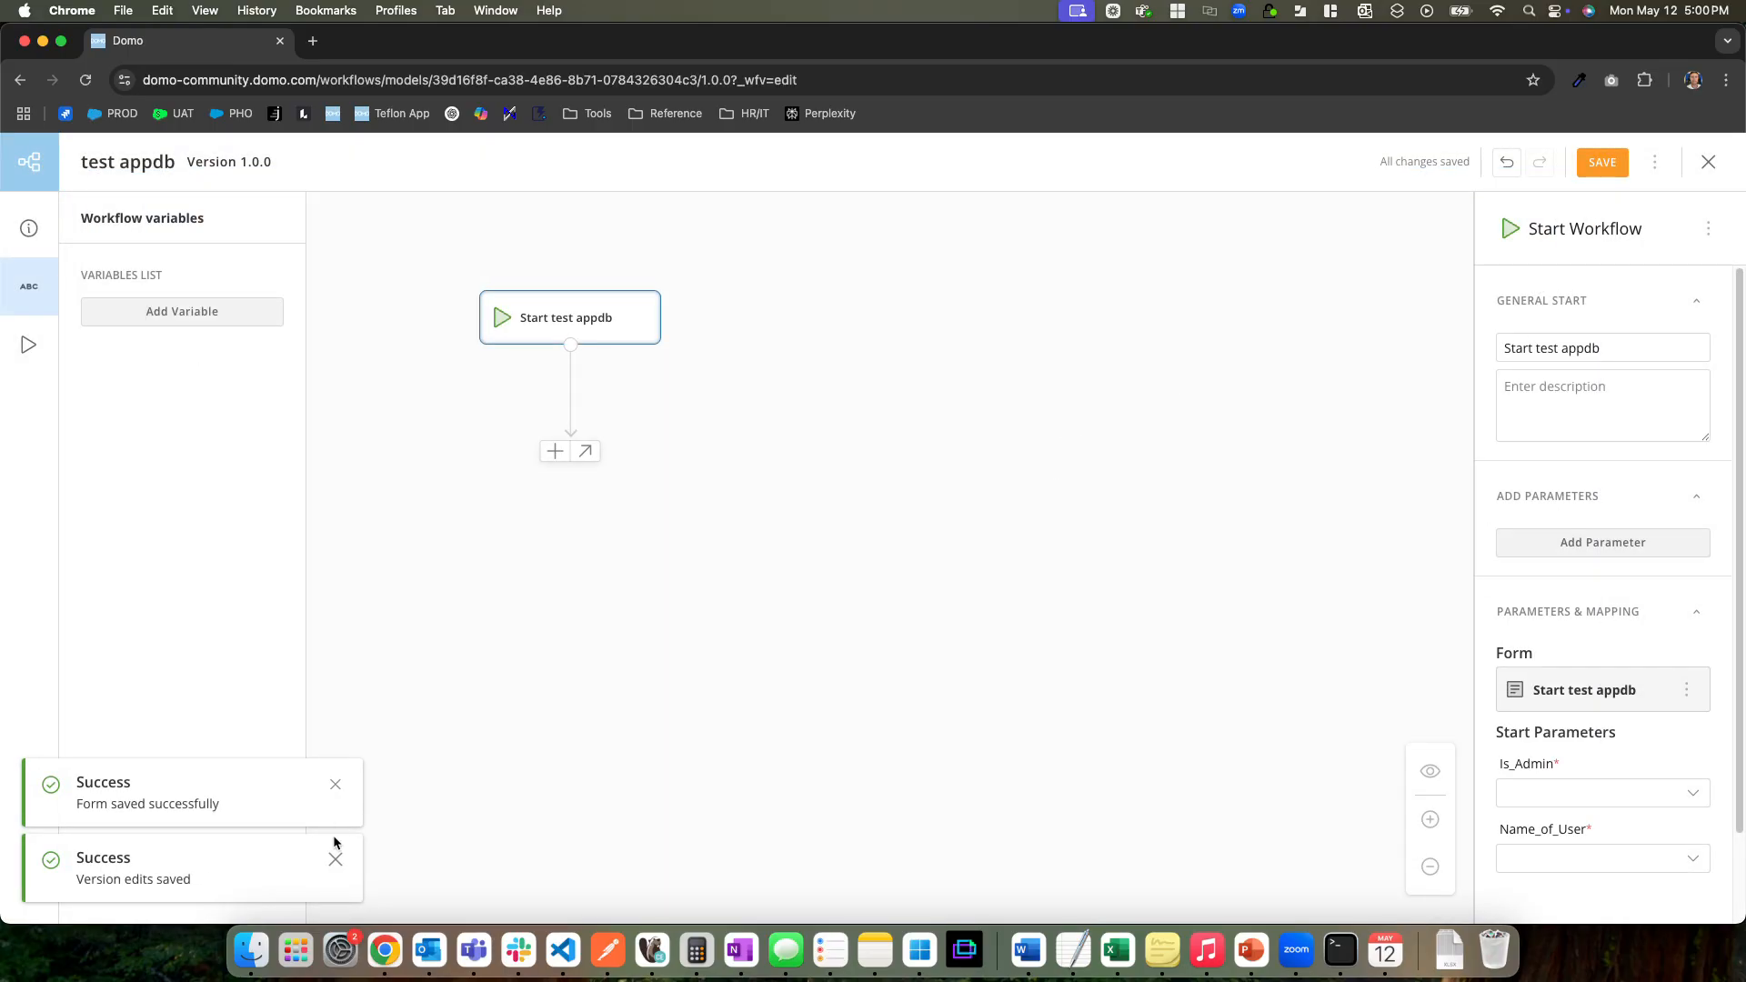
click(336, 858)
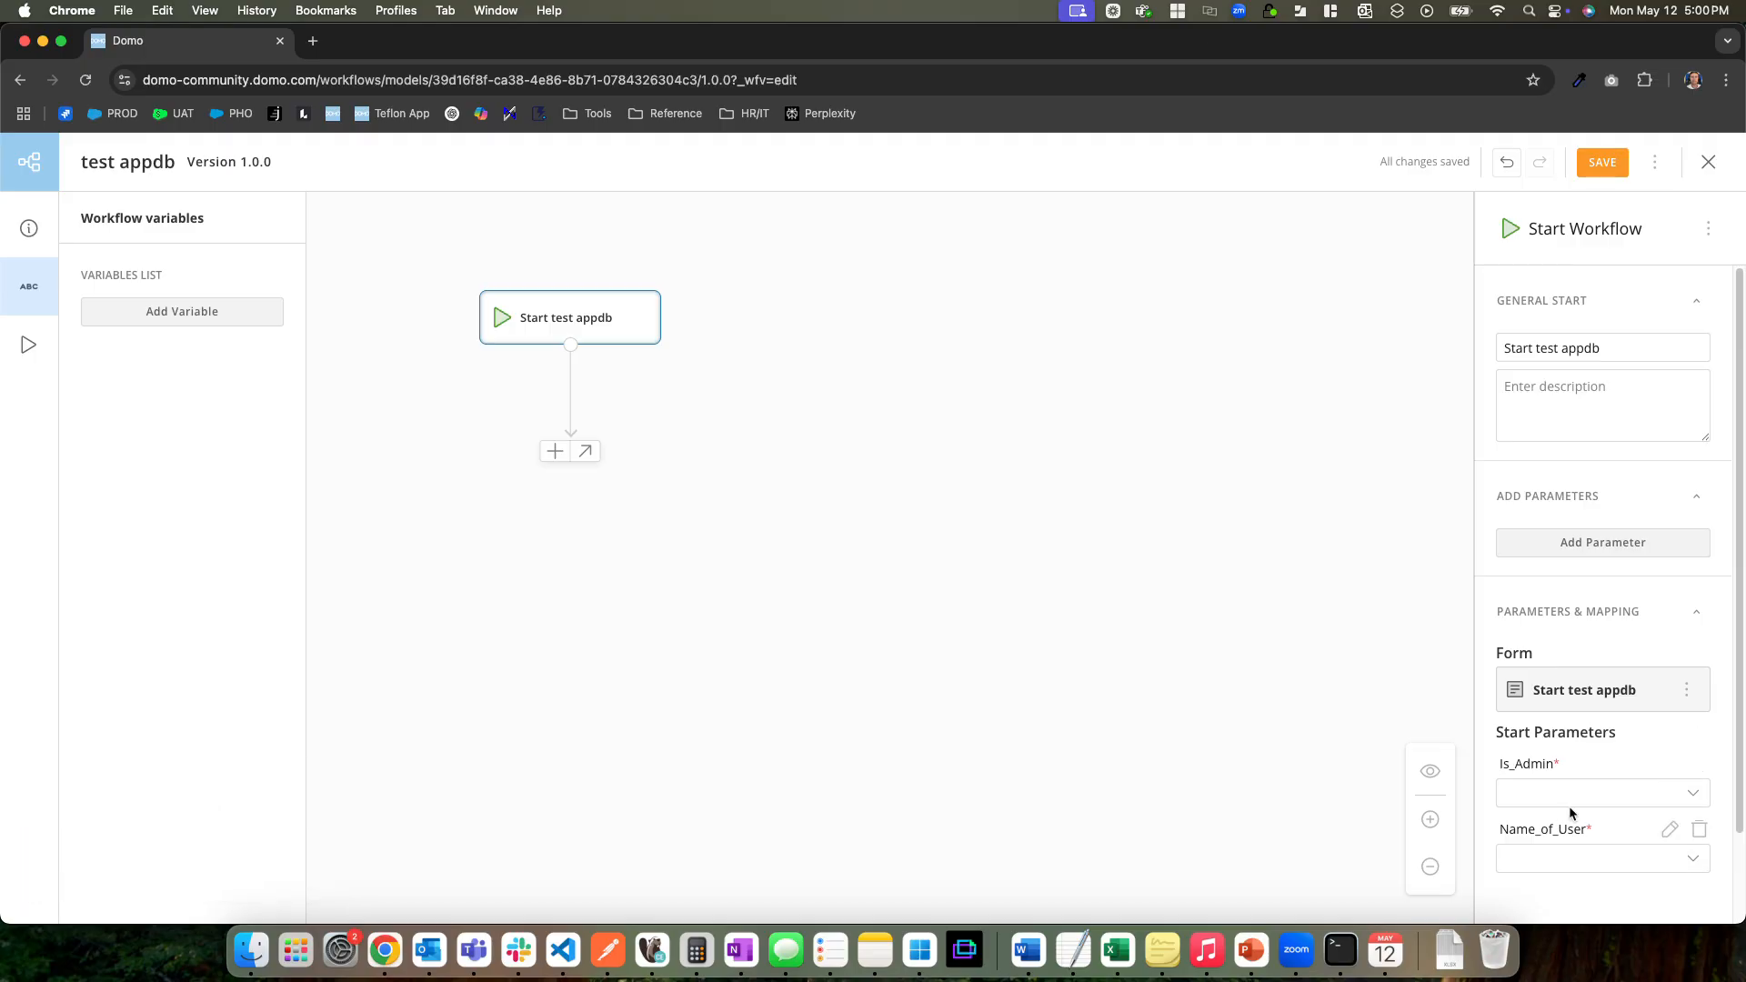
click(491, 562)
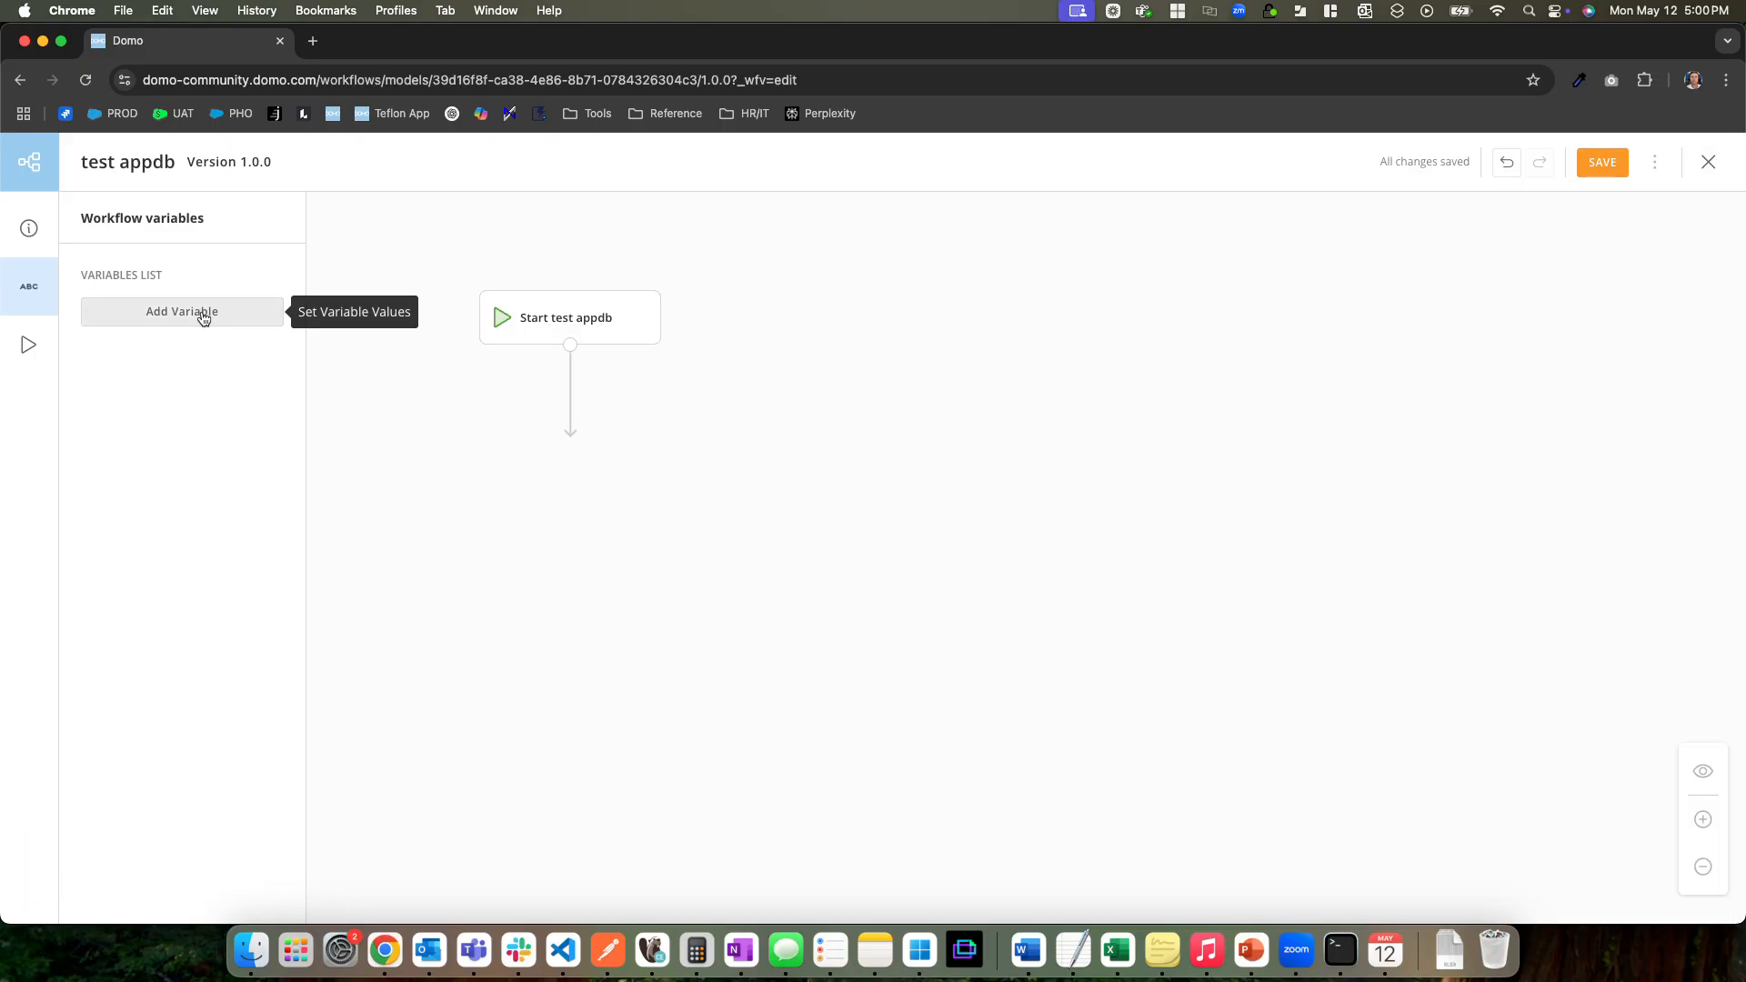
click(203, 314)
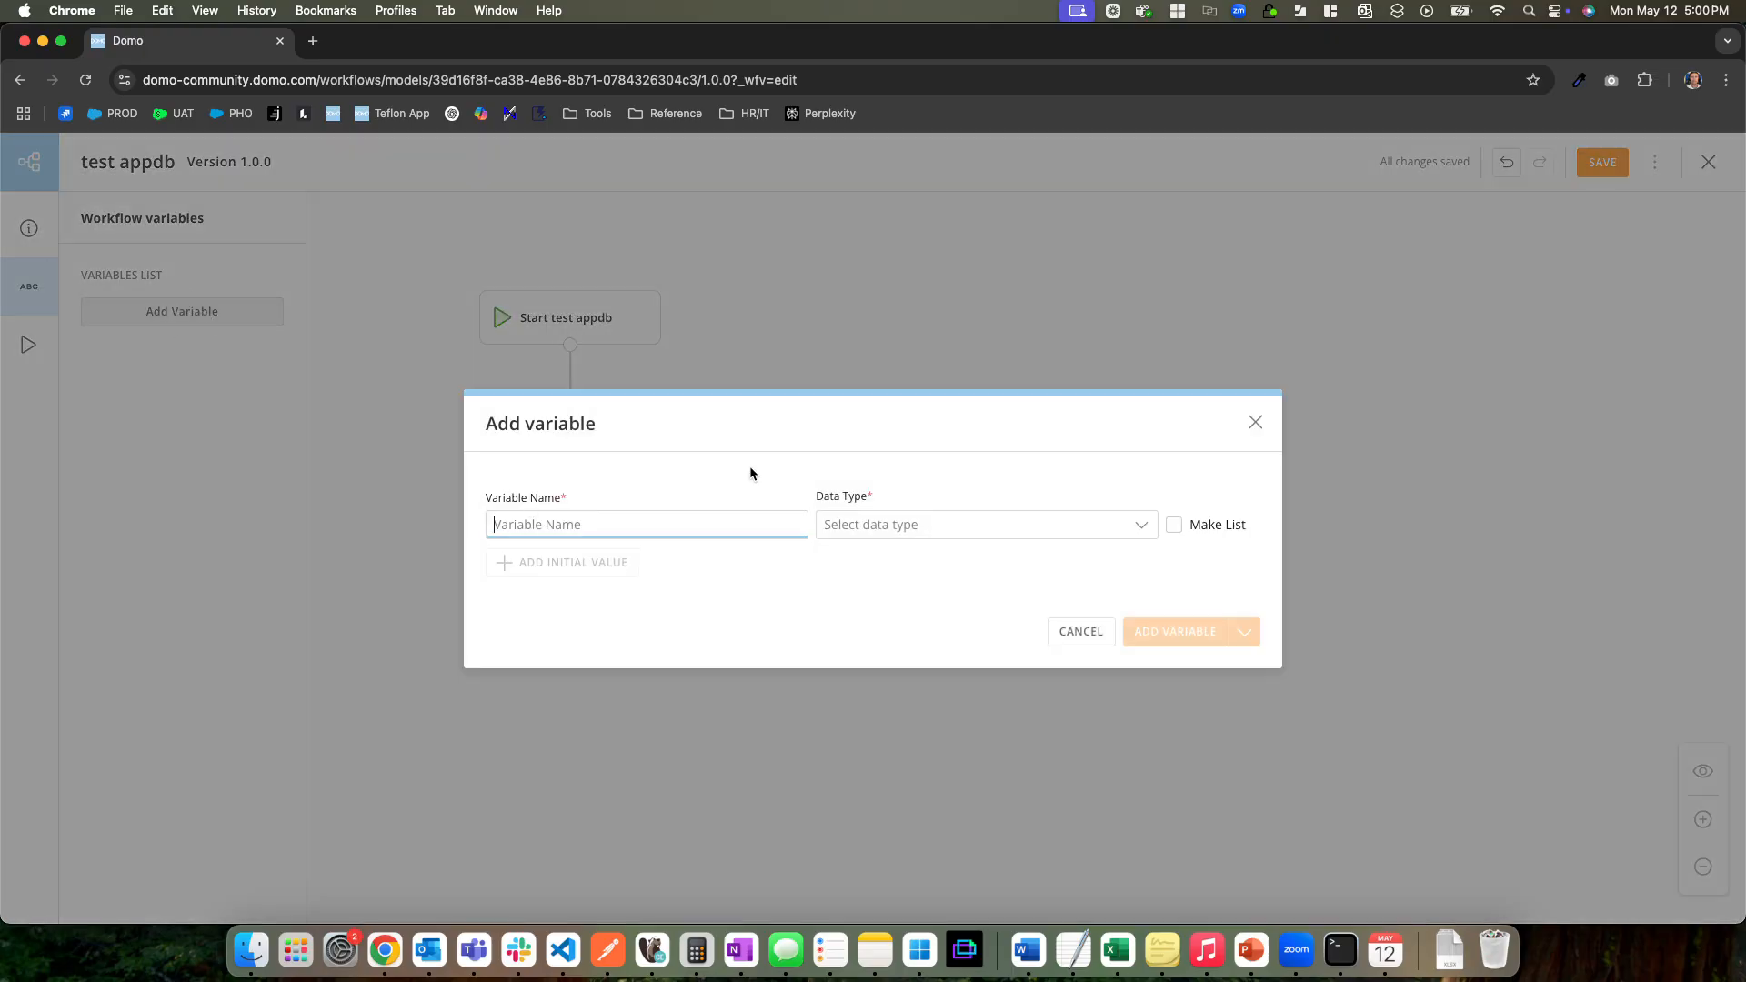
click(900, 524)
click(886, 895)
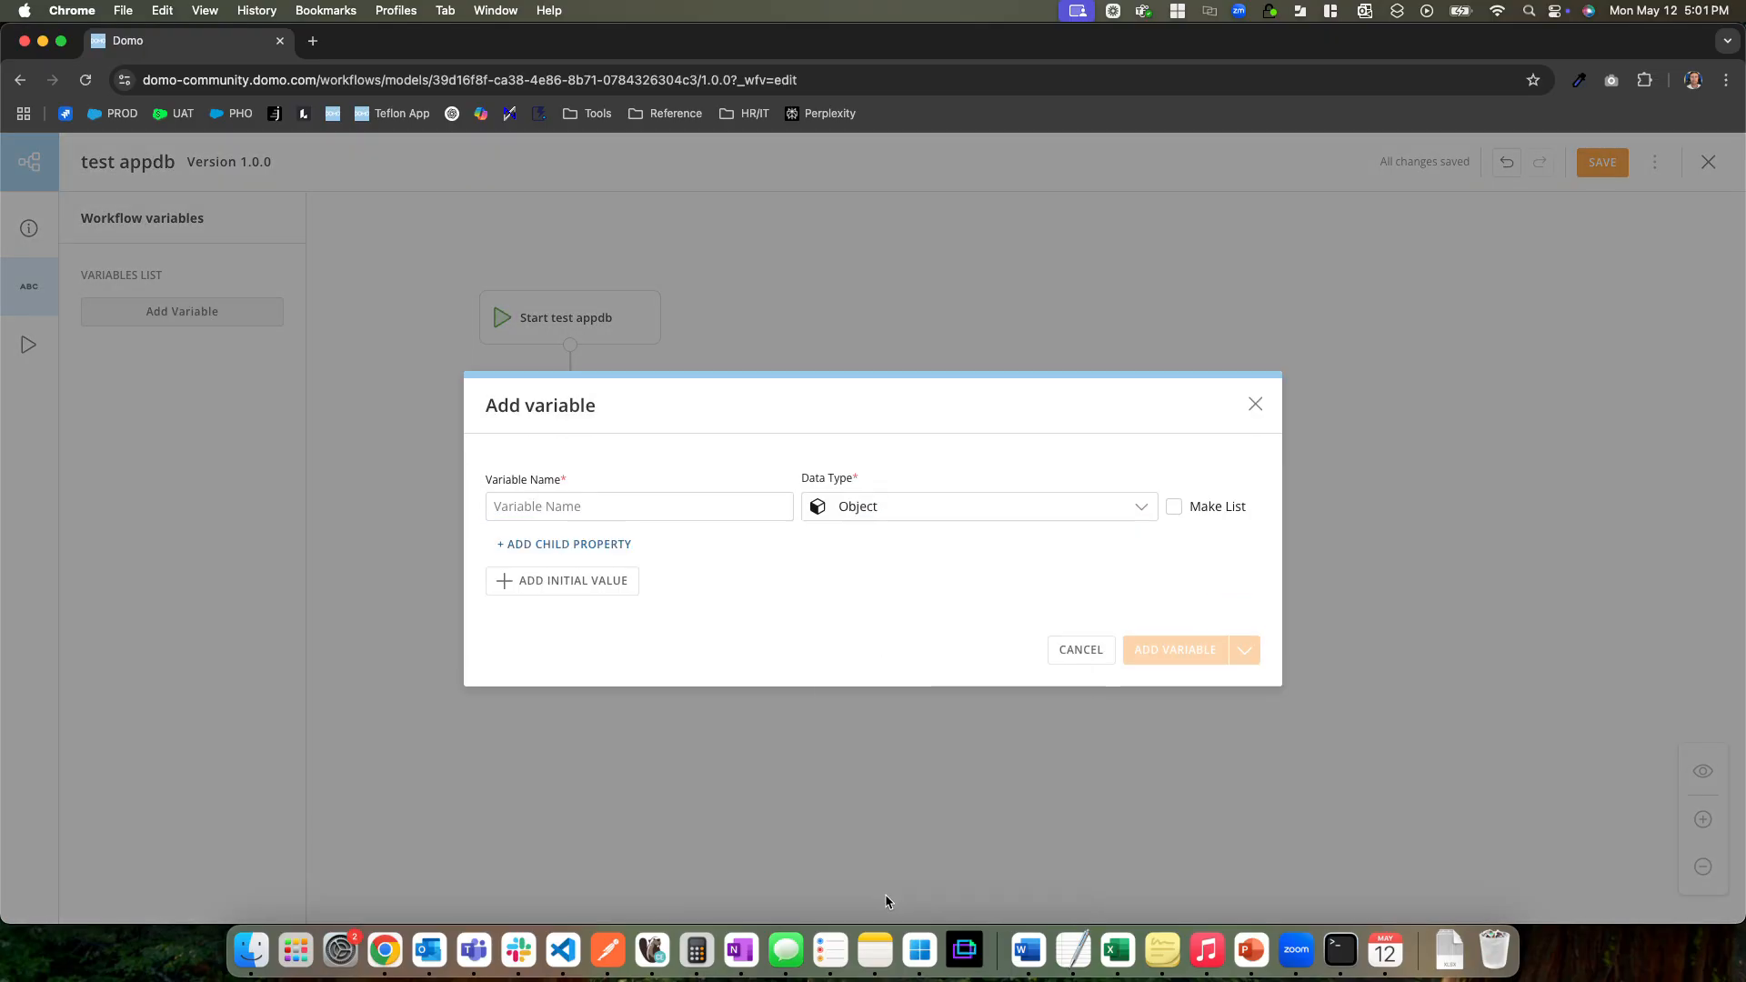
click(547, 509)
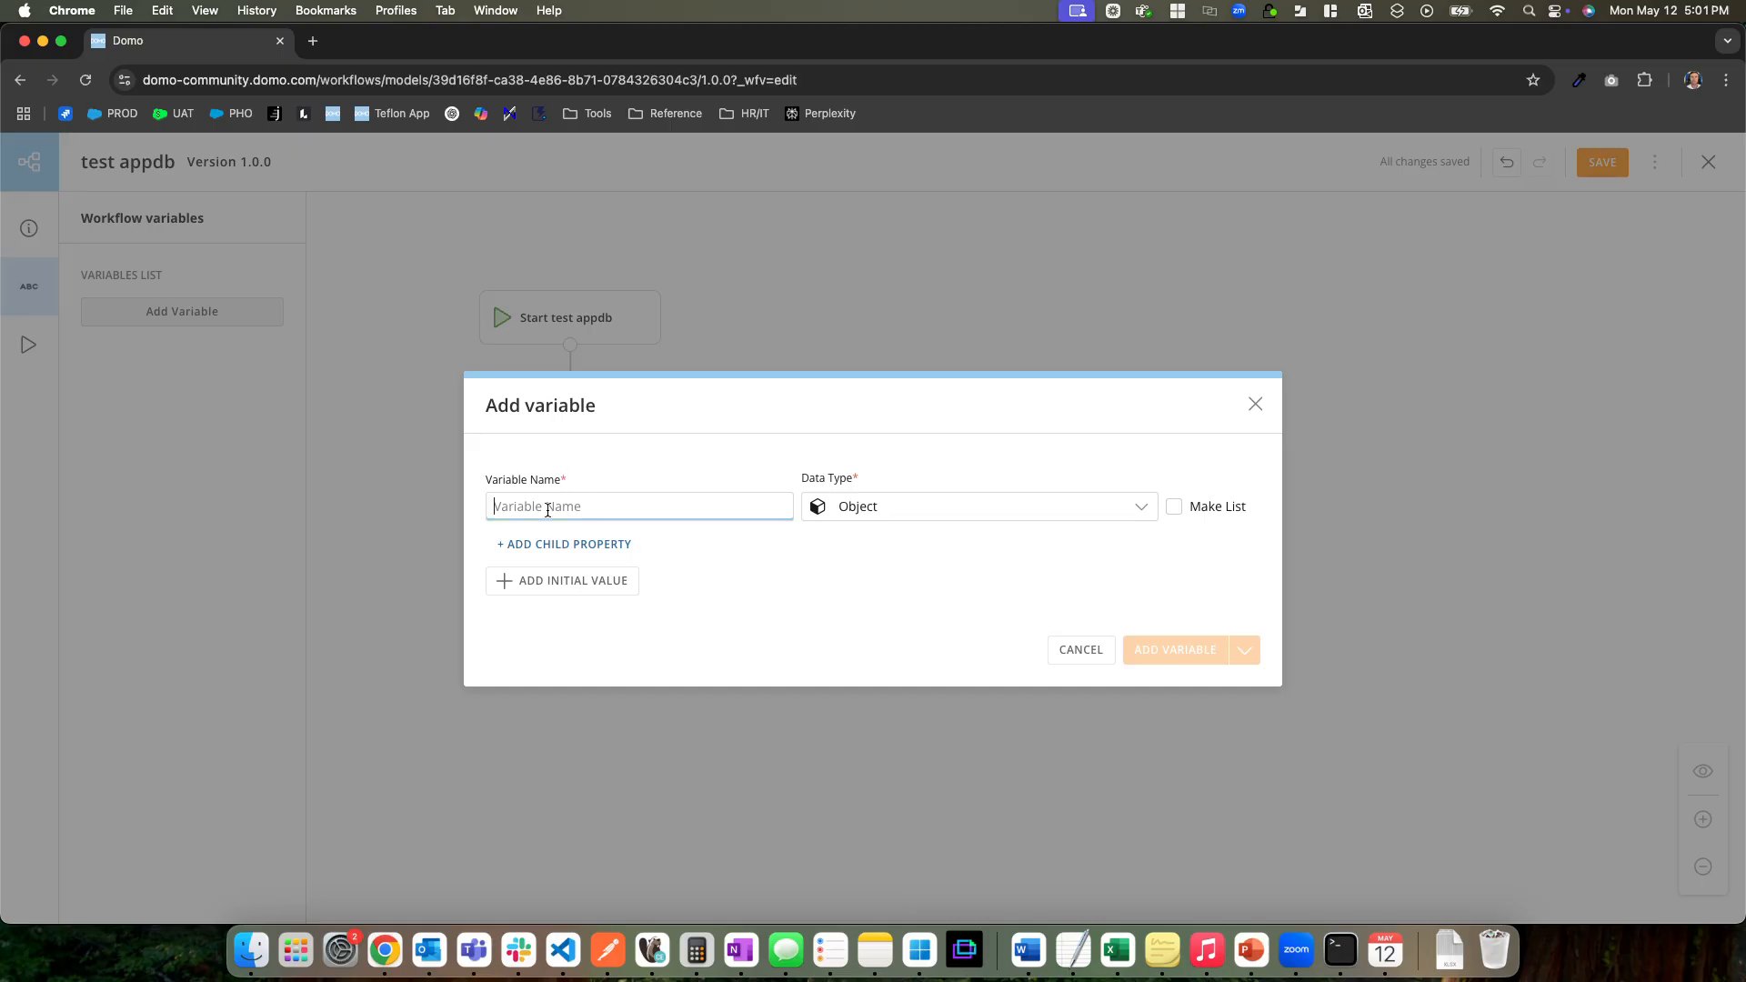
text(UserObject)
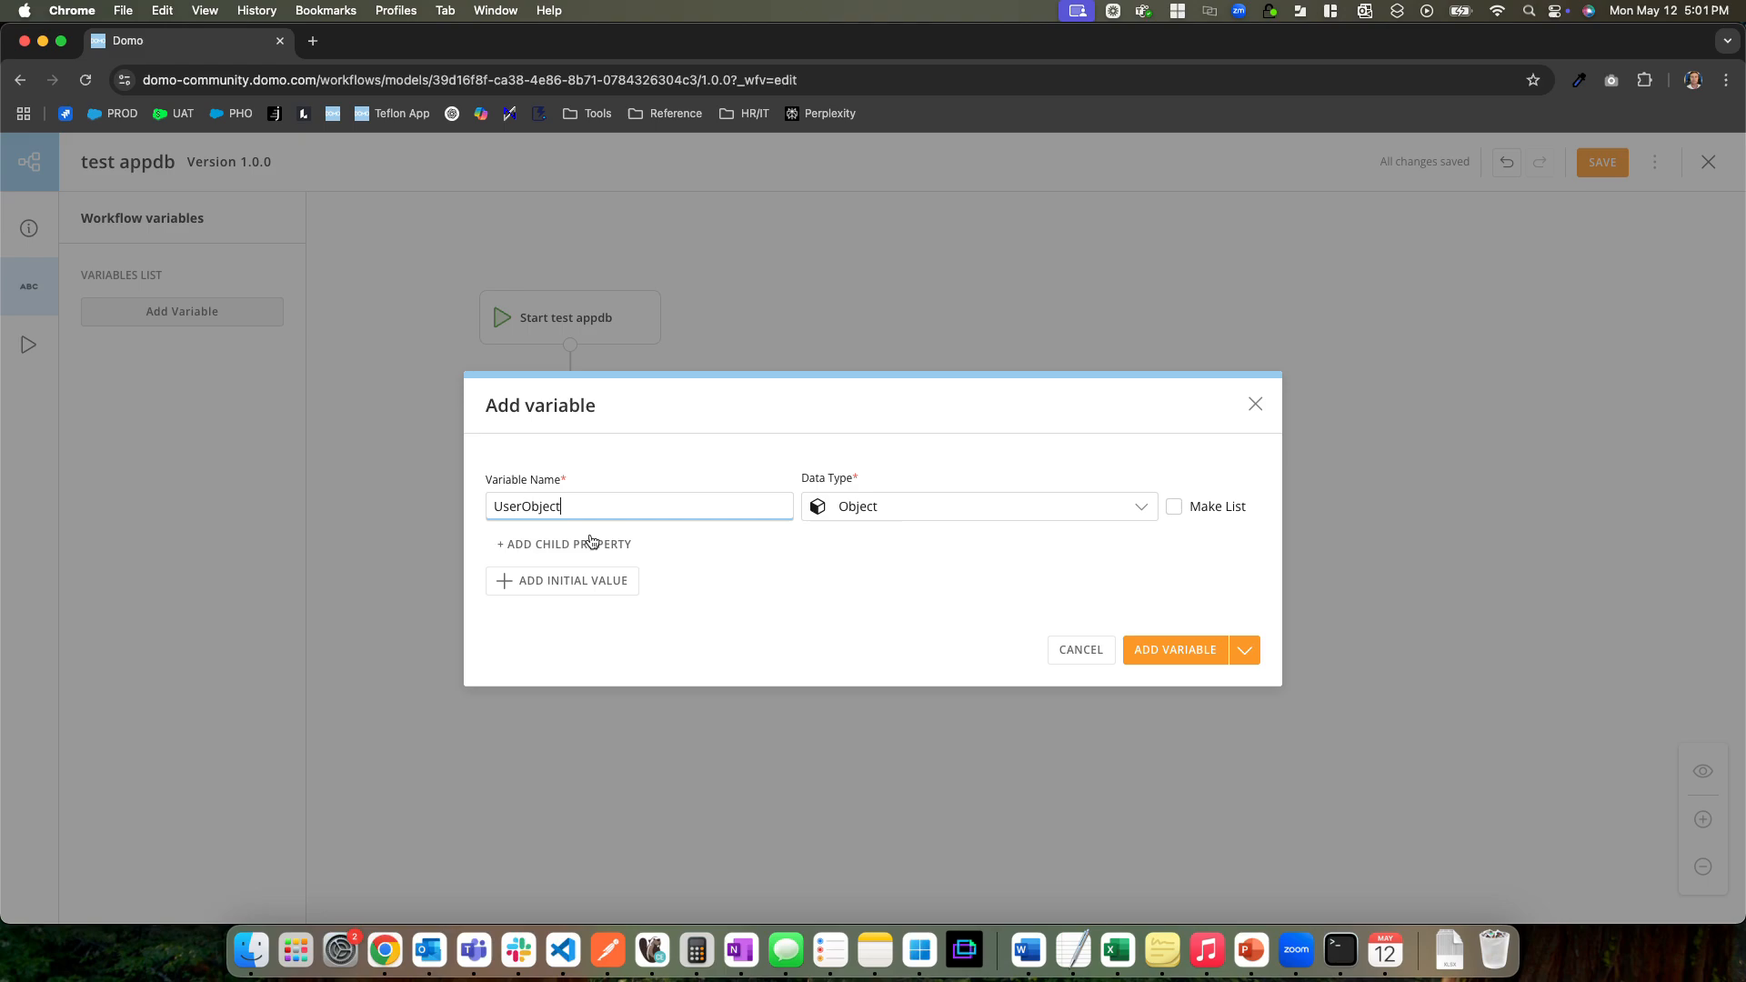
click(565, 544)
click(662, 566)
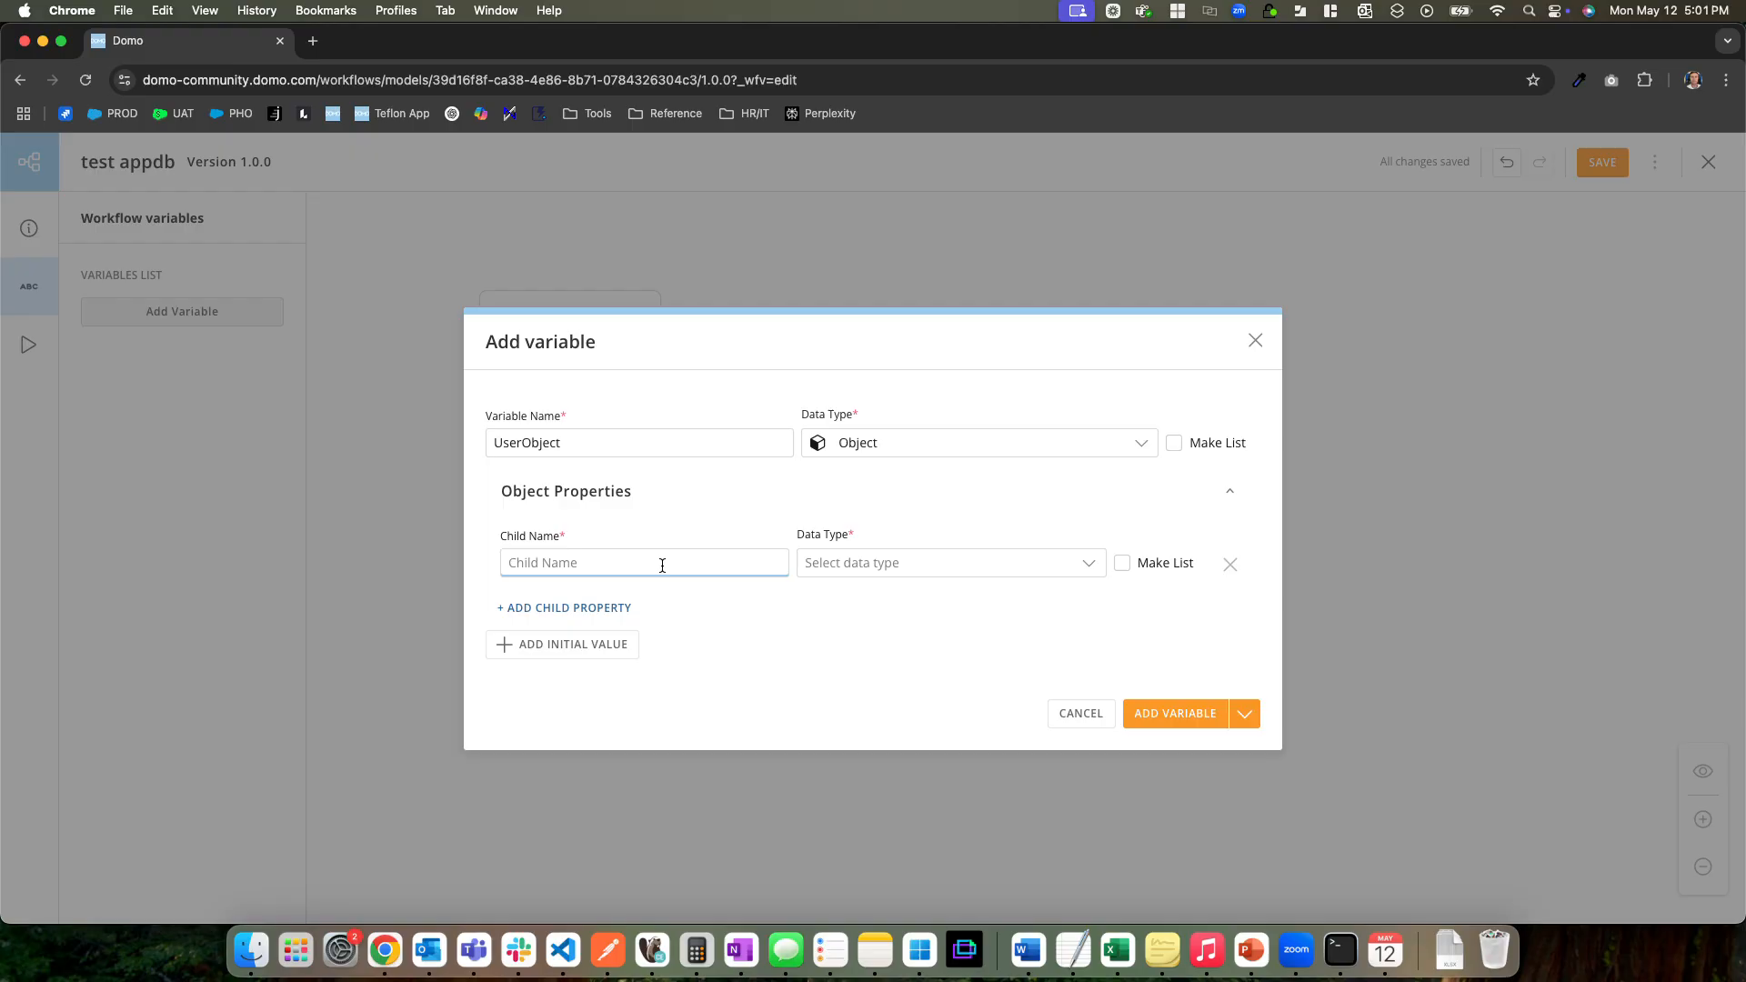
click(1083, 715)
Start a new workflow variable named UserObject with the data type Object
click(626, 321)
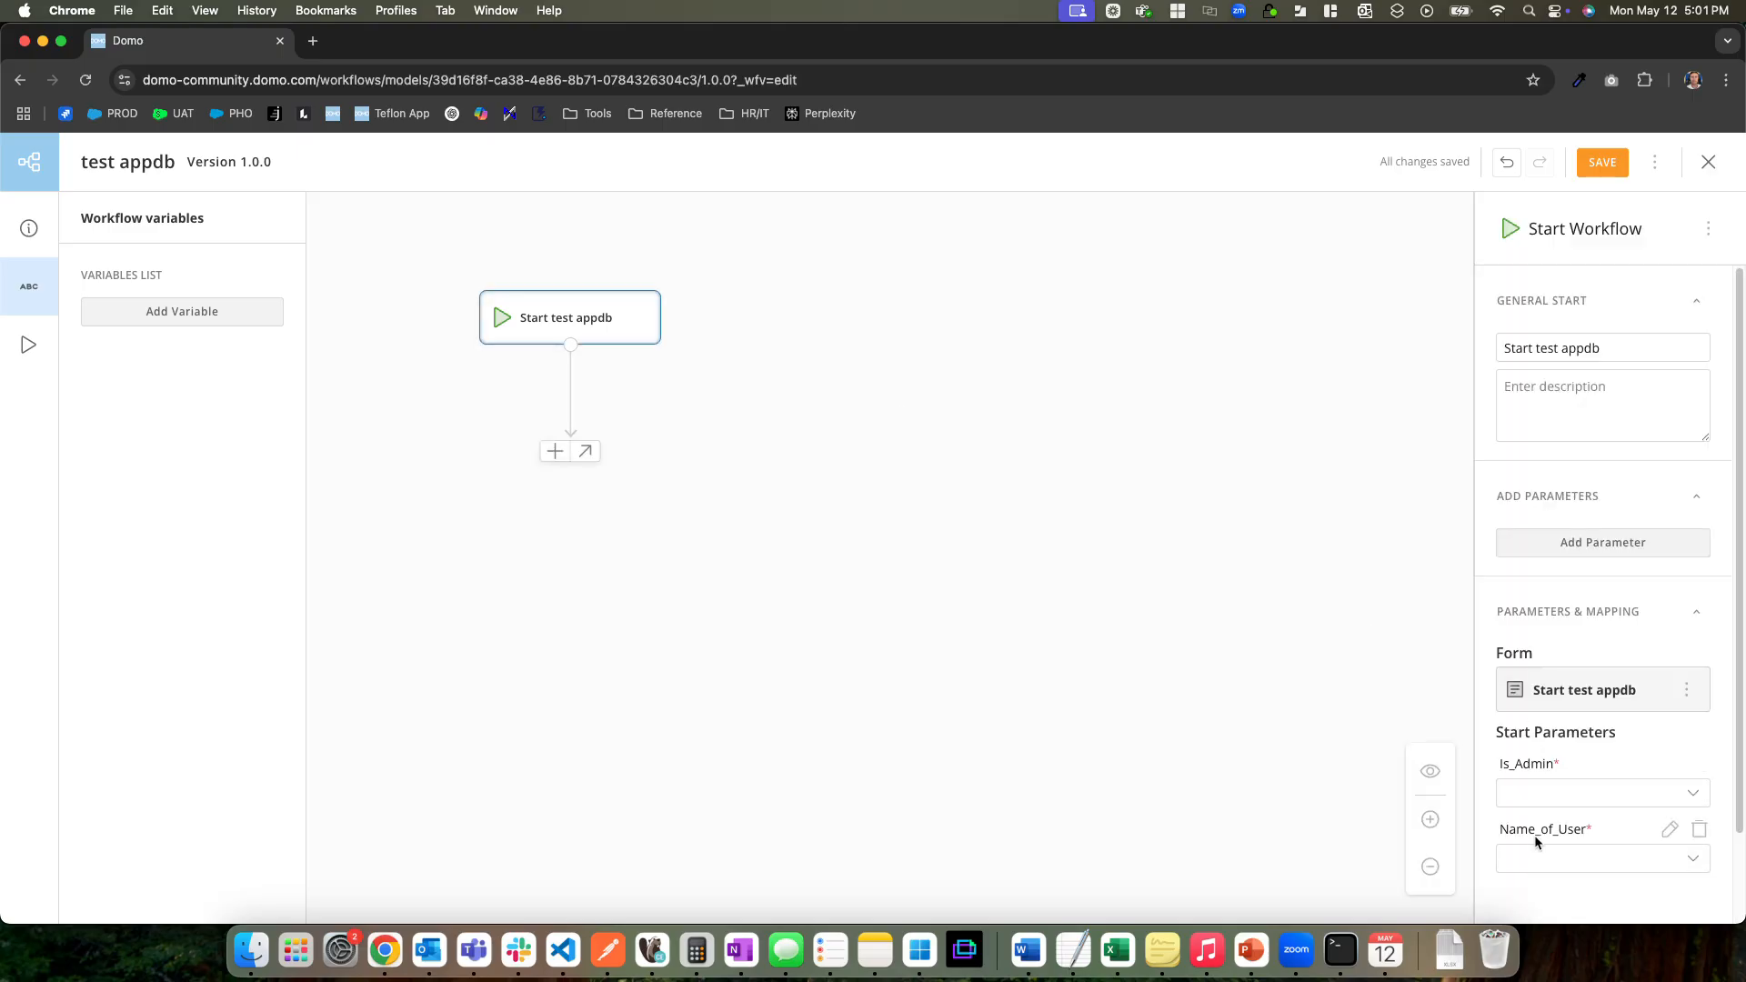
click(211, 318)
click(1007, 523)
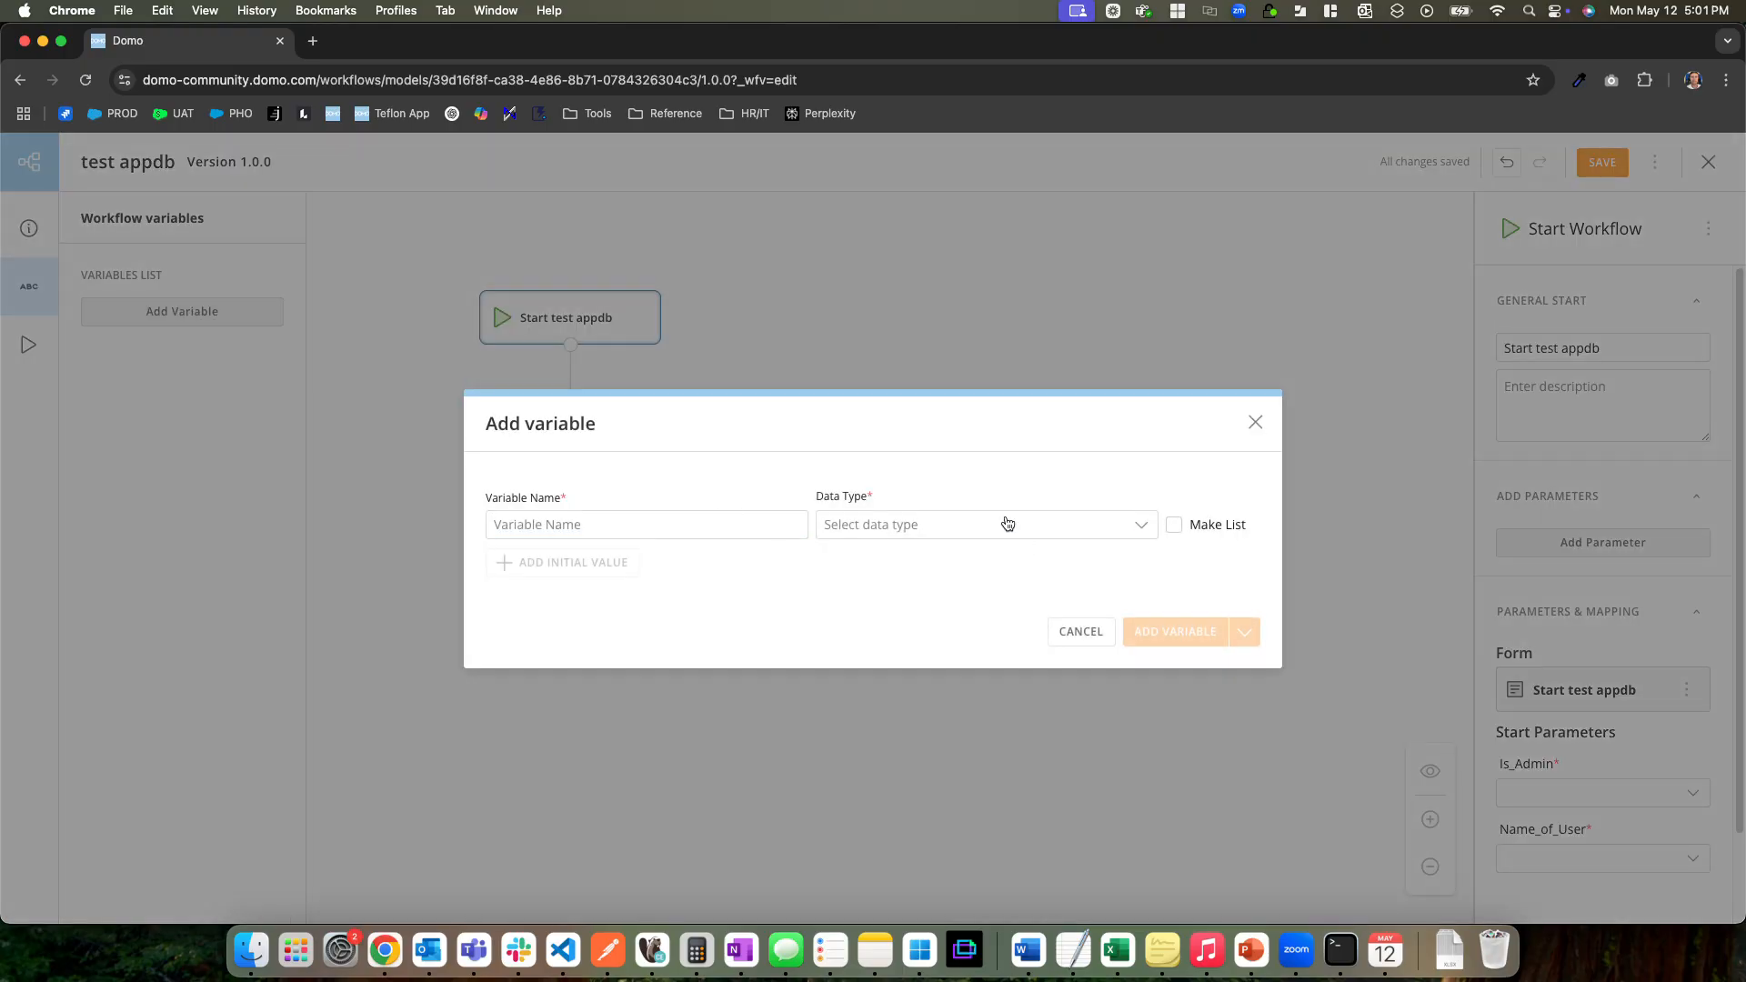
scroll(946, 728, down, 3)
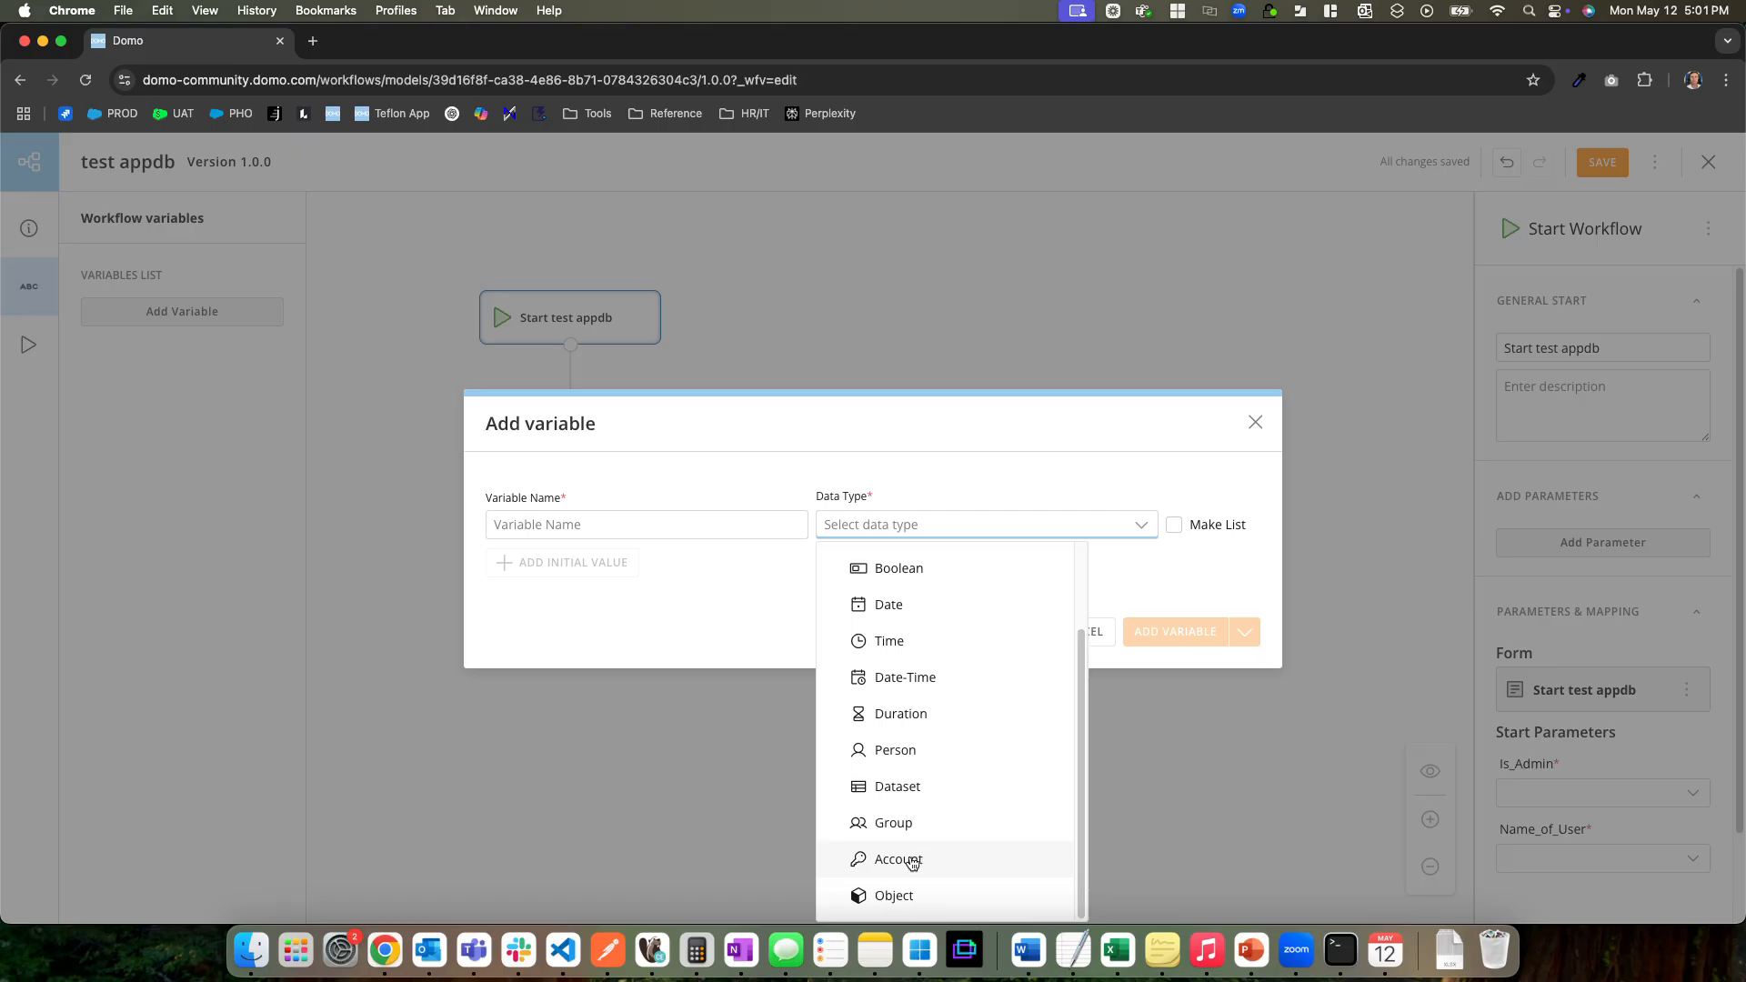
click(878, 894)
click(586, 516)
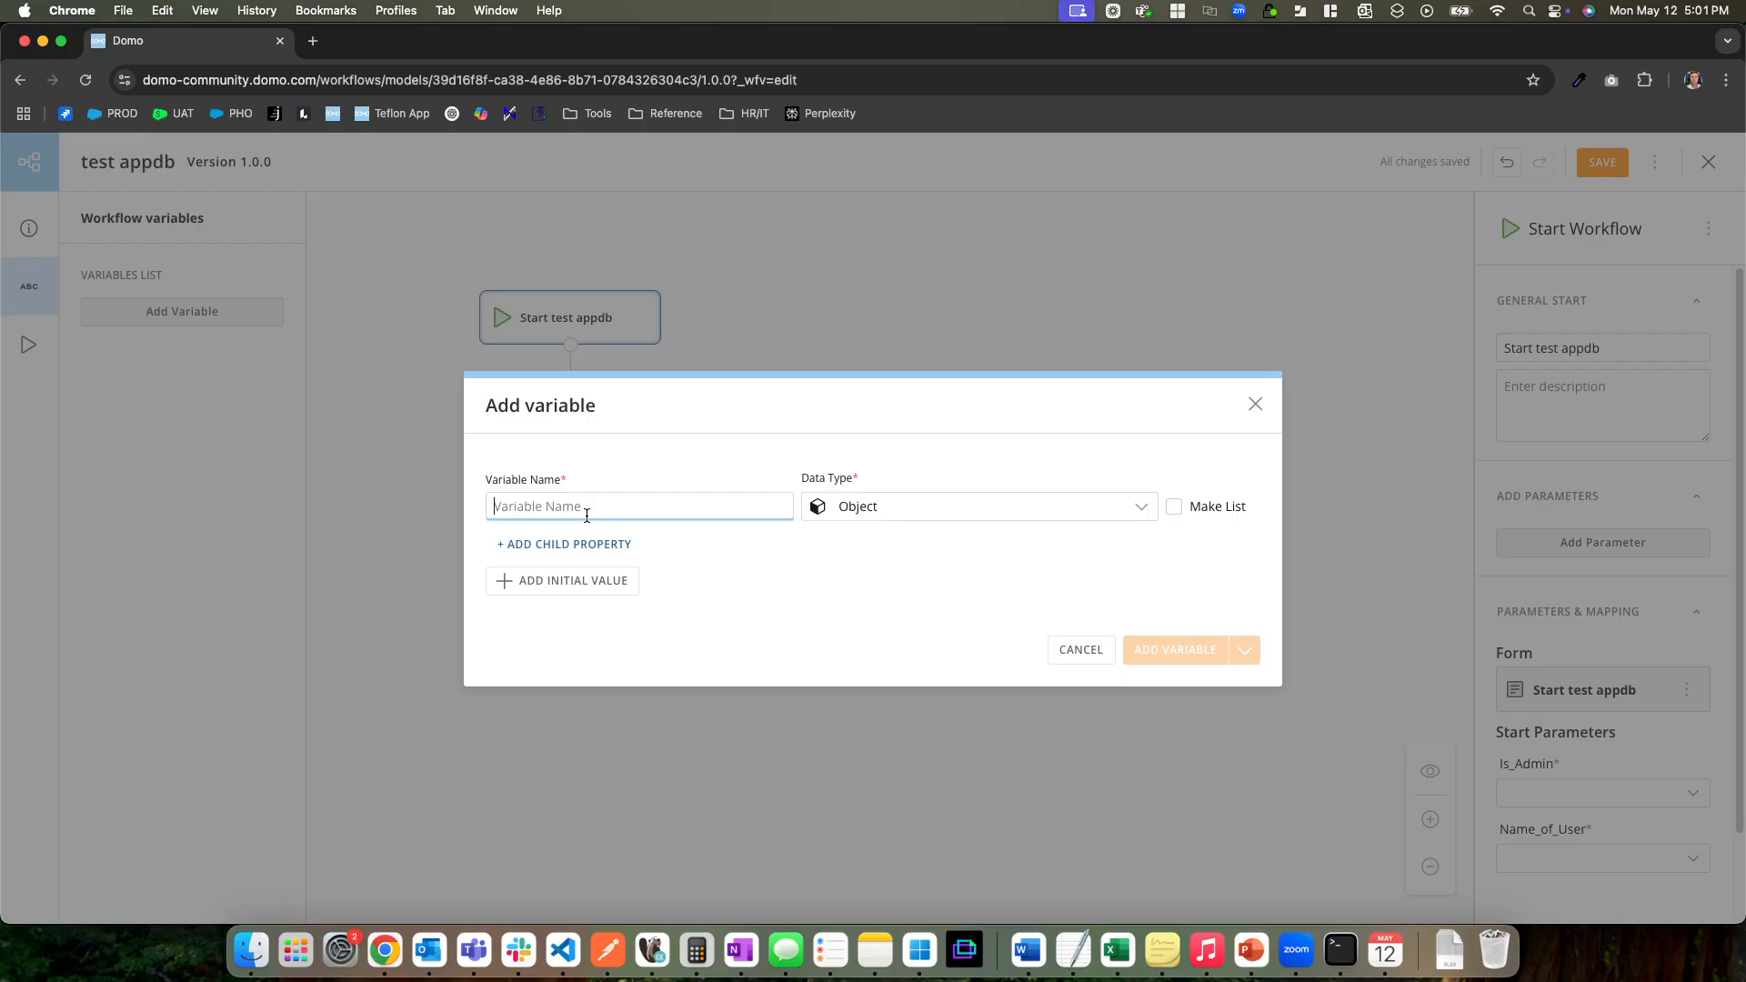
text(Us)
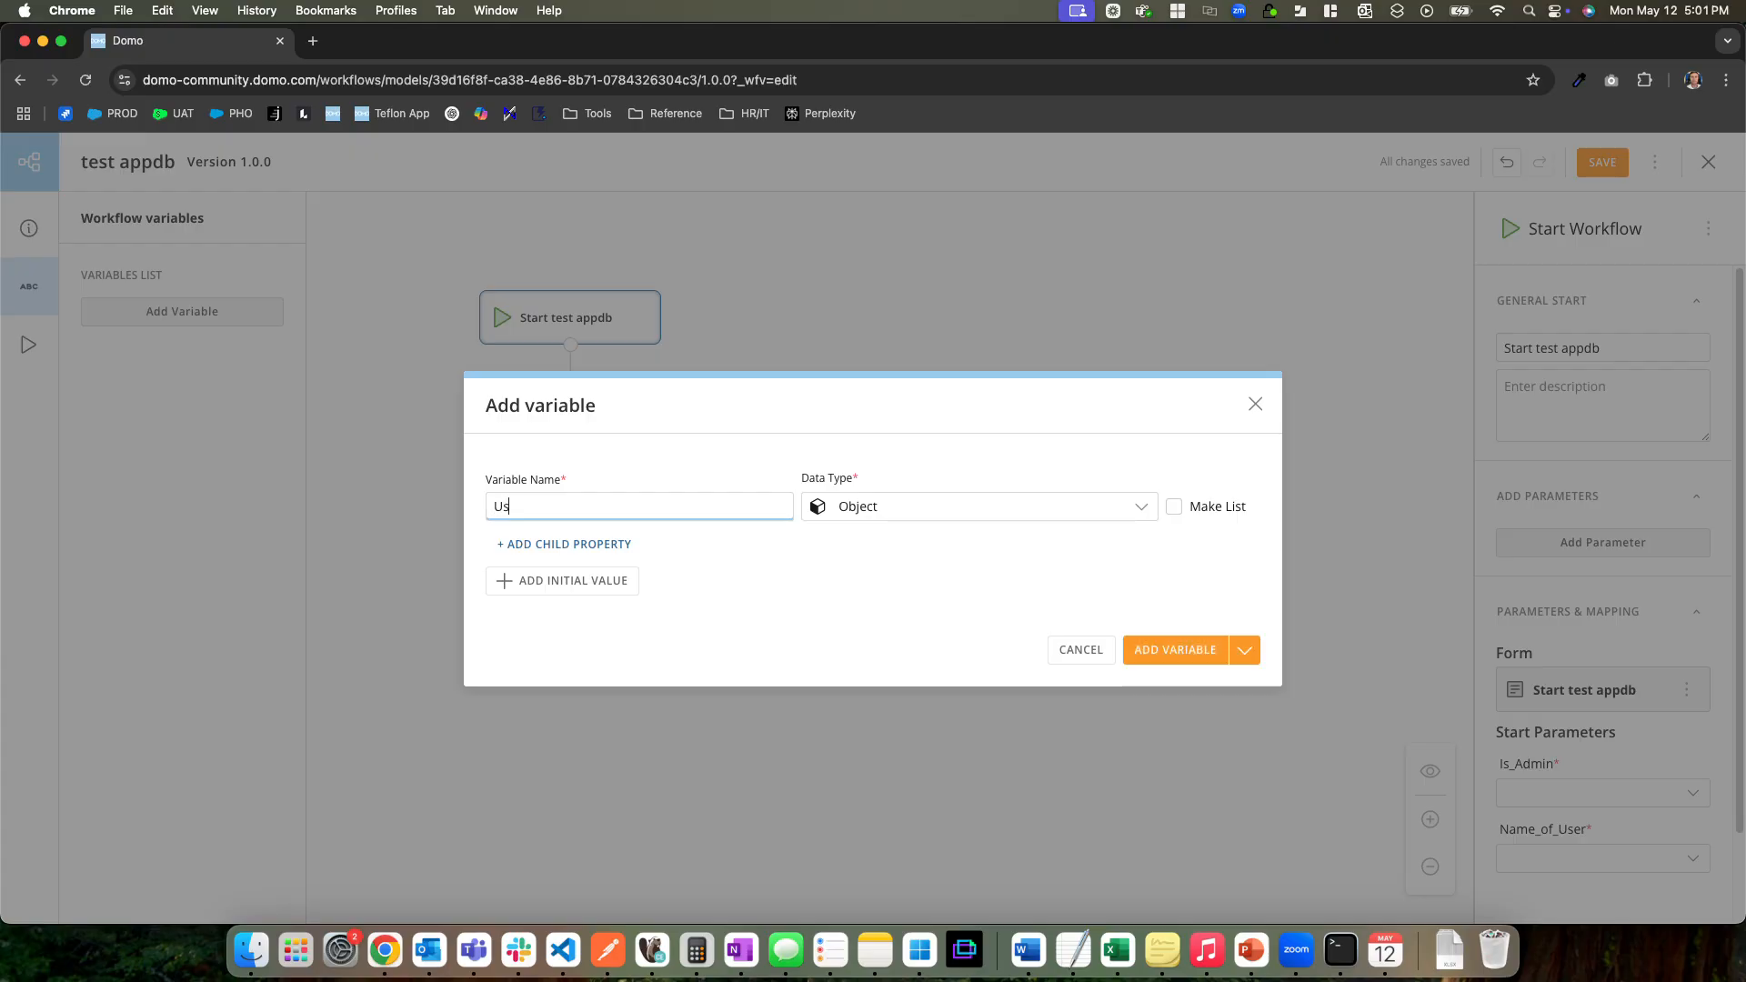
text(erObject)
Add a child property named Is_Admin with the data type Boolean to UserObject
click(522, 544)
click(553, 564)
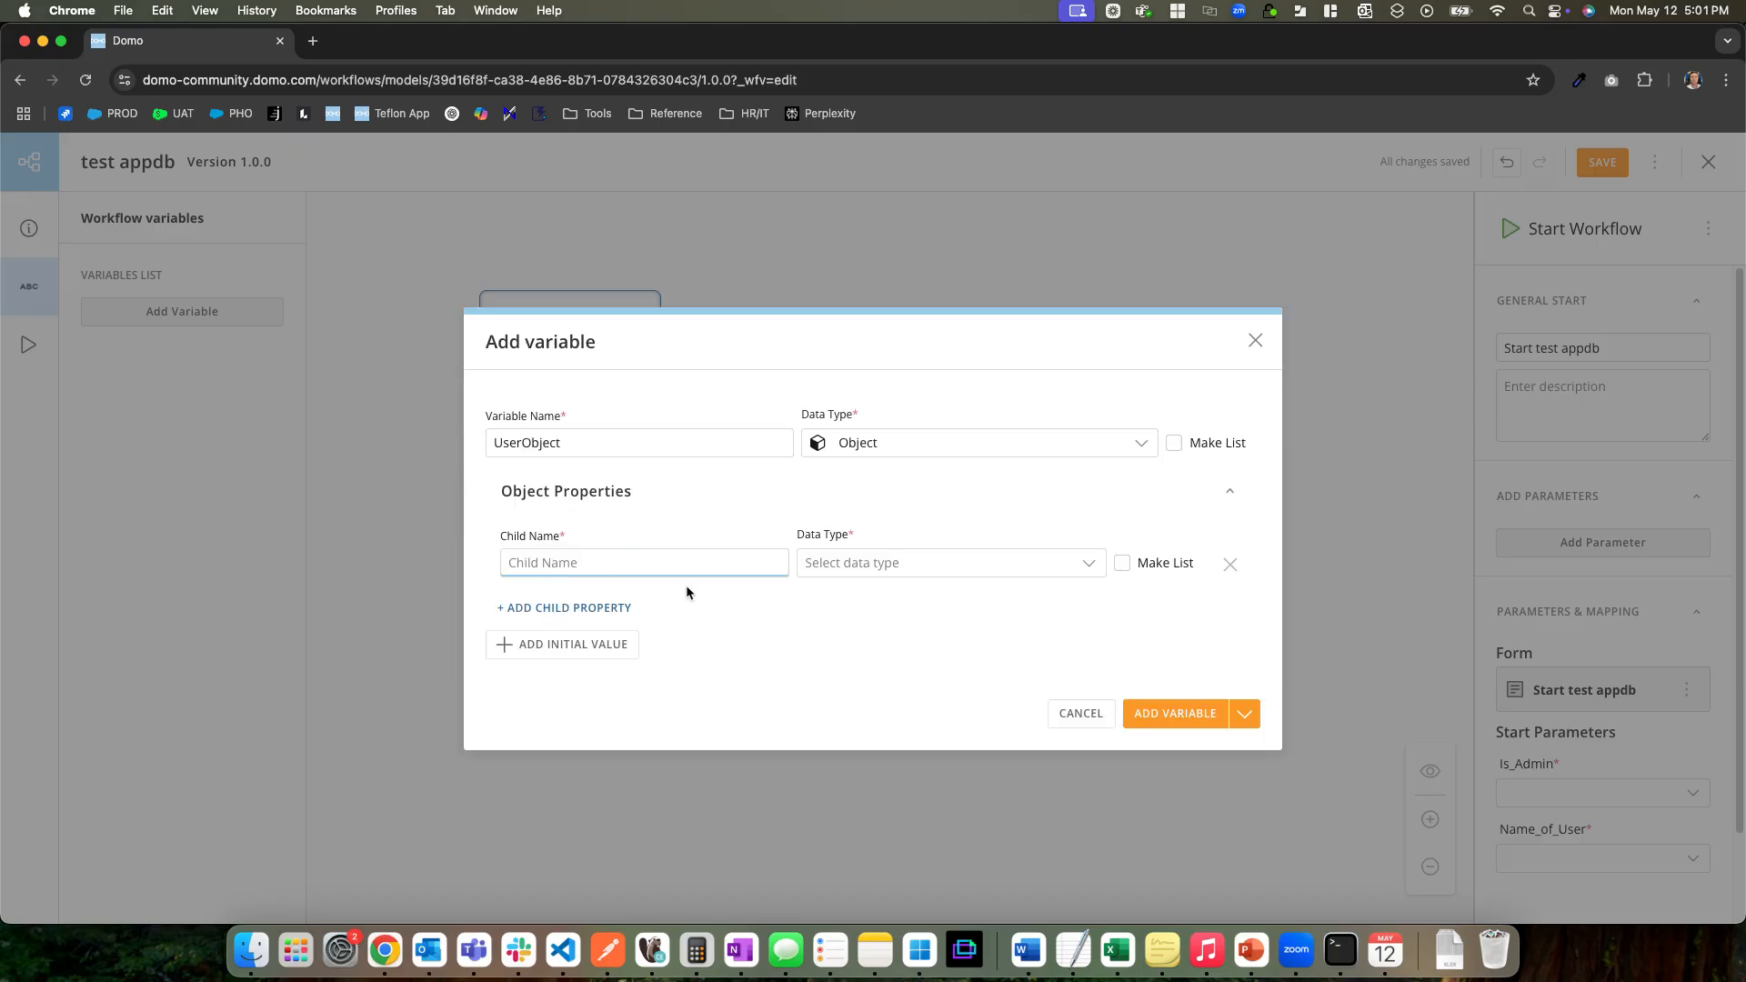
click(903, 566)
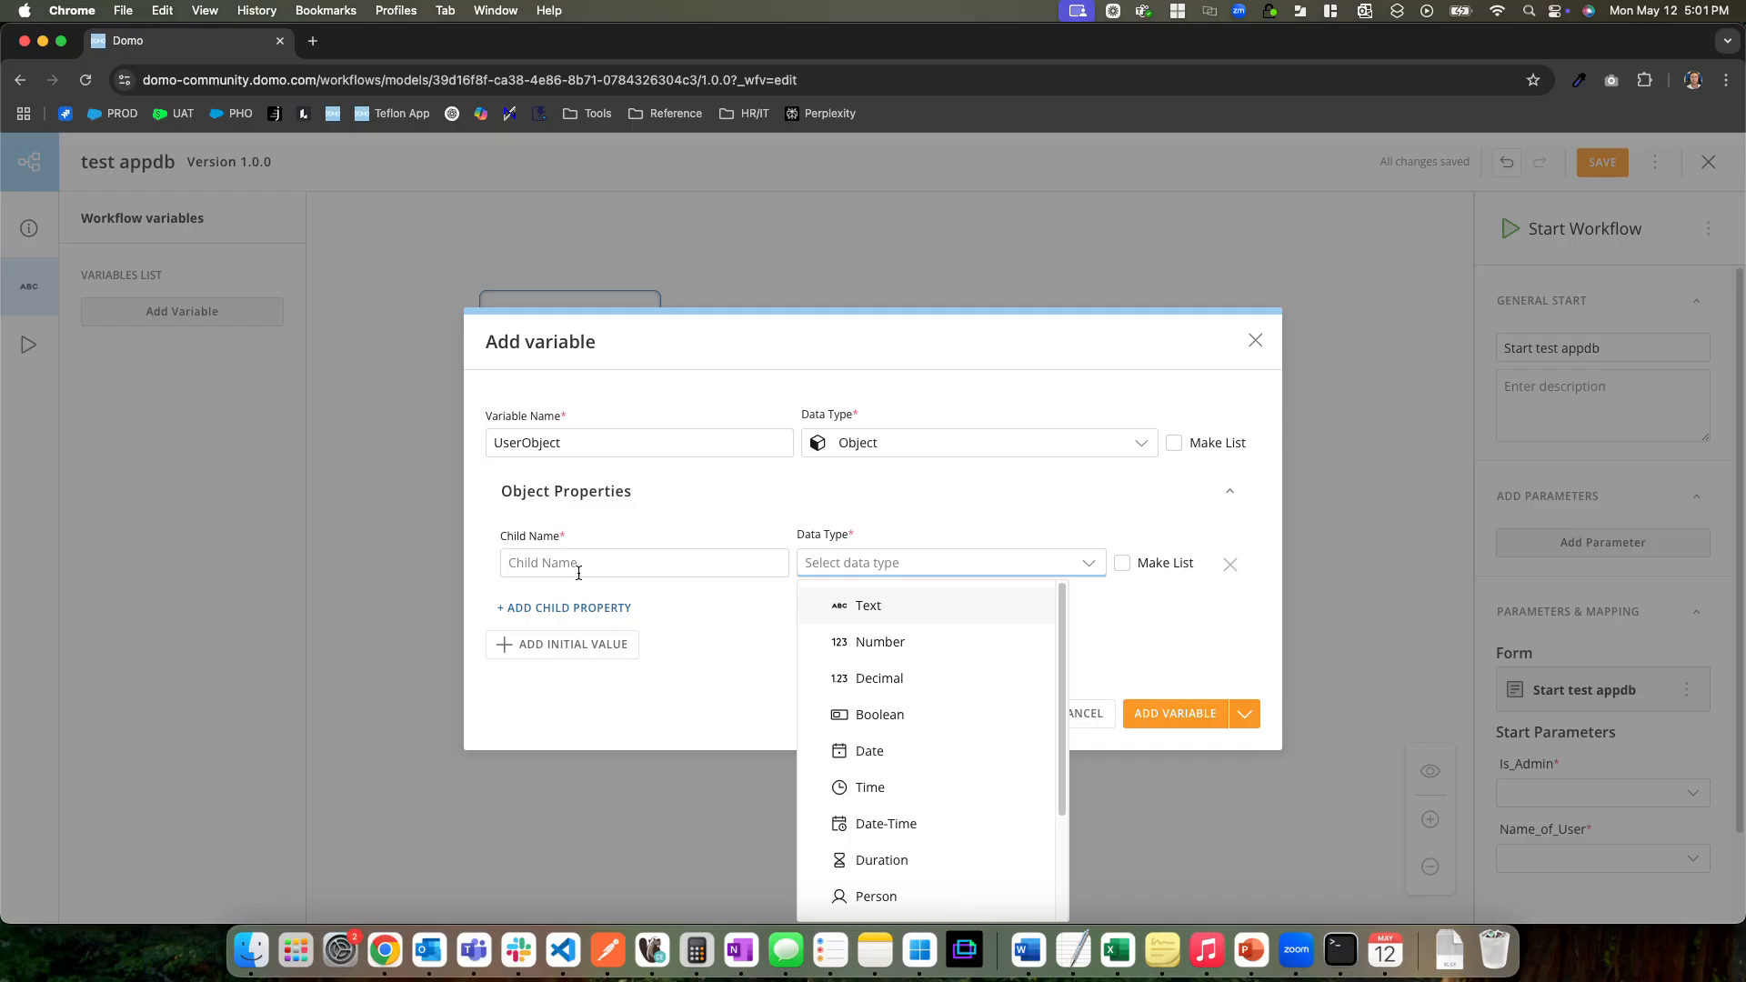
click(573, 563)
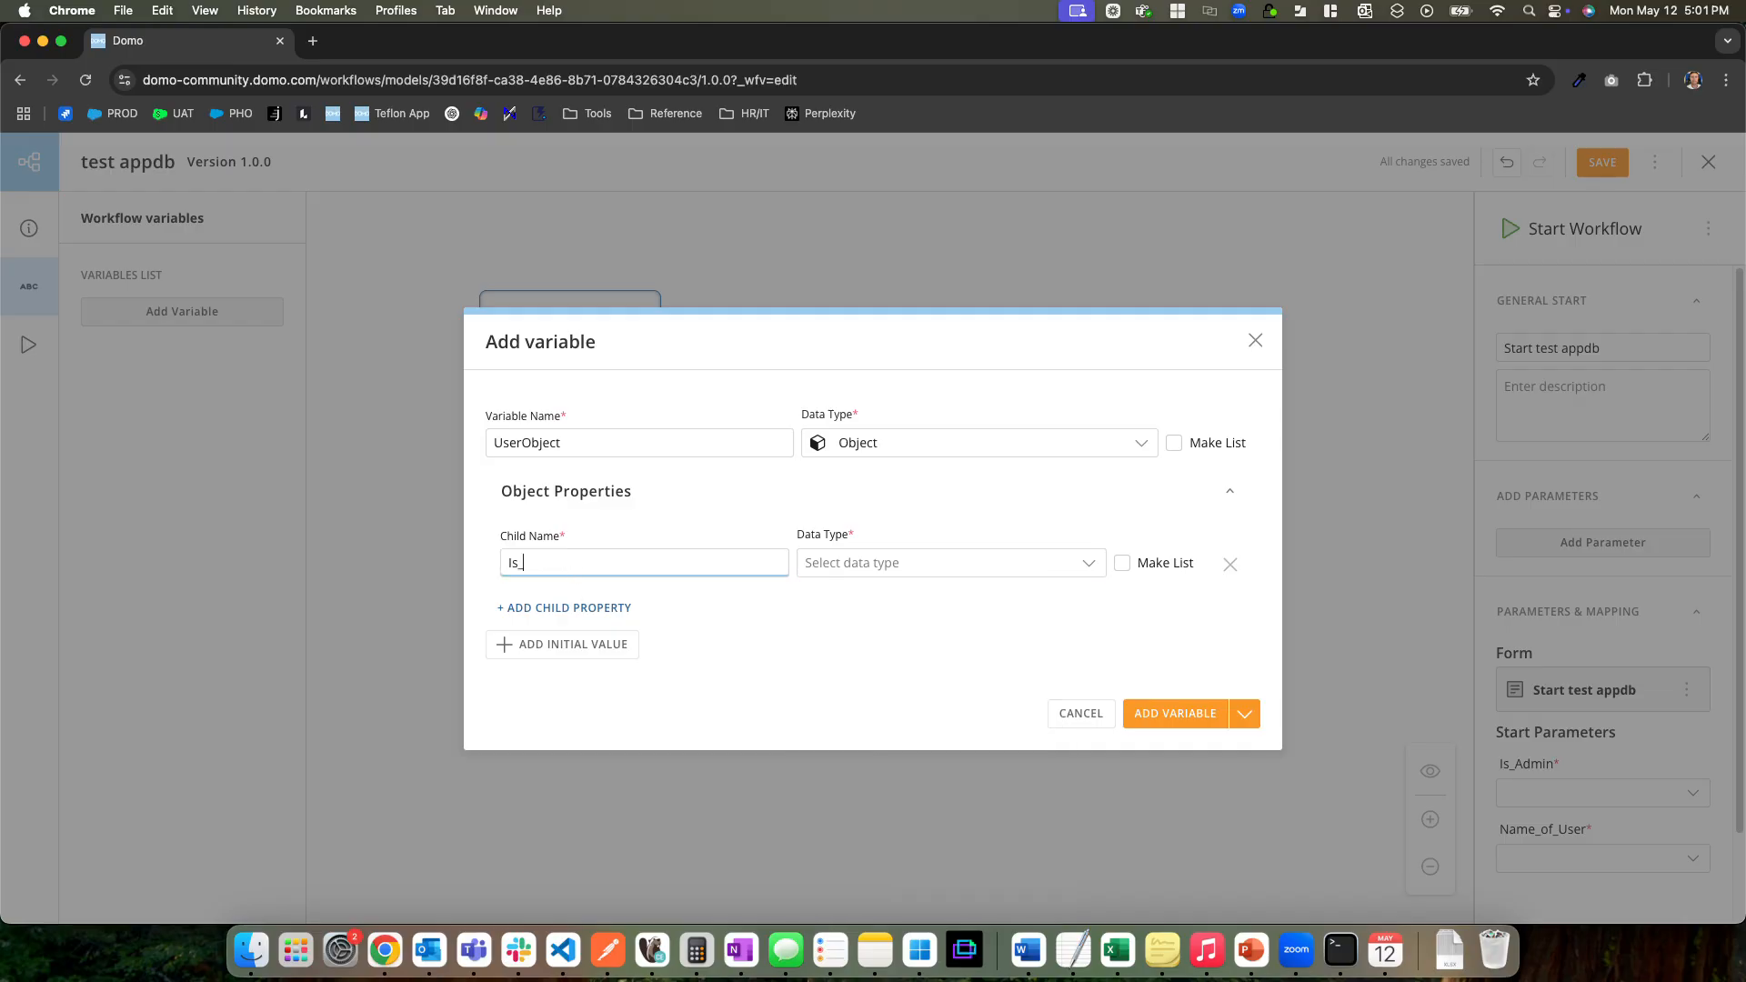
click(870, 567)
click(860, 606)
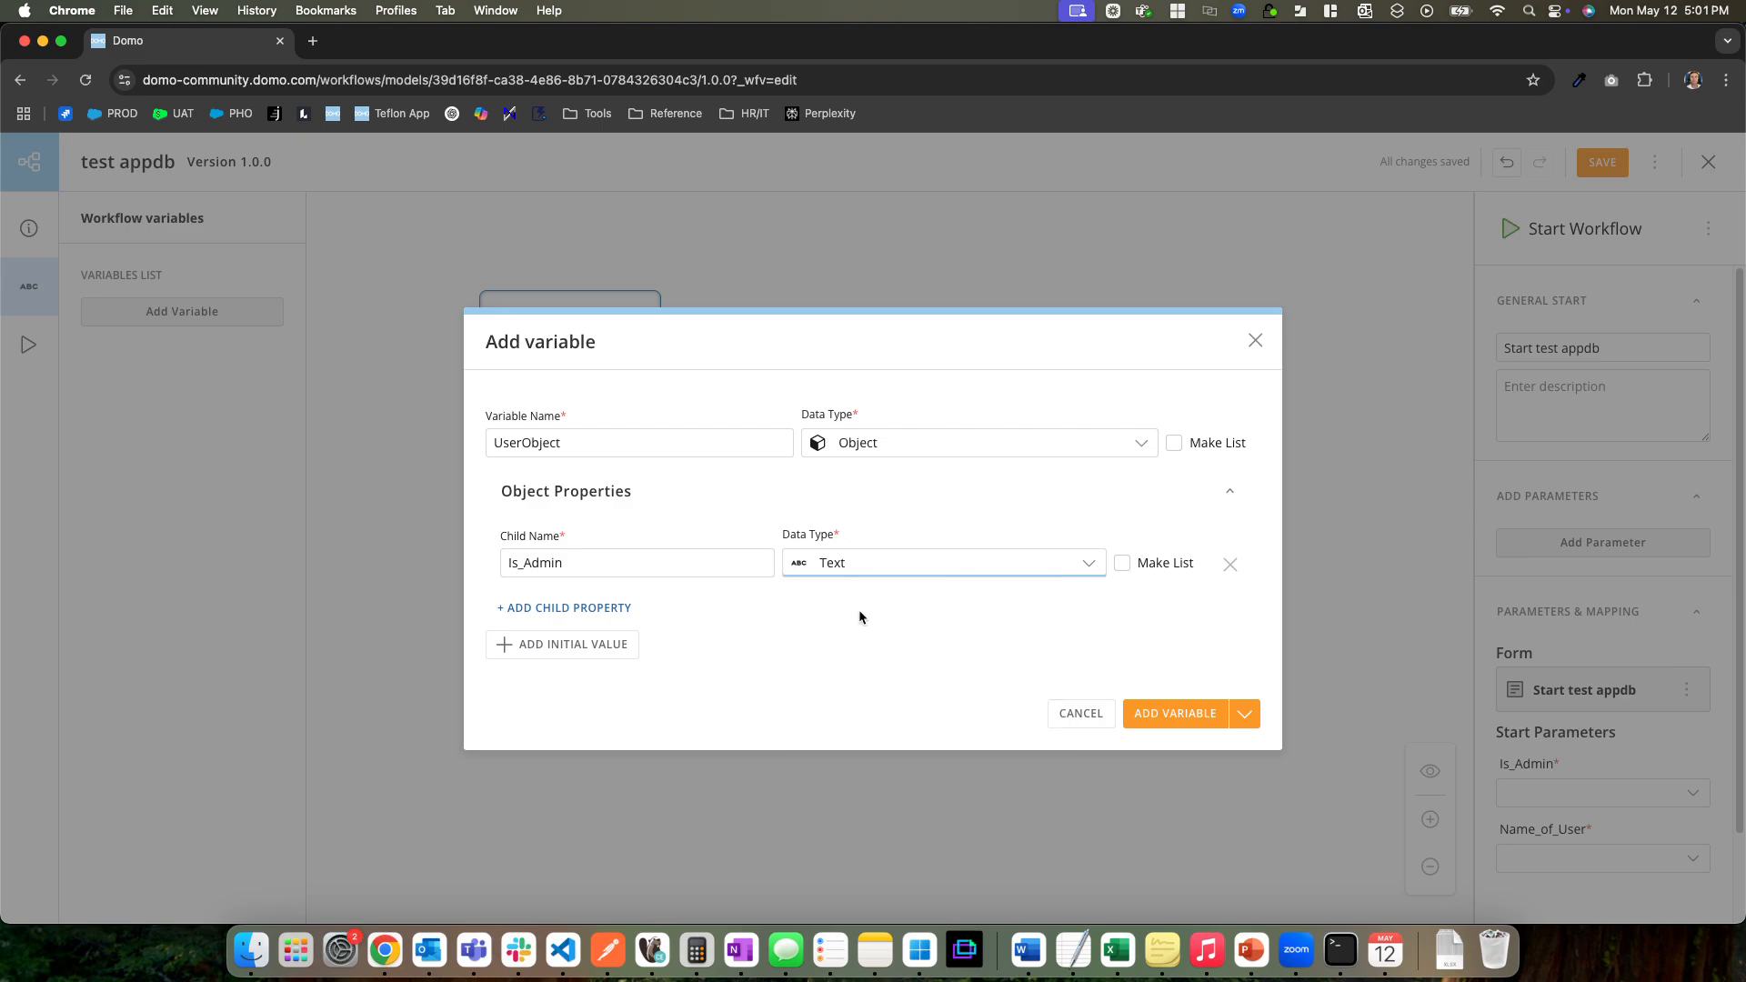
click(873, 573)
click(869, 709)
Add a second child property named Name_of_User with the data type Text and create the UserObject variable
click(542, 611)
text(Name_of_User)
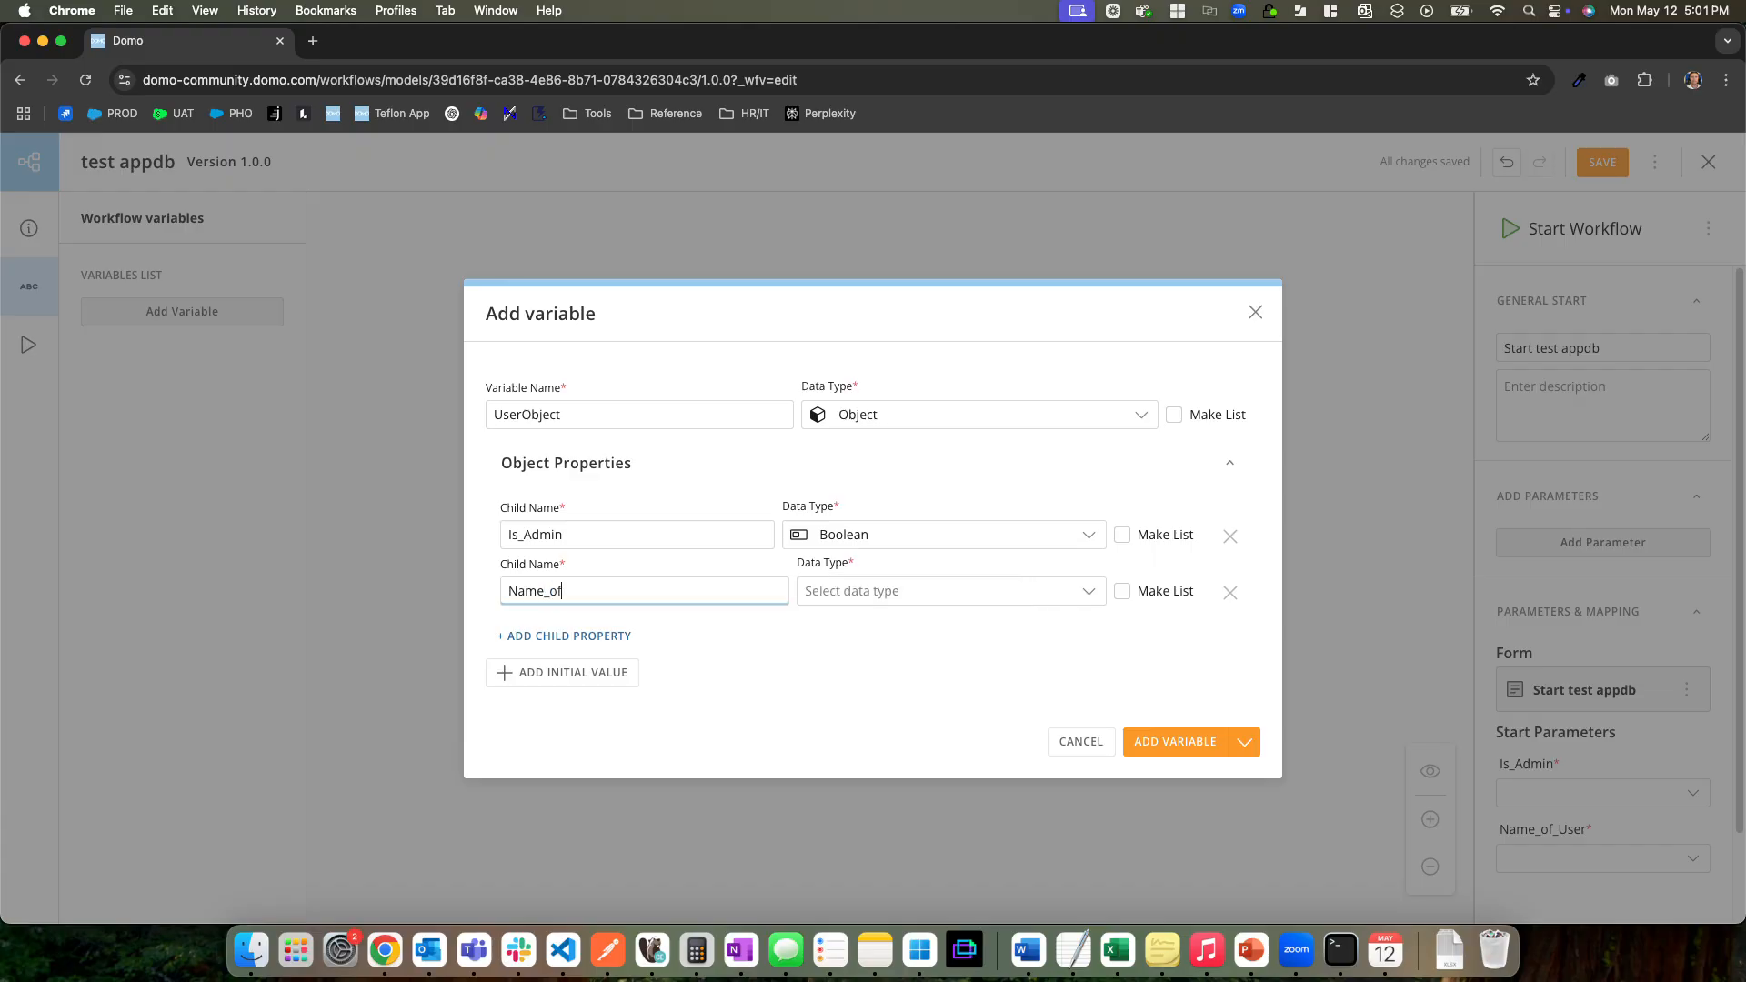
click(937, 589)
click(894, 632)
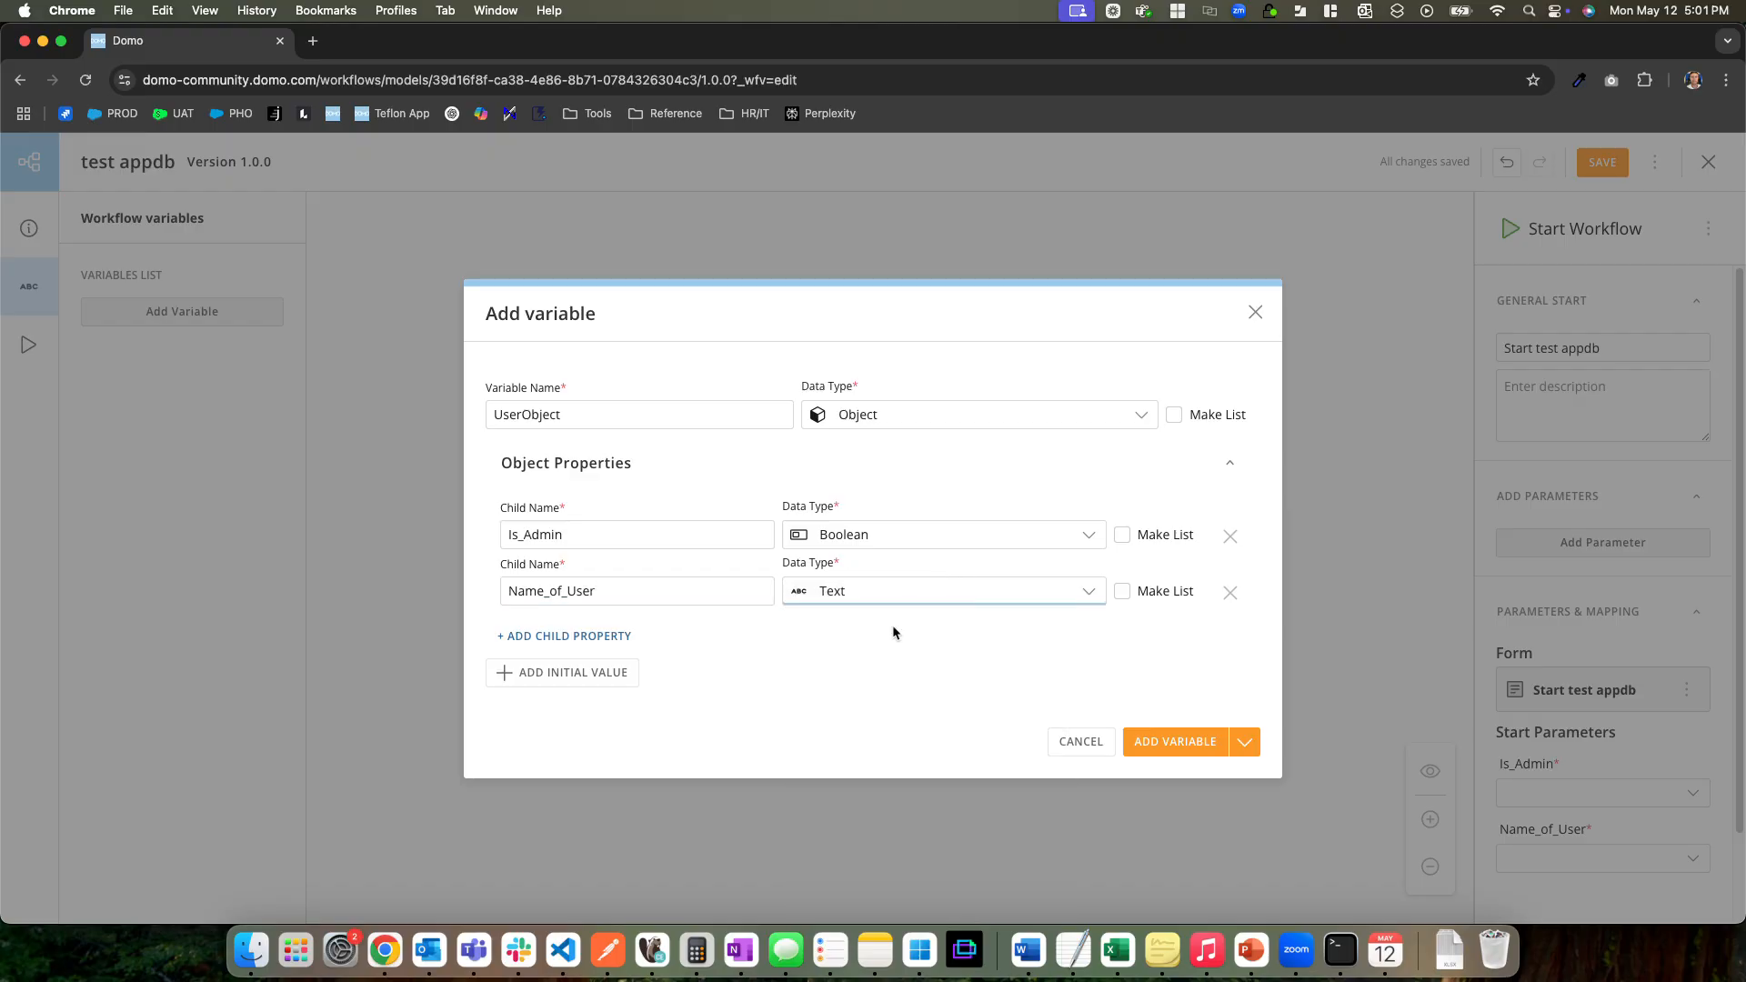
click(1182, 742)
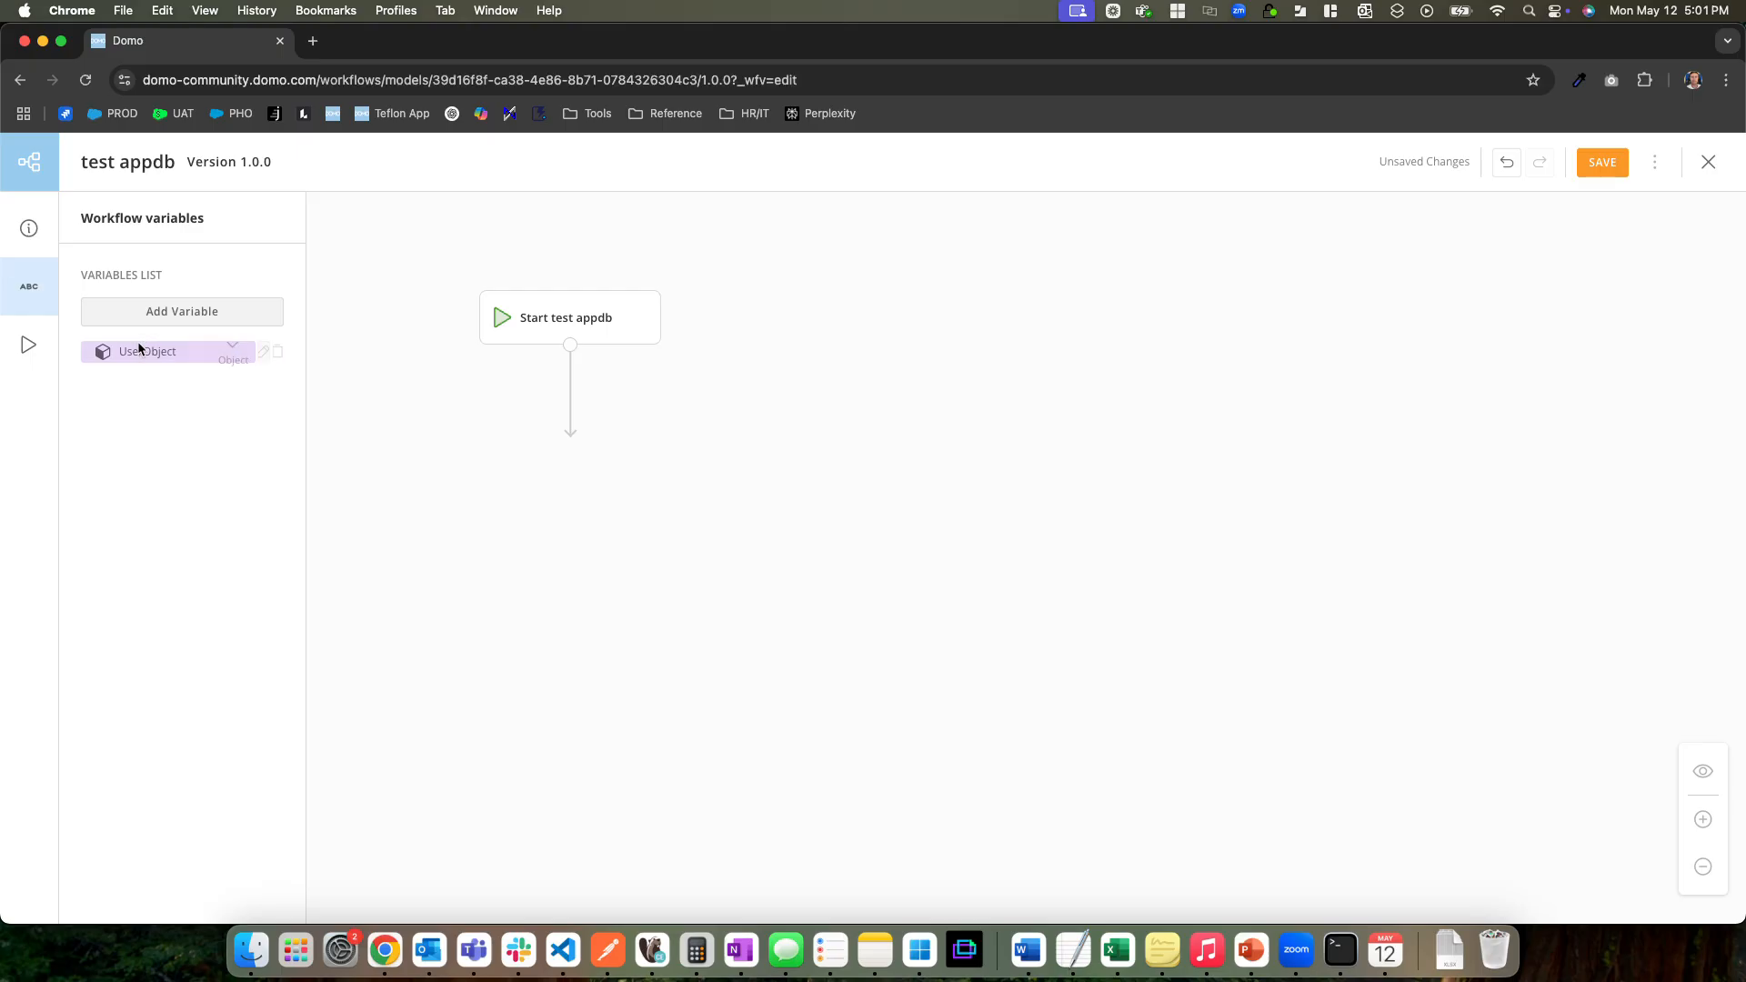
Review how the Start shape's Is_Admin and Name_of_User parameters are mapped
click(568, 318)
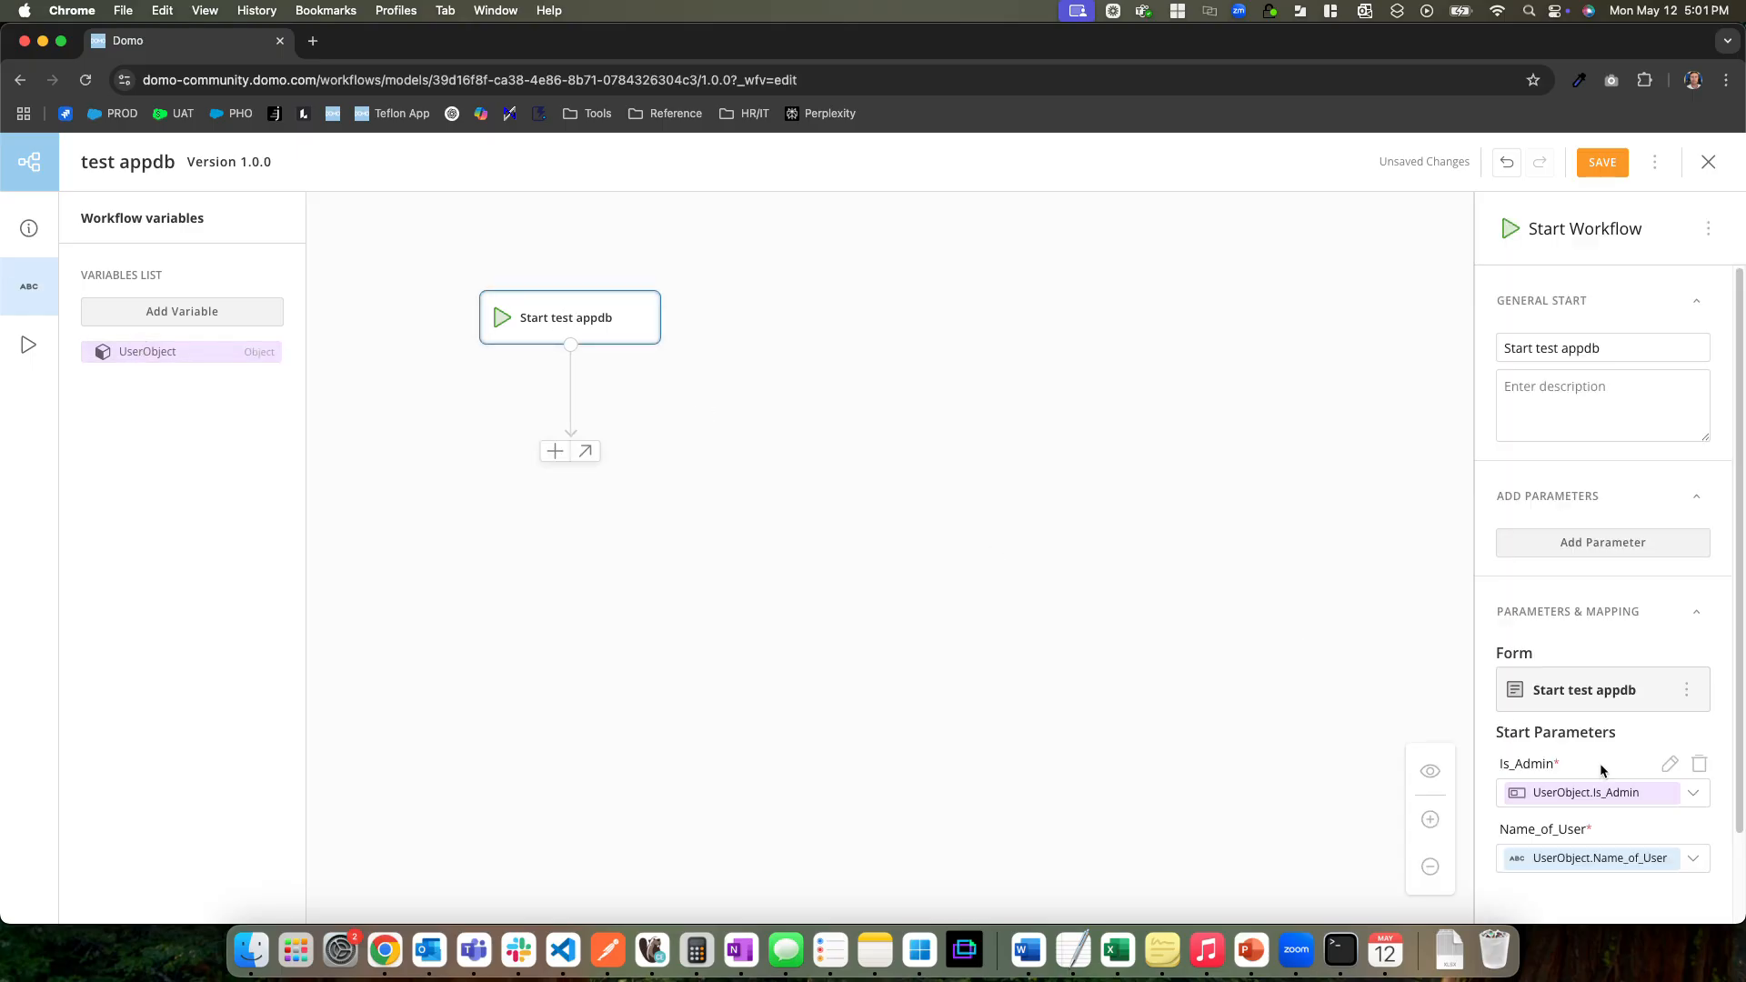
scroll(1599, 823, down, 1)
scroll(1599, 824, down, 3)
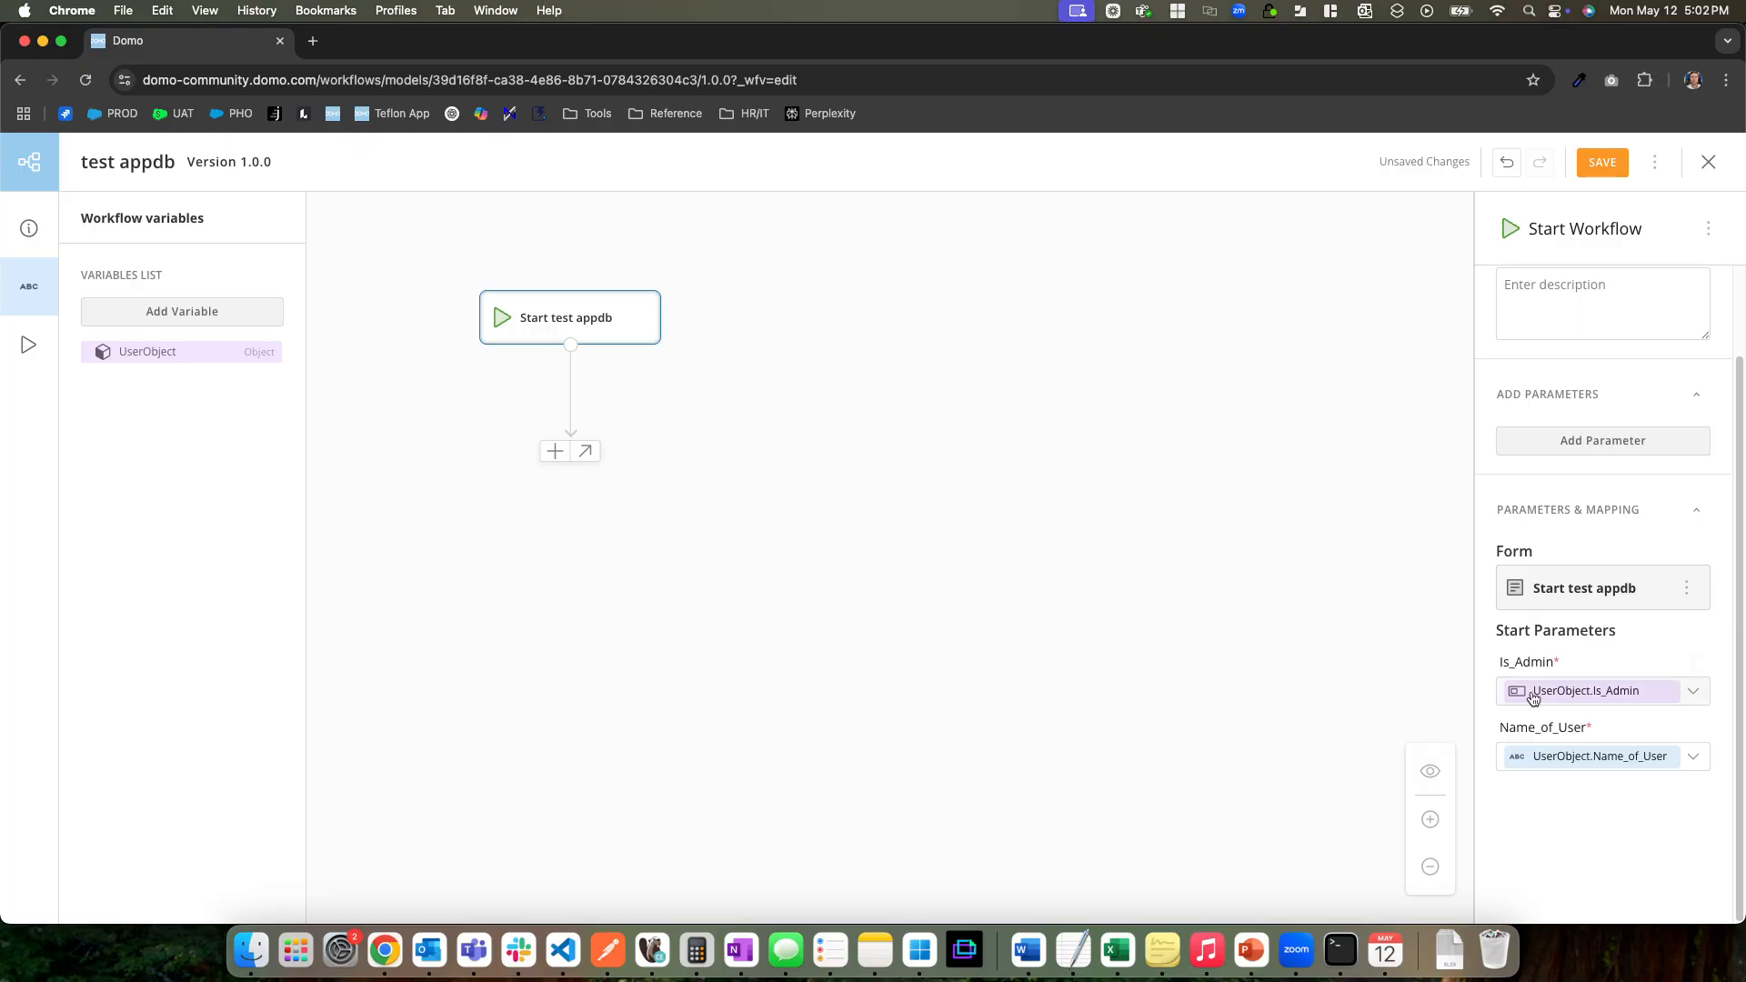
click(612, 475)
Add a new shape after the Start shape and search the custom functions for "appdb" and "docum"
click(564, 331)
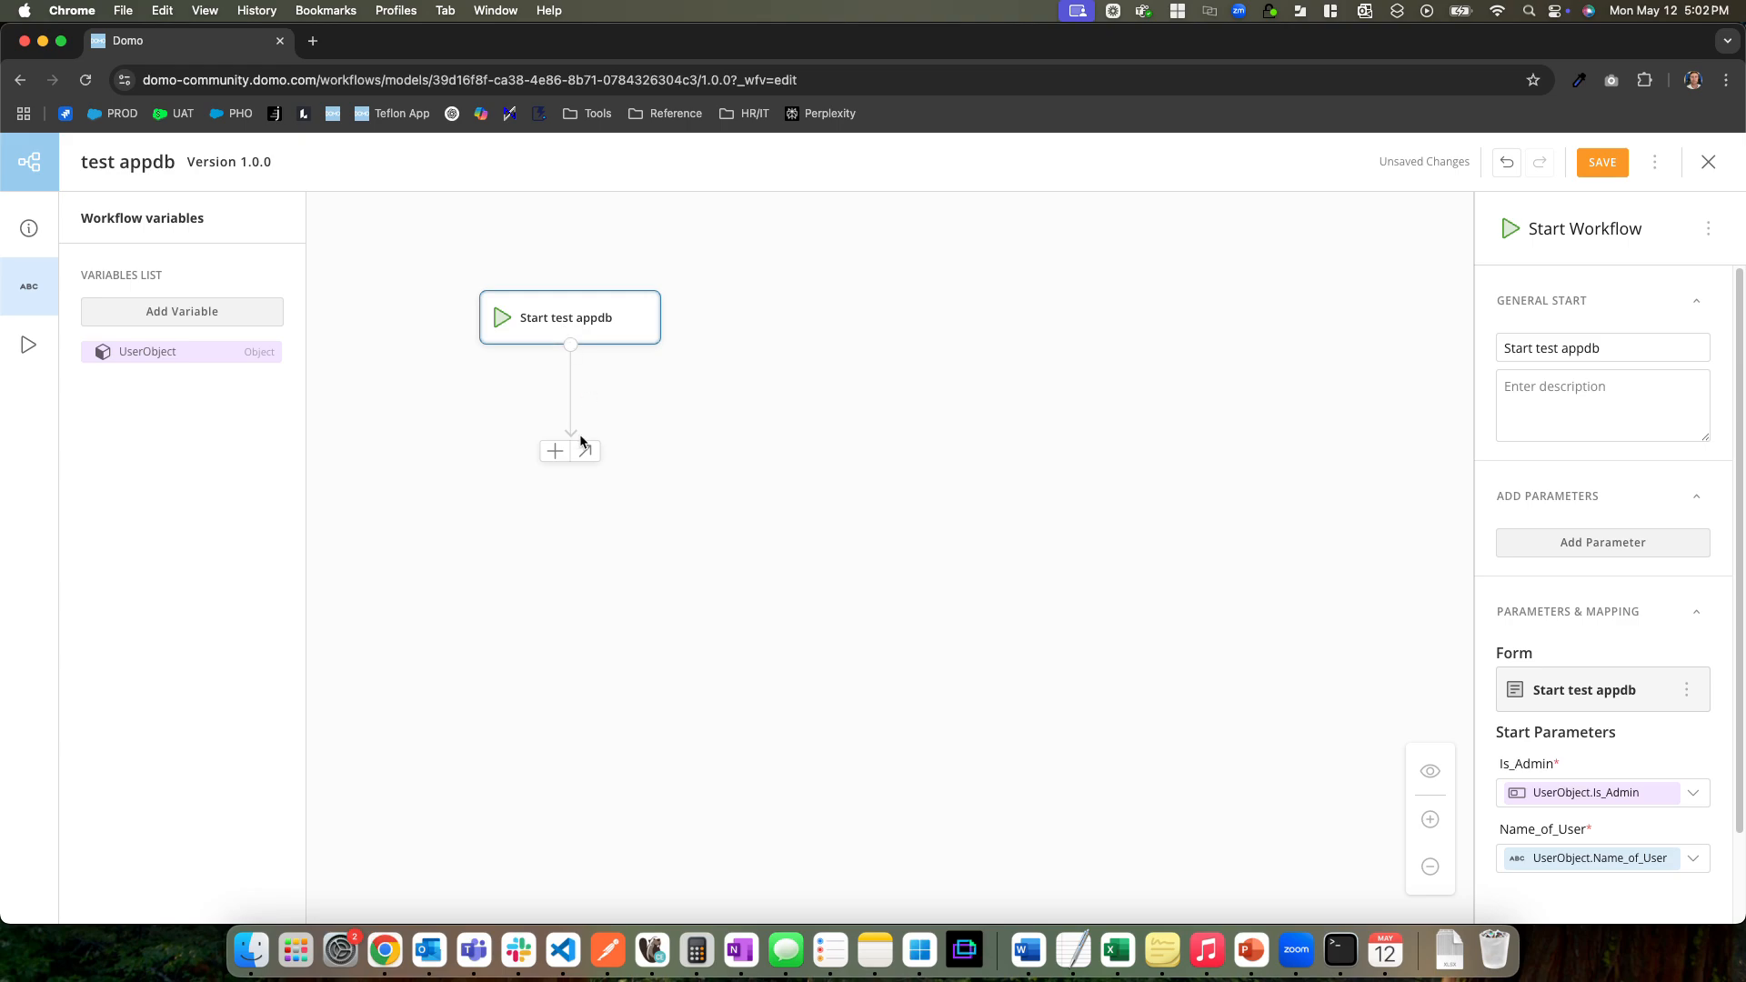
click(555, 451)
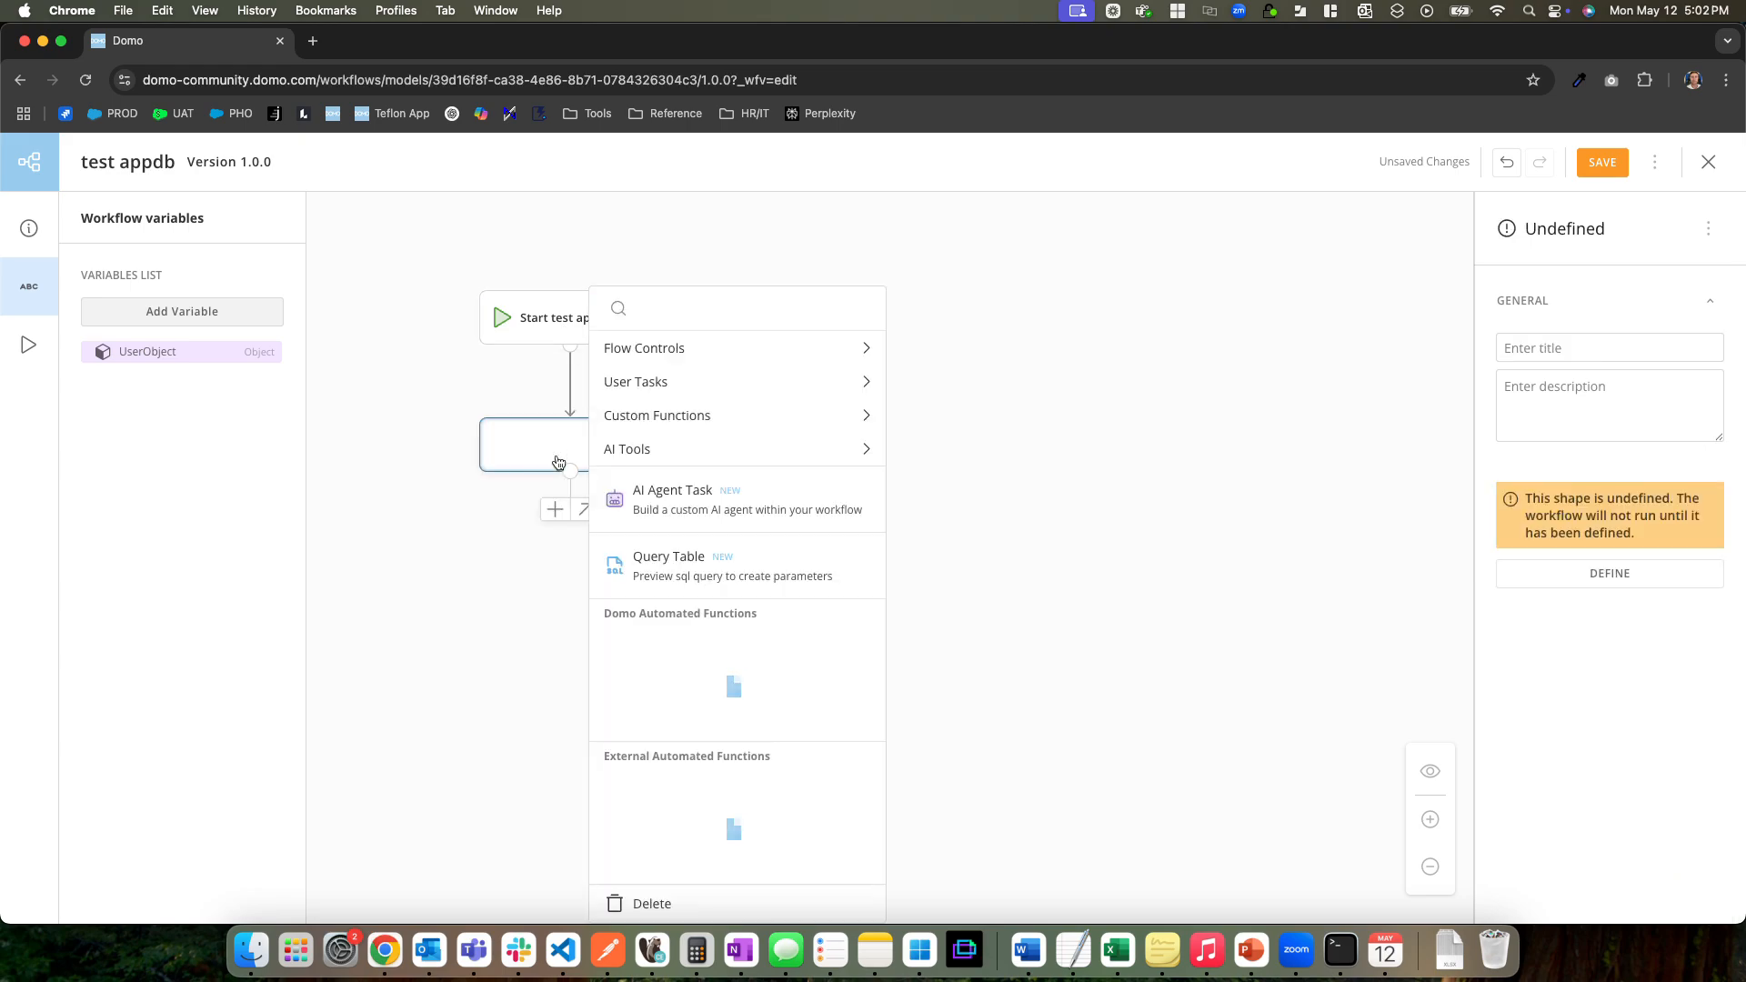
click(683, 421)
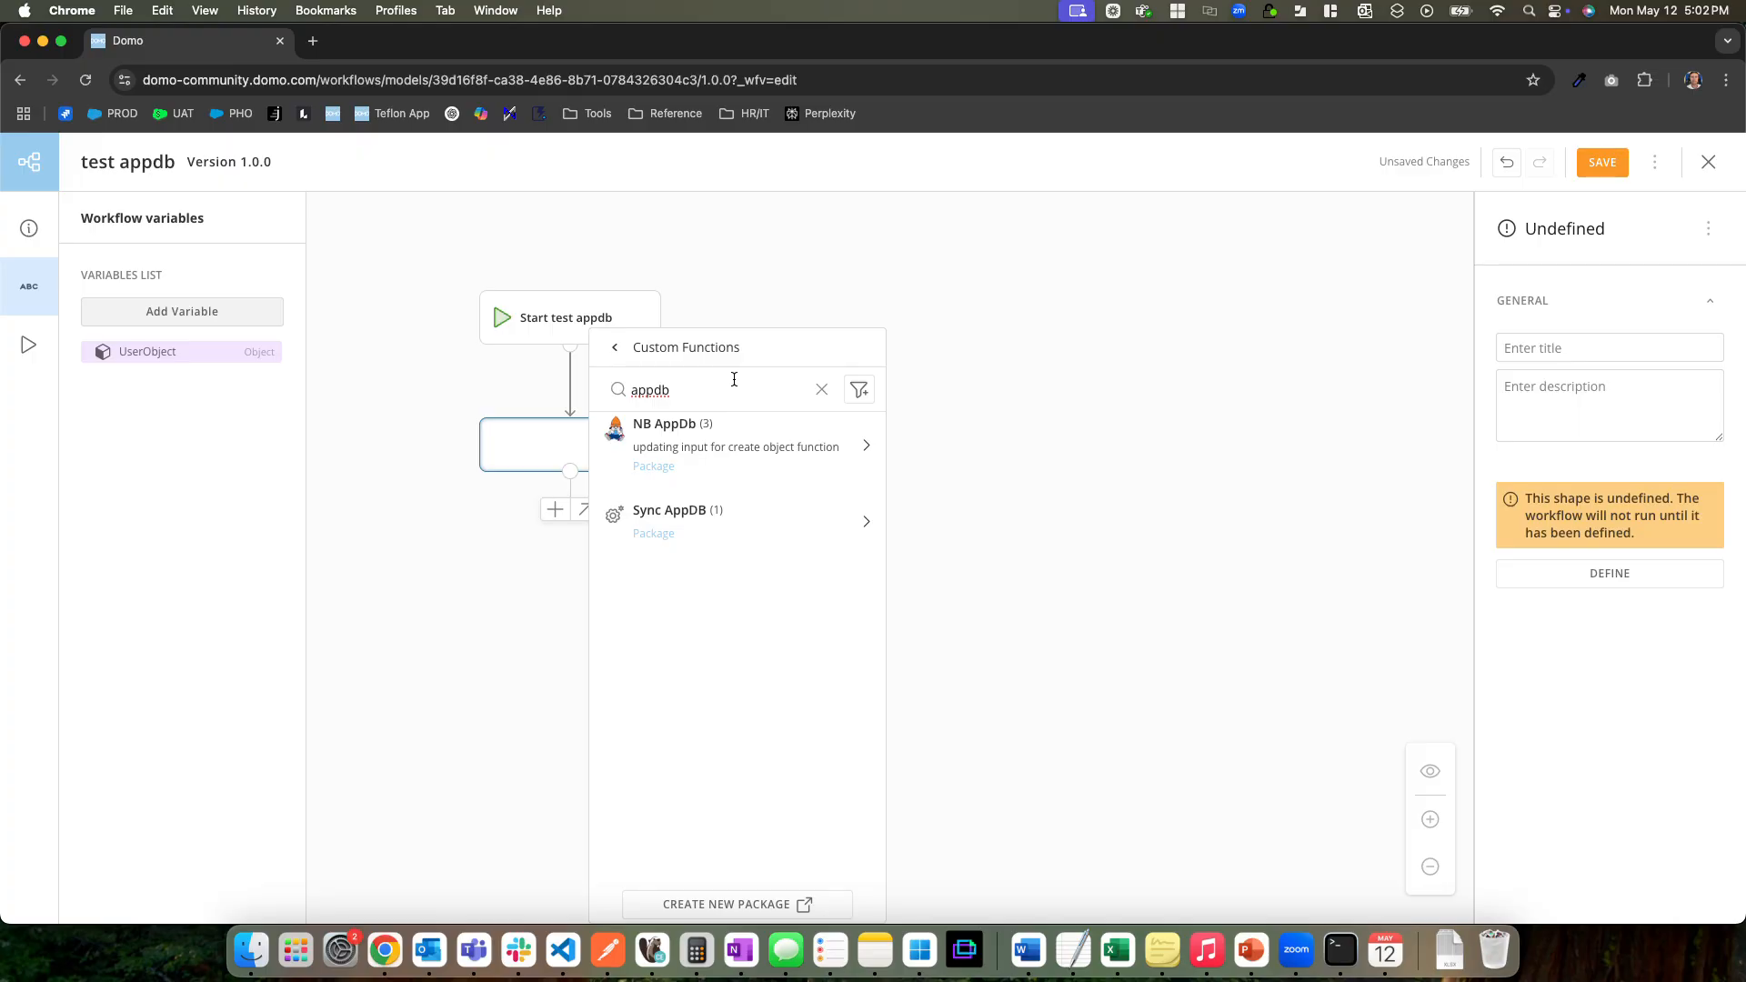
key(super+a)
text(do)
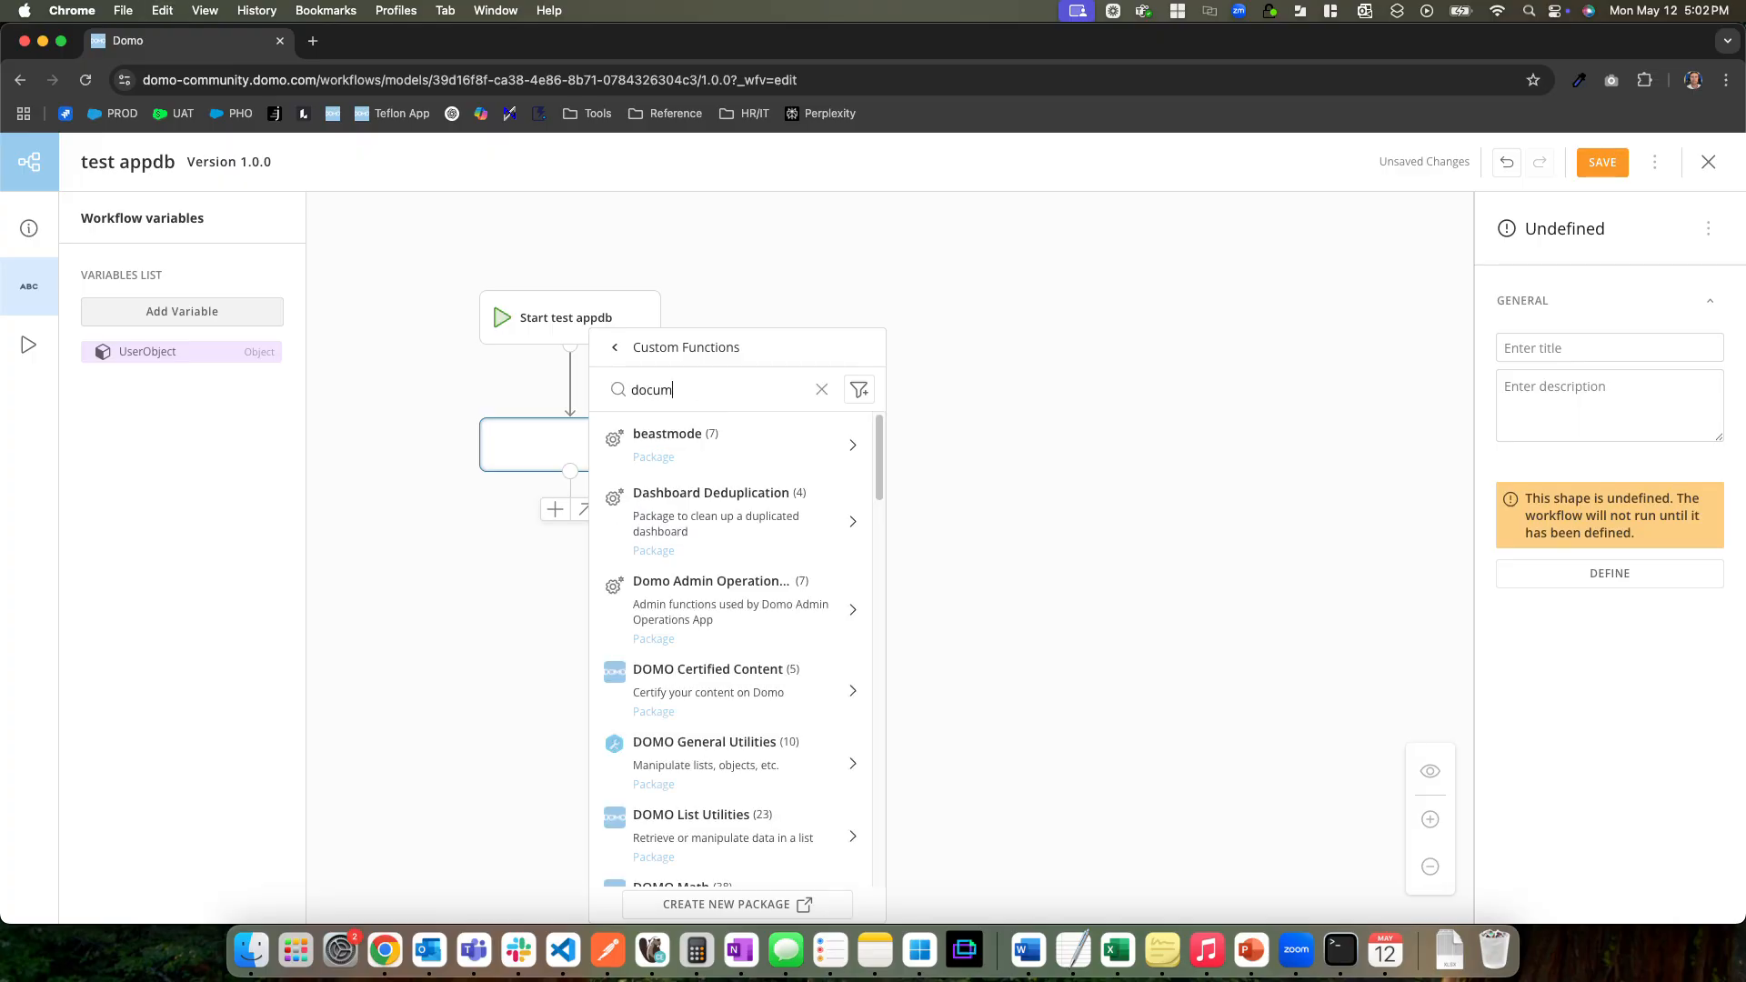
Browse the full list of custom function packages for one that handles AppDB documents
click(605, 351)
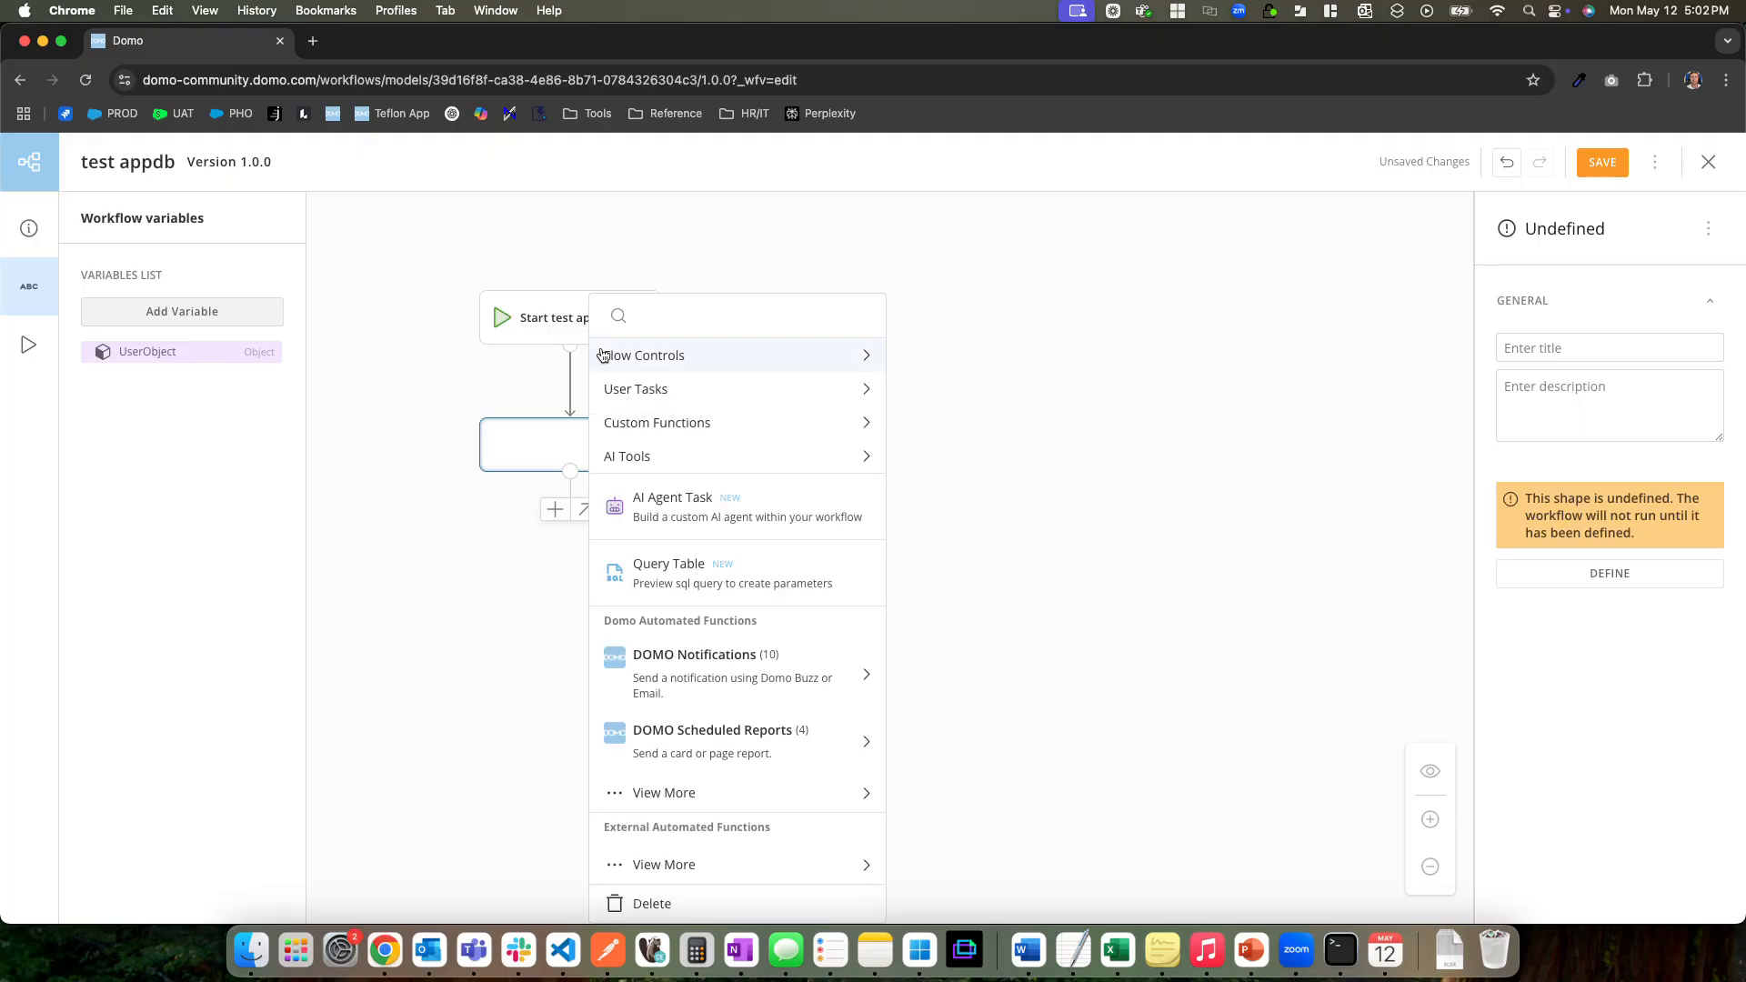
click(732, 429)
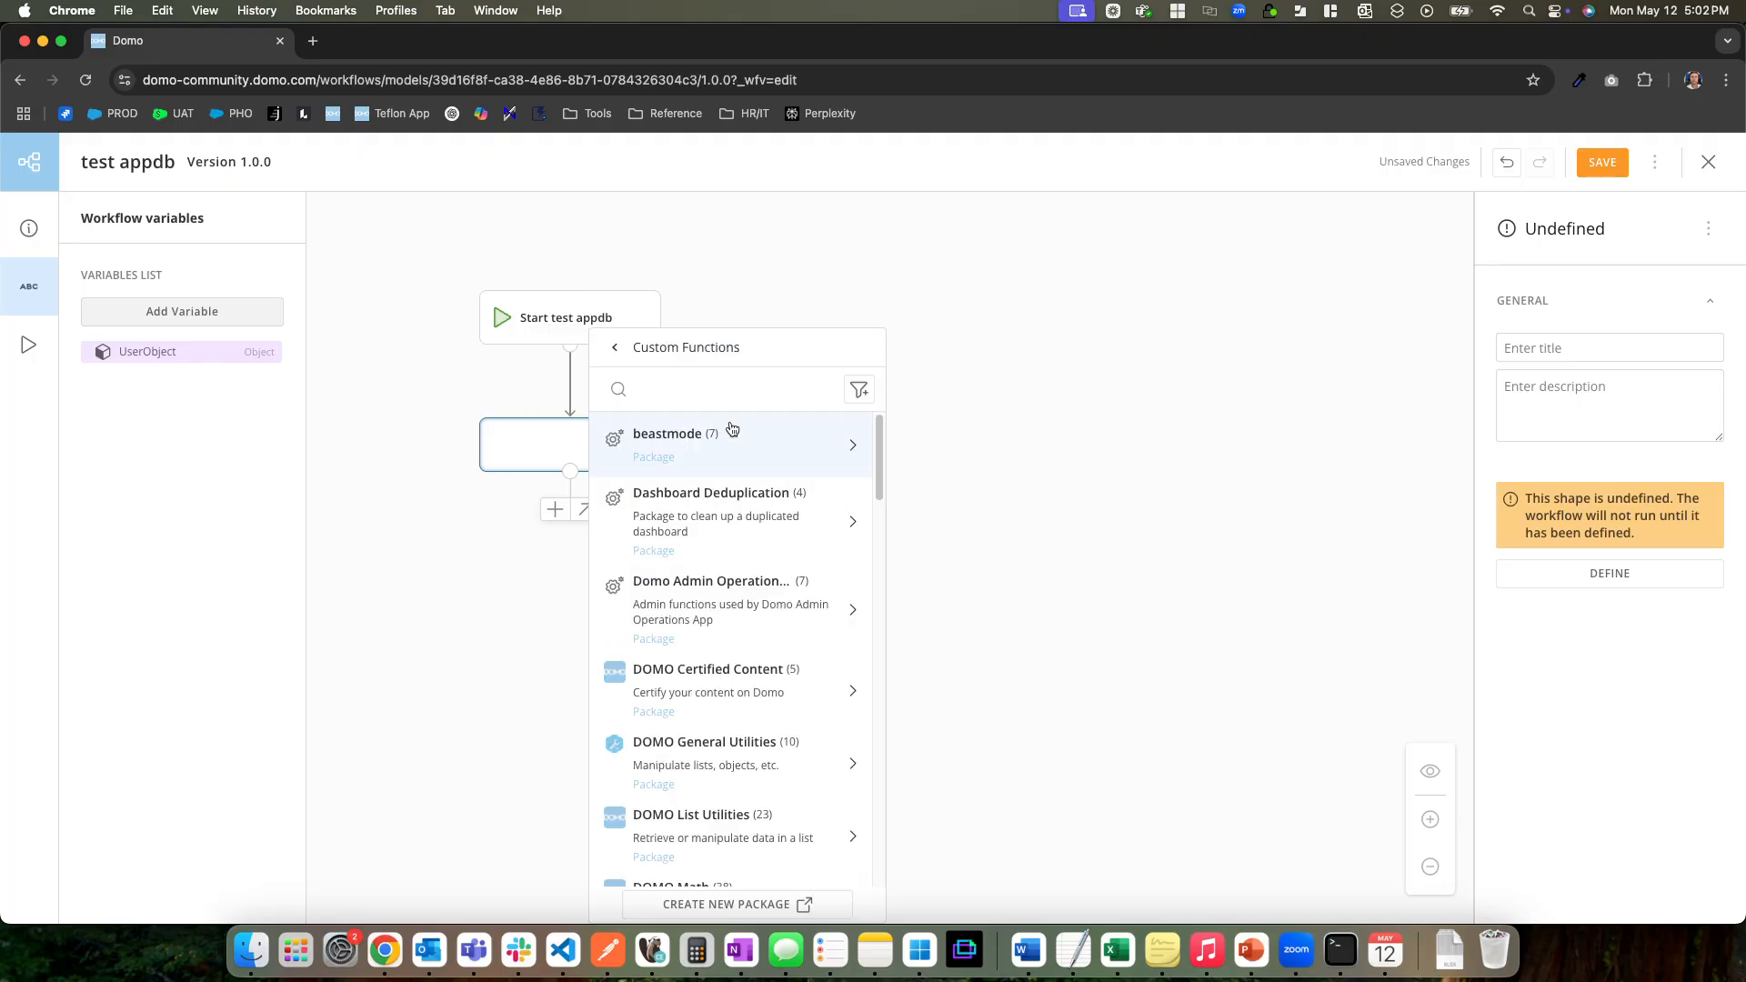
scroll(782, 606, down, 3)
scroll(784, 604, down, 7)
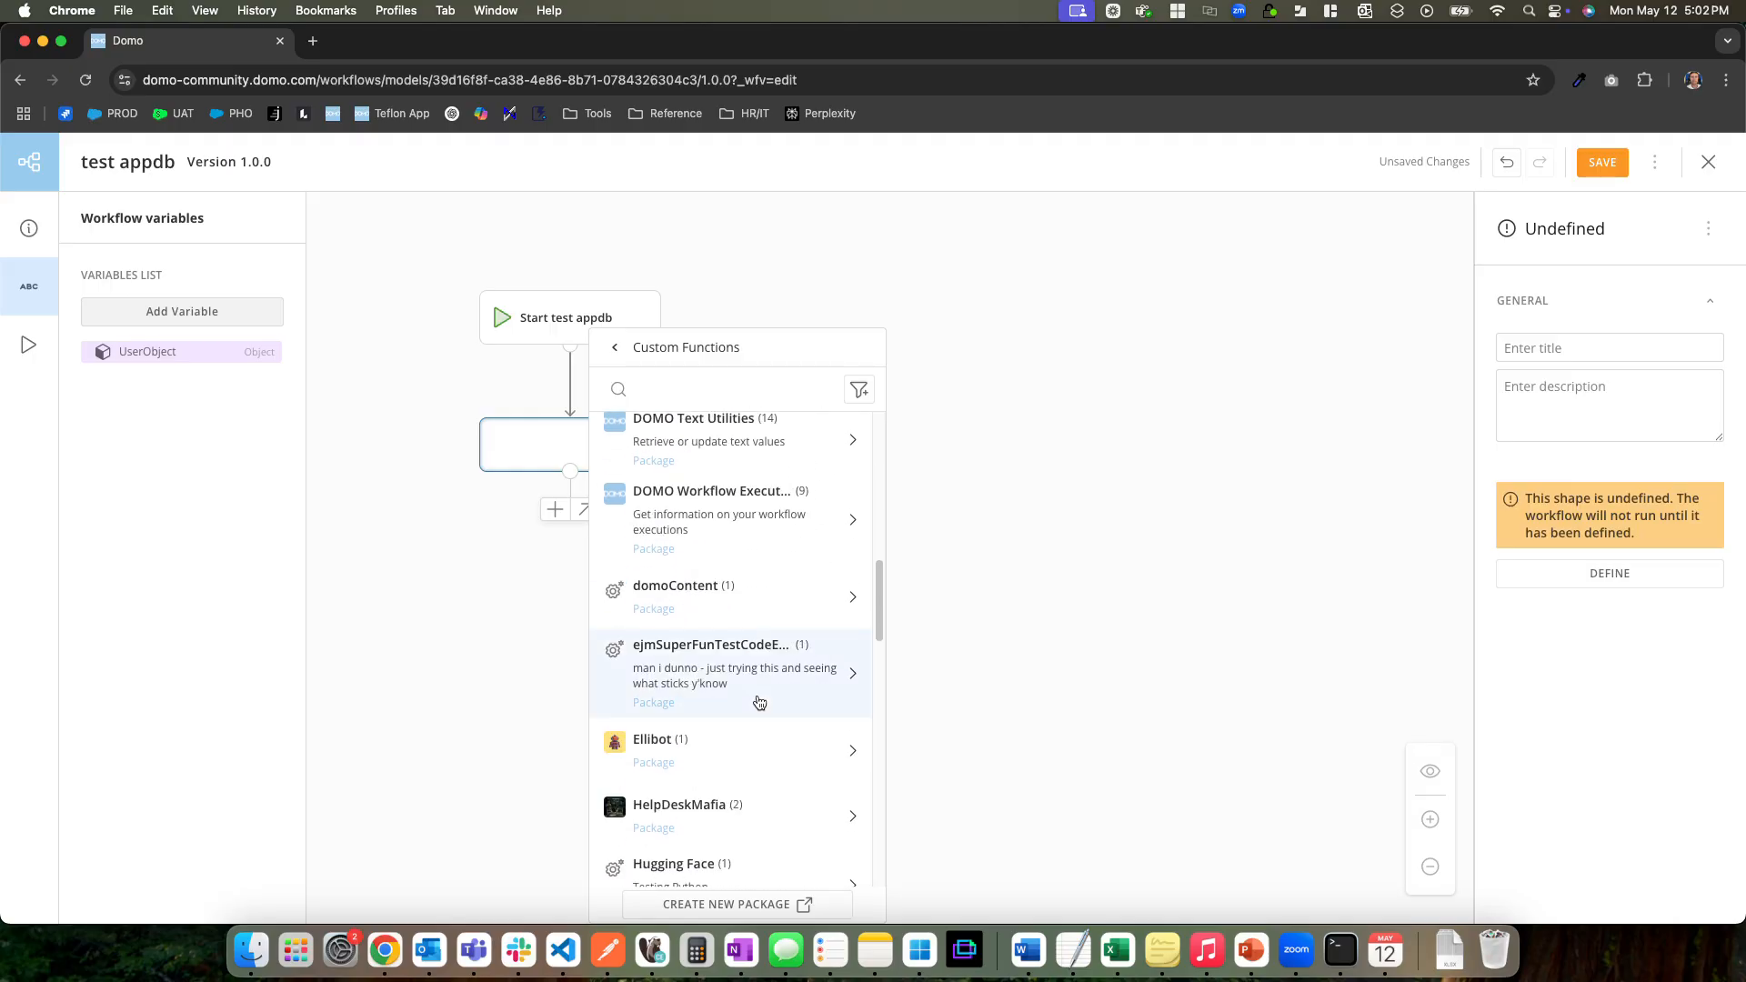
scroll(822, 756, down, 3)
scroll(775, 746, up, 10)
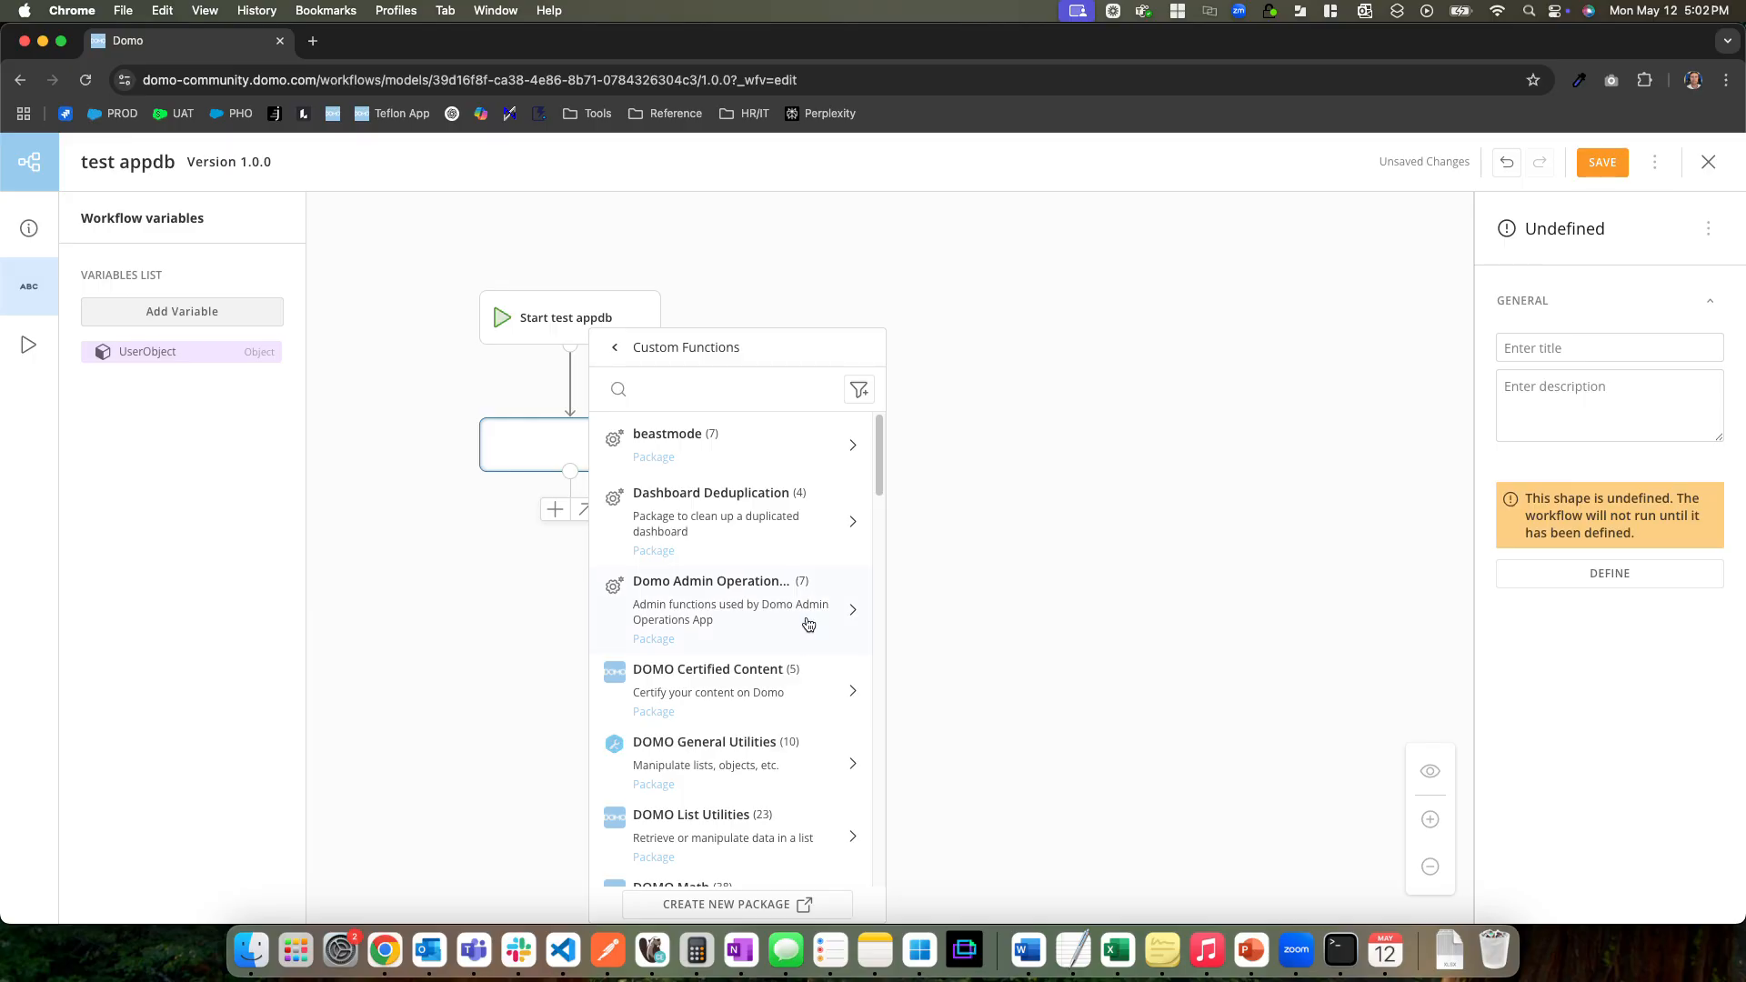
scroll(805, 617, down, 3)
scroll(795, 693, down, 4)
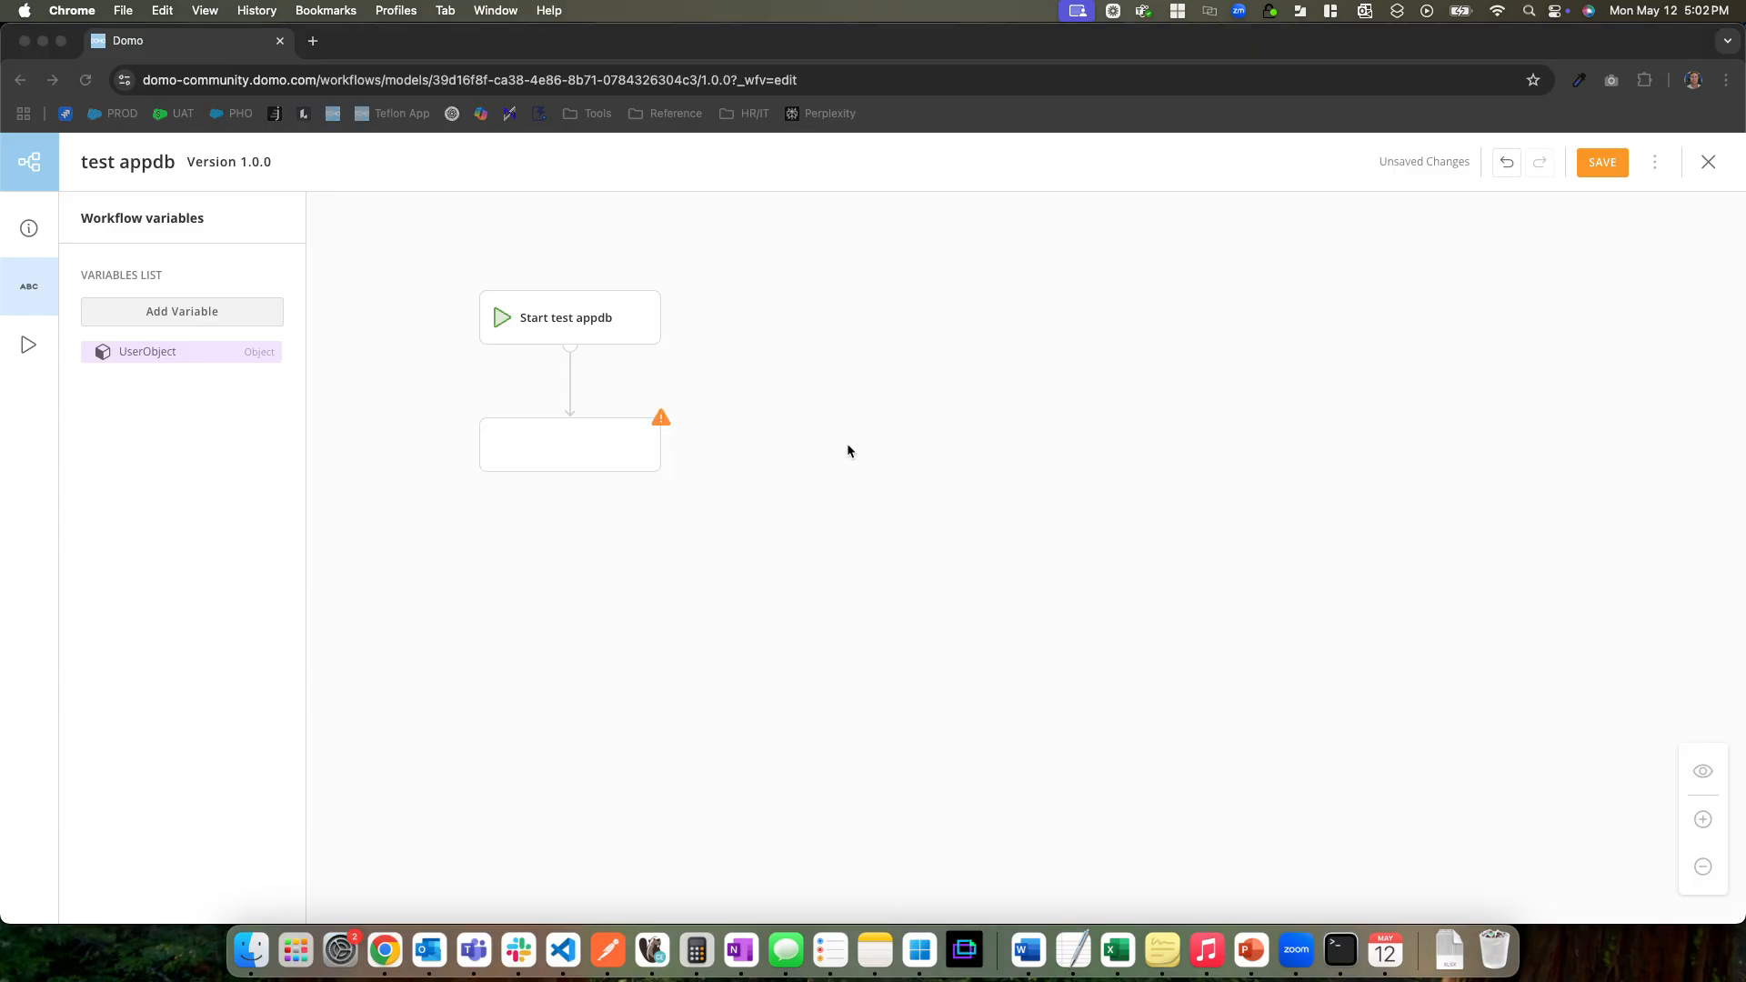
Define the empty shape after Start as the DOMO AppDB Collections function createAppDBDocument, found by searching for "appdb"
click(589, 459)
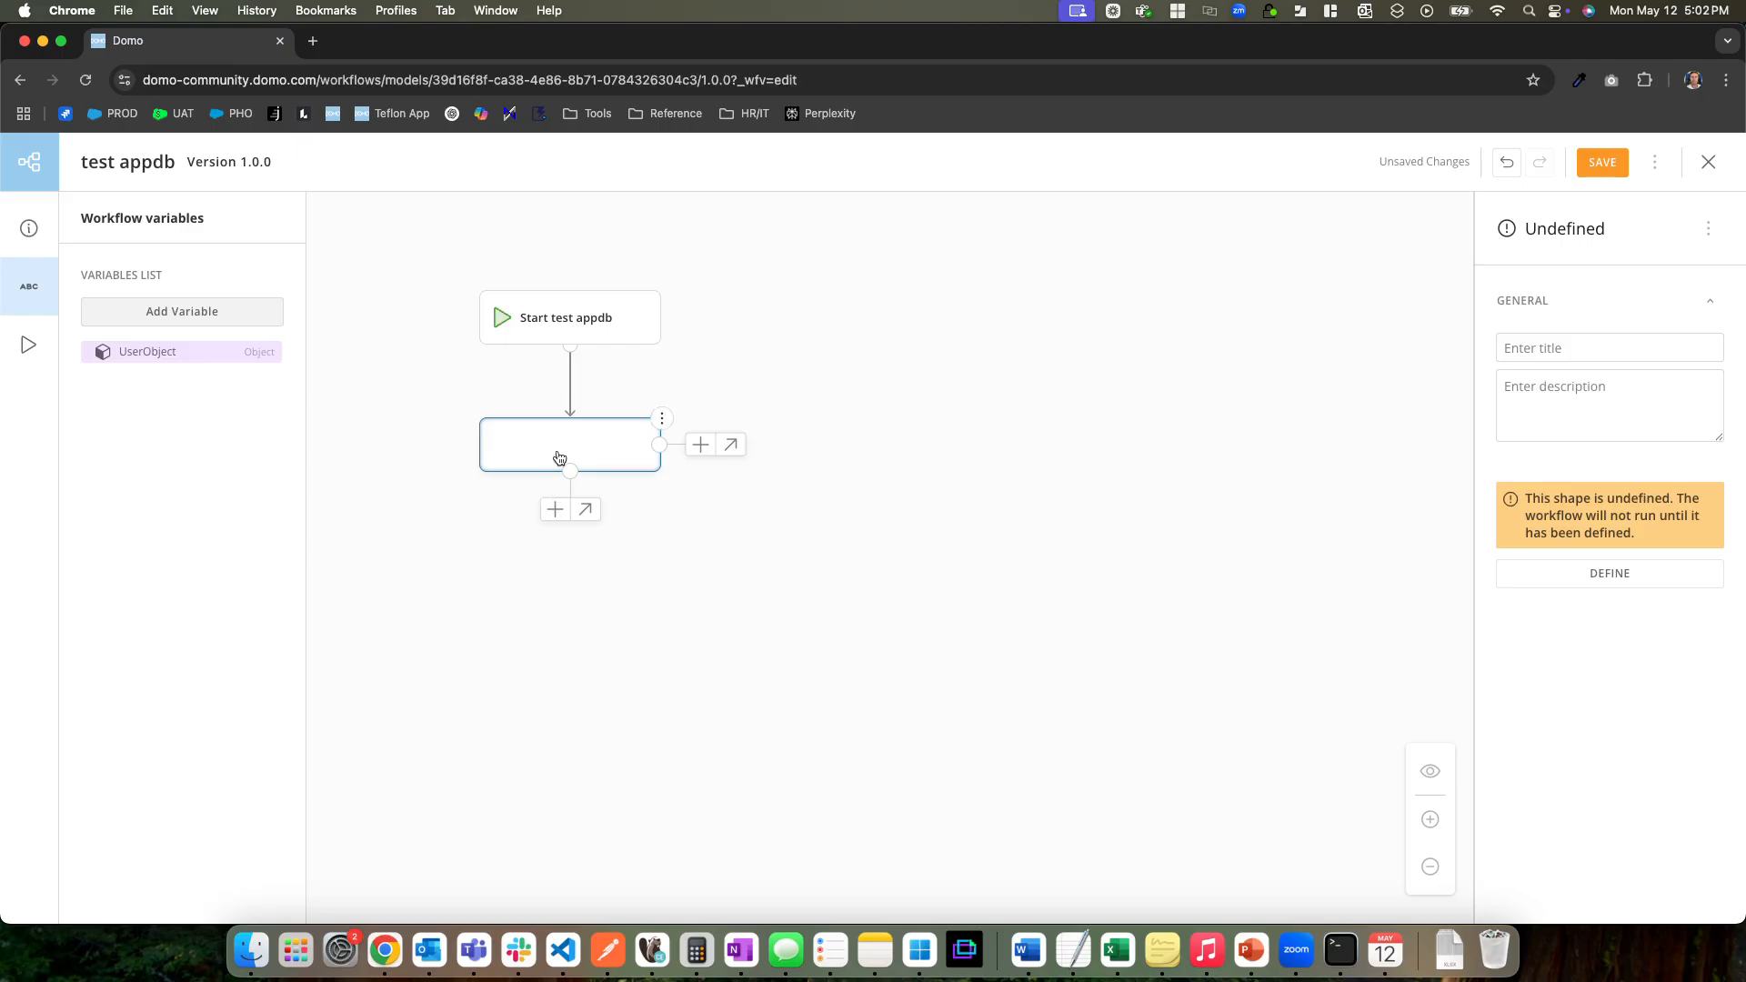
click(662, 419)
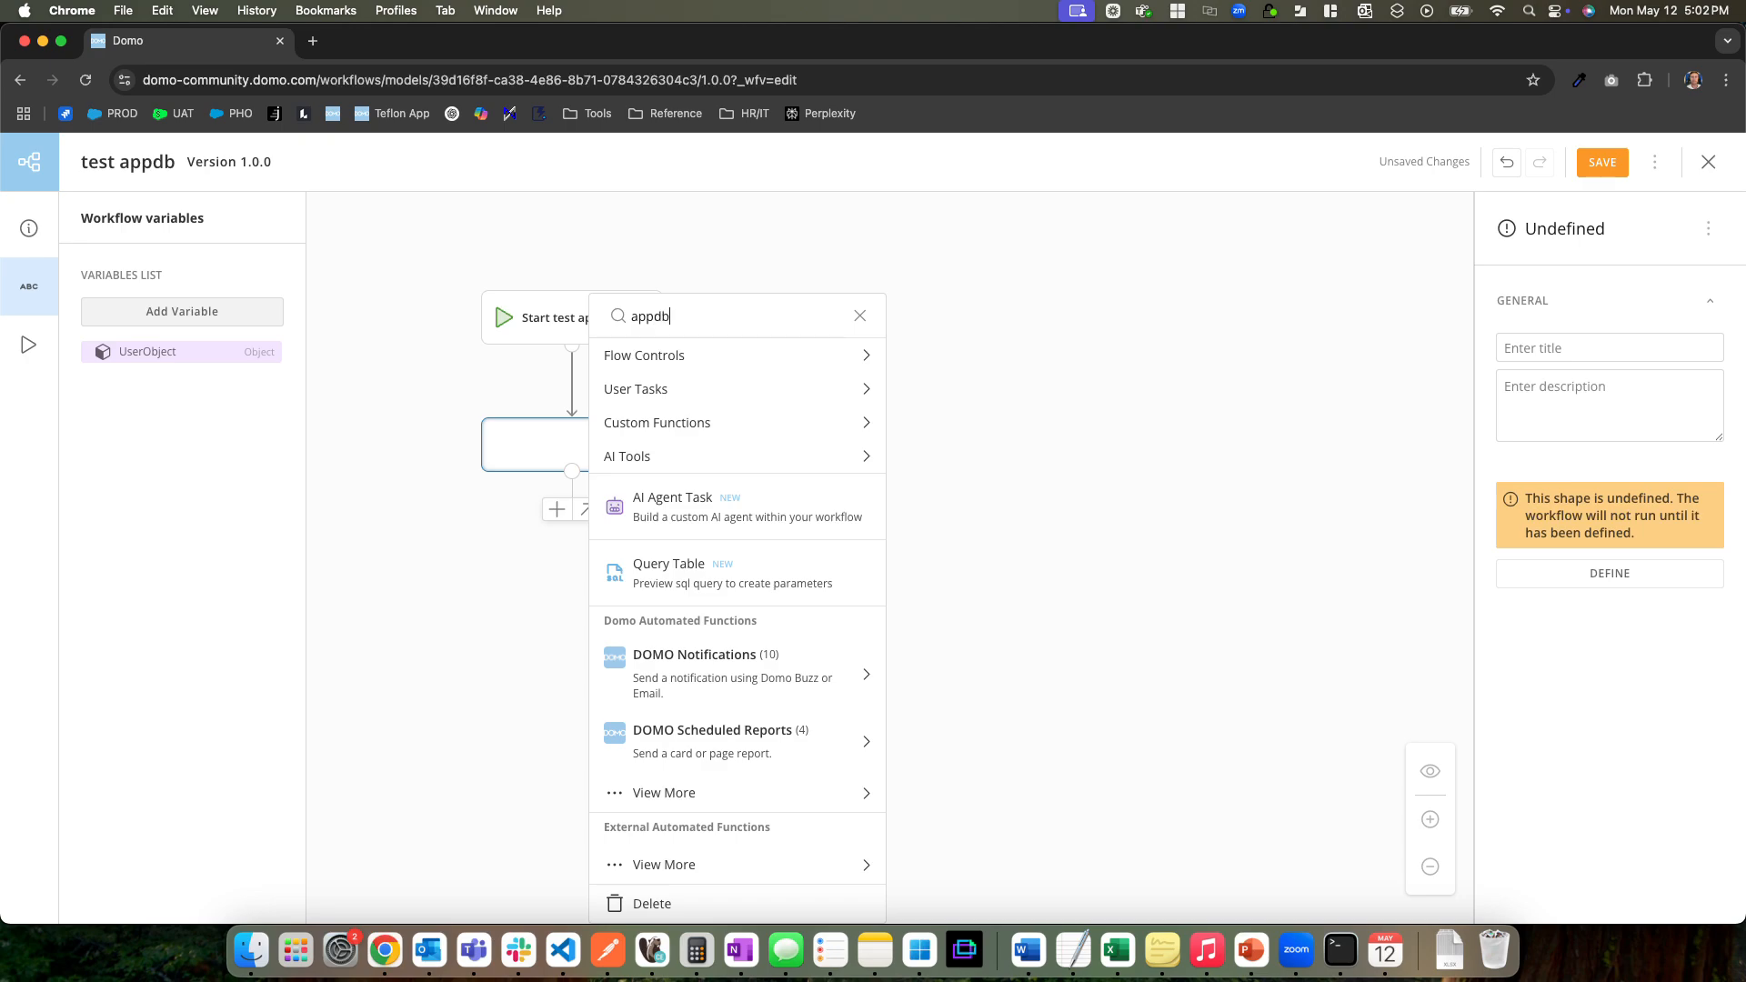
scroll(821, 579, down, 2)
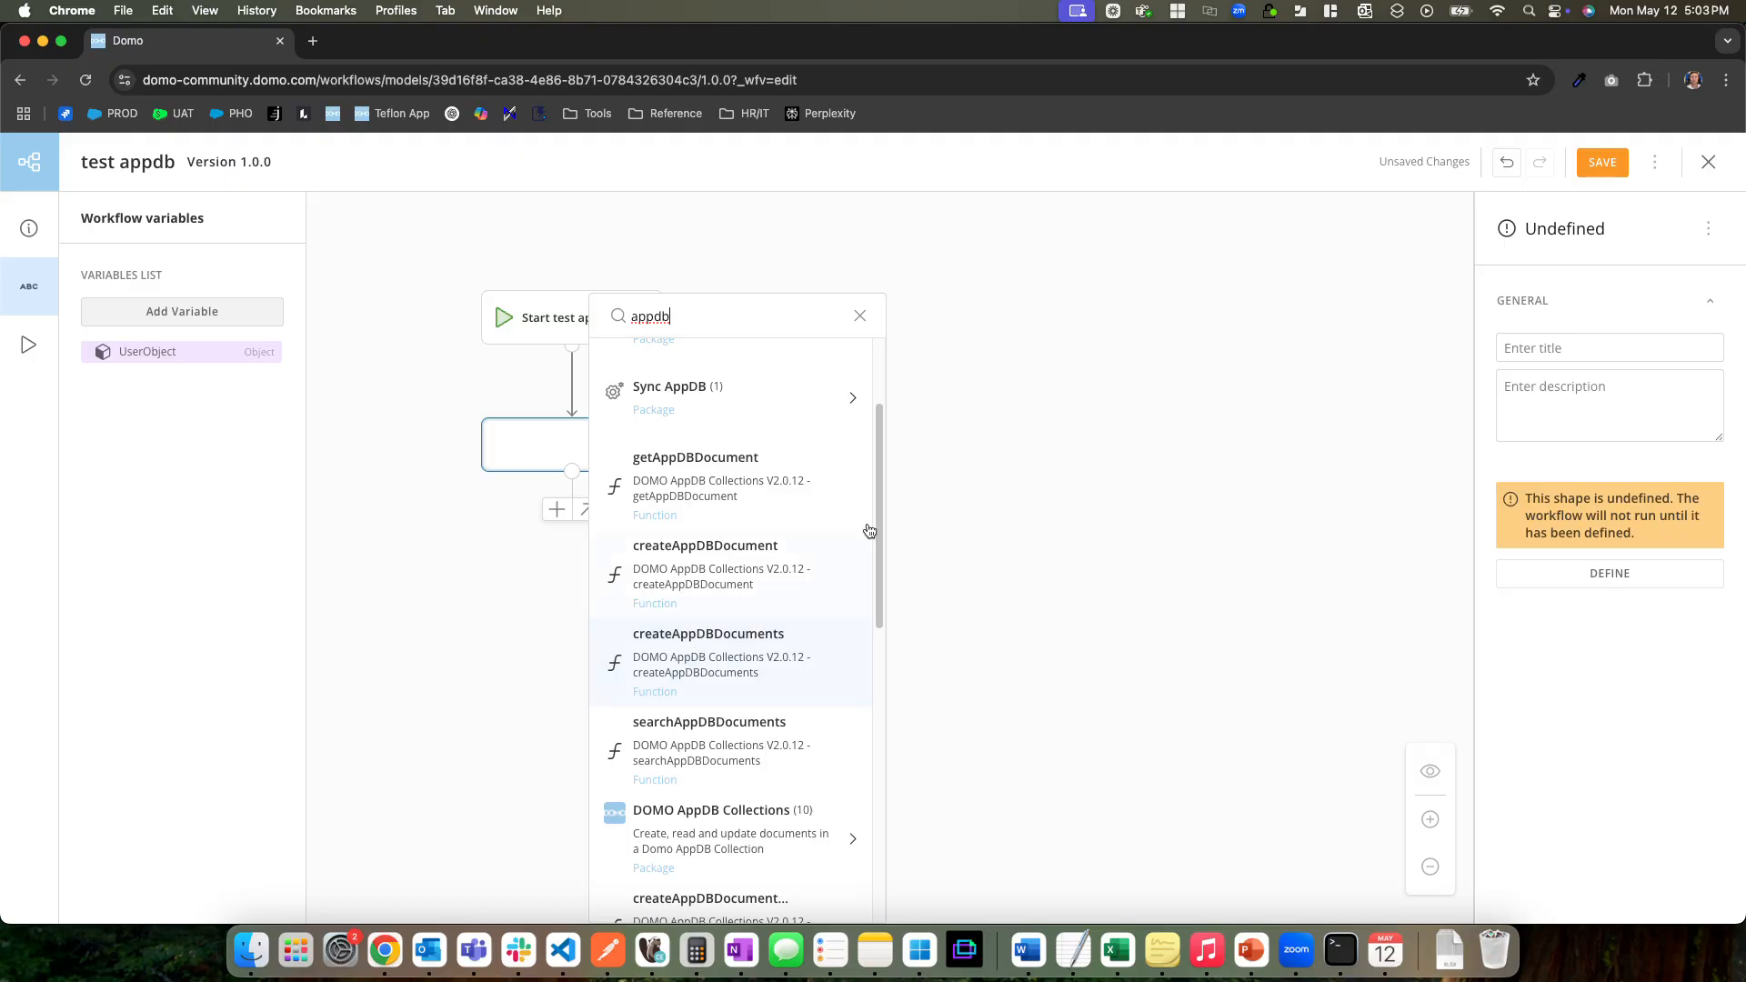
click(763, 556)
scroll(777, 740, down, 1)
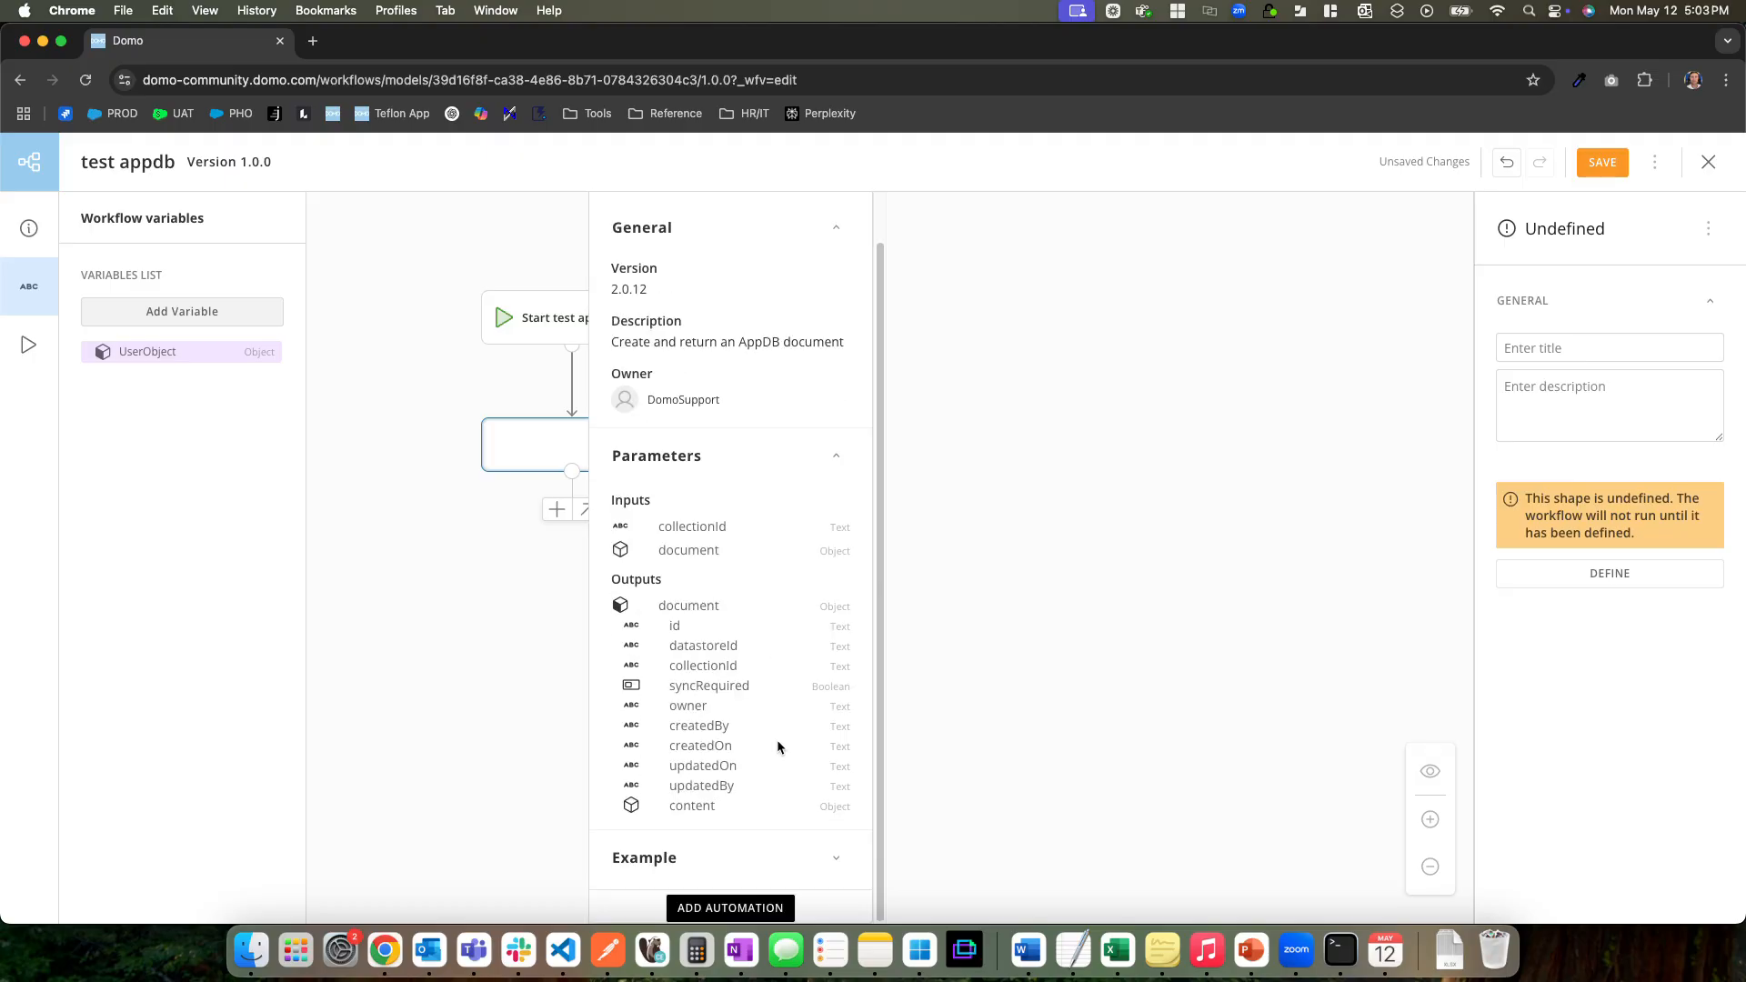
click(735, 906)
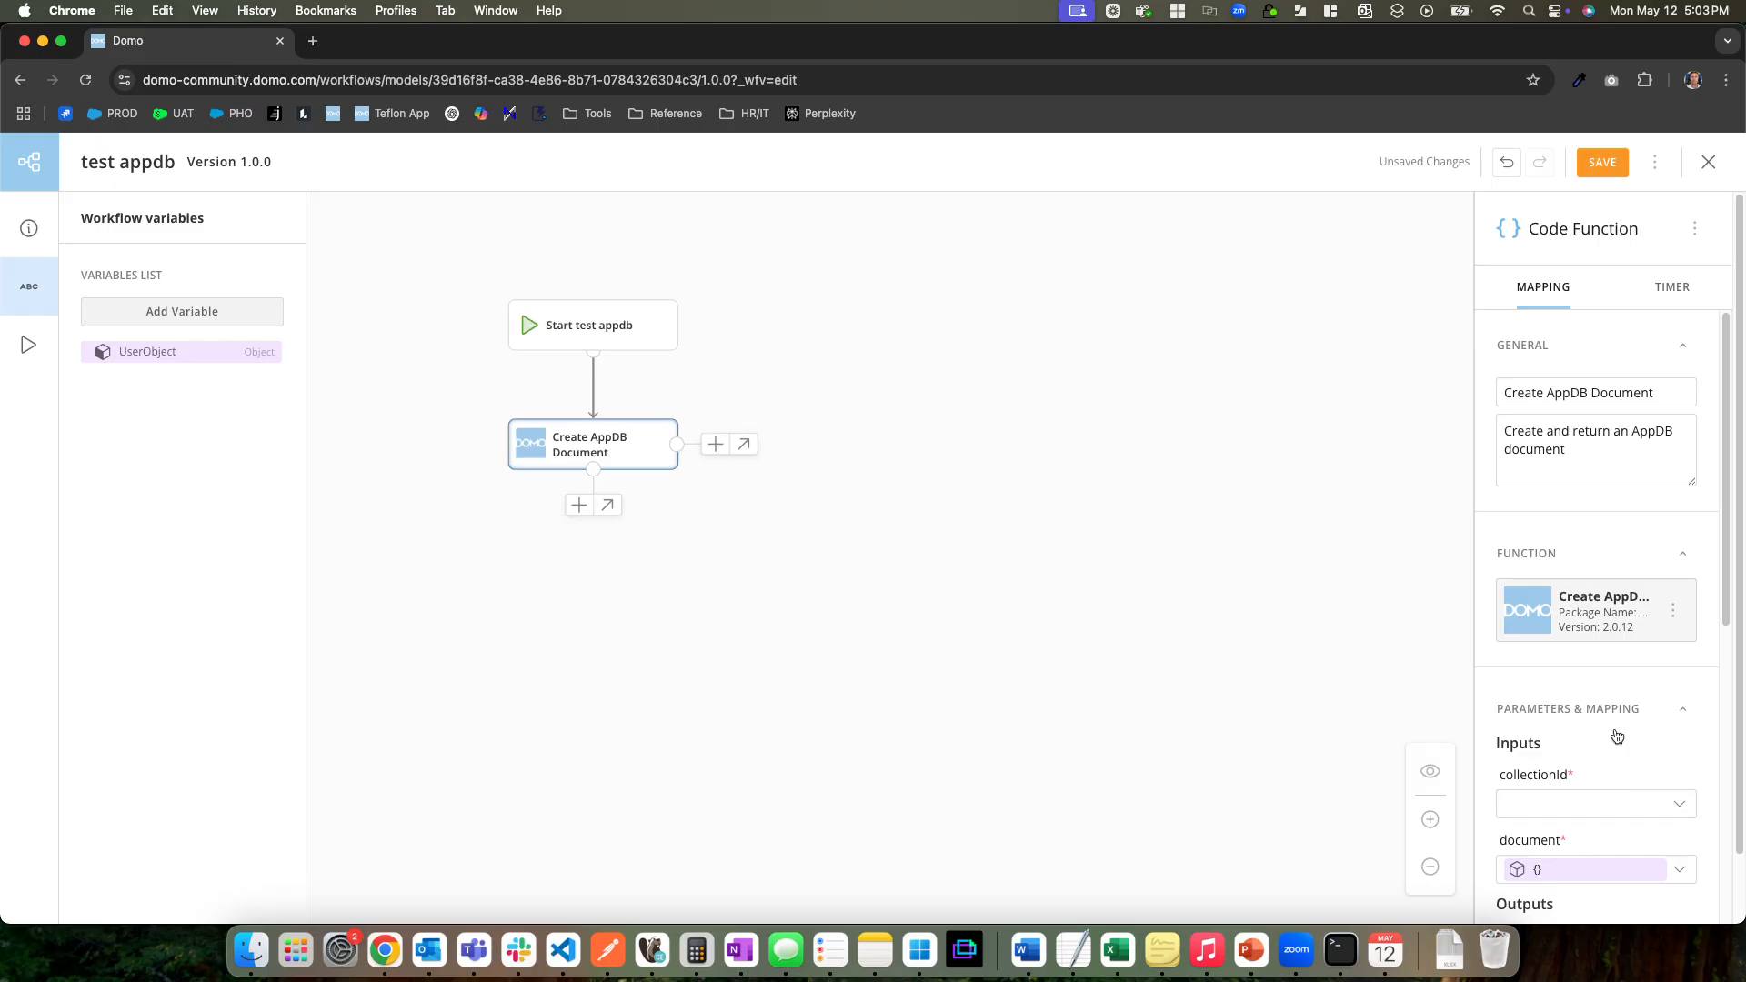
Map the function's collectionId input to the Test Collection's copied ID as a custom value and its document input to UserObject
scroll(1614, 691, down, 2)
click(1596, 679)
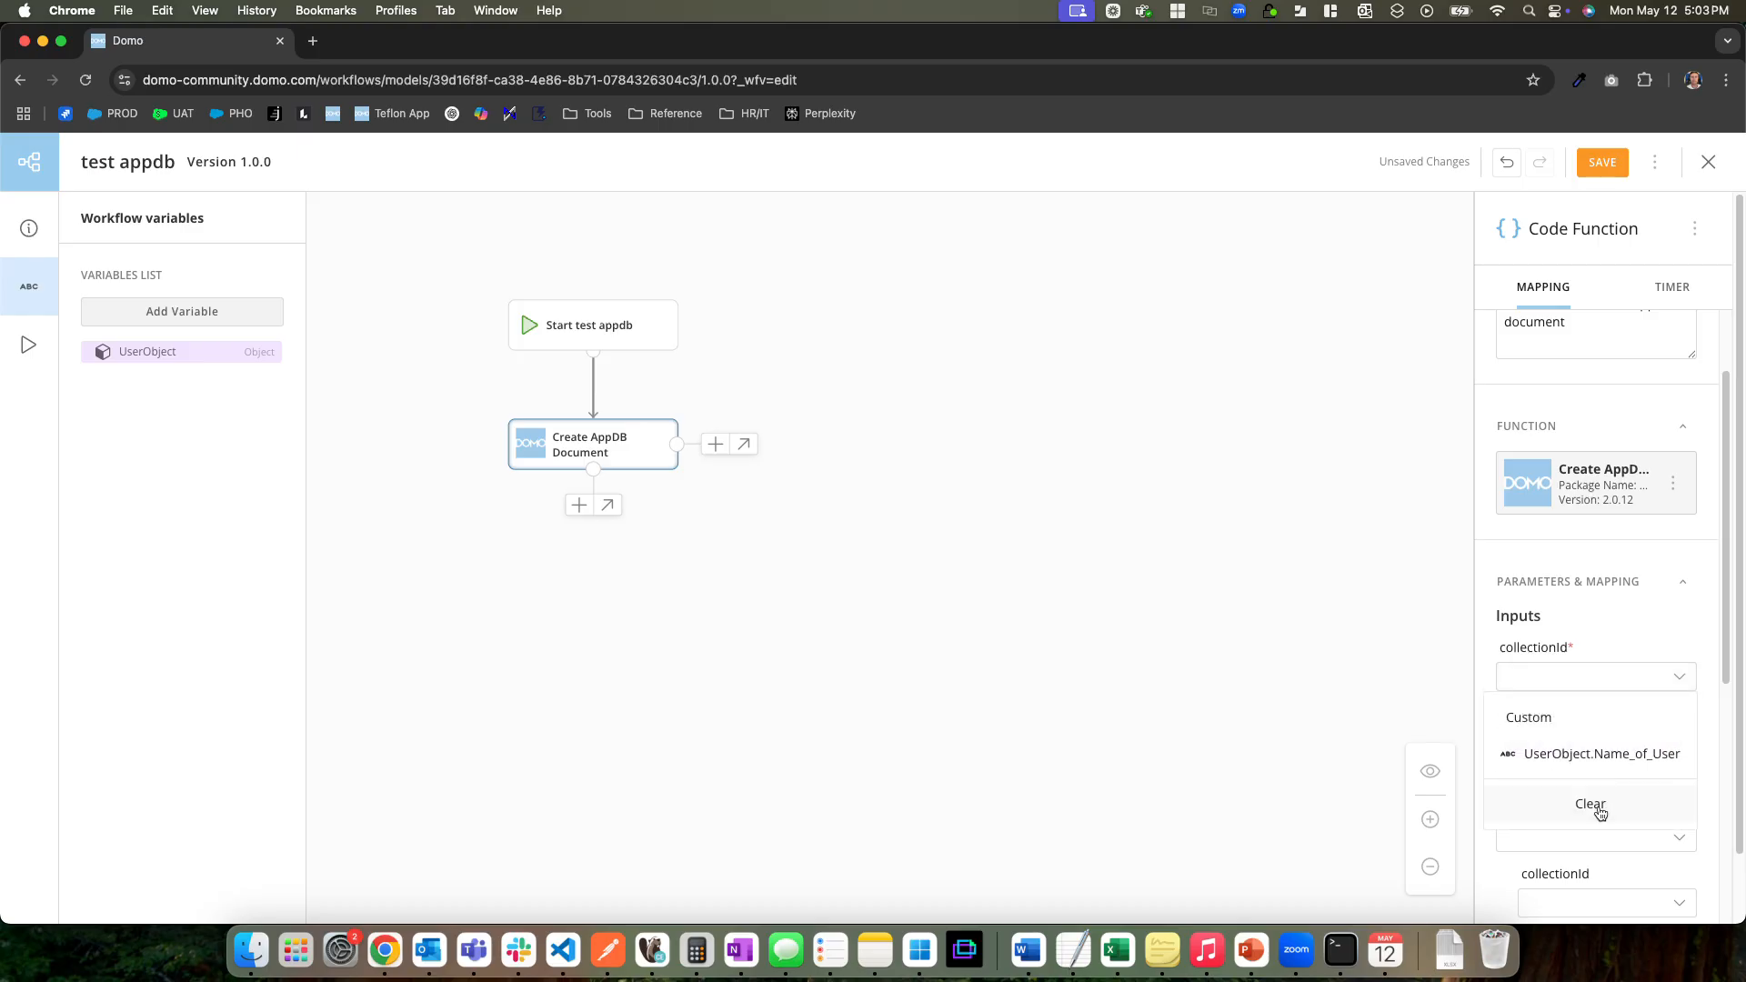
click(1544, 733)
text(7ccd69b5-8b92-4c1d-a5c0-4914c64cfbaa)
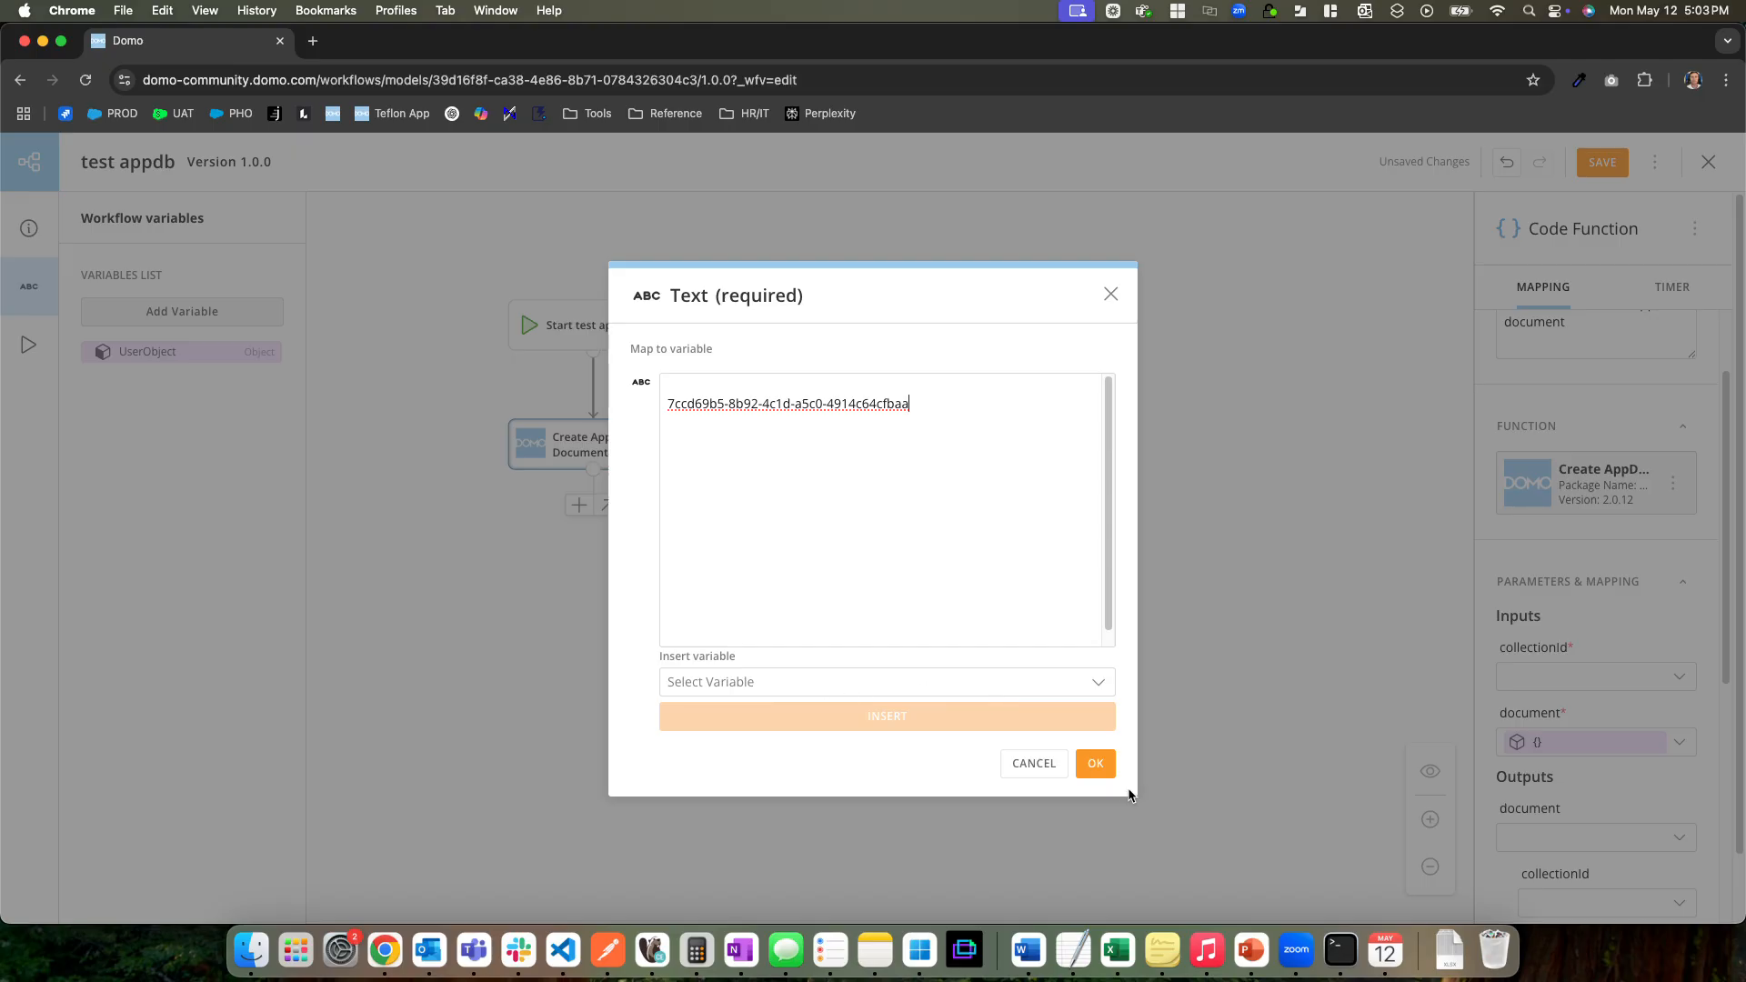
click(1096, 764)
click(1677, 755)
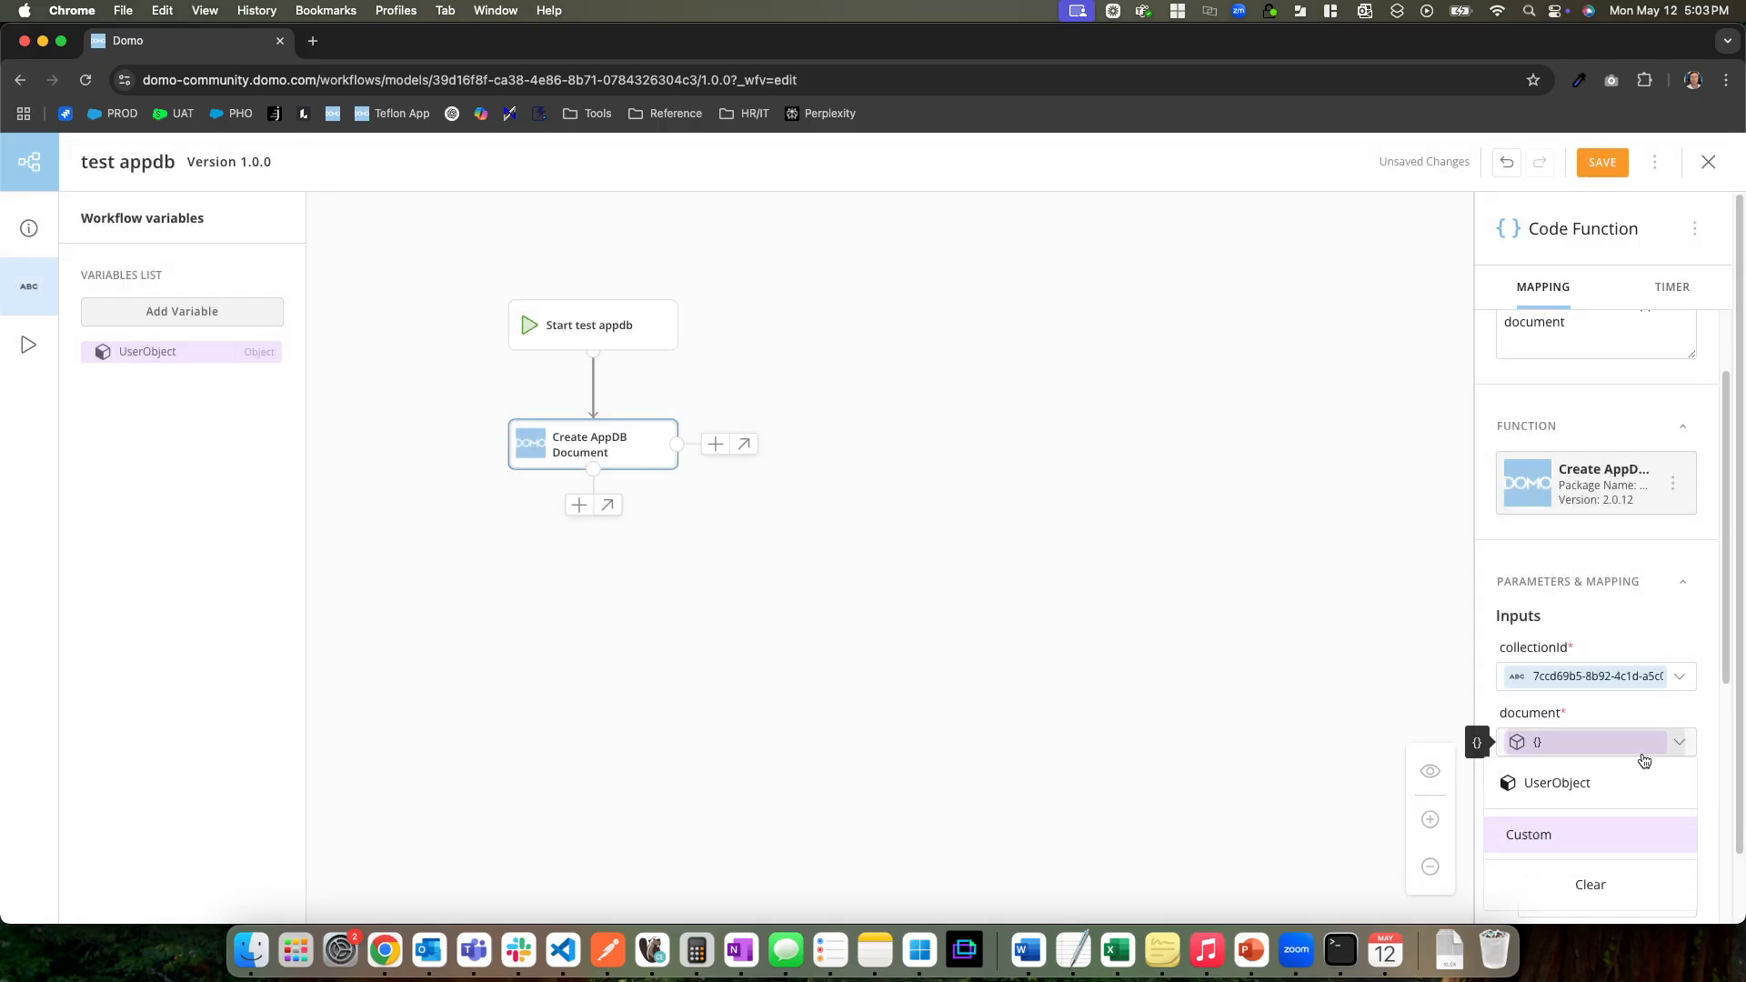
click(1573, 775)
scroll(1591, 762, down, 2)
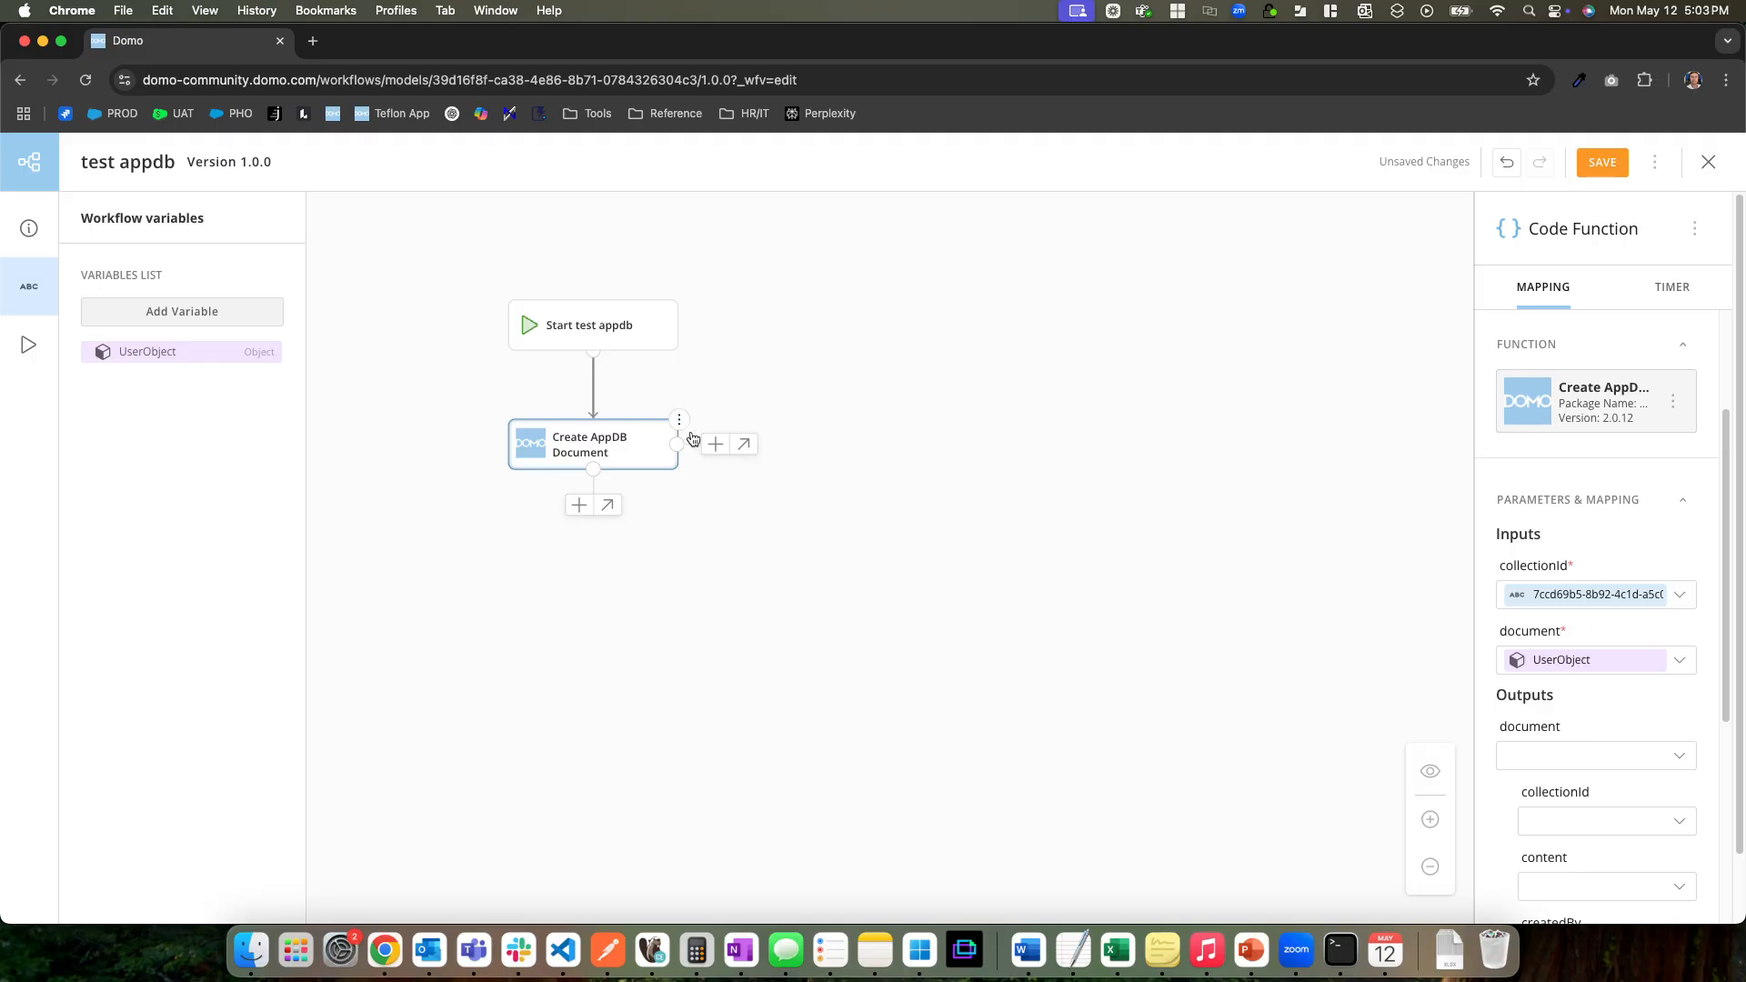
Add an End shape after Create AppDB Document and save the workflow version
click(579, 504)
click(730, 355)
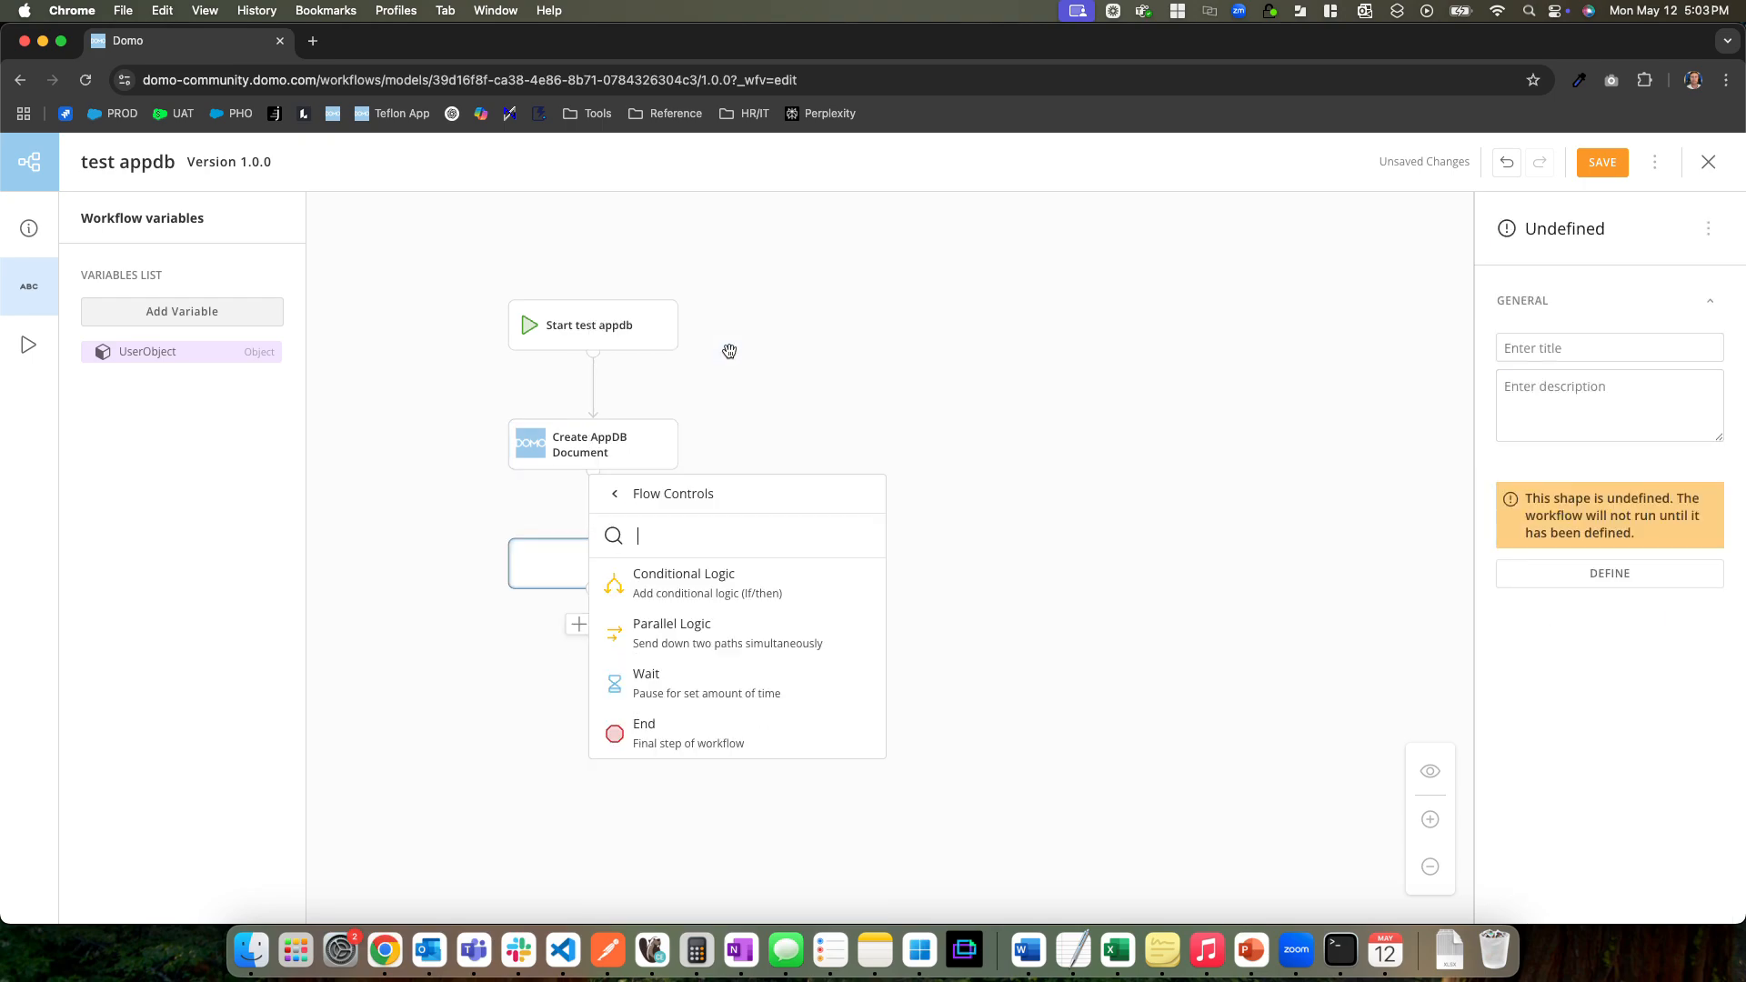
click(676, 736)
click(1612, 173)
click(806, 616)
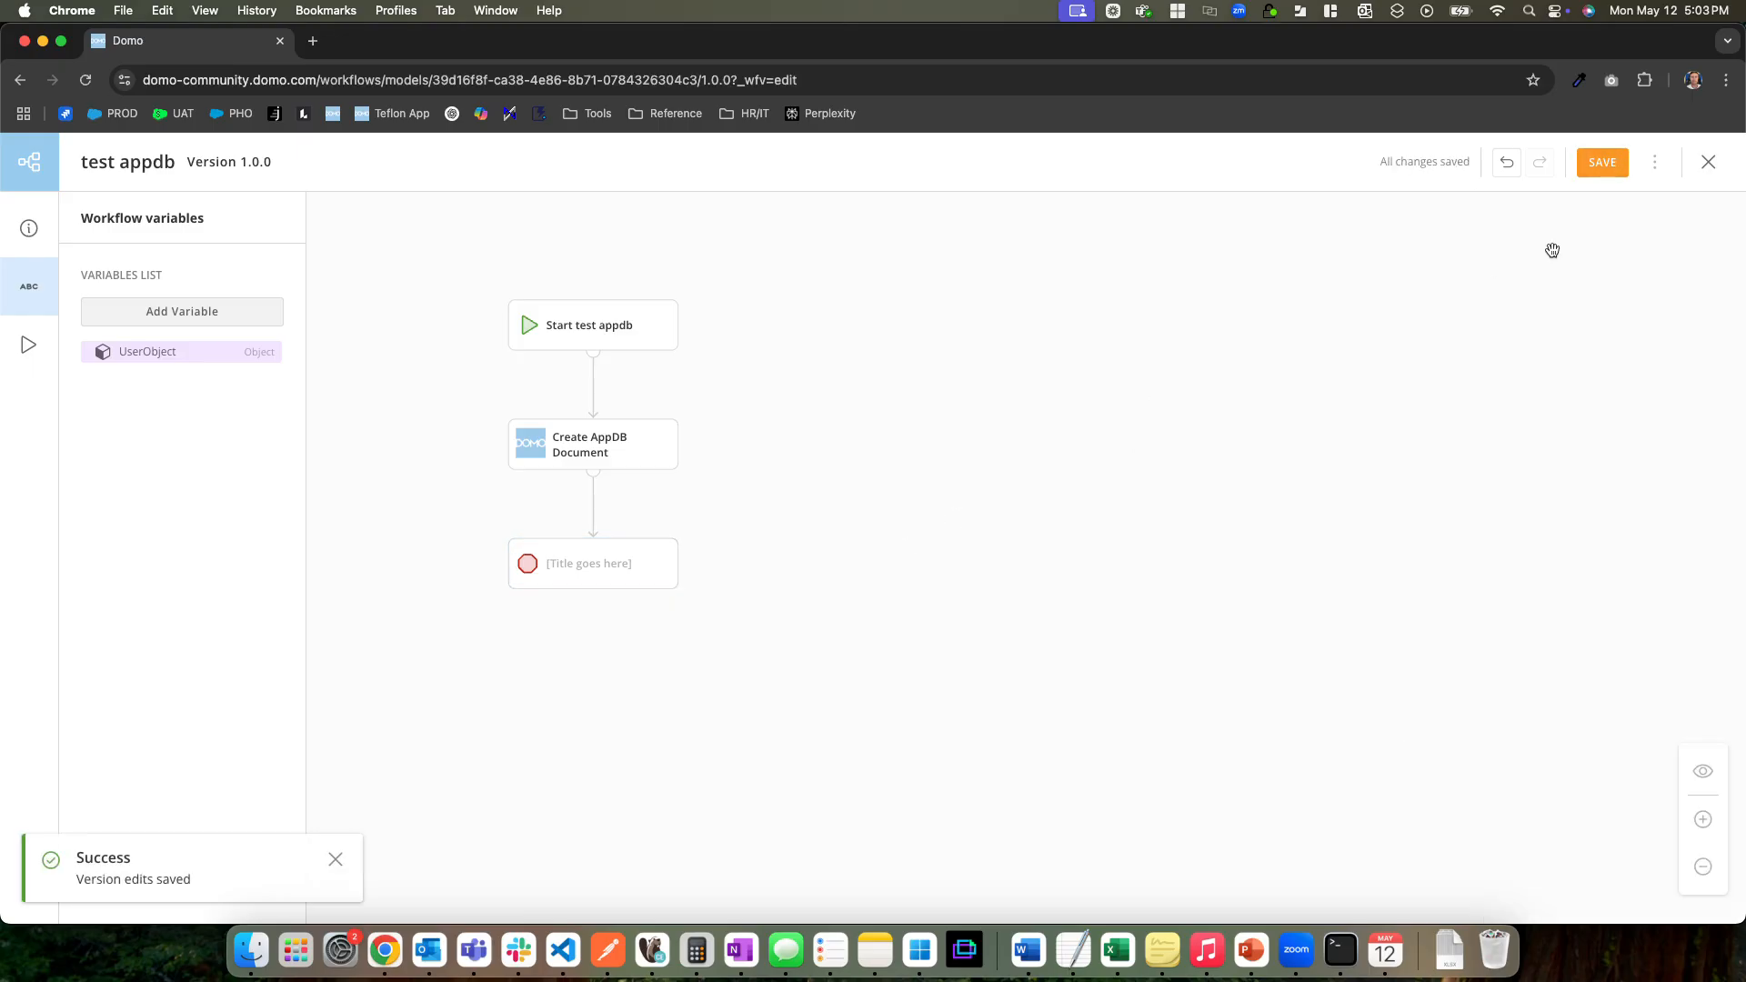
click(1600, 163)
Deploy version 1.0.0 of the test appdb workflow, skipping the review of its informational validation issues
click(1655, 162)
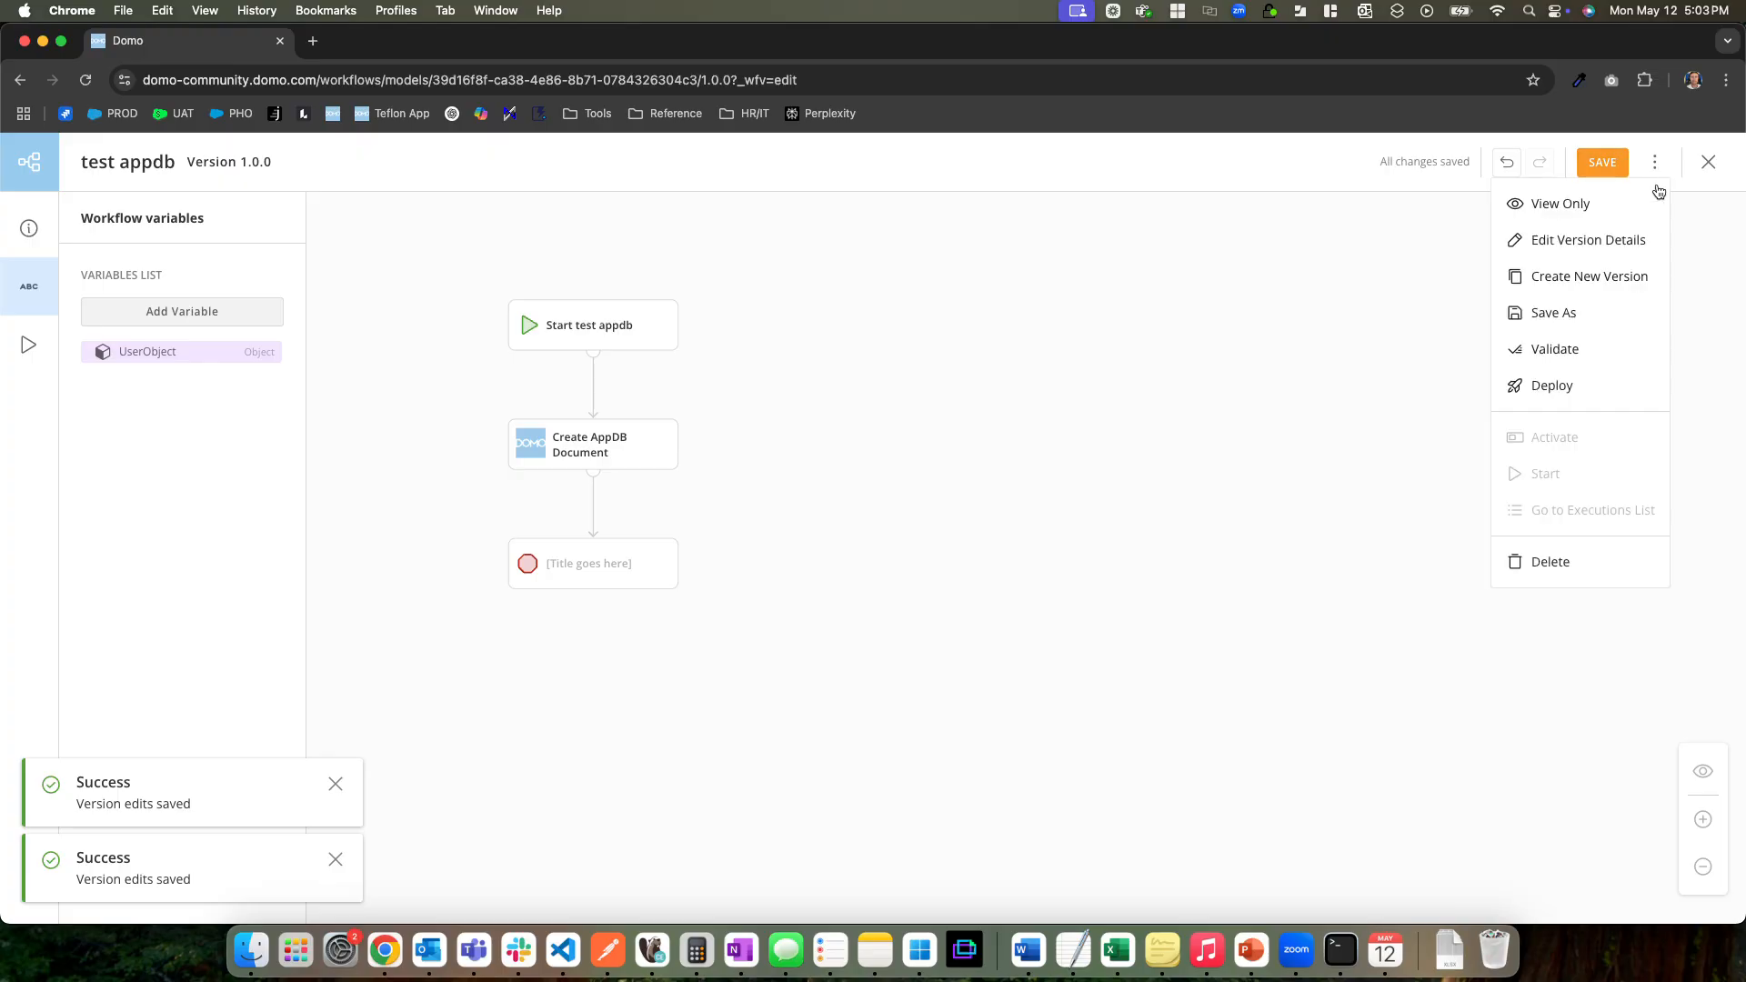
click(1582, 380)
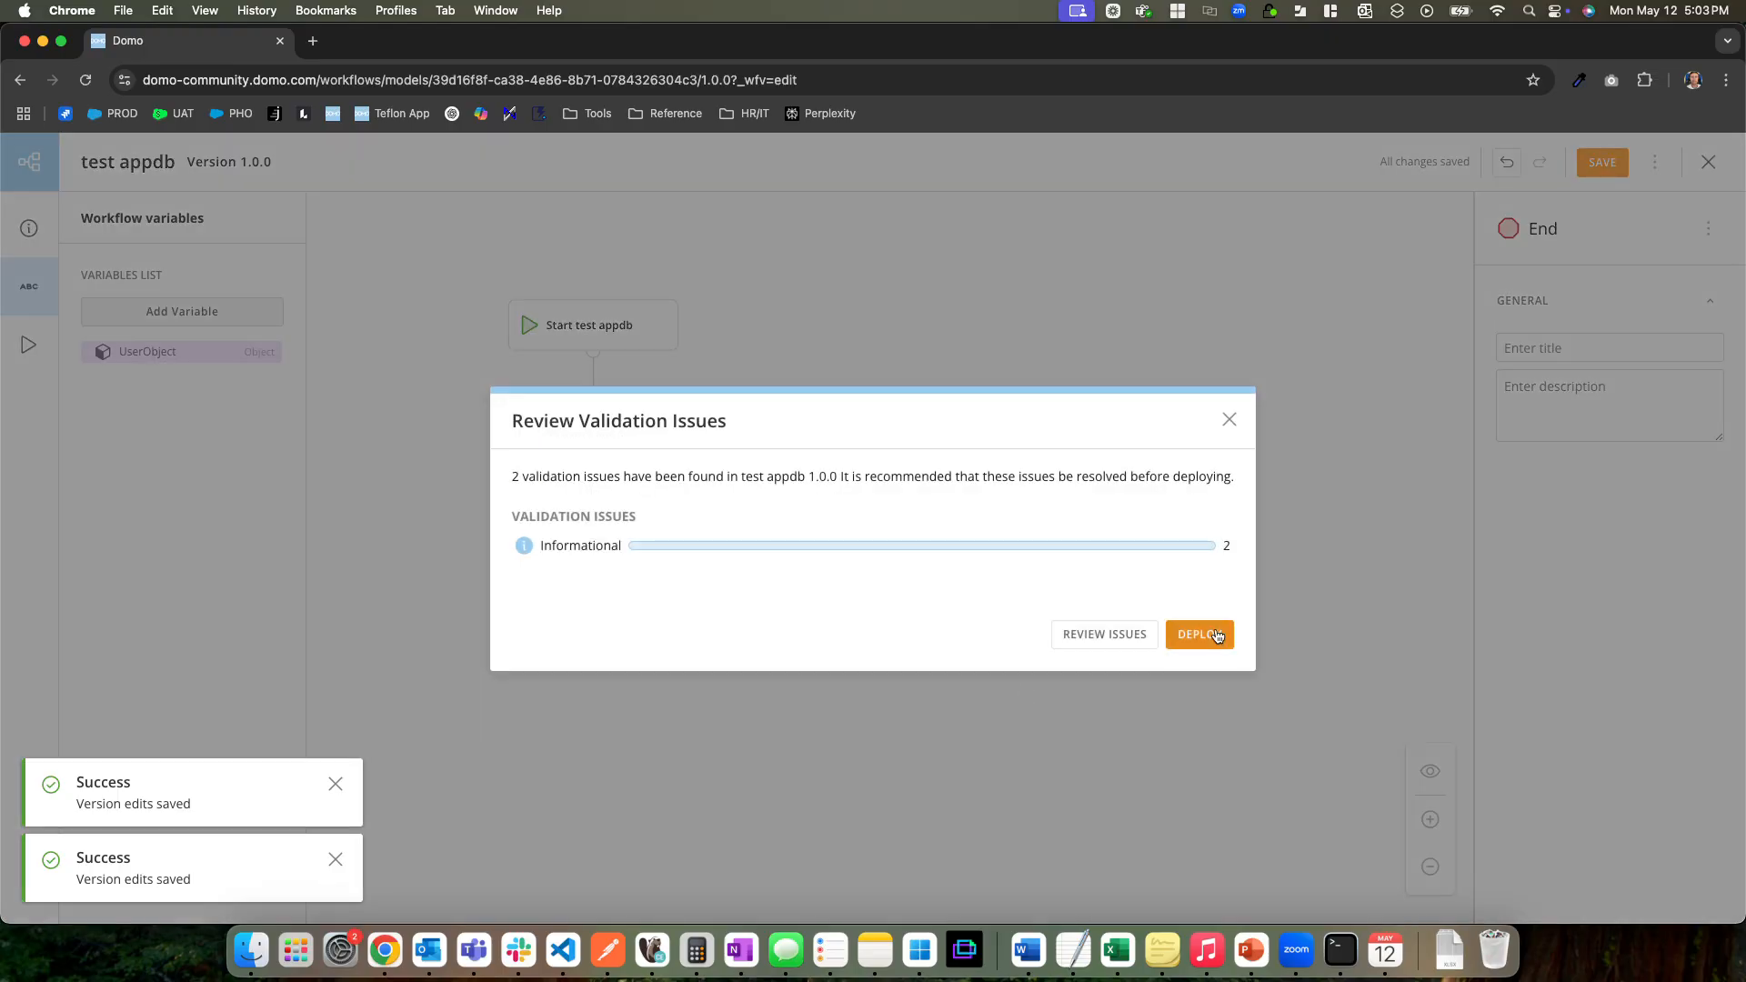
click(1215, 633)
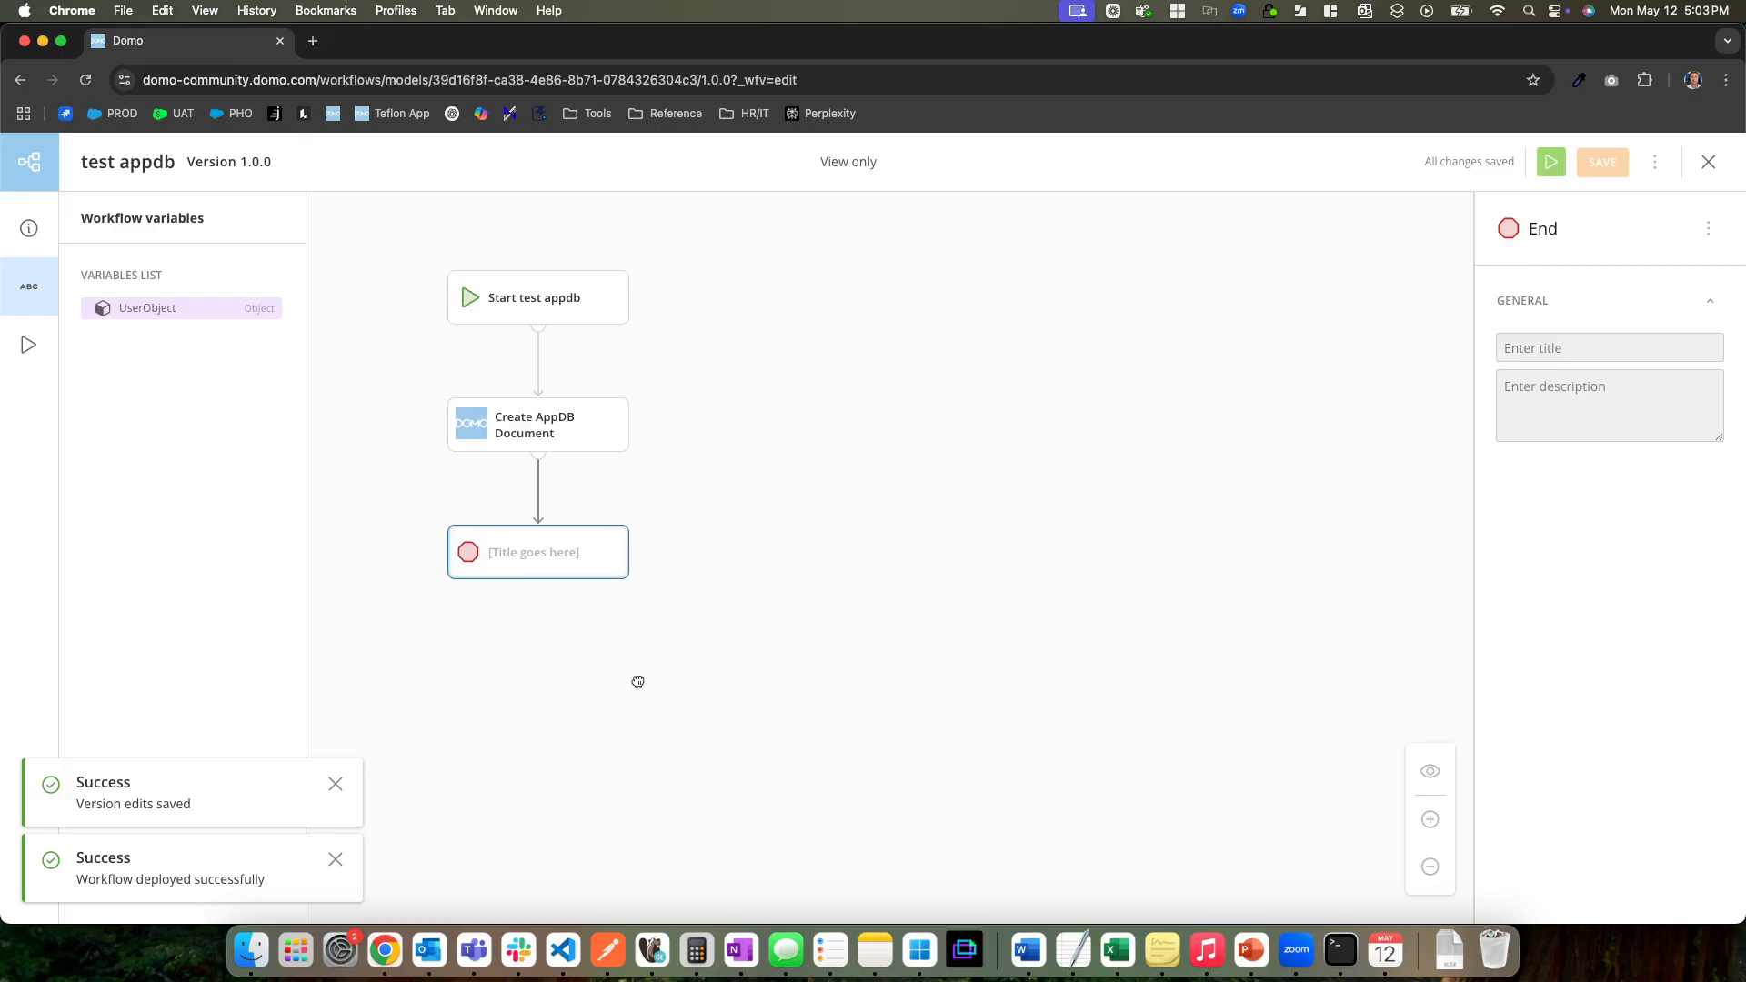
Duplicate the workflow's browser tab and open the Test Collection from AppDB Admin in the copy
right_click(182, 40)
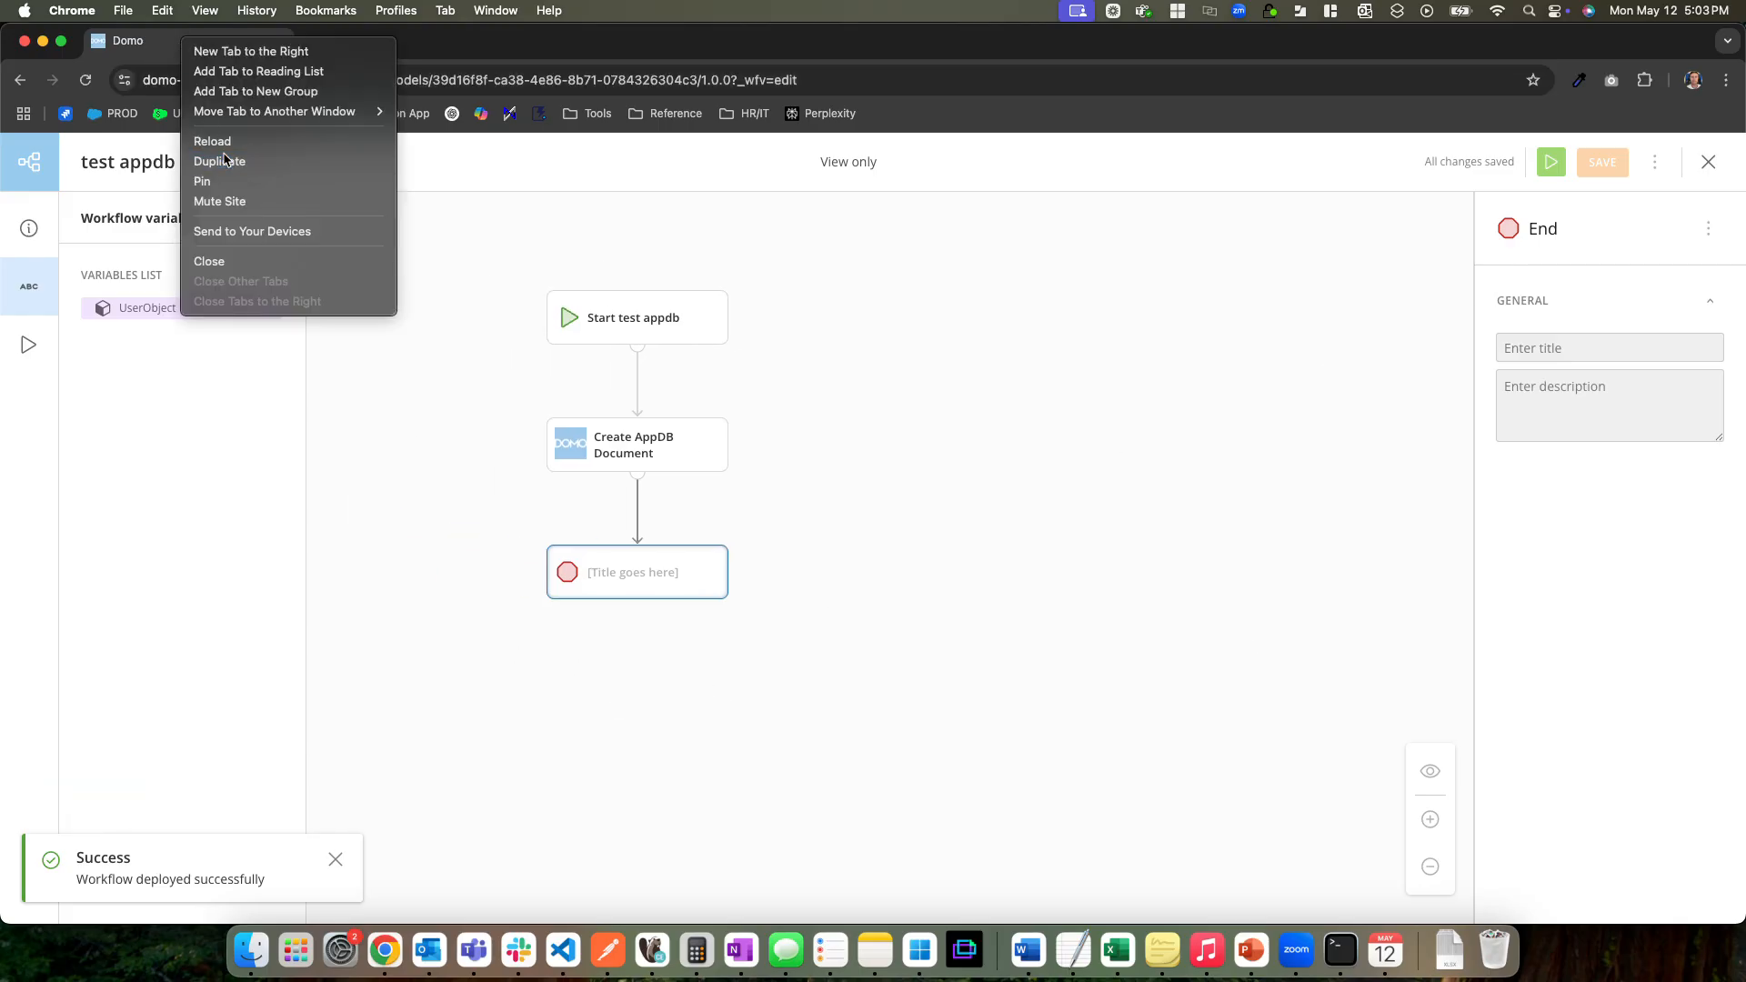
click(226, 160)
click(202, 41)
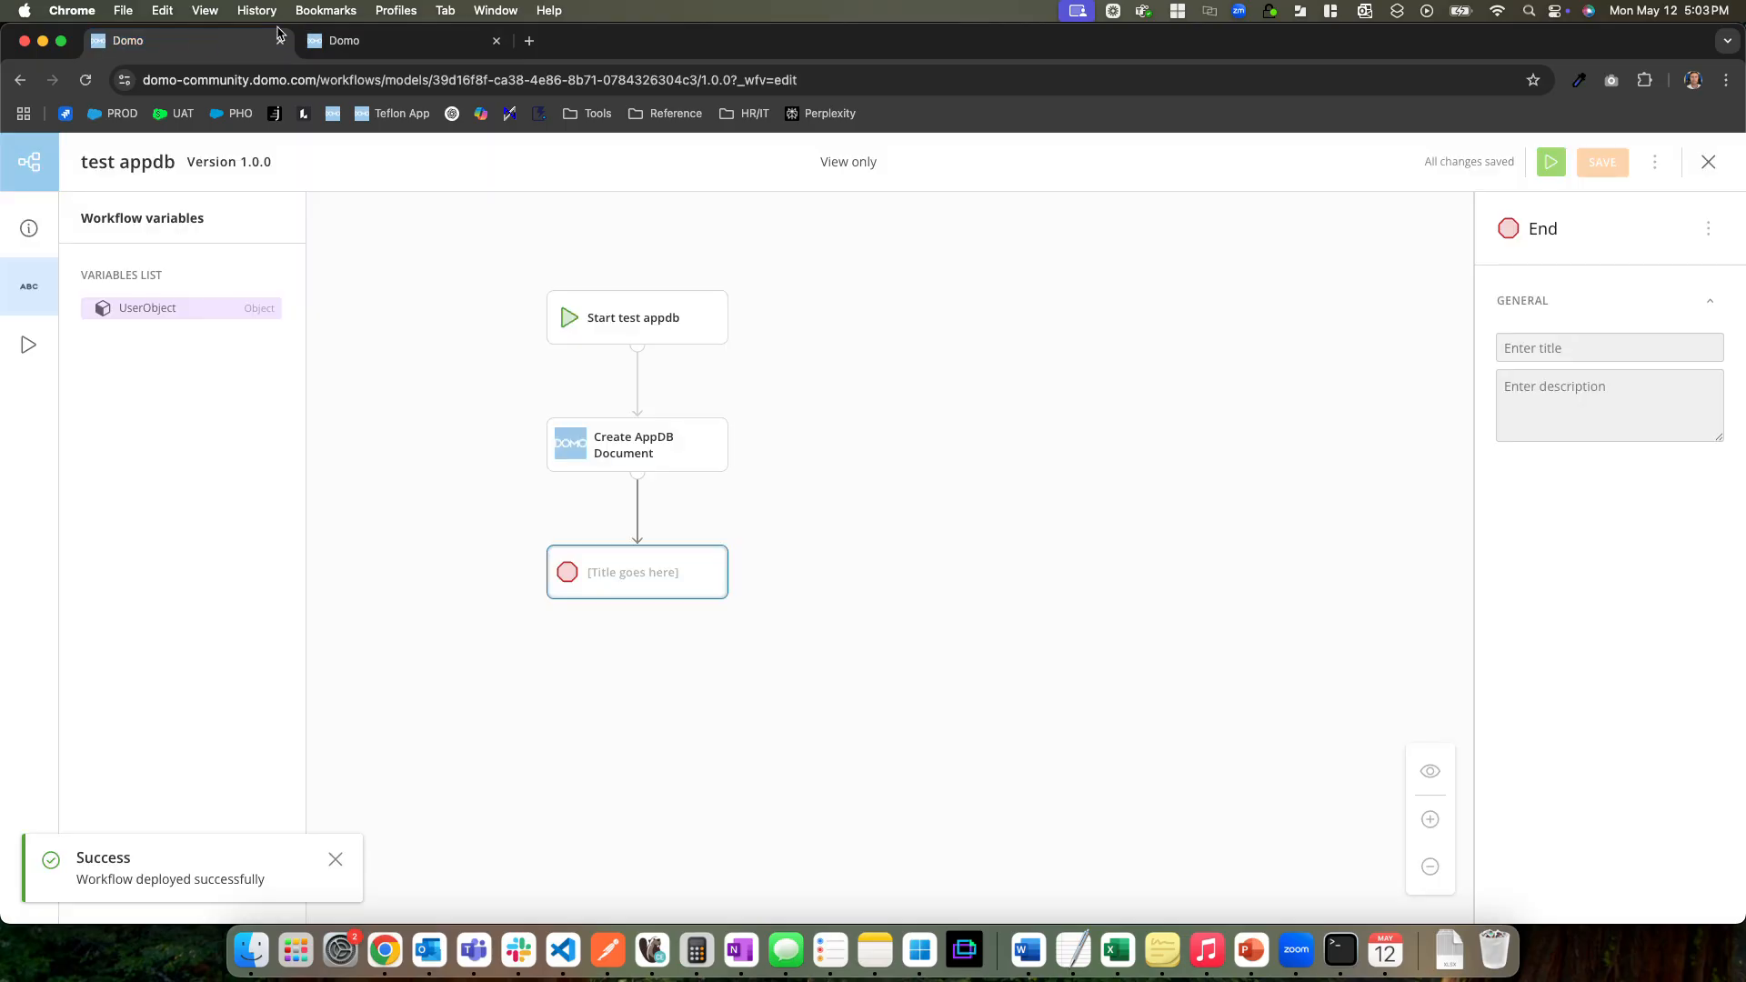
click(346, 40)
click(1708, 162)
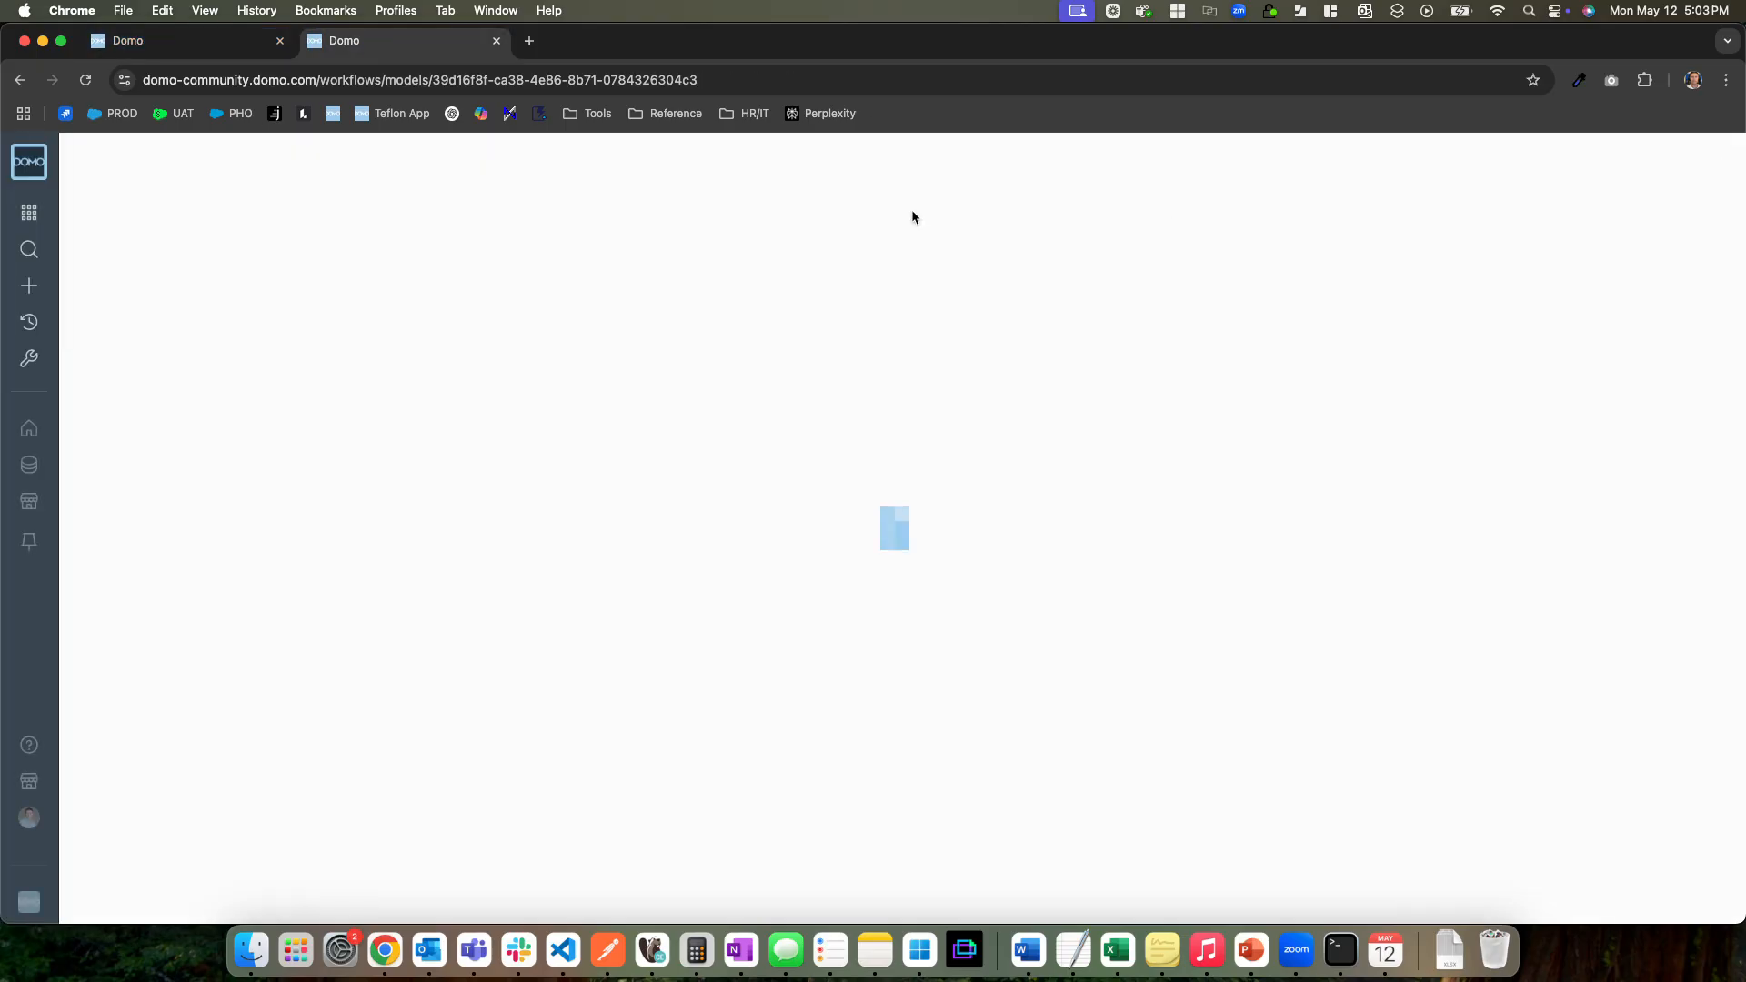
click(29, 212)
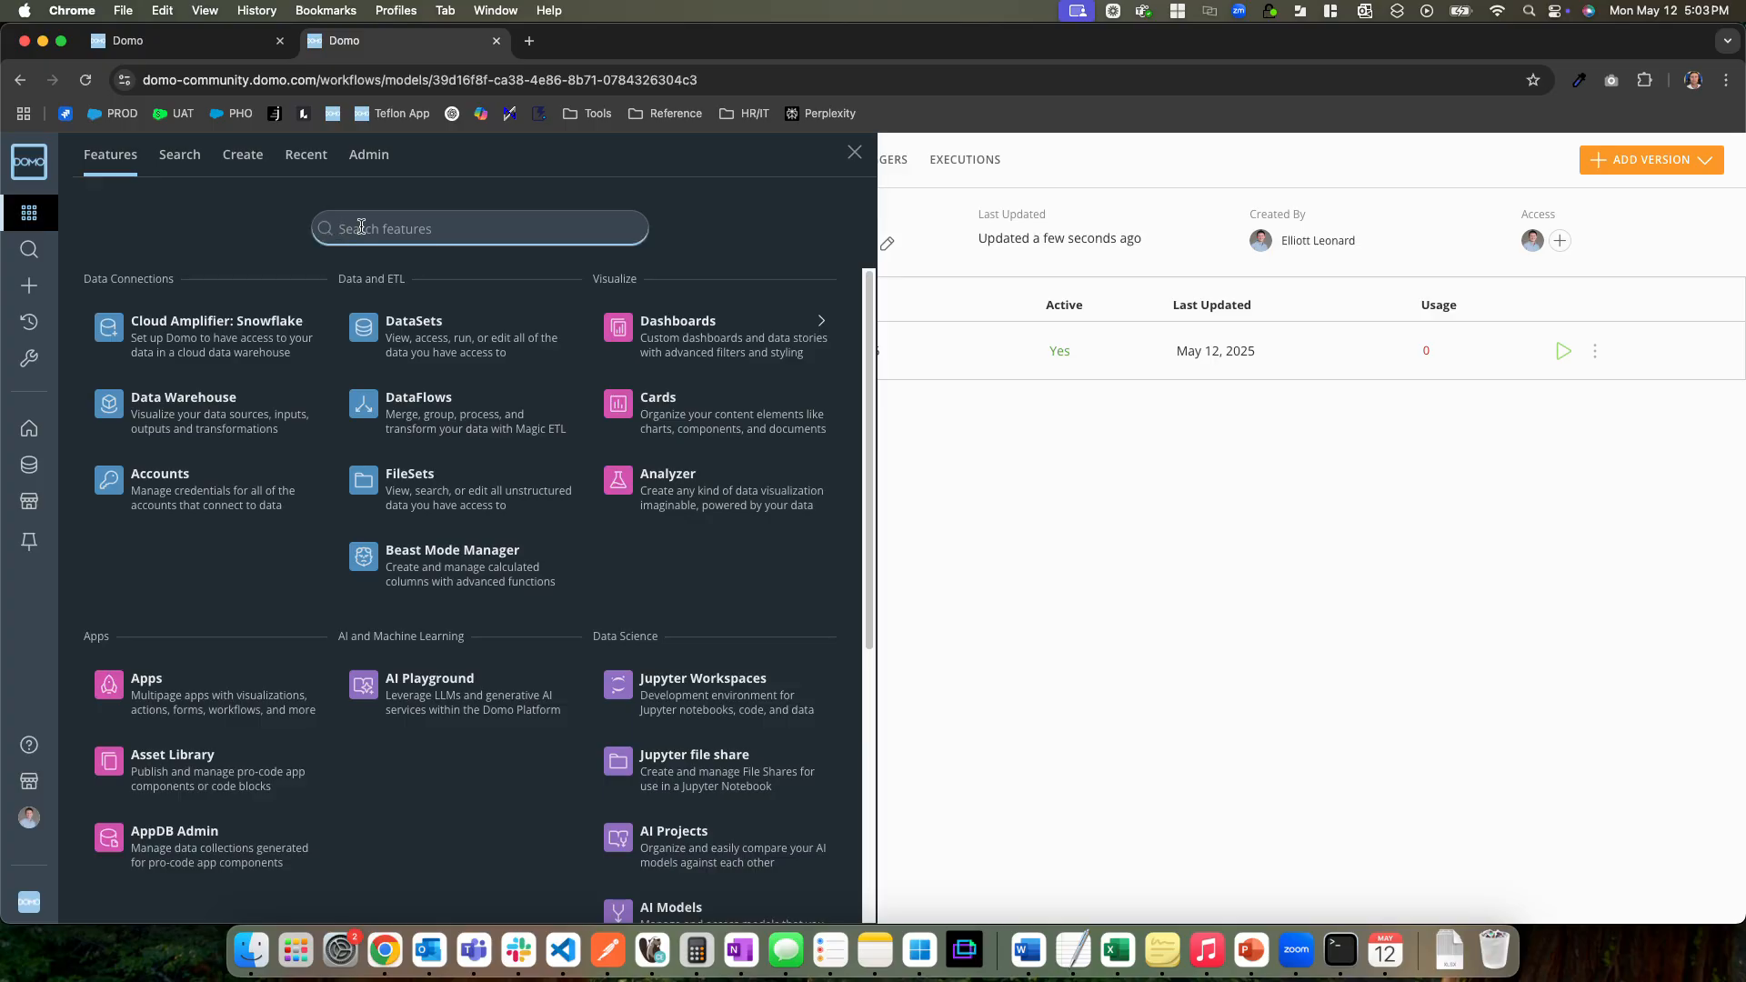
text(appd)
click(197, 344)
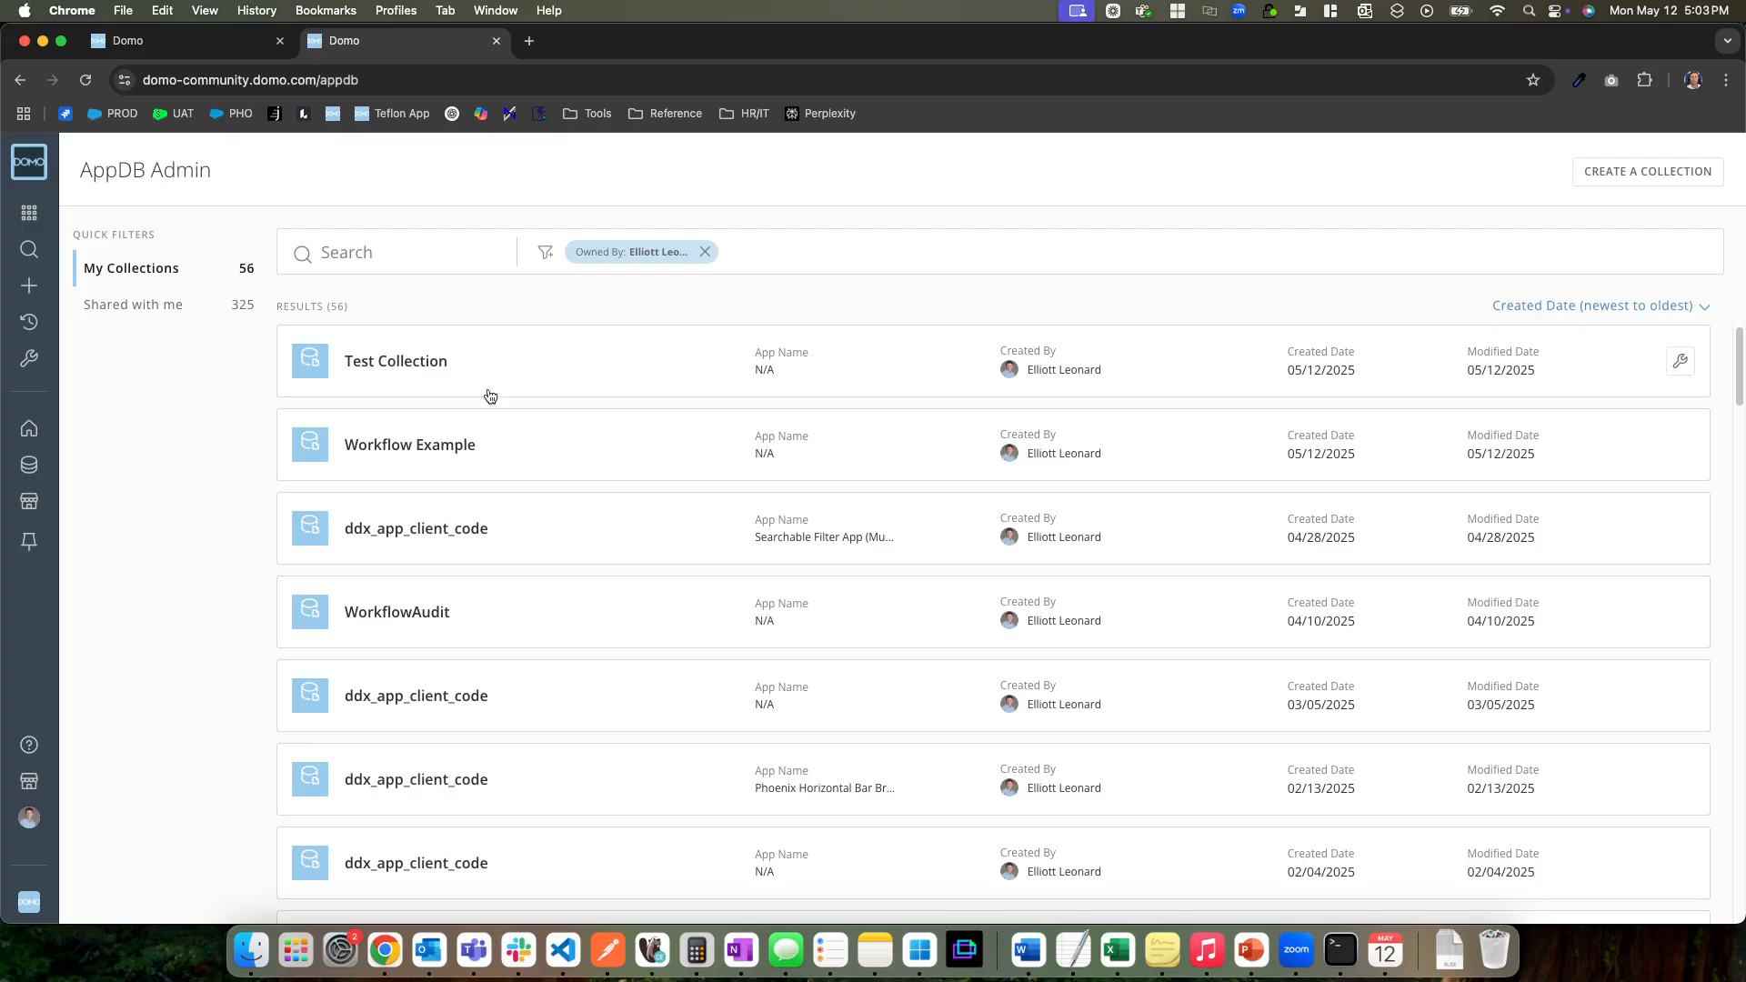
click(404, 376)
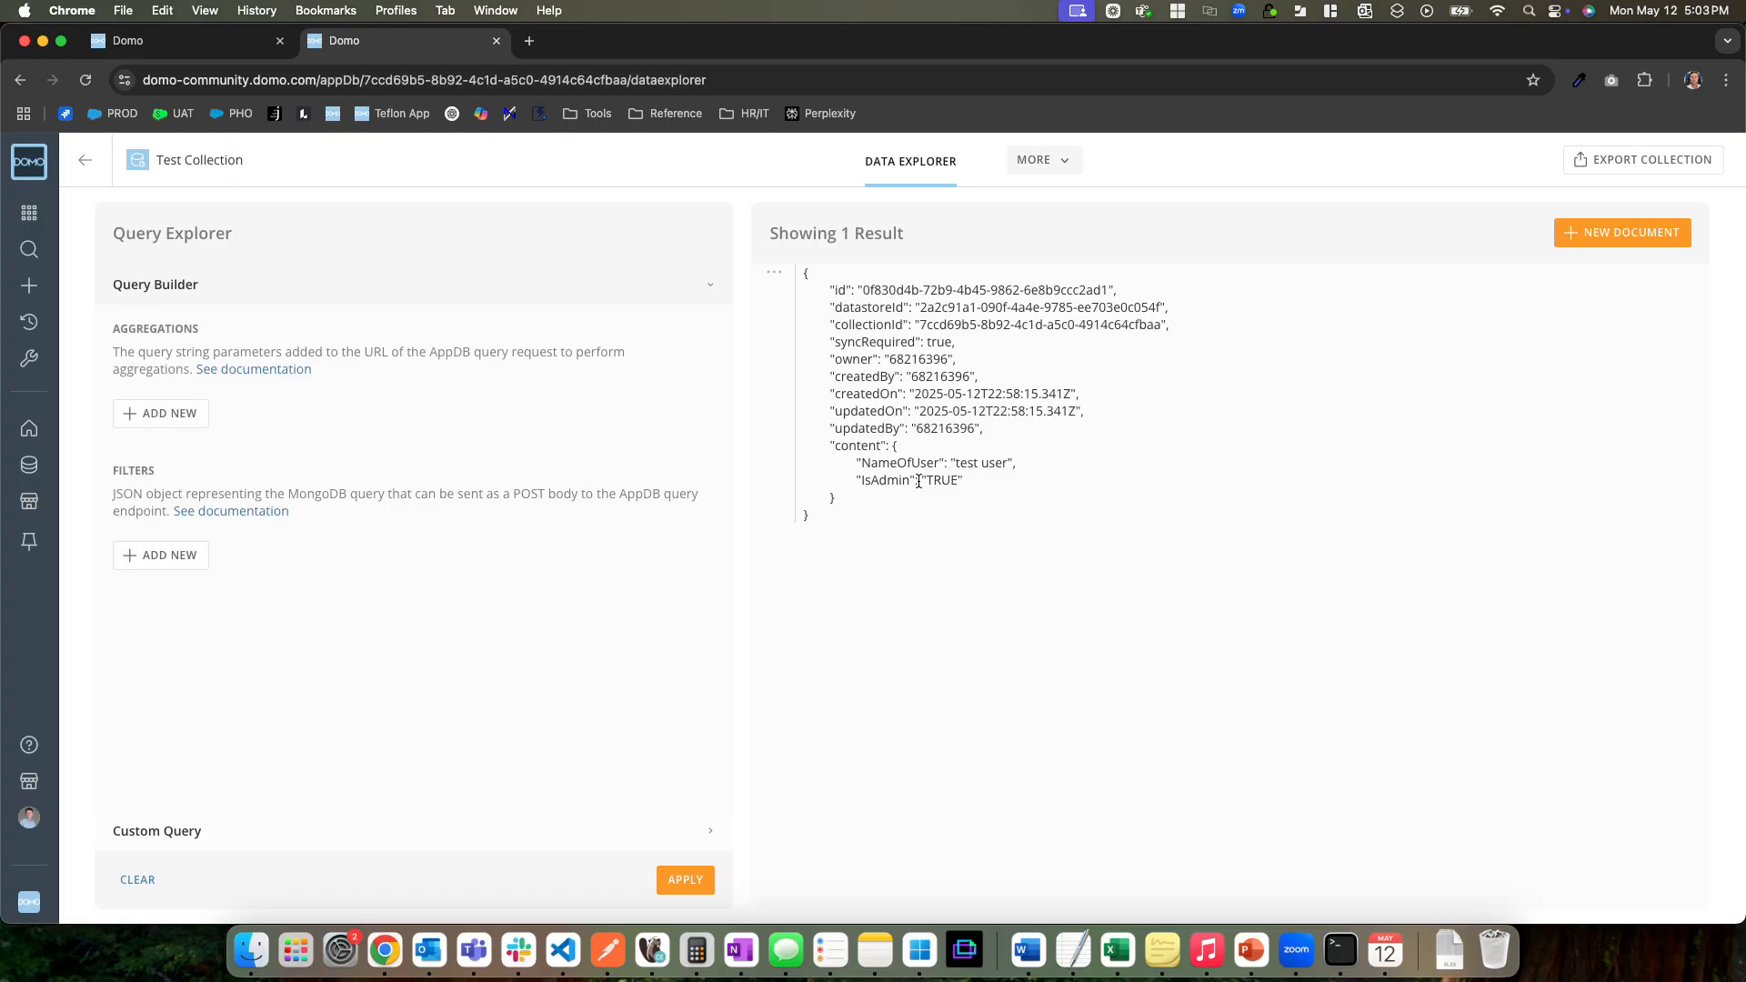
Start the deployed workflow, fill in the user's full name, set Is Admin to True and submit the form
click(224, 47)
click(1119, 331)
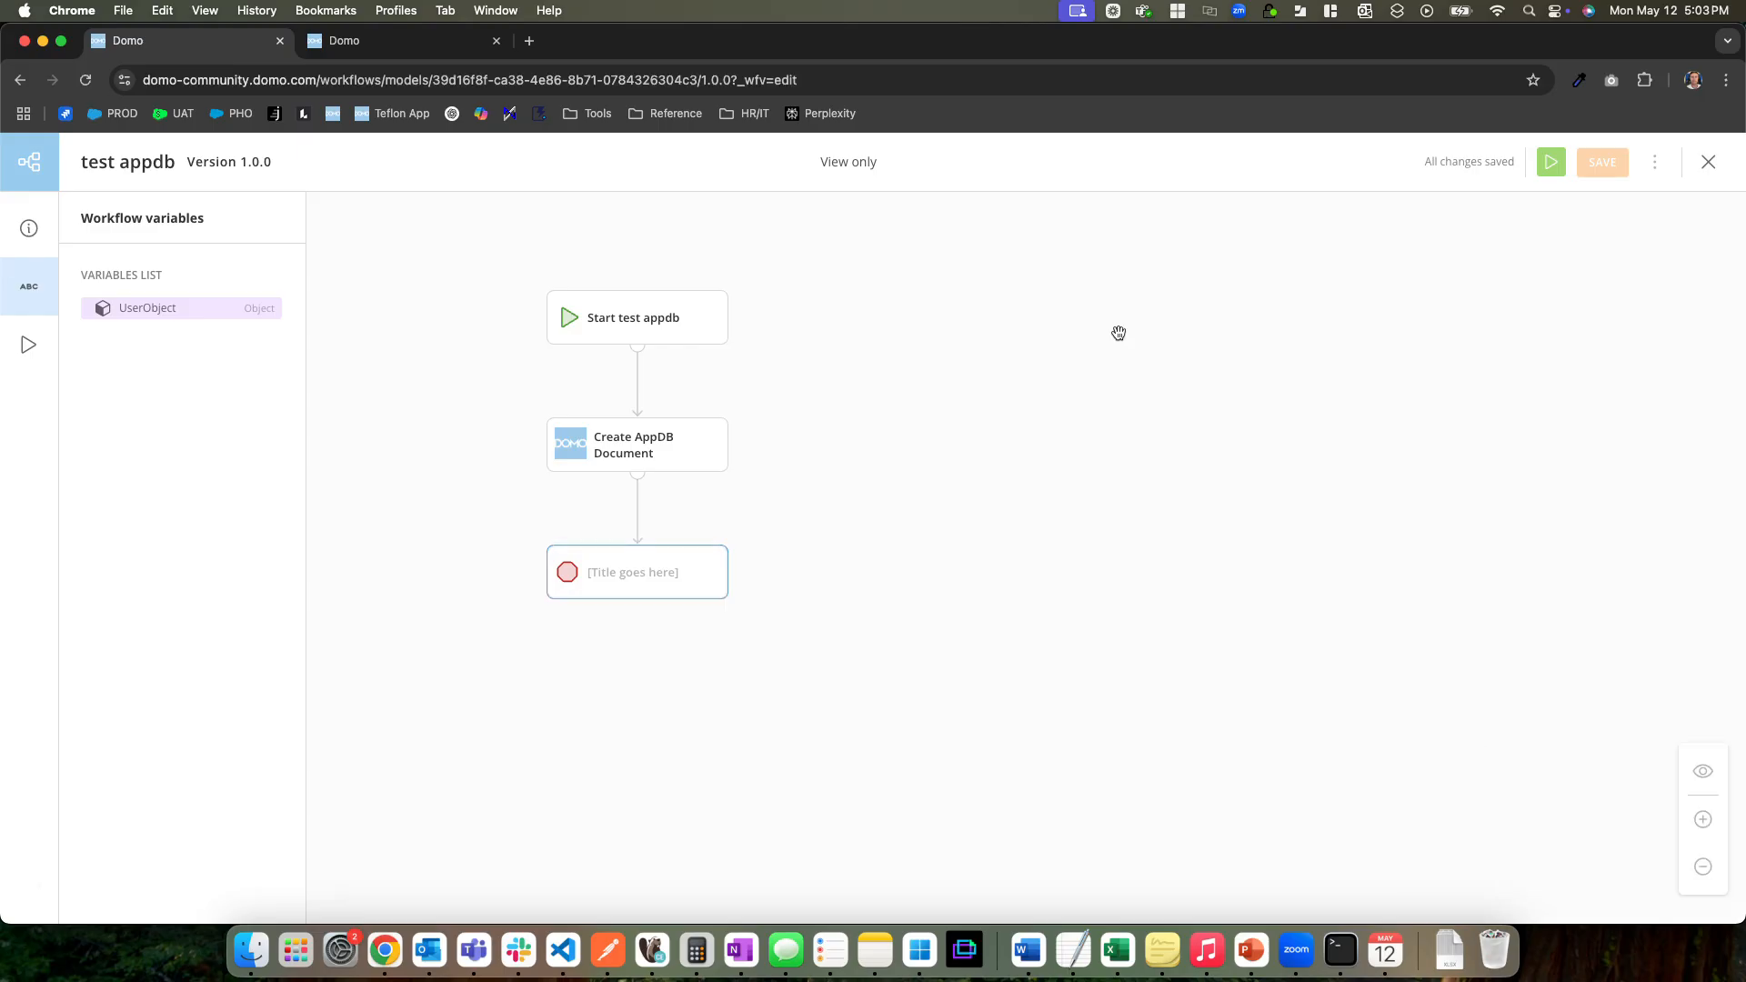
click(1552, 162)
click(132, 357)
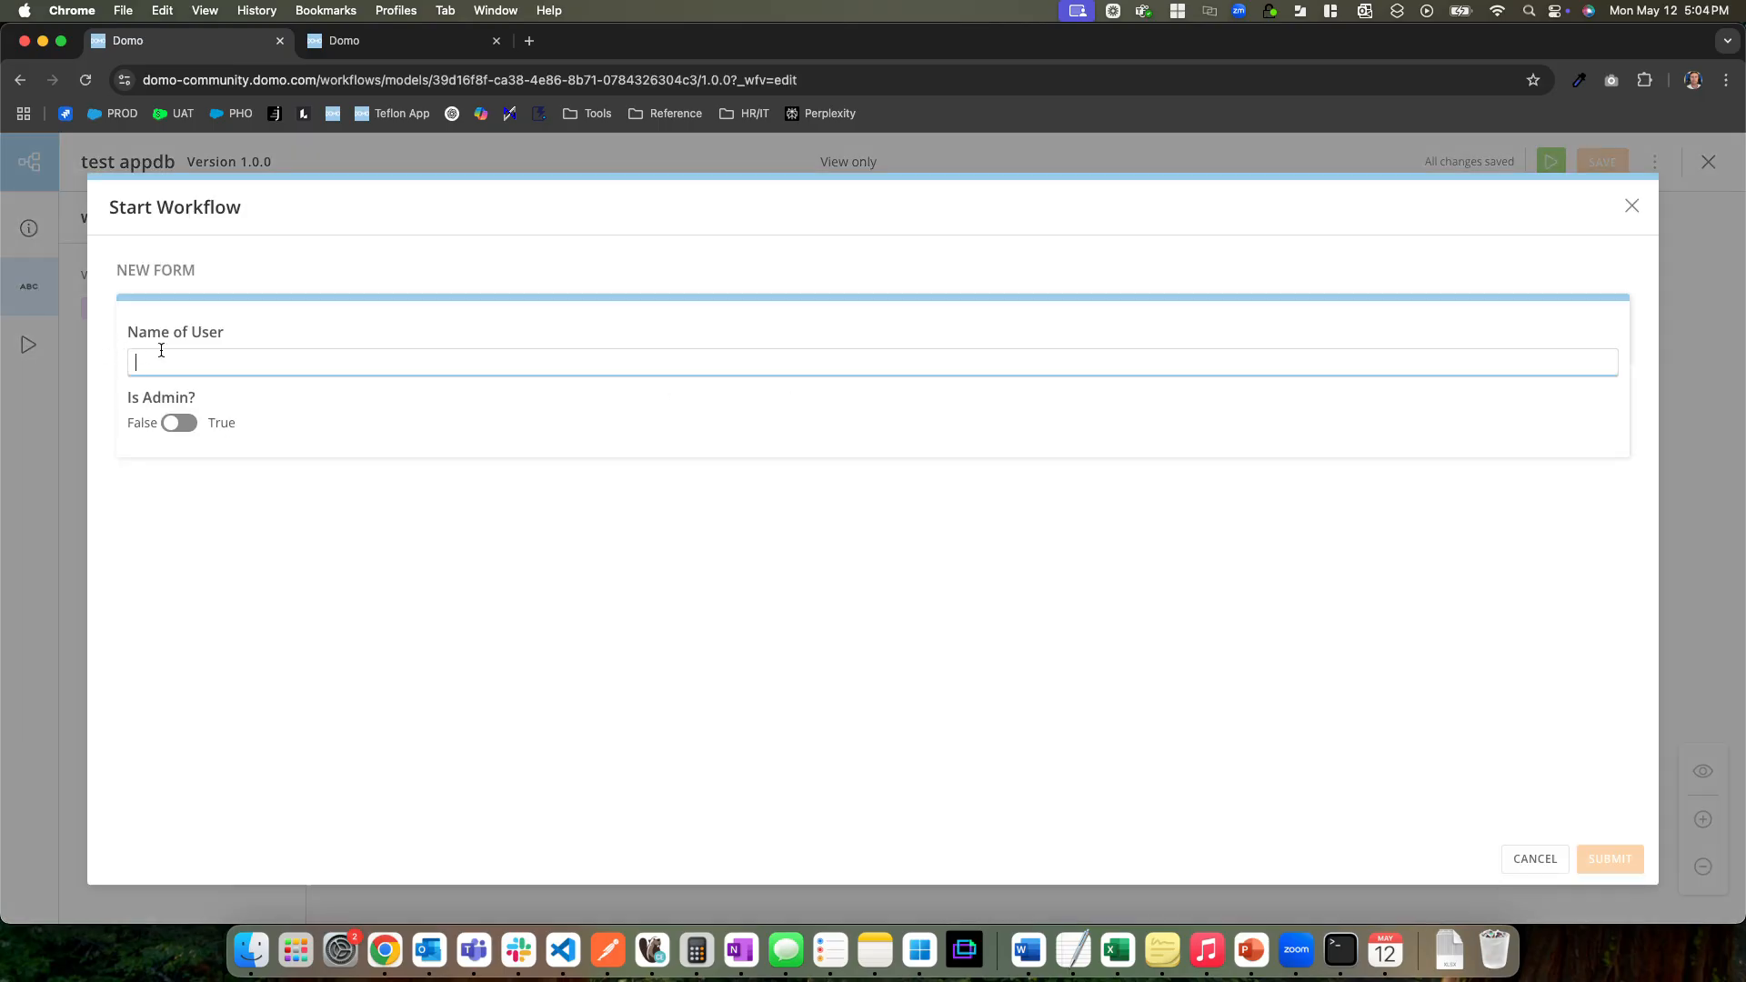
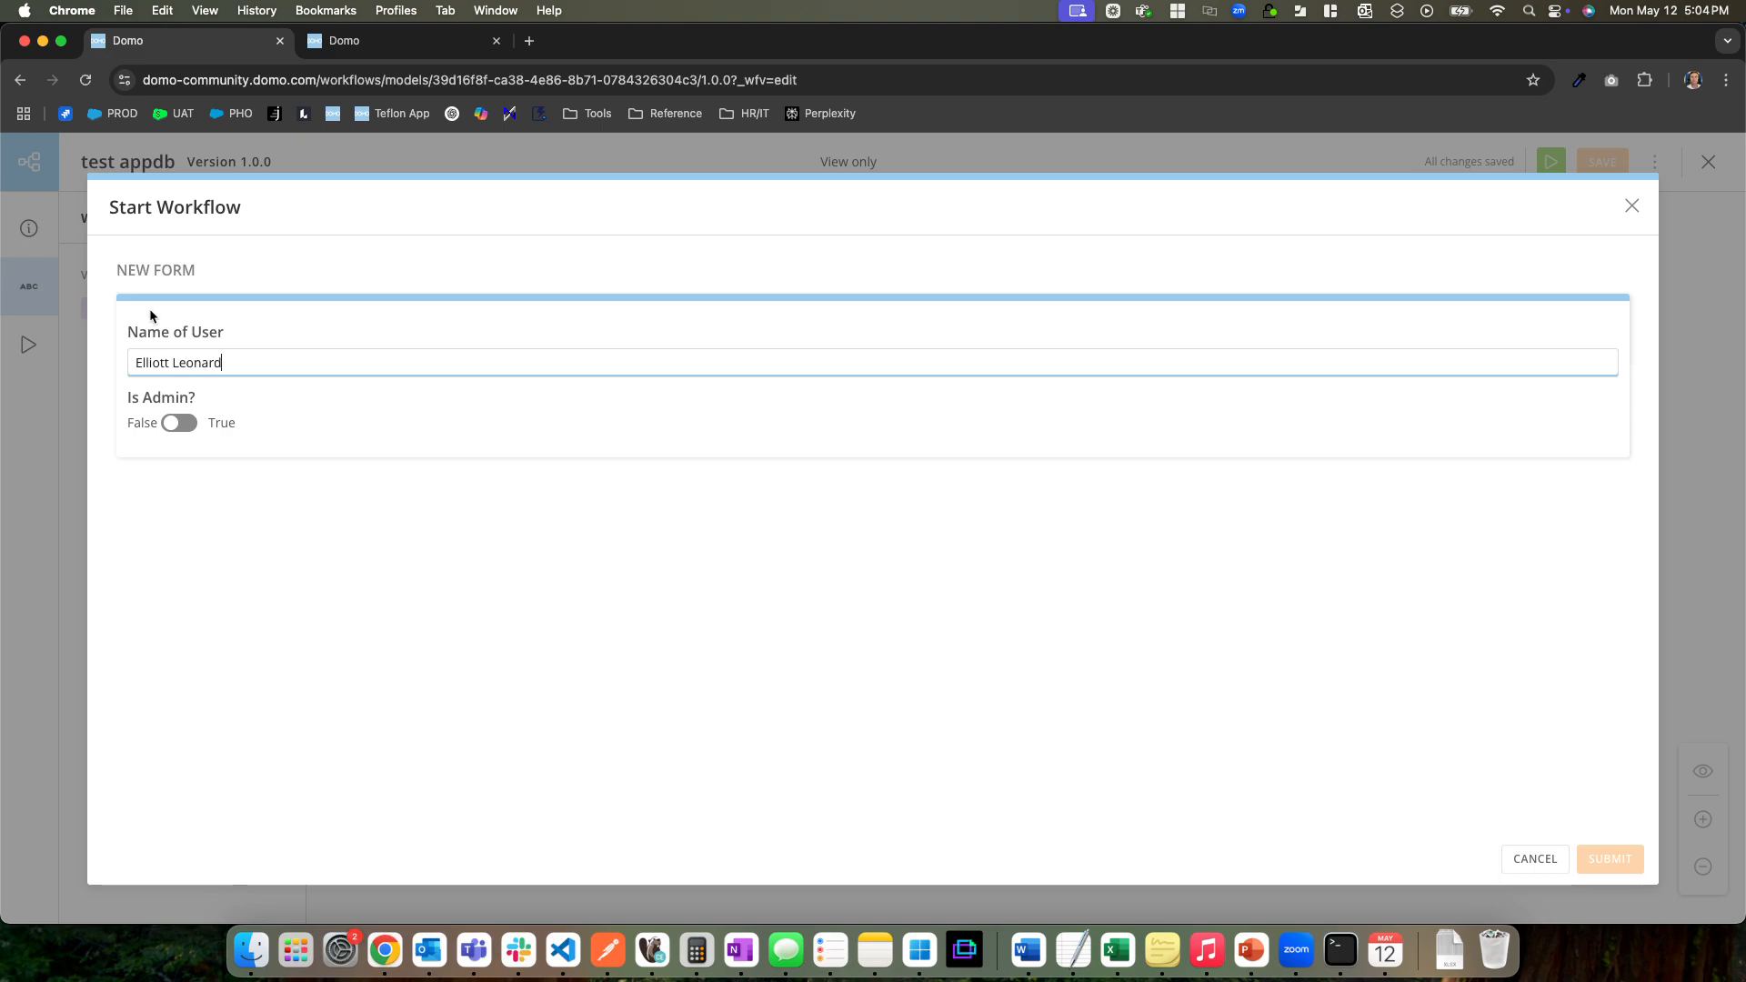
click(178, 423)
click(1604, 859)
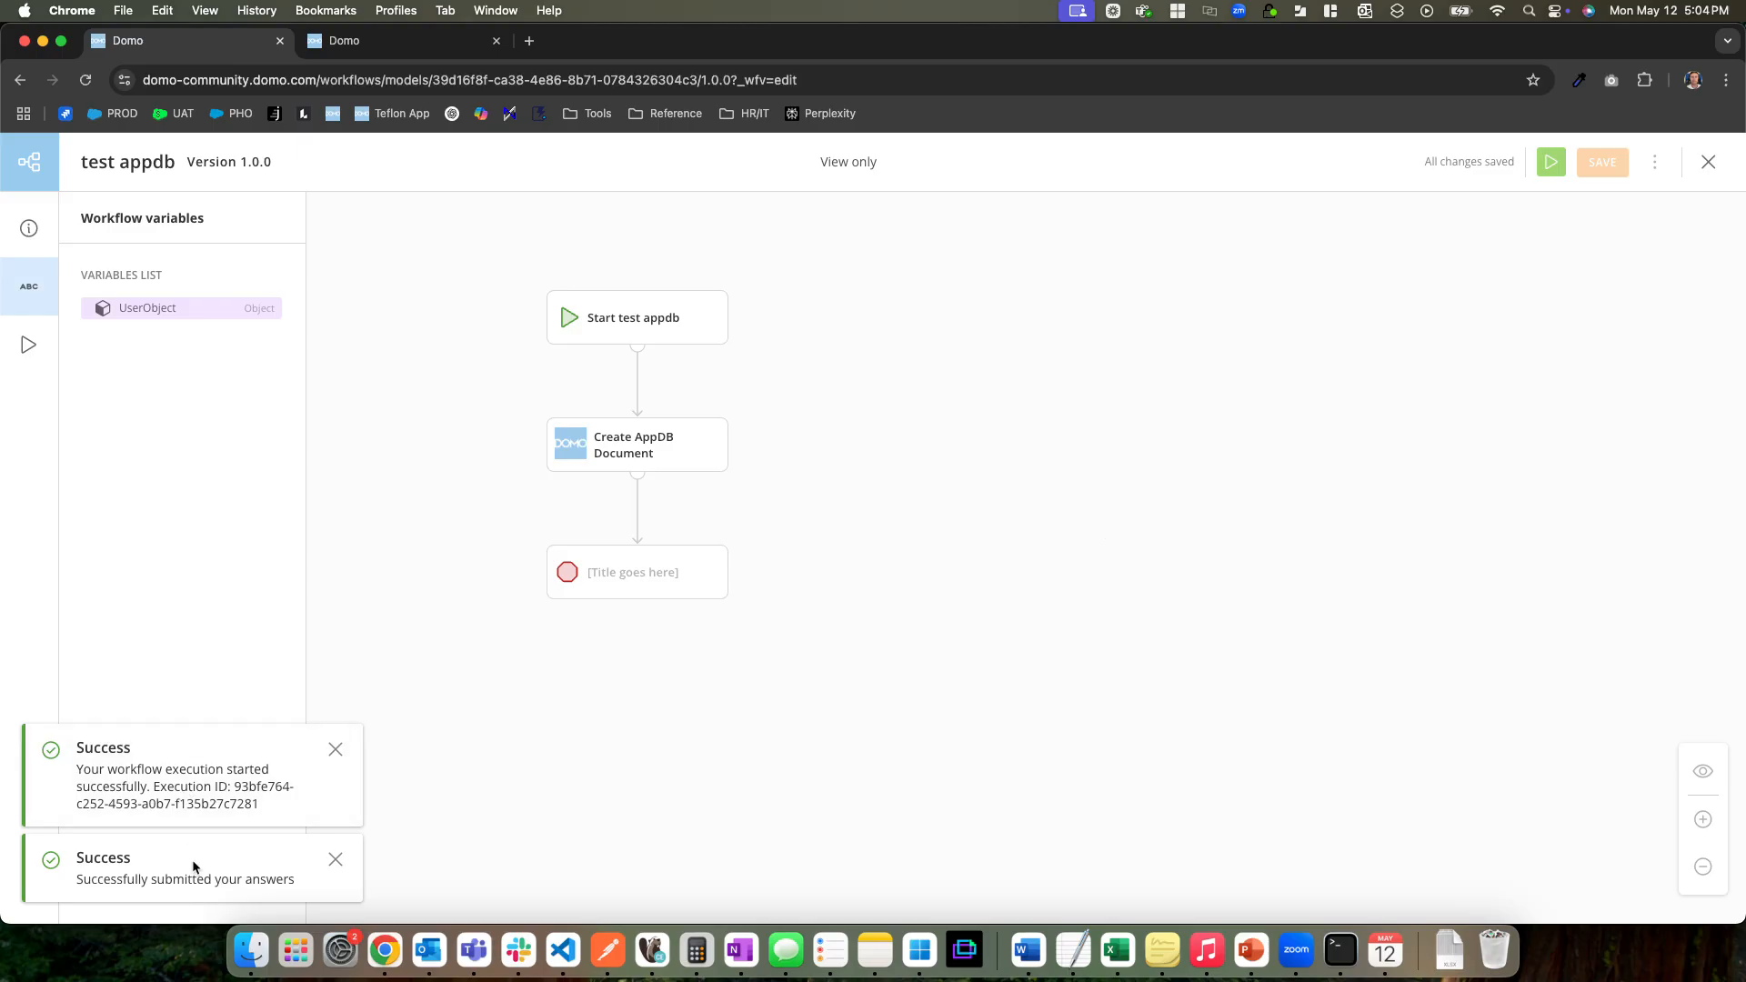
Reload the Test Collection's documents to check for the submitted entry, and return to the workflow
click(396, 42)
click(84, 80)
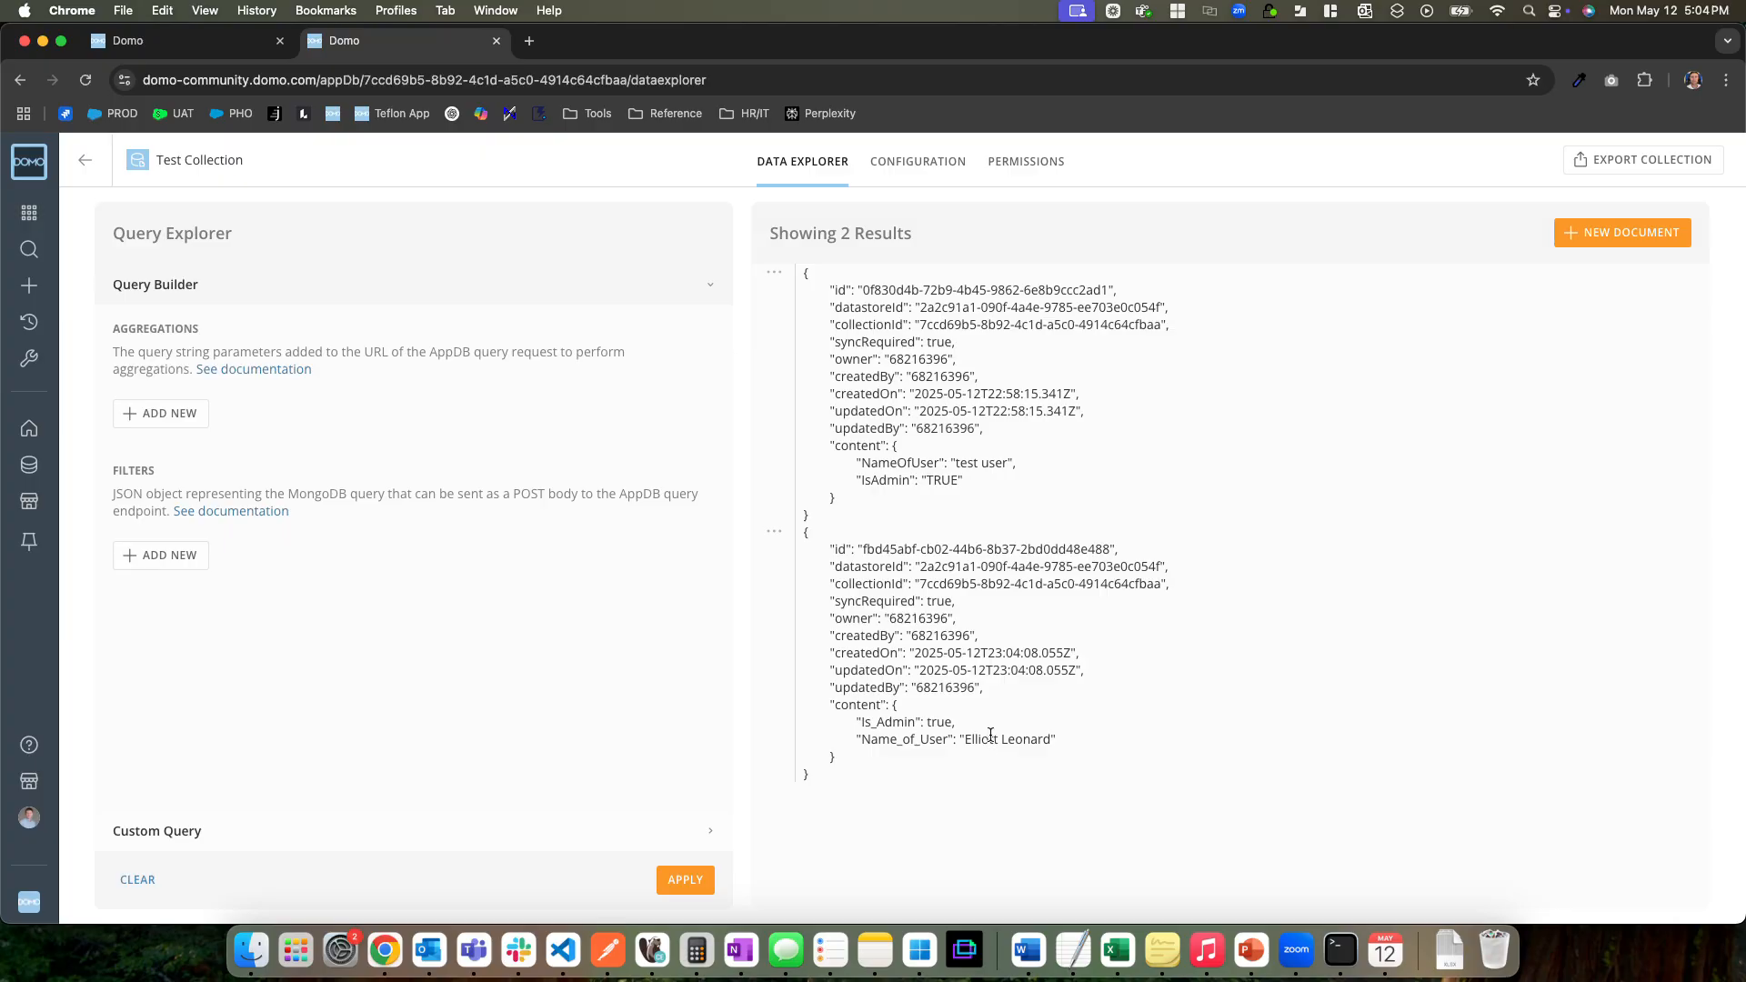
click(233, 40)
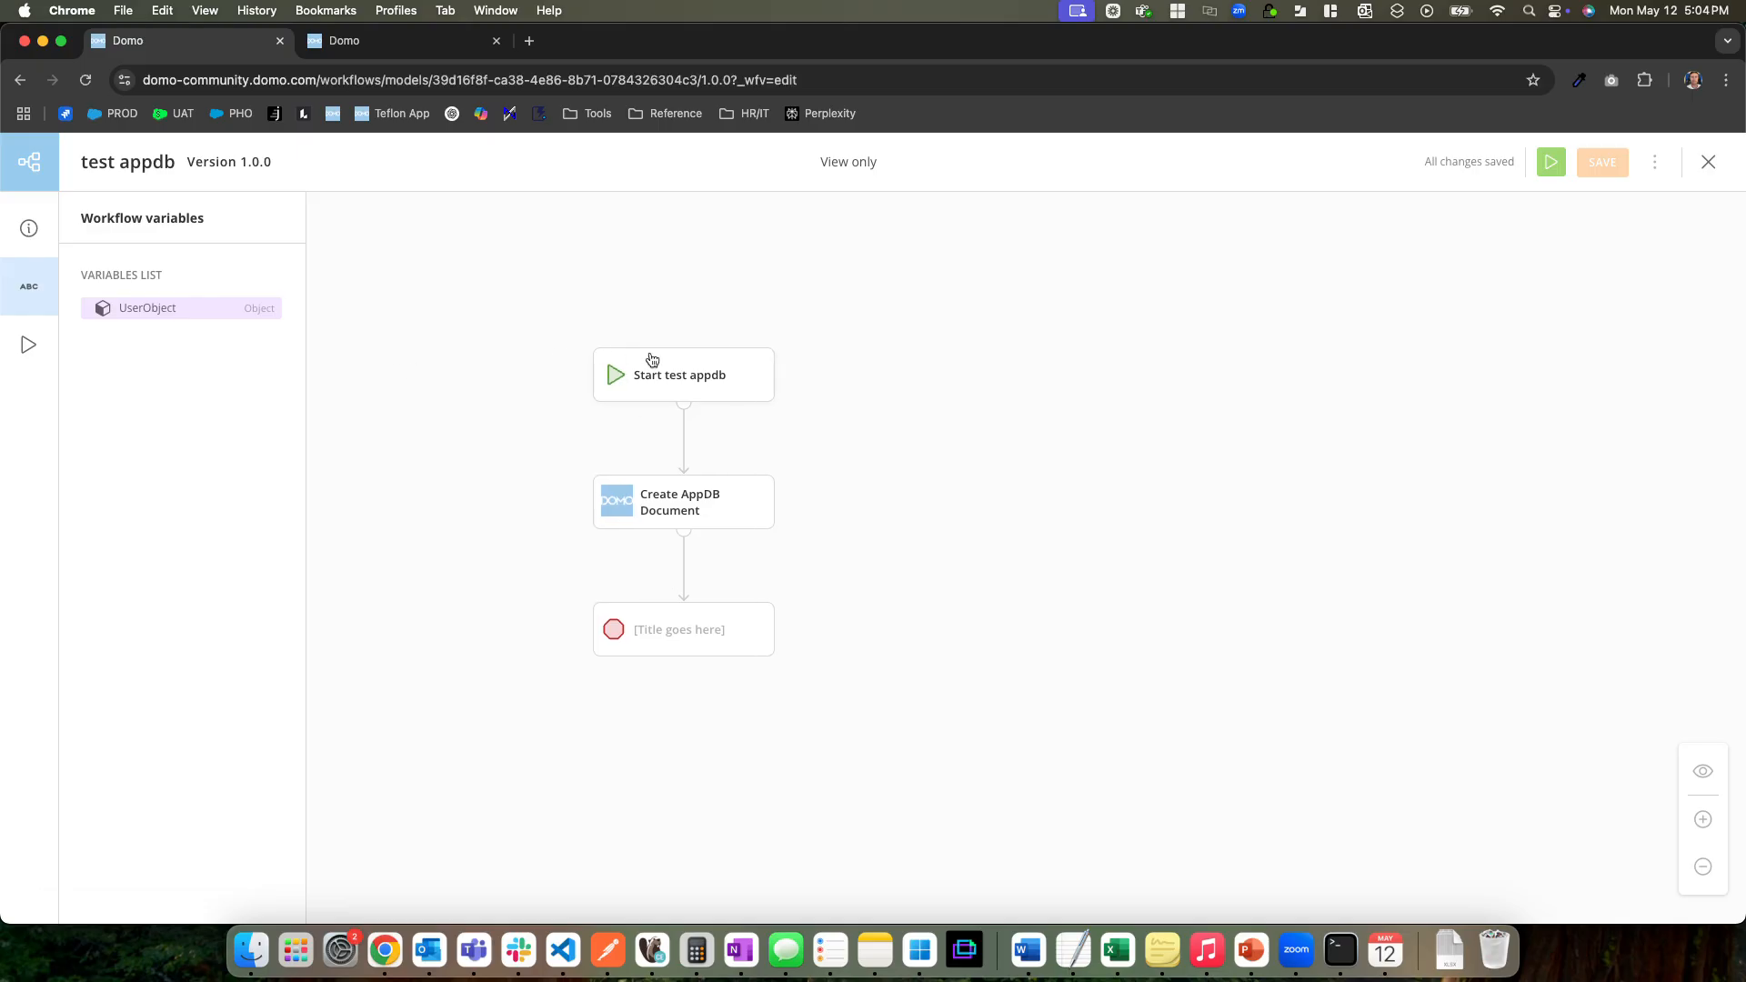
drag(519, 499, 569, 488)
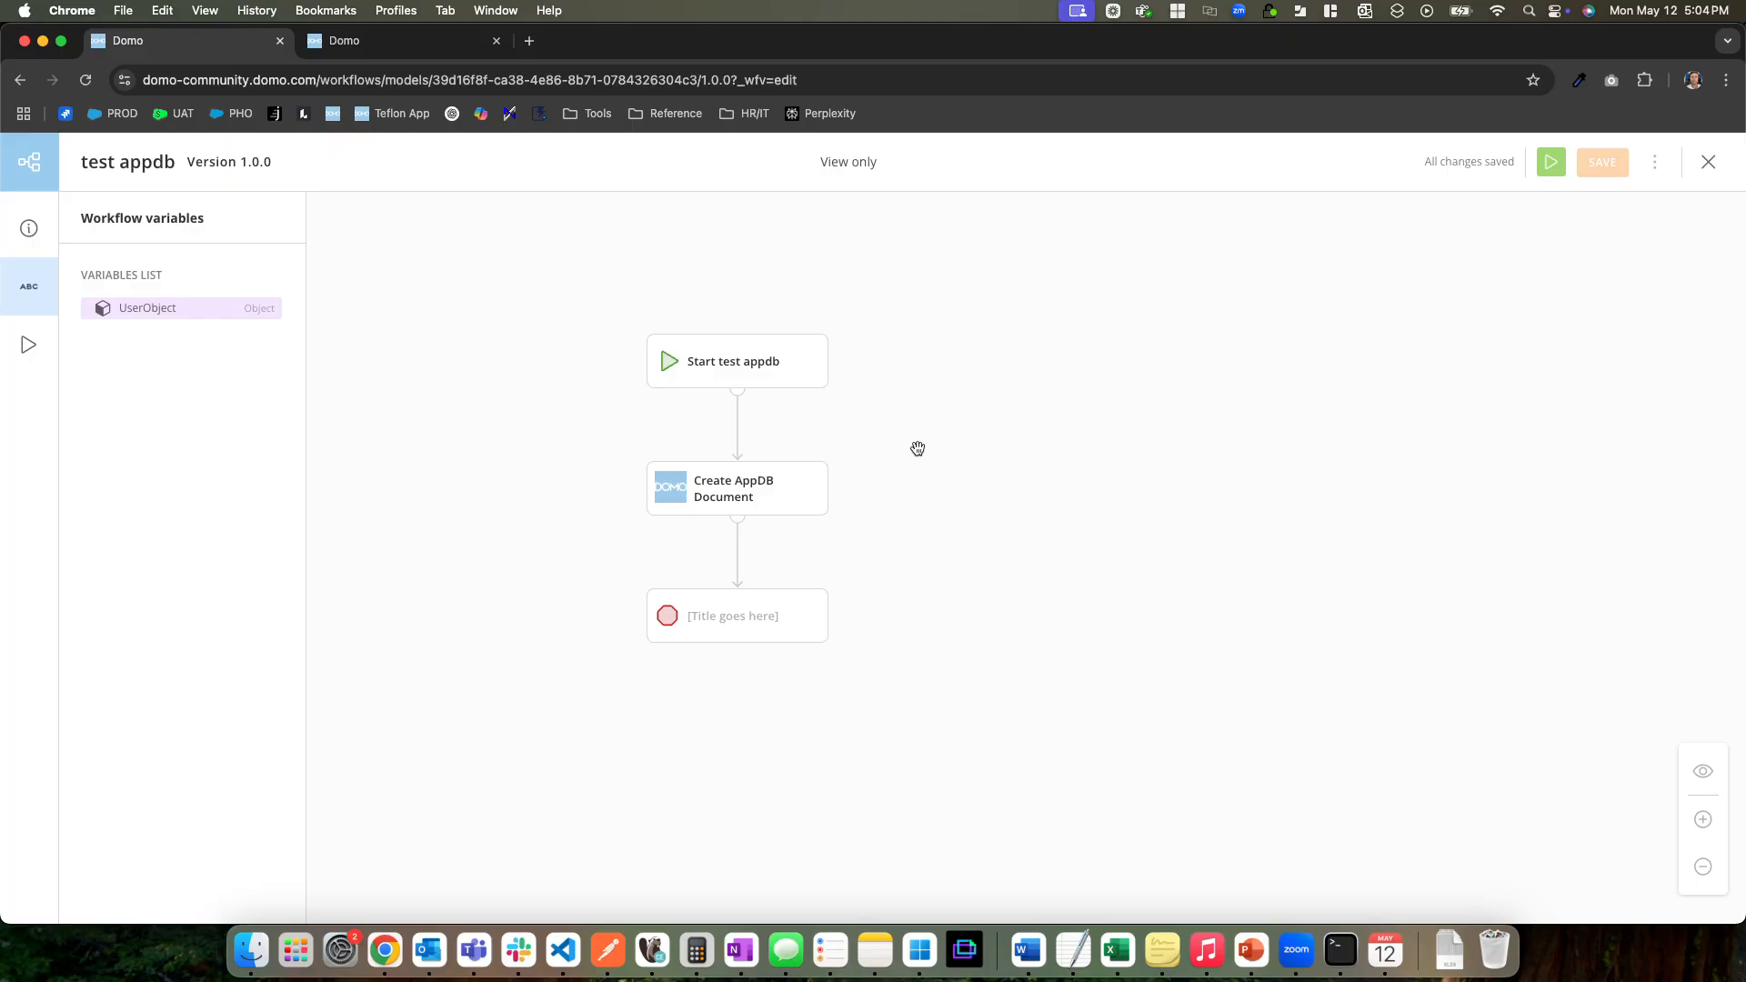
drag(921, 440, 935, 428)
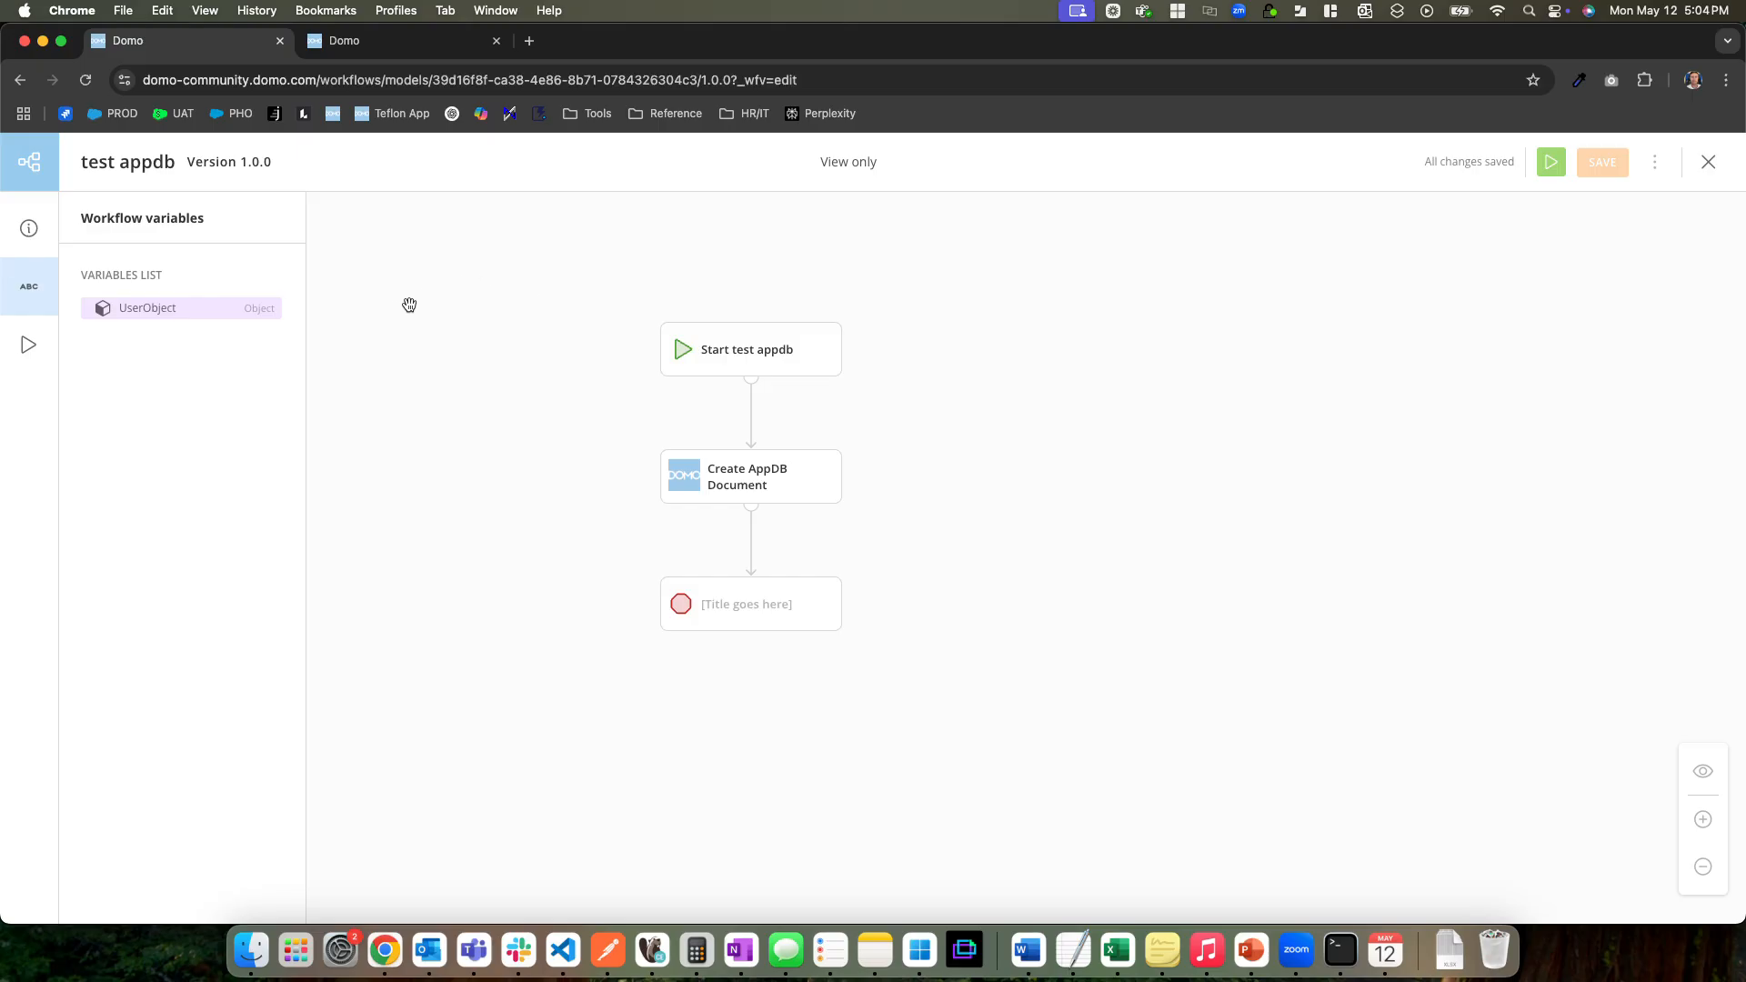
drag(455, 324, 494, 261)
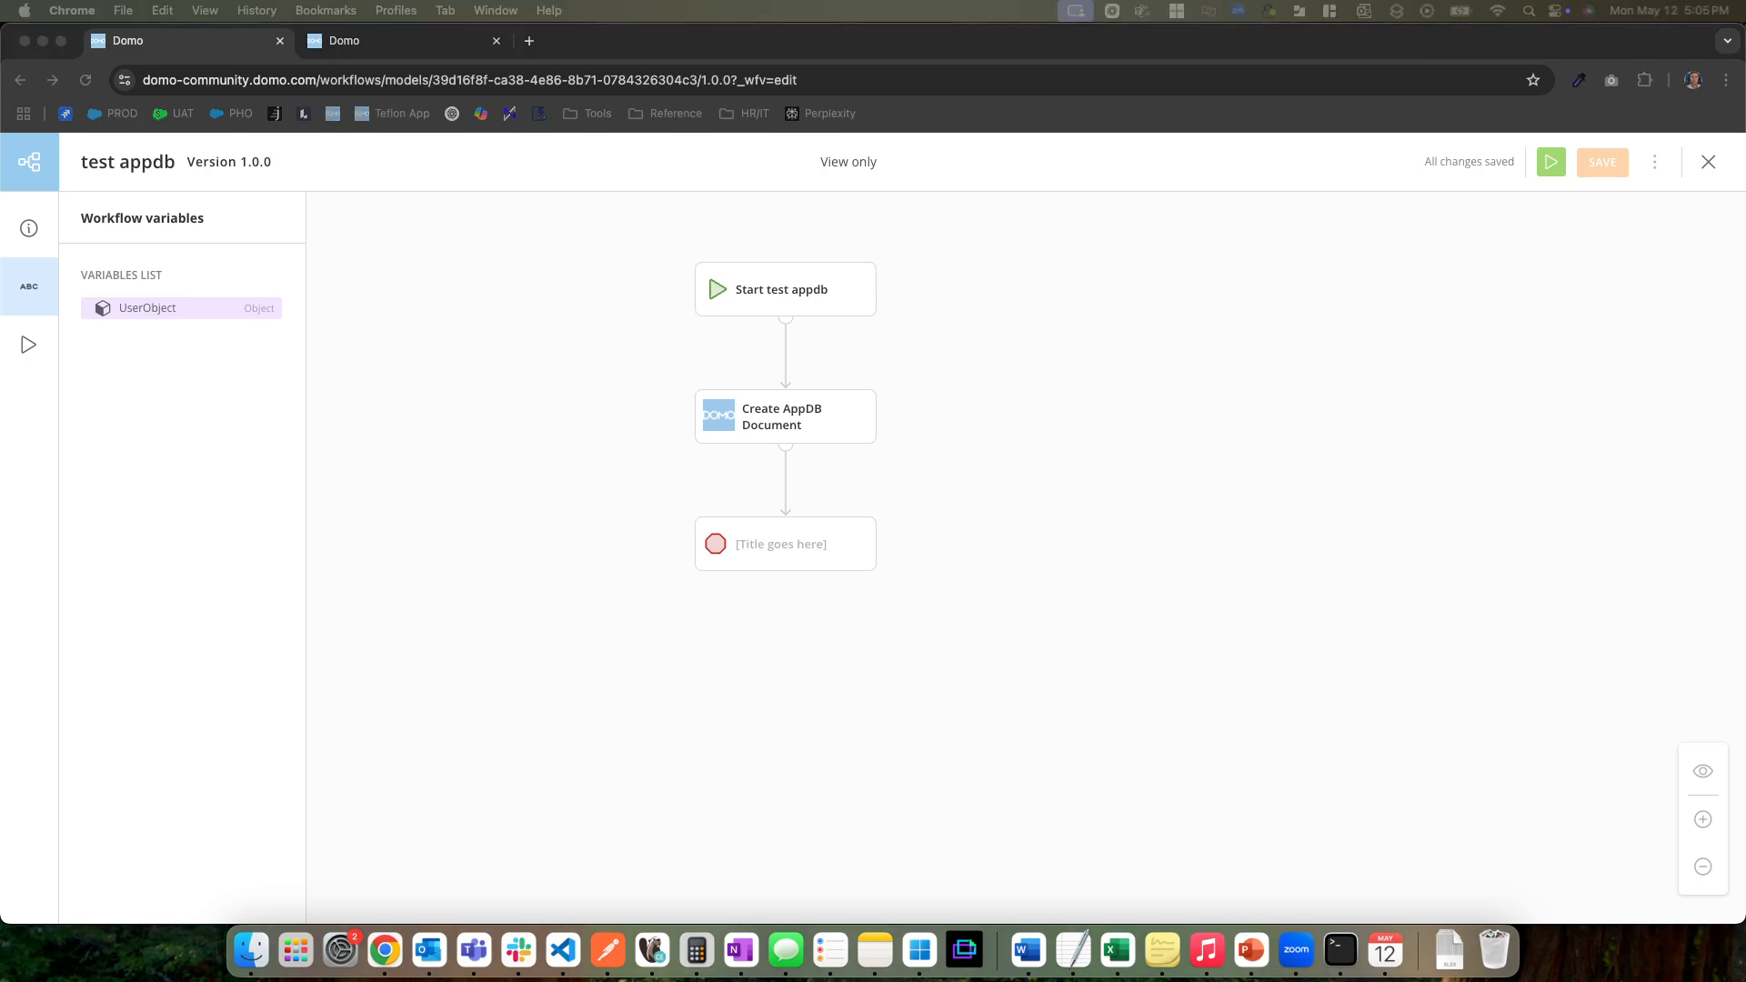
Try to enable sync in the Test Collection's configuration and reload the page
click(365, 43)
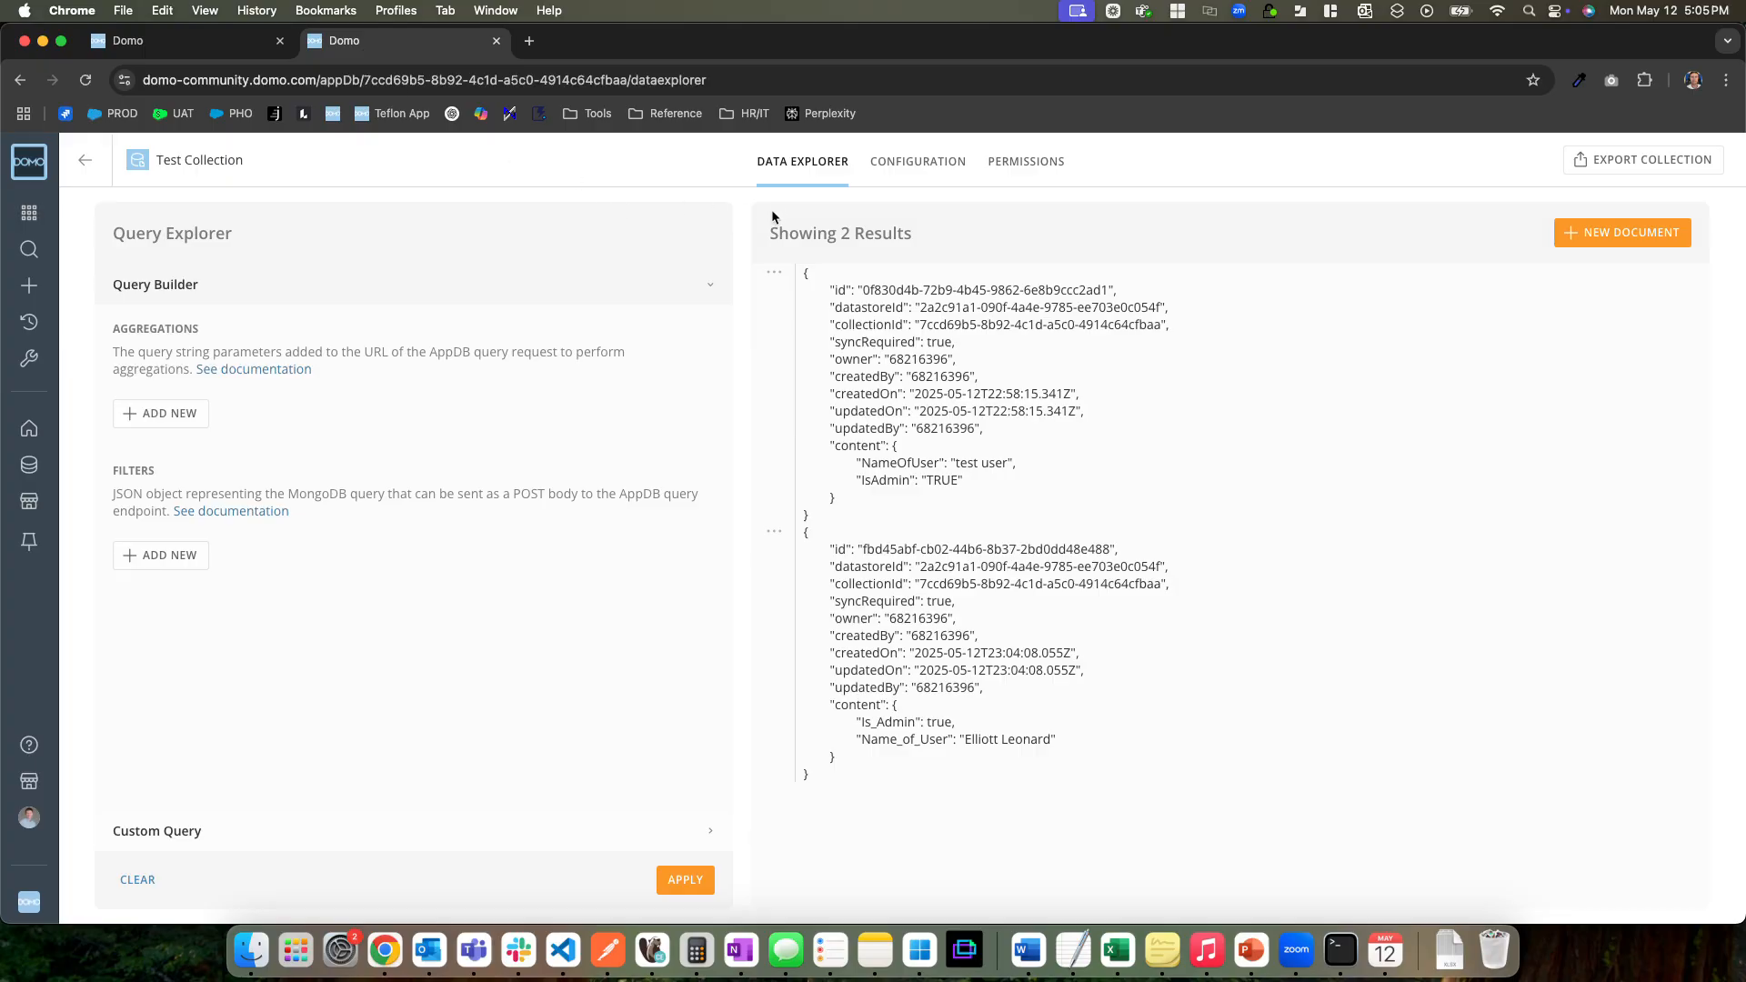
click(941, 168)
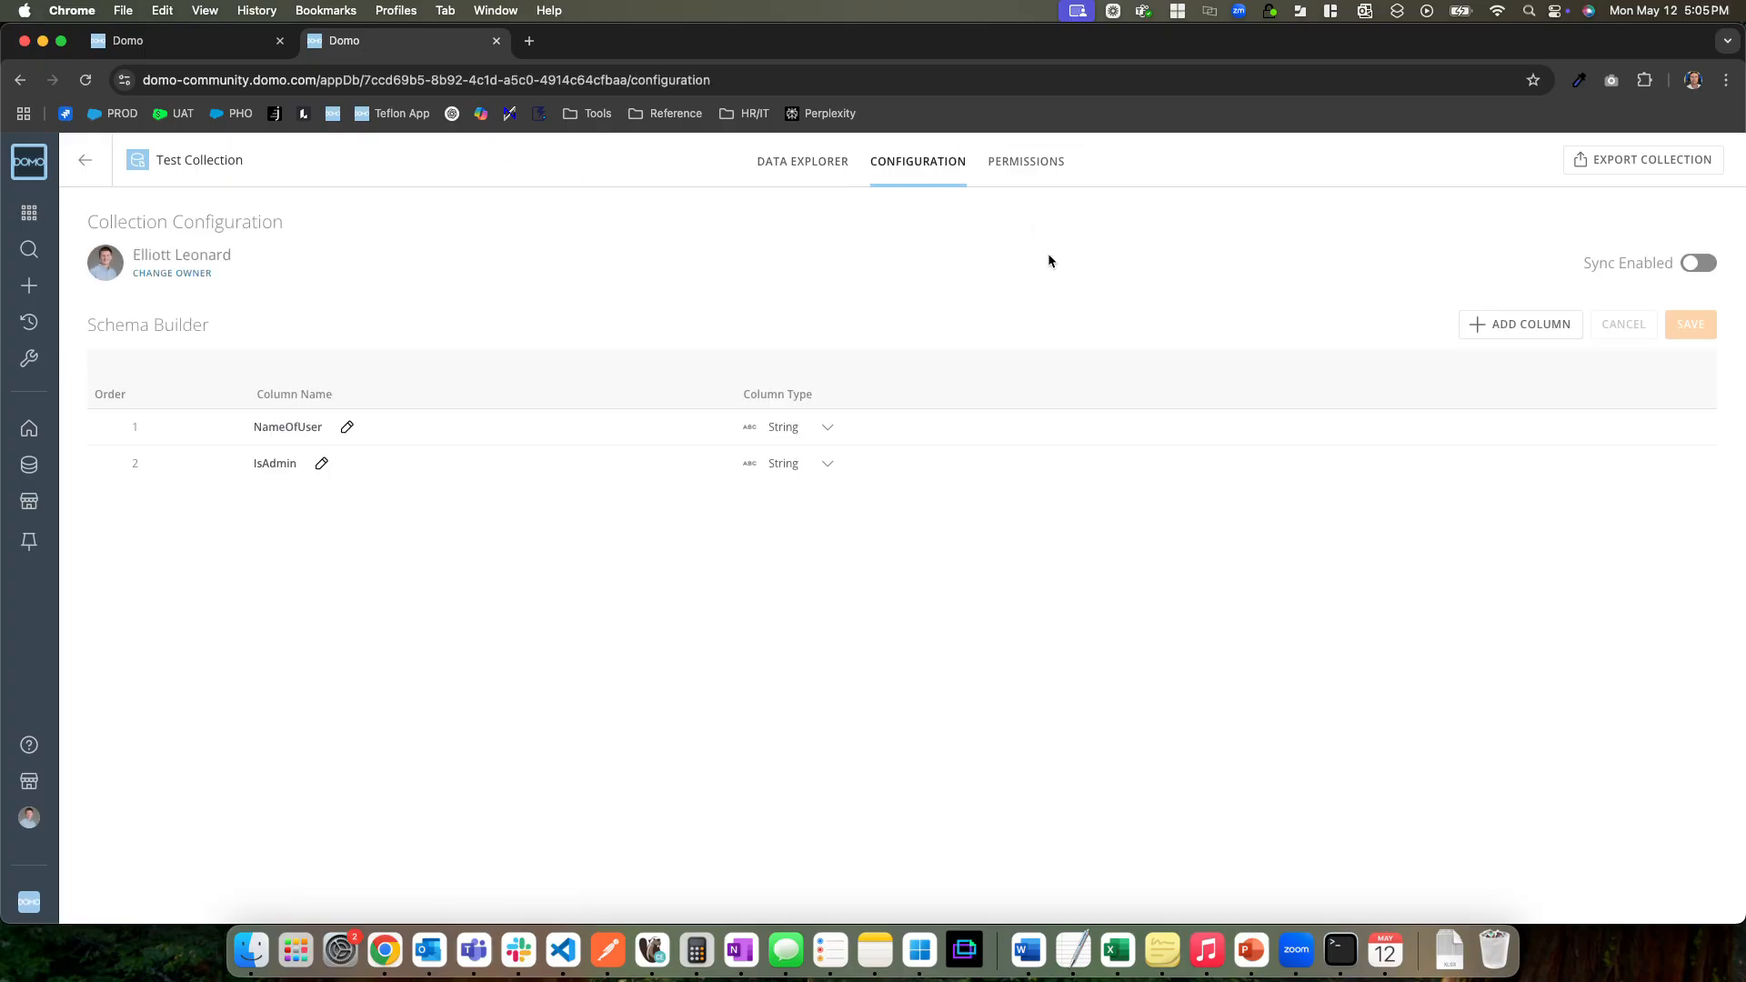
click(1699, 264)
click(86, 81)
click(84, 80)
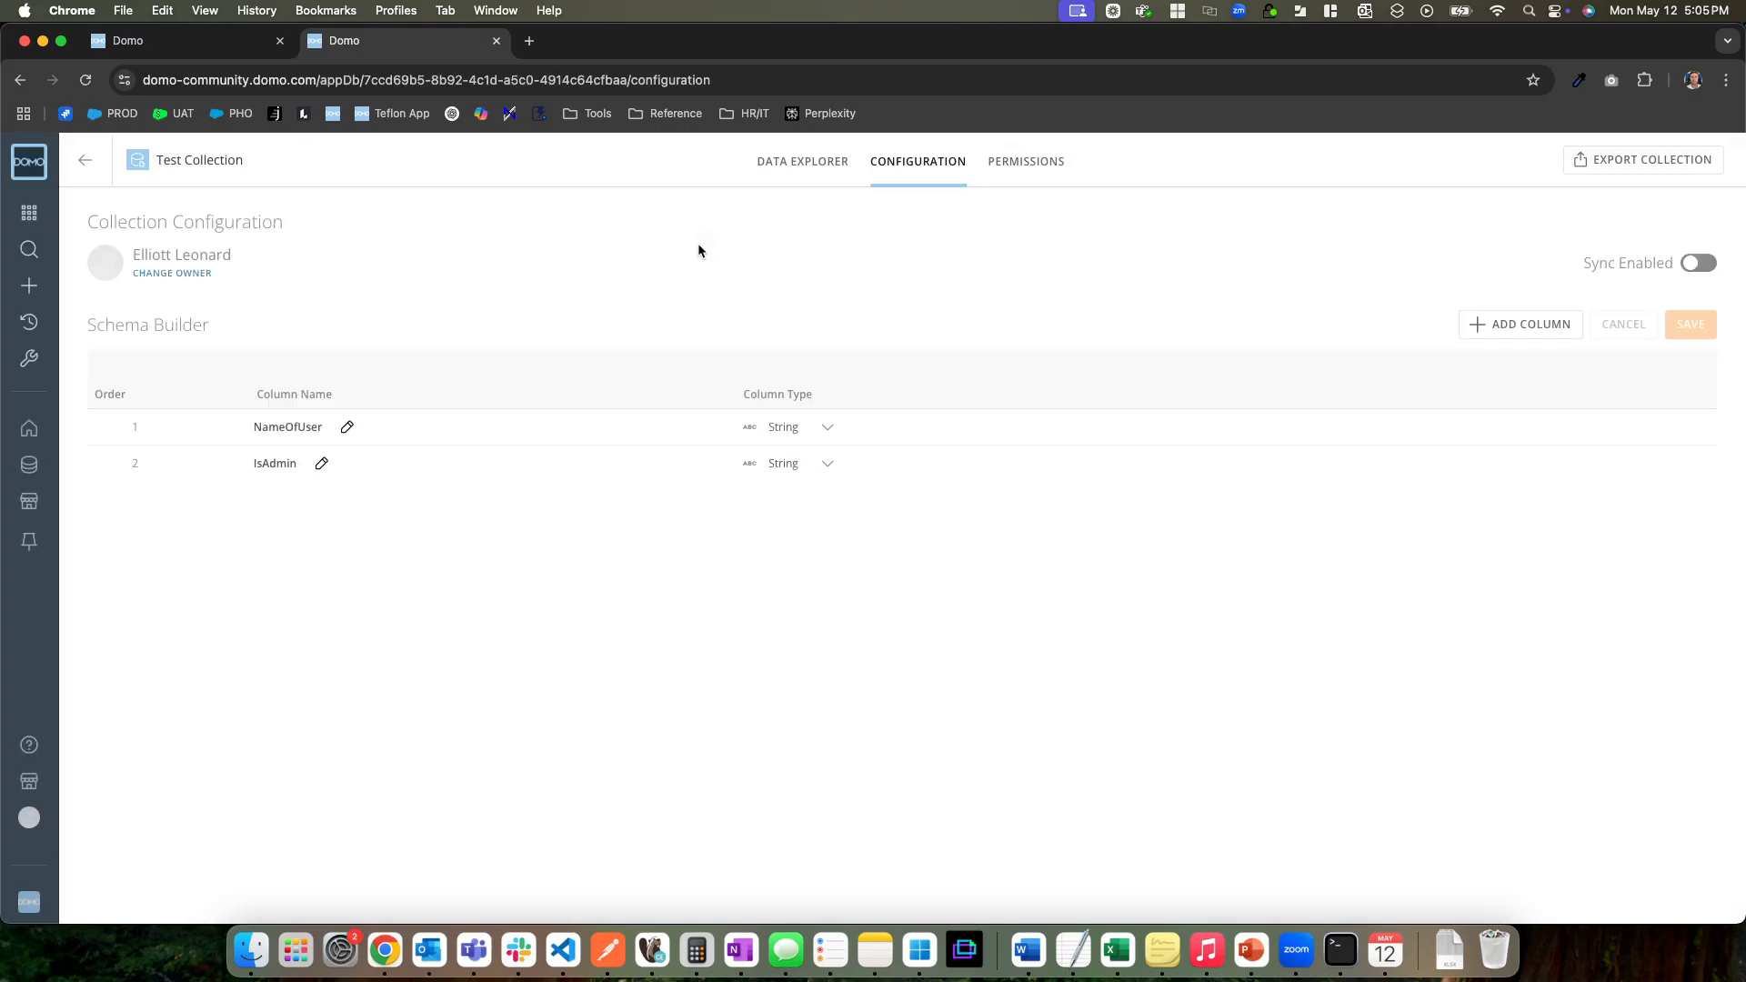
Duplicate the test appdb workflow's browser tab and open the Workflows overview in the copy
click(141, 43)
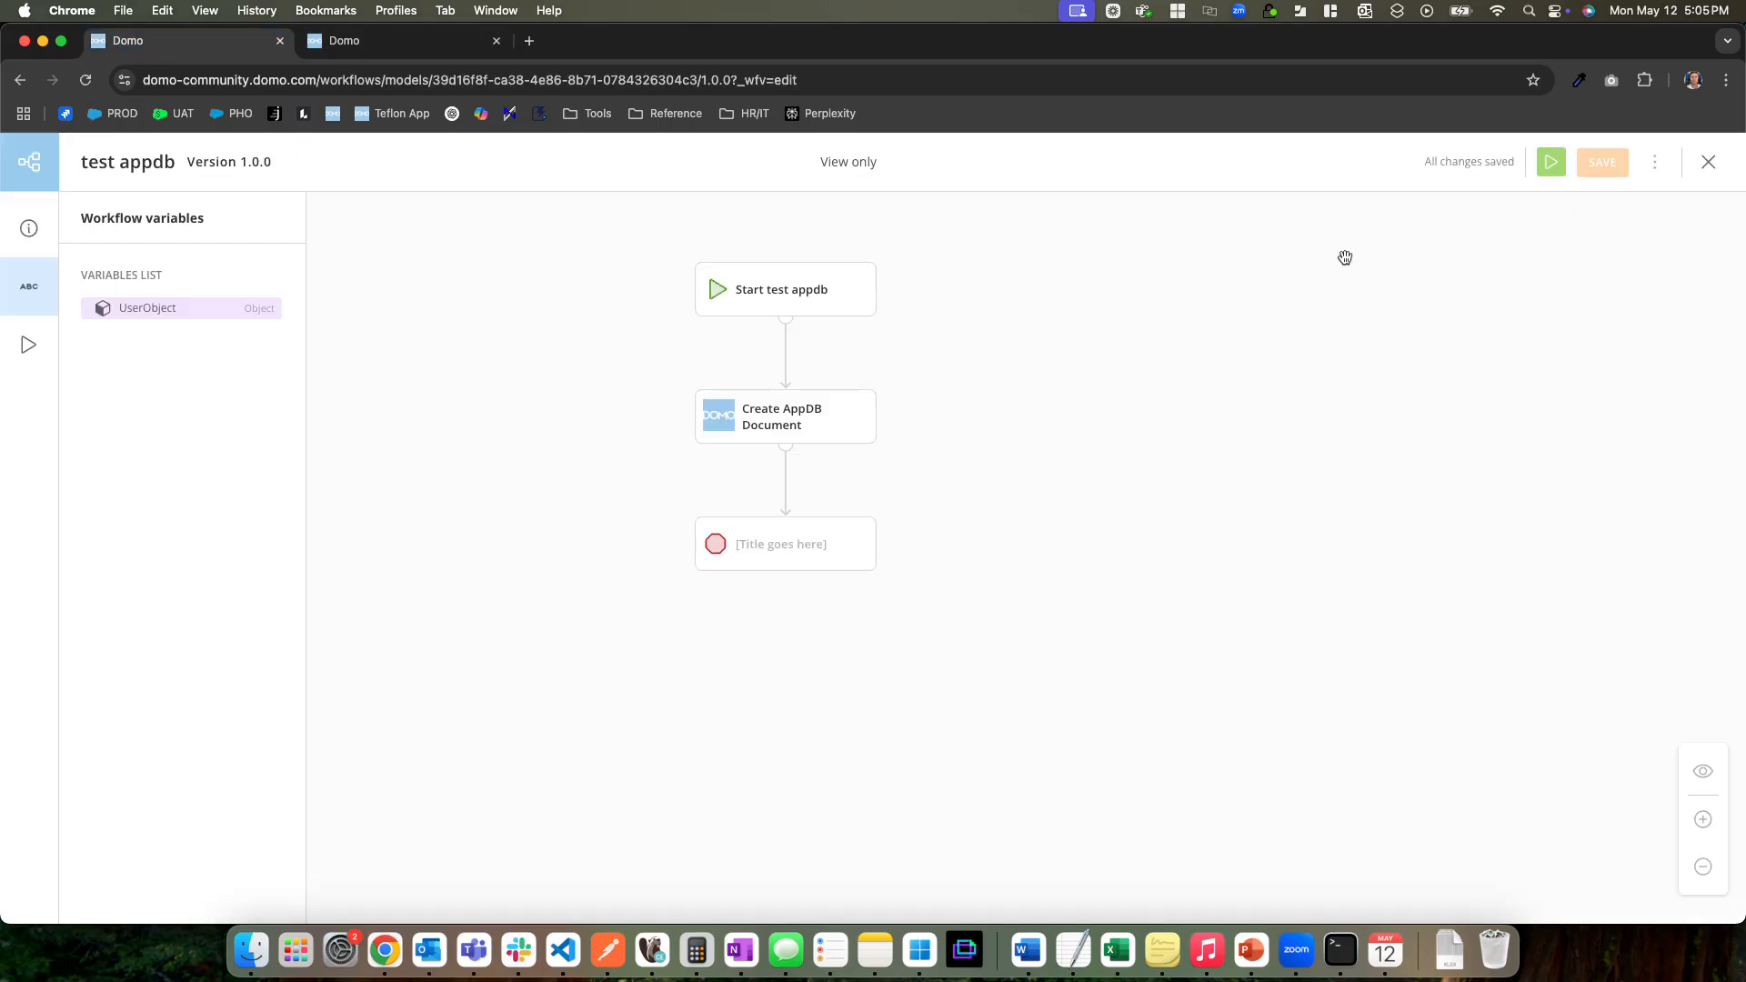
right_click(141, 43)
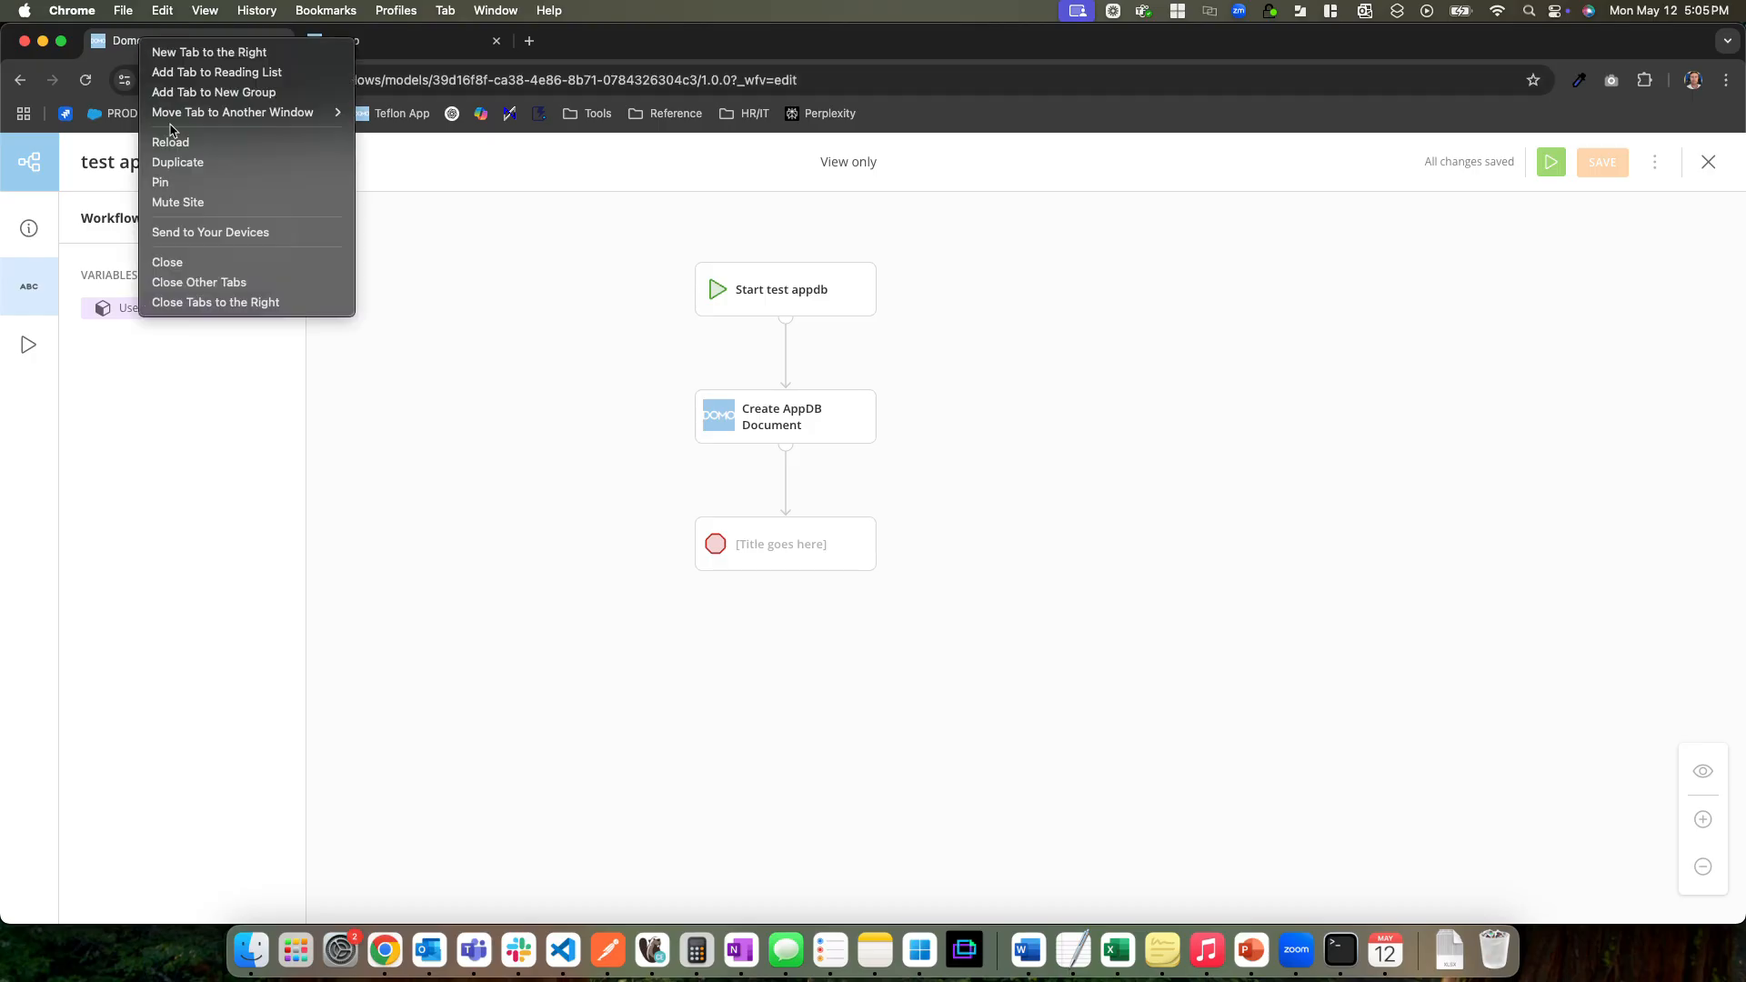
click(217, 164)
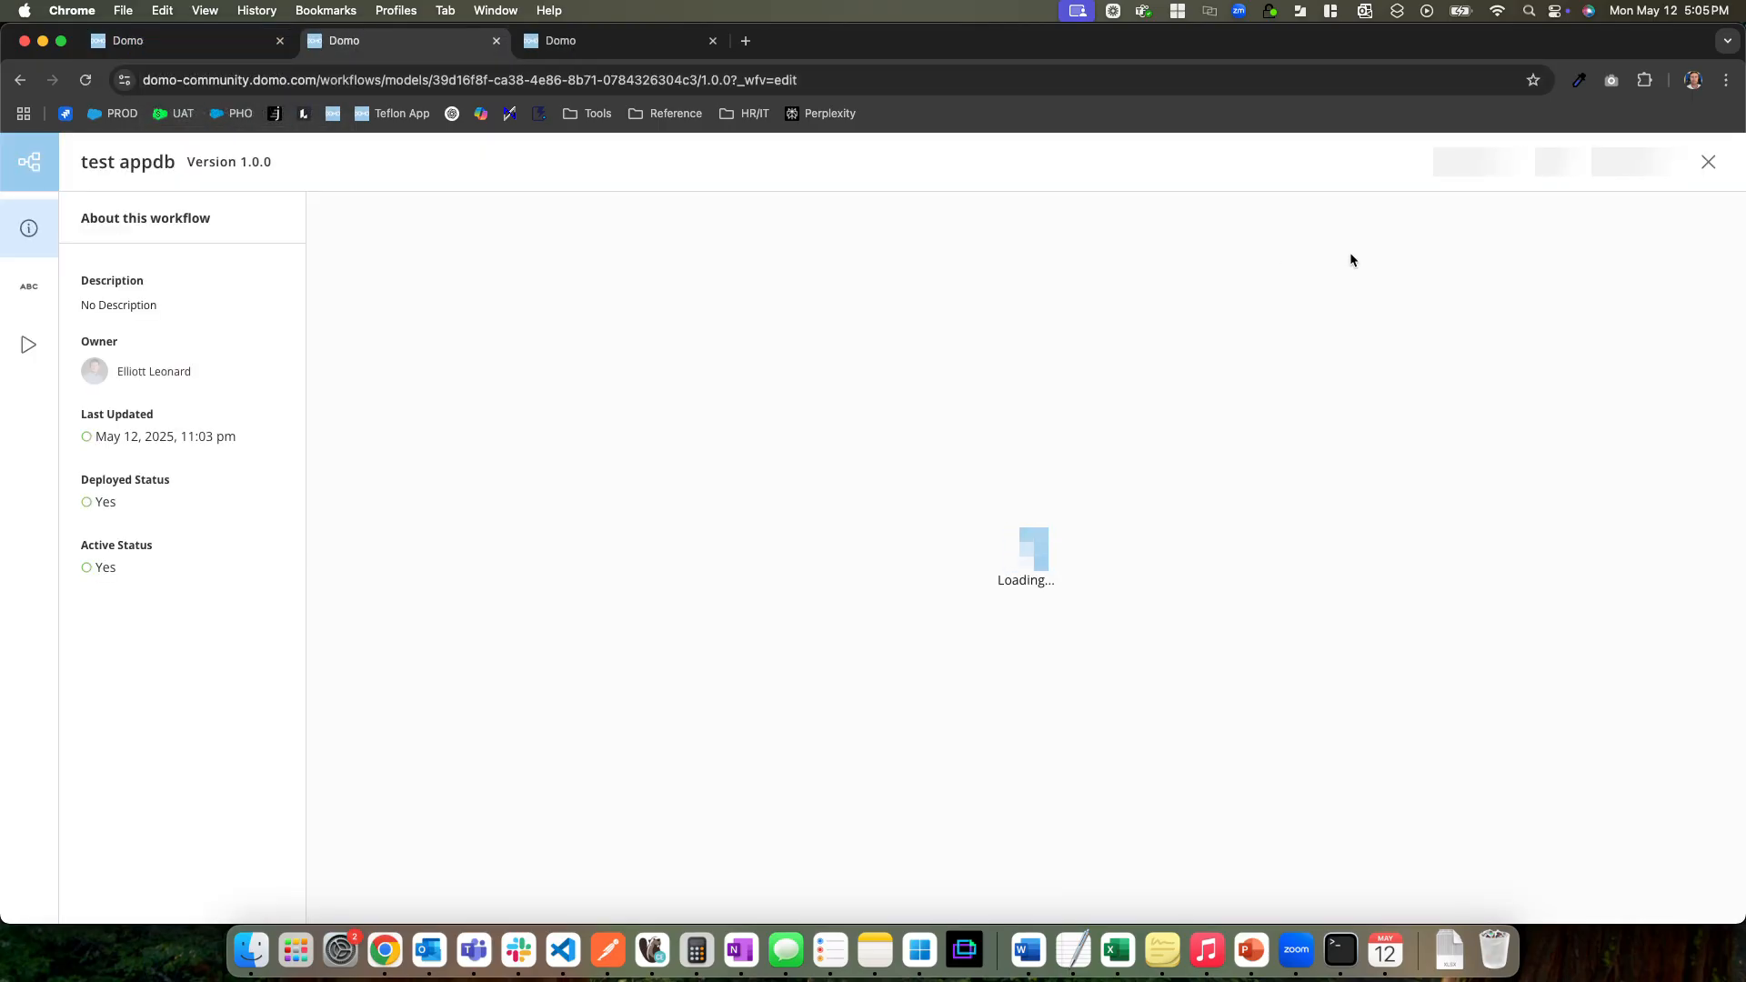
click(1709, 162)
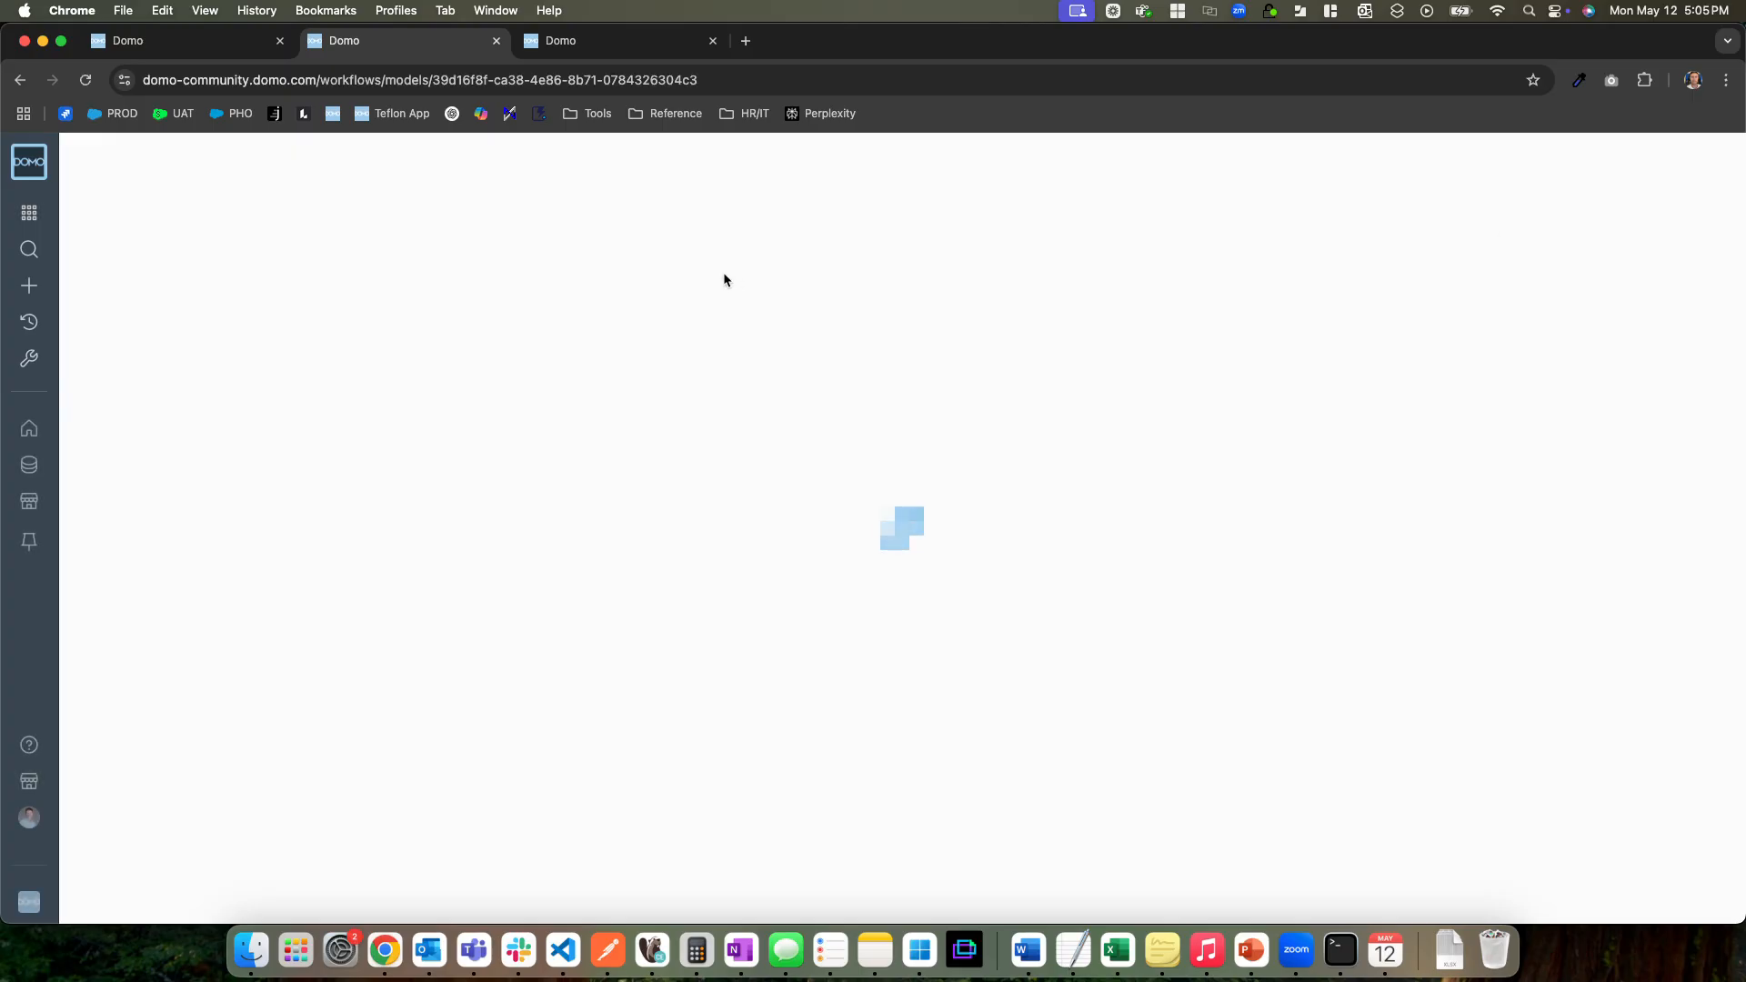
click(29, 212)
click(332, 228)
text(work)
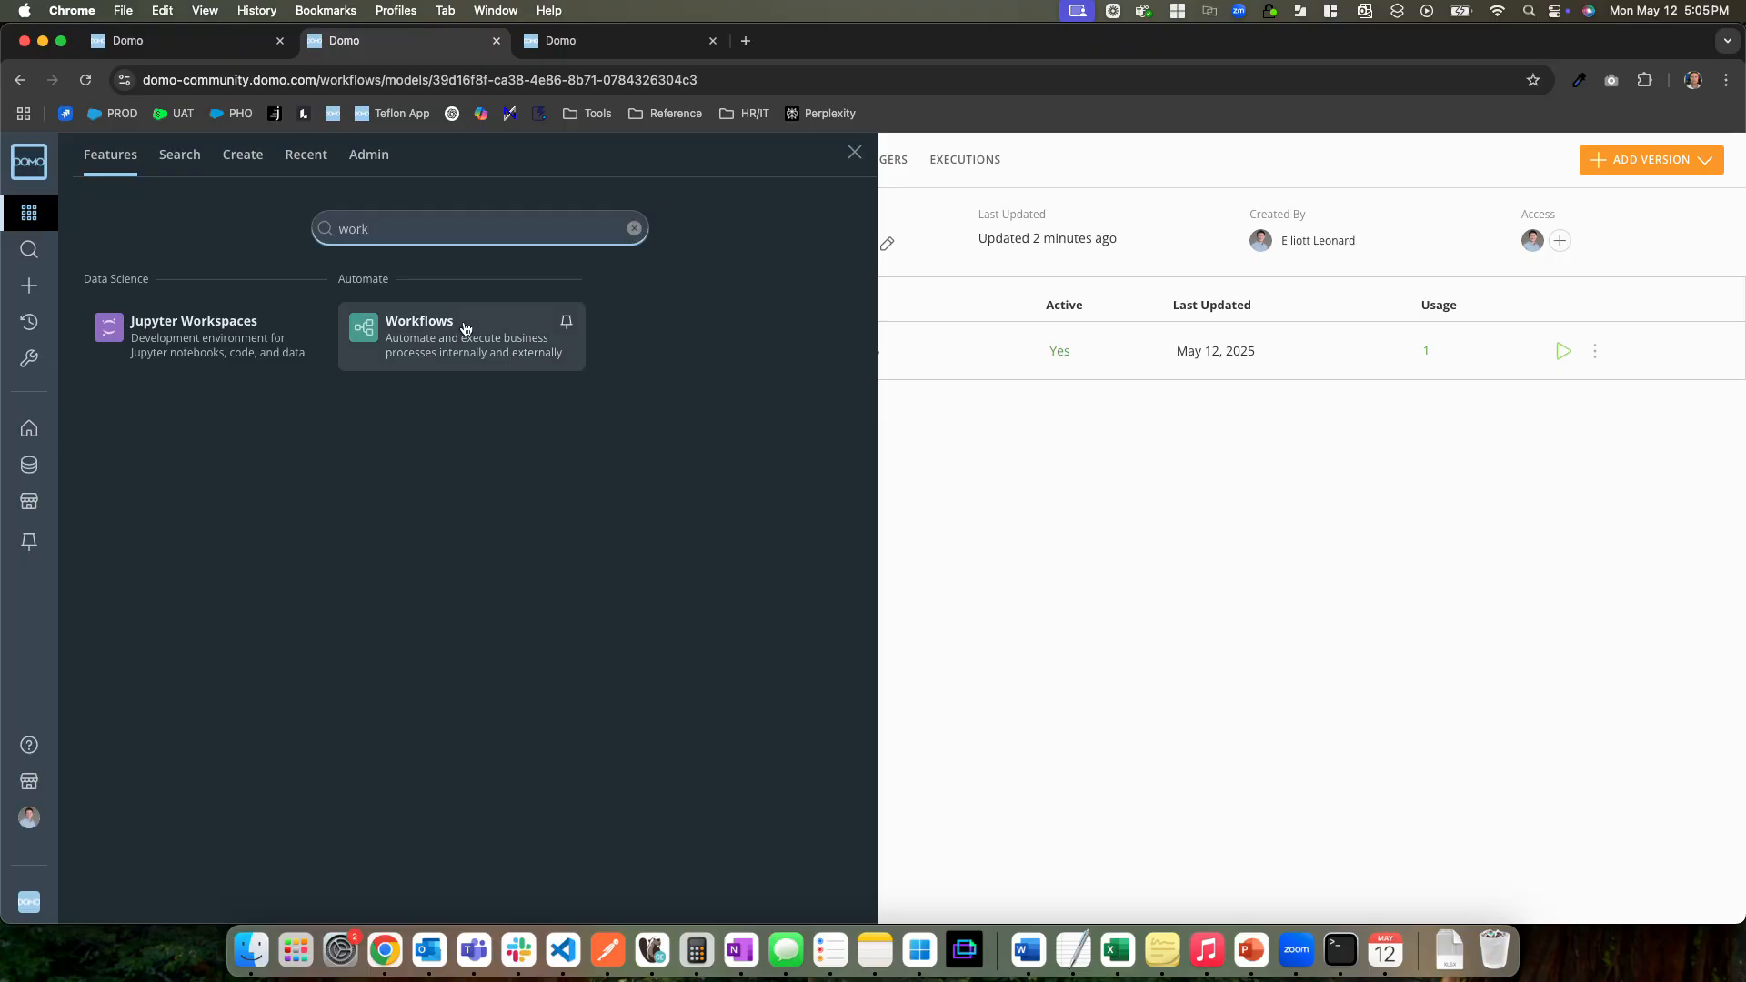
click(466, 325)
Create a blank workflow named Sync AppDB Daily
click(1636, 160)
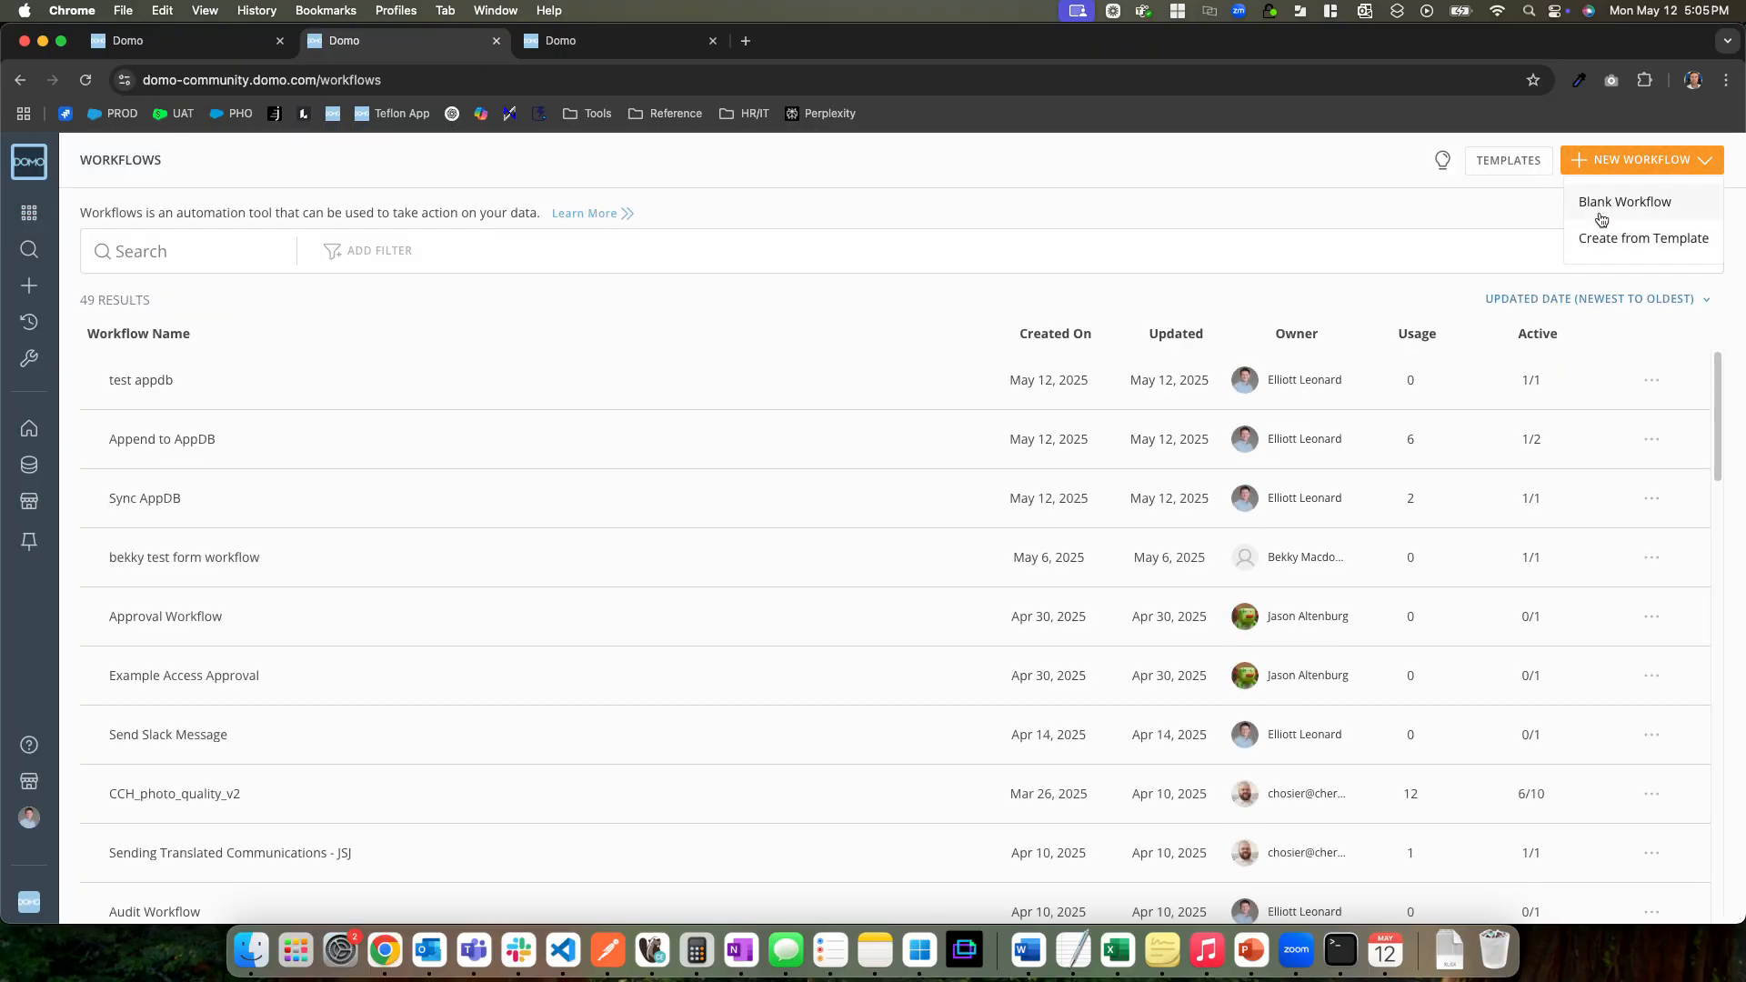
click(1600, 204)
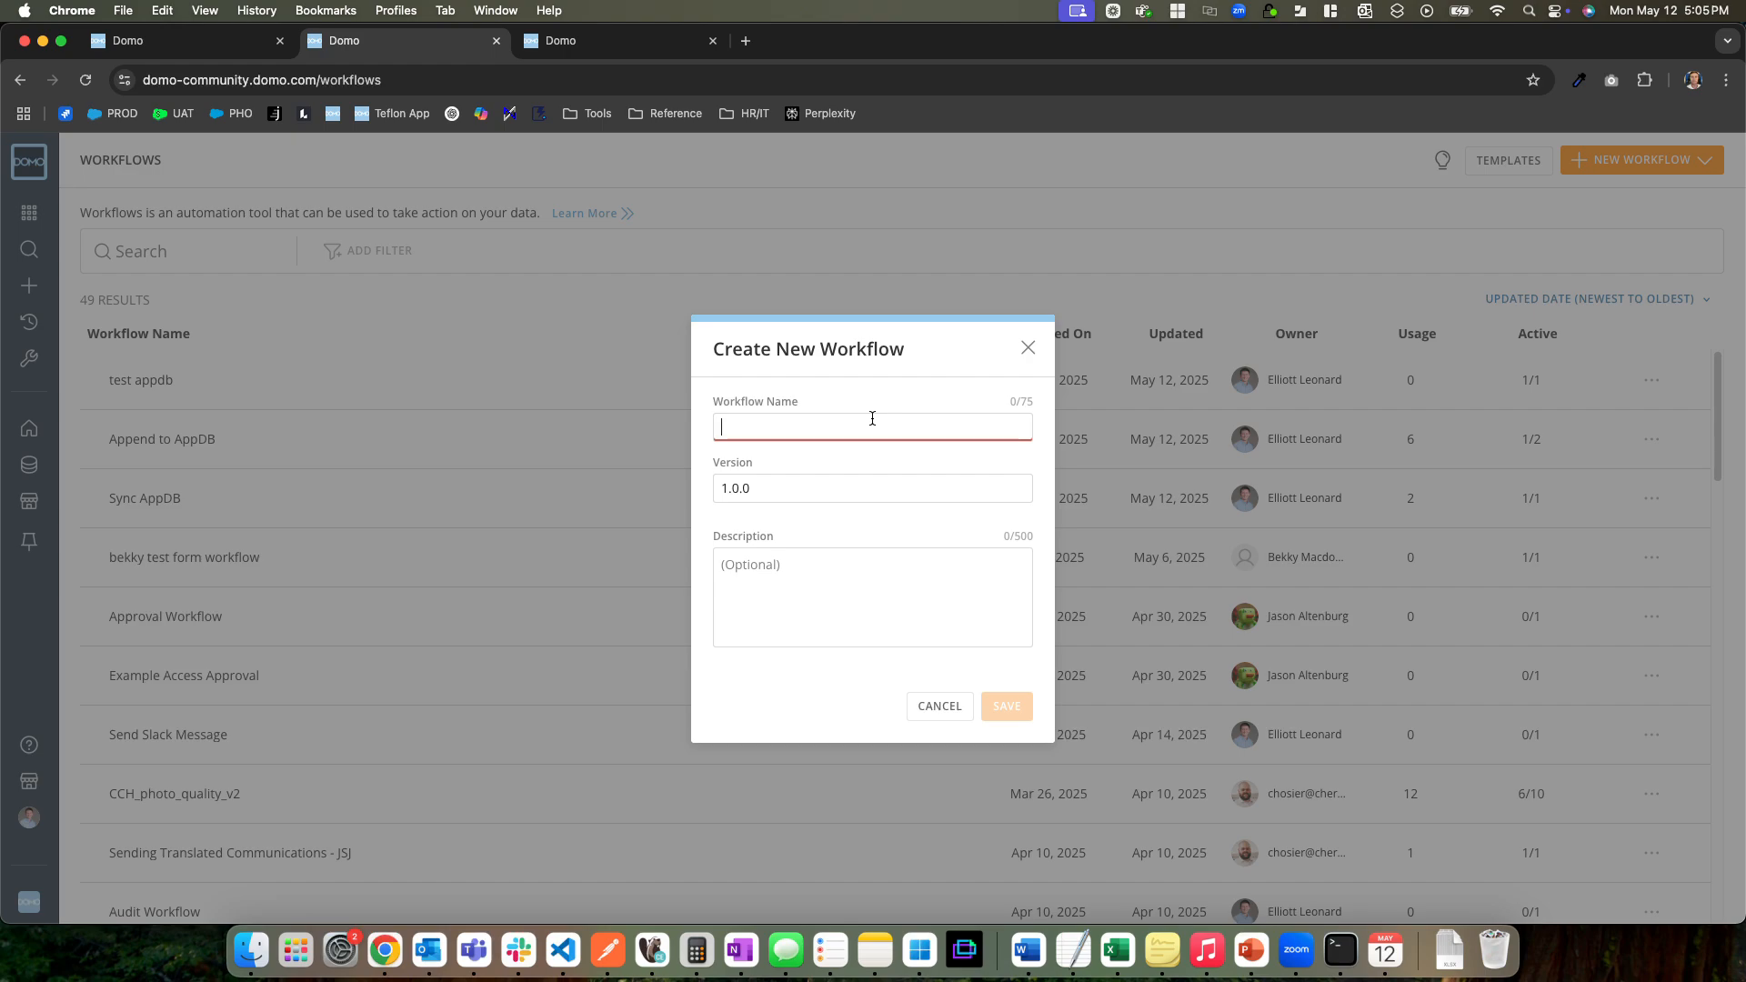
text(Sy)
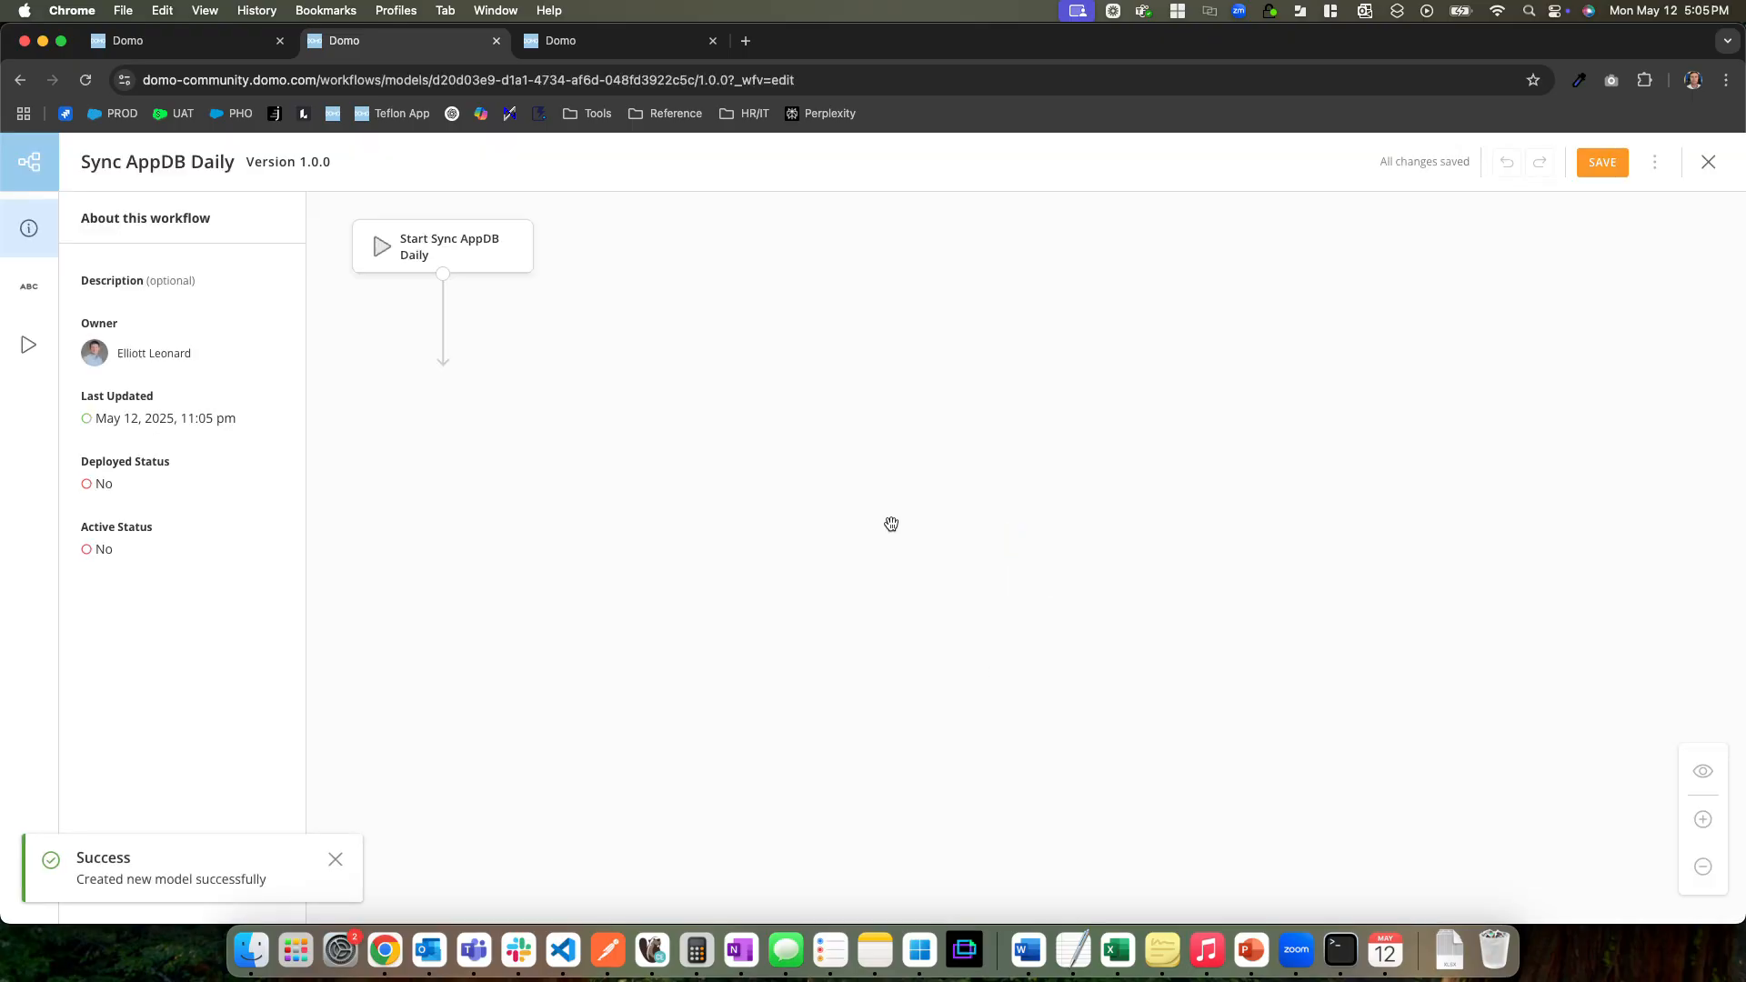
drag(667, 445, 795, 482)
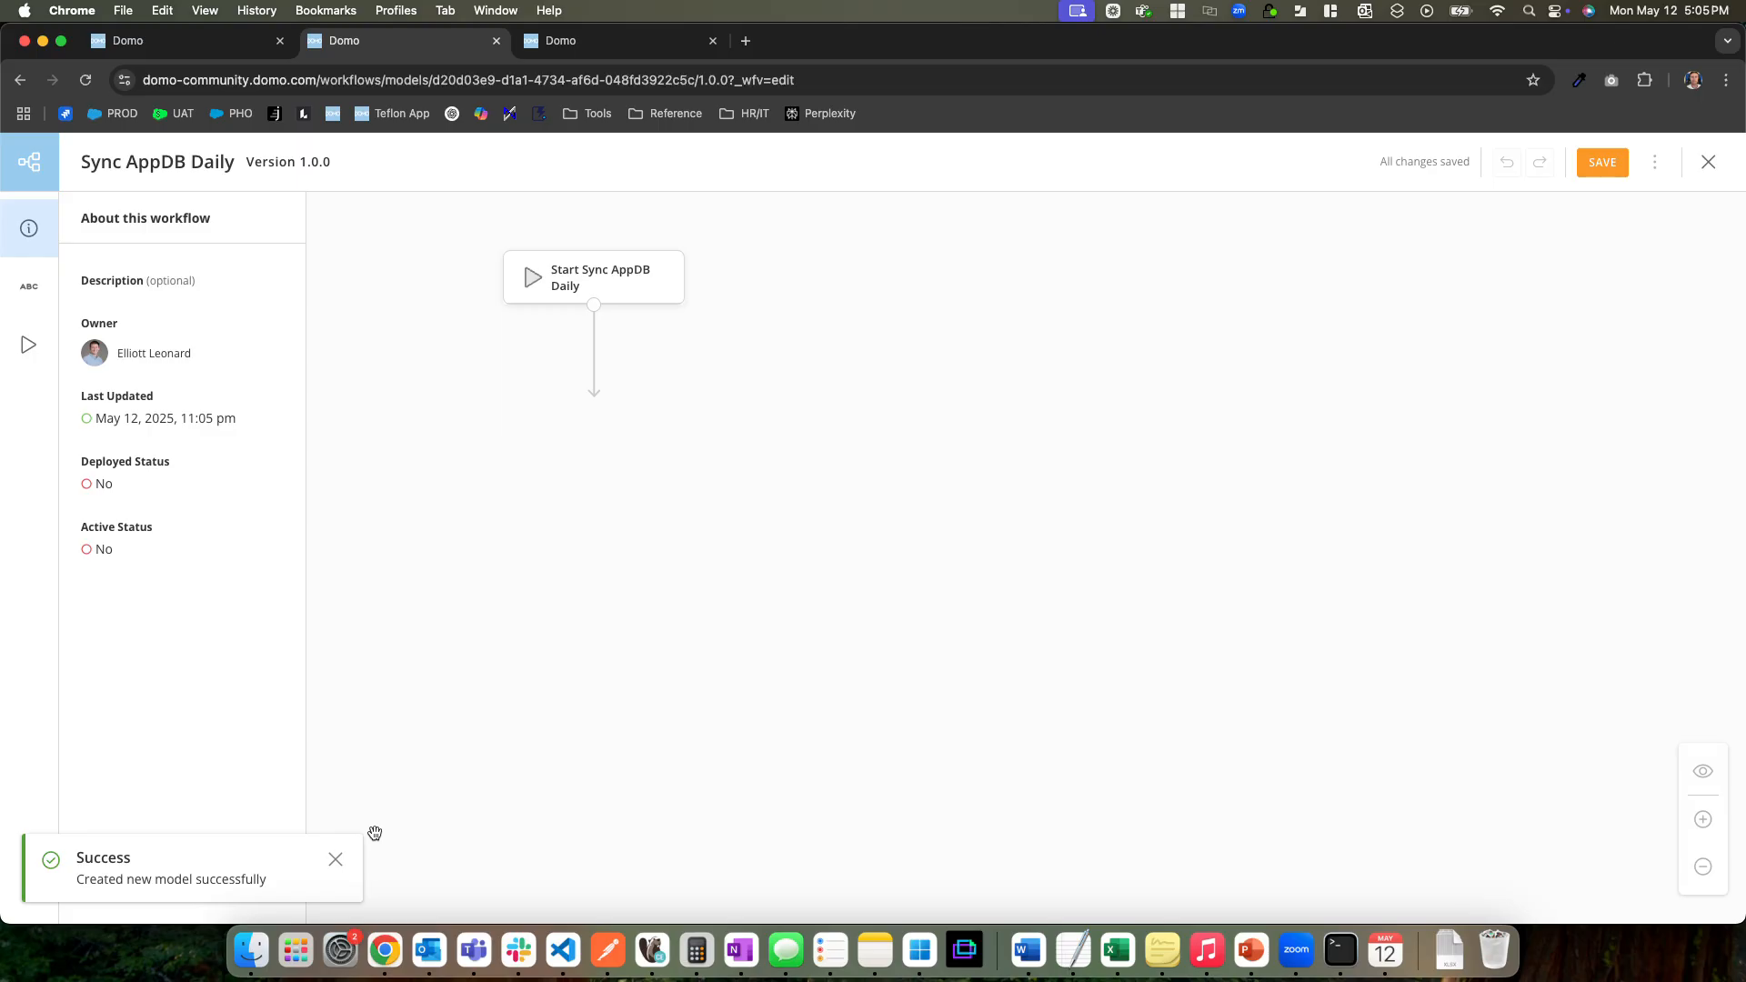
click(336, 860)
Copy the Test Collection's ID from its page address and return to the Sync AppDB Daily workflow
click(570, 43)
click(461, 82)
click(389, 82)
drag(407, 82, 670, 86)
key(super+c)
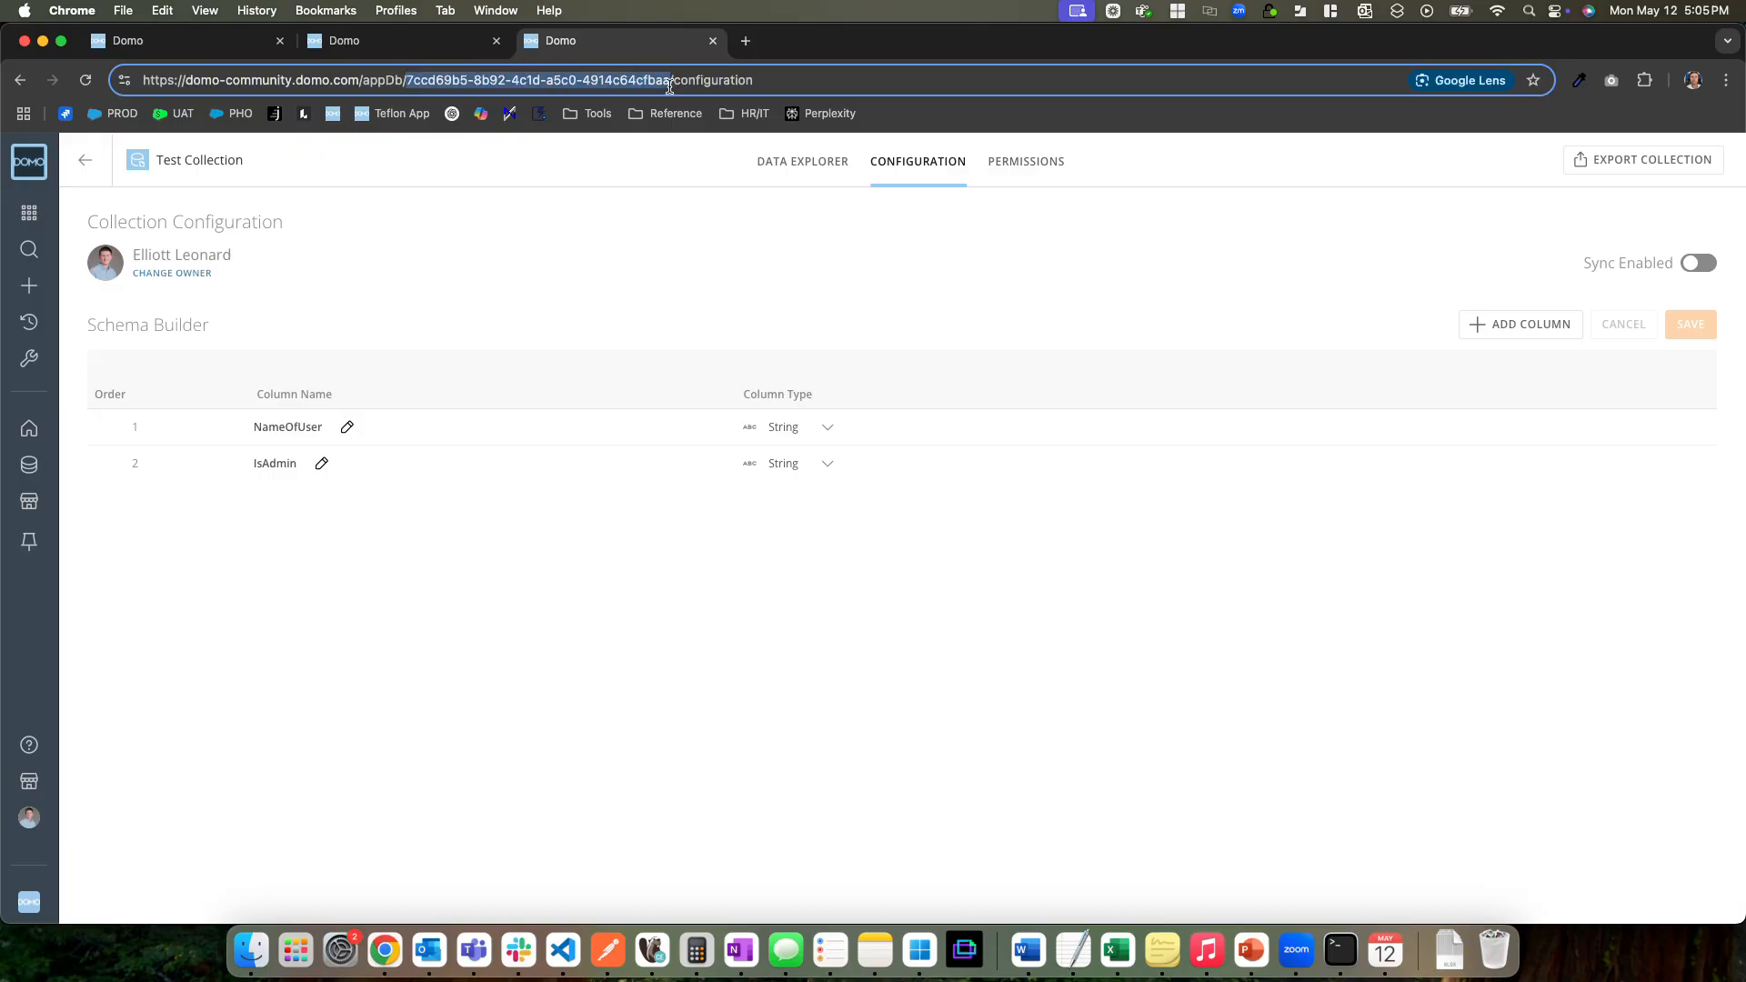
click(355, 42)
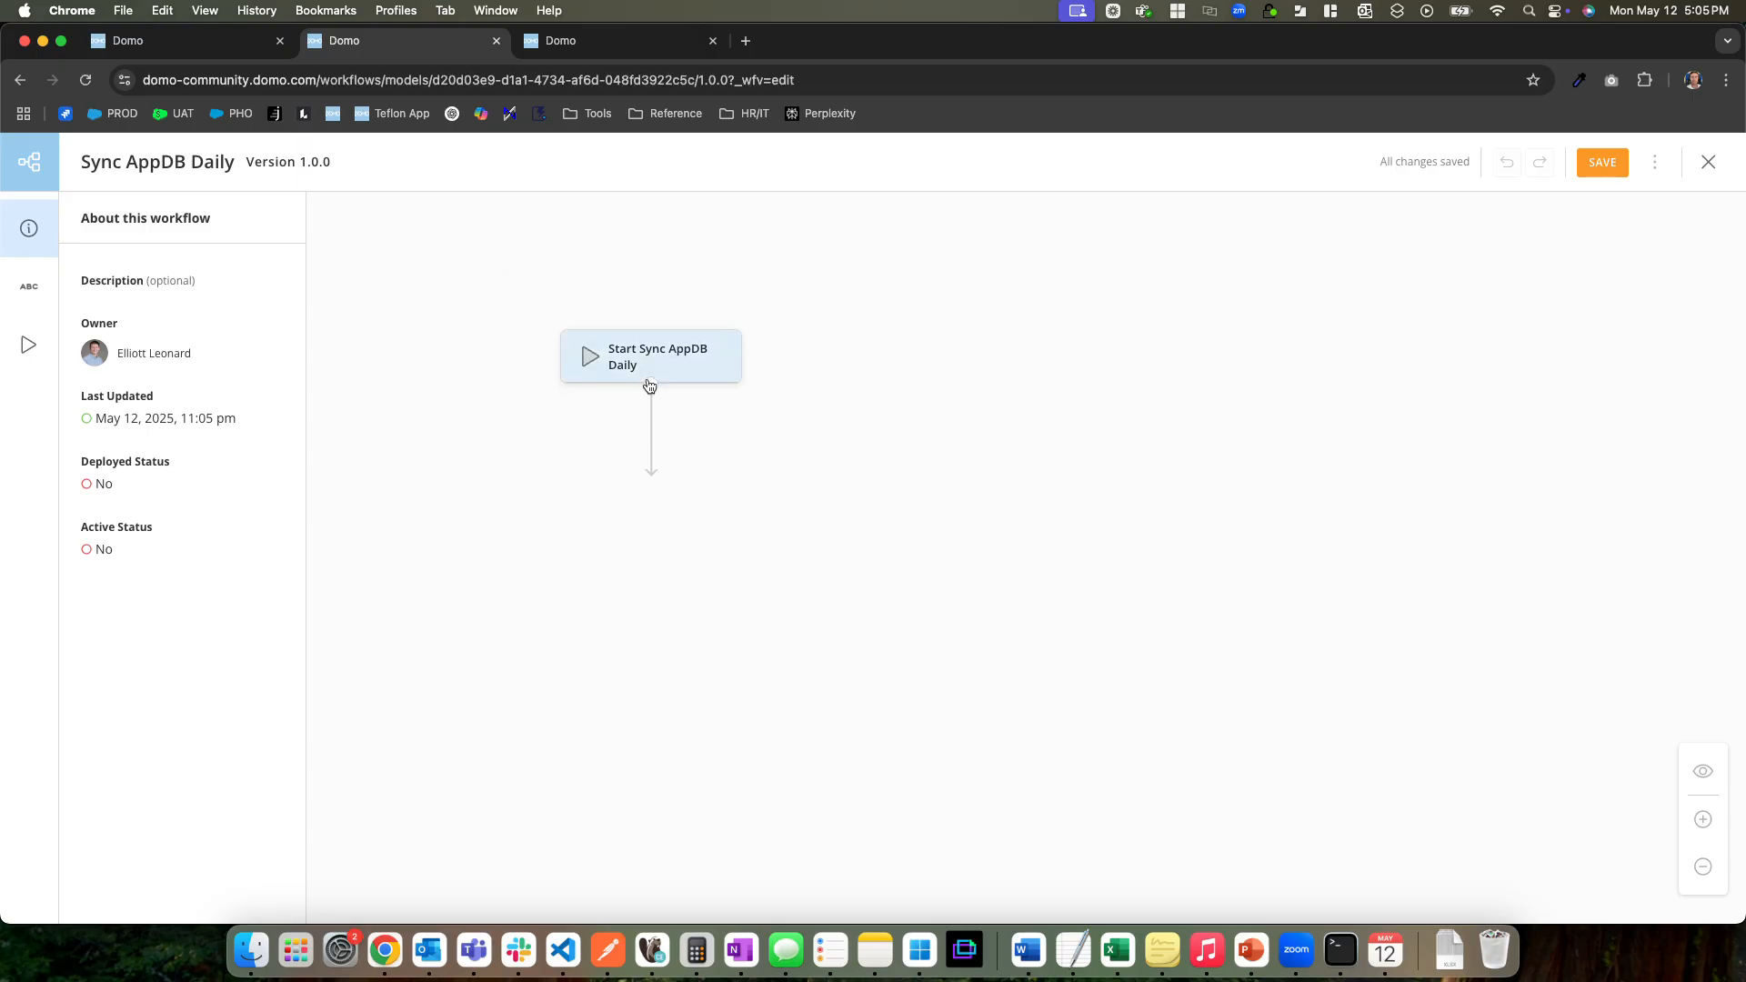
Add the syncCollection function from the Sync AppDB V1.0.0 package after the start shape
click(649, 385)
click(635, 489)
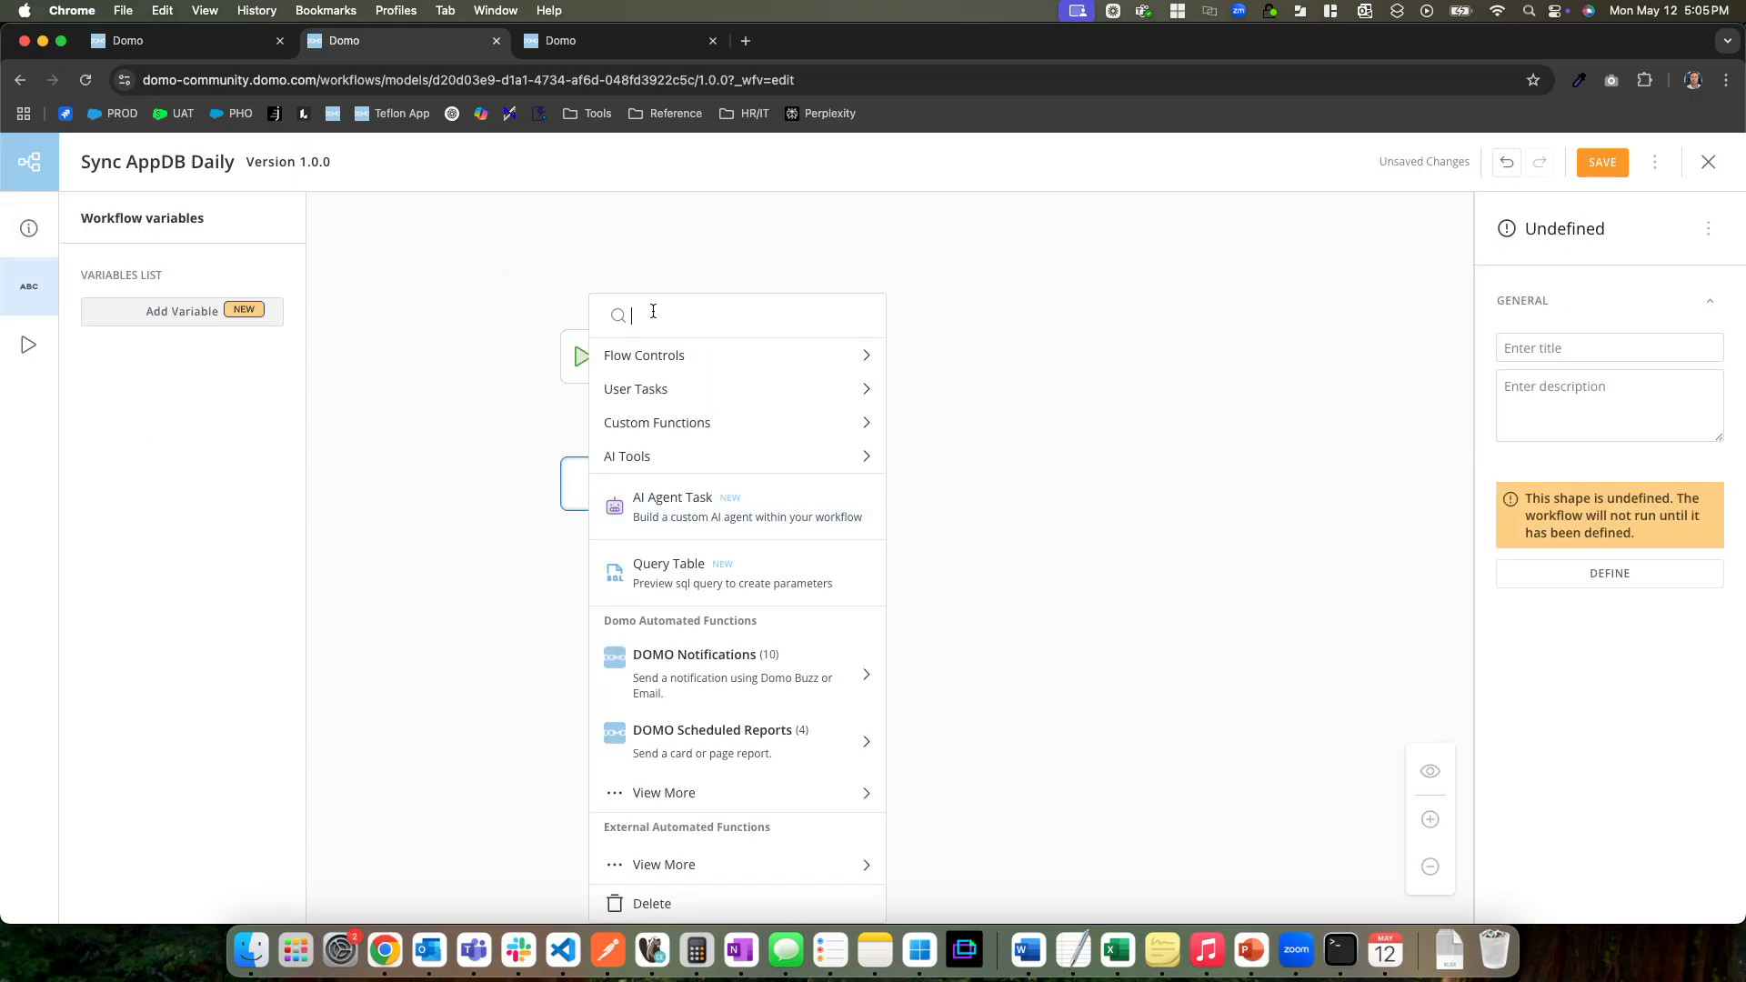
text(sync)
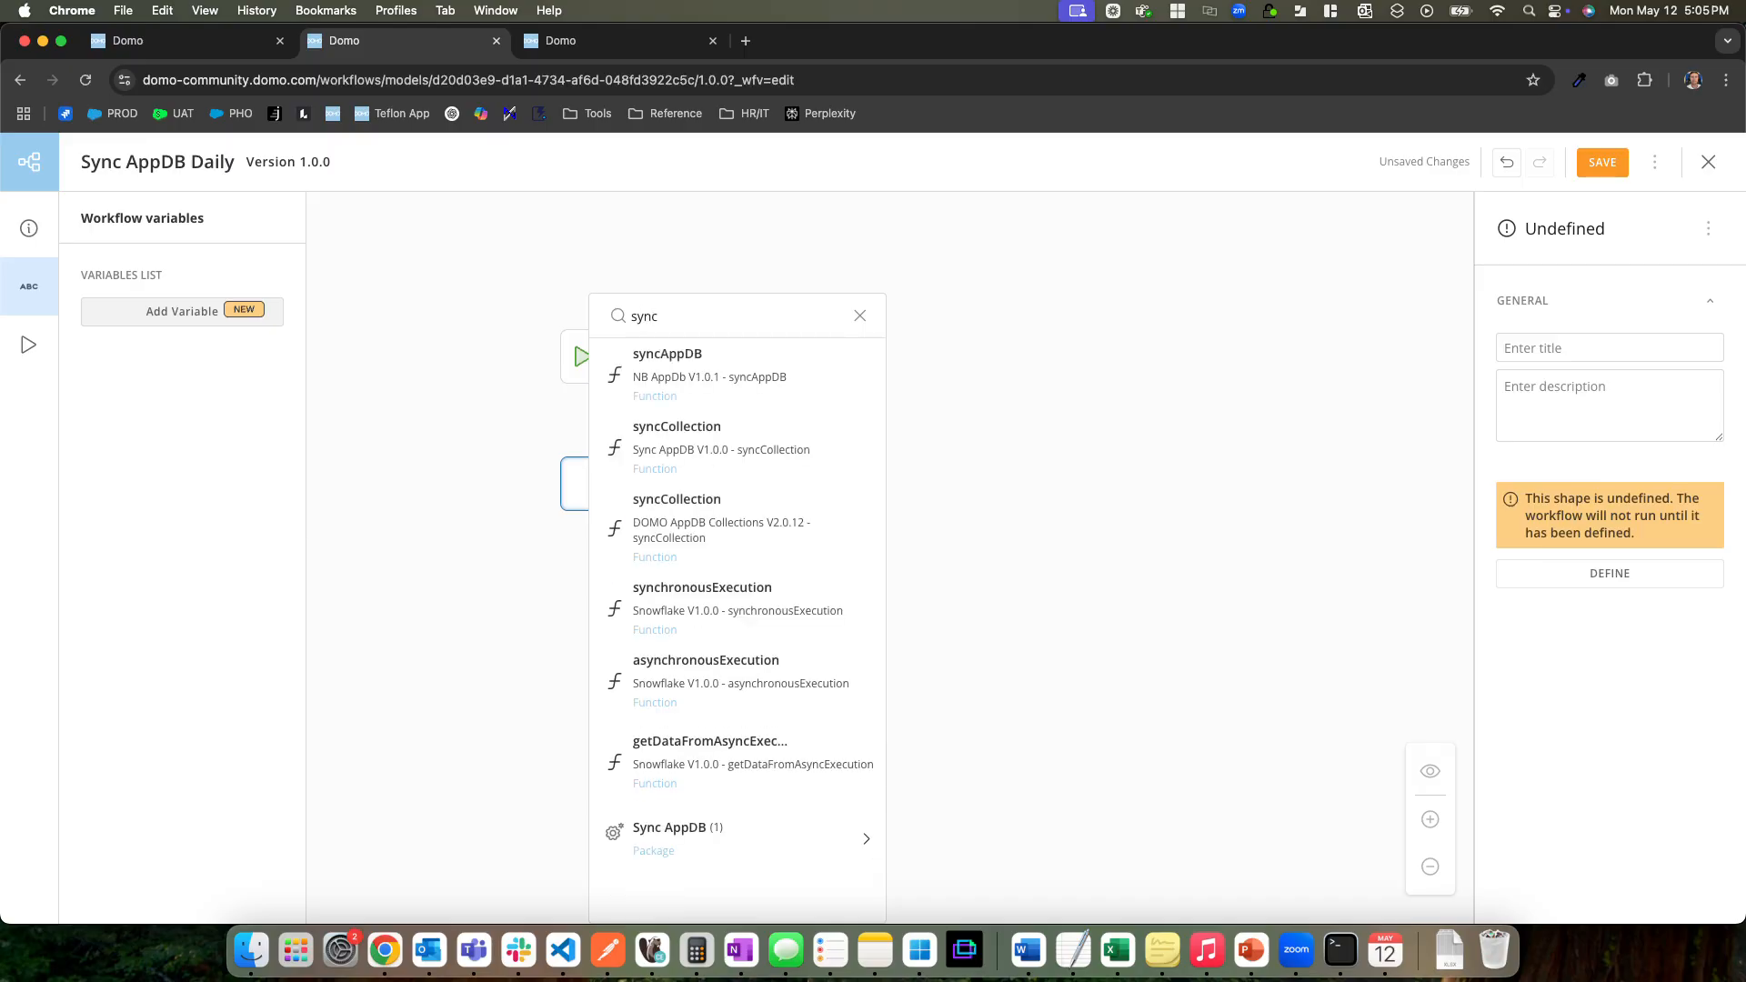
click(692, 431)
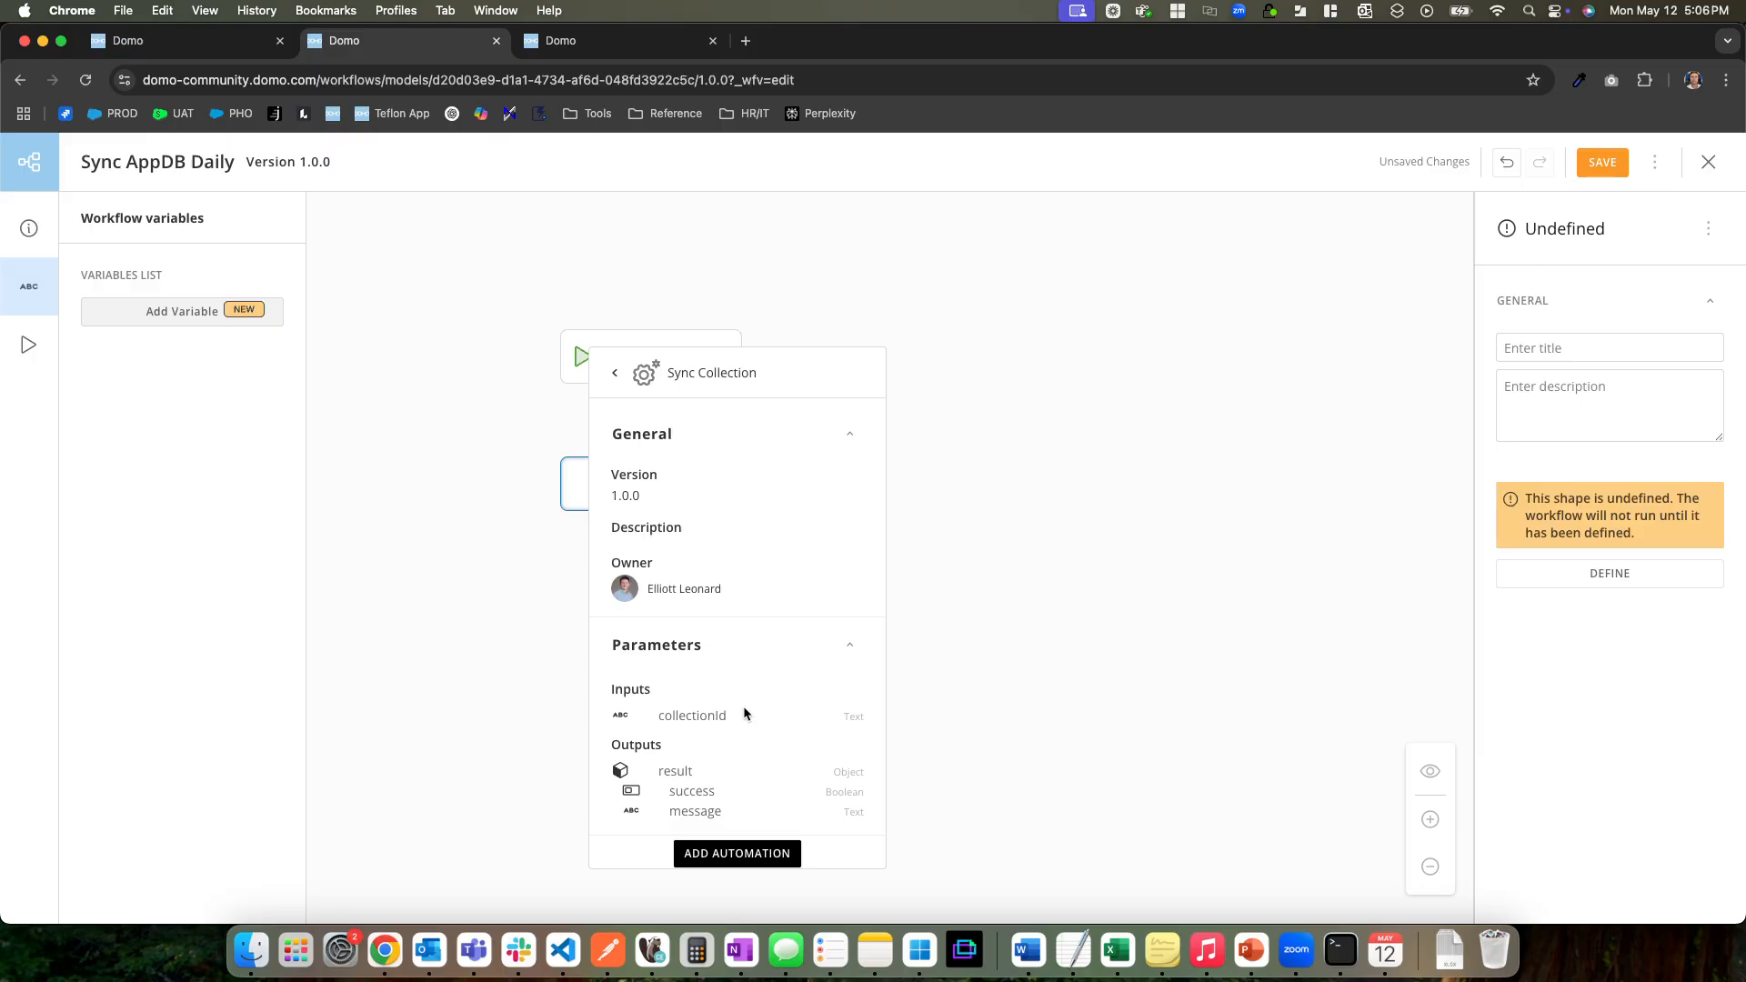
click(739, 855)
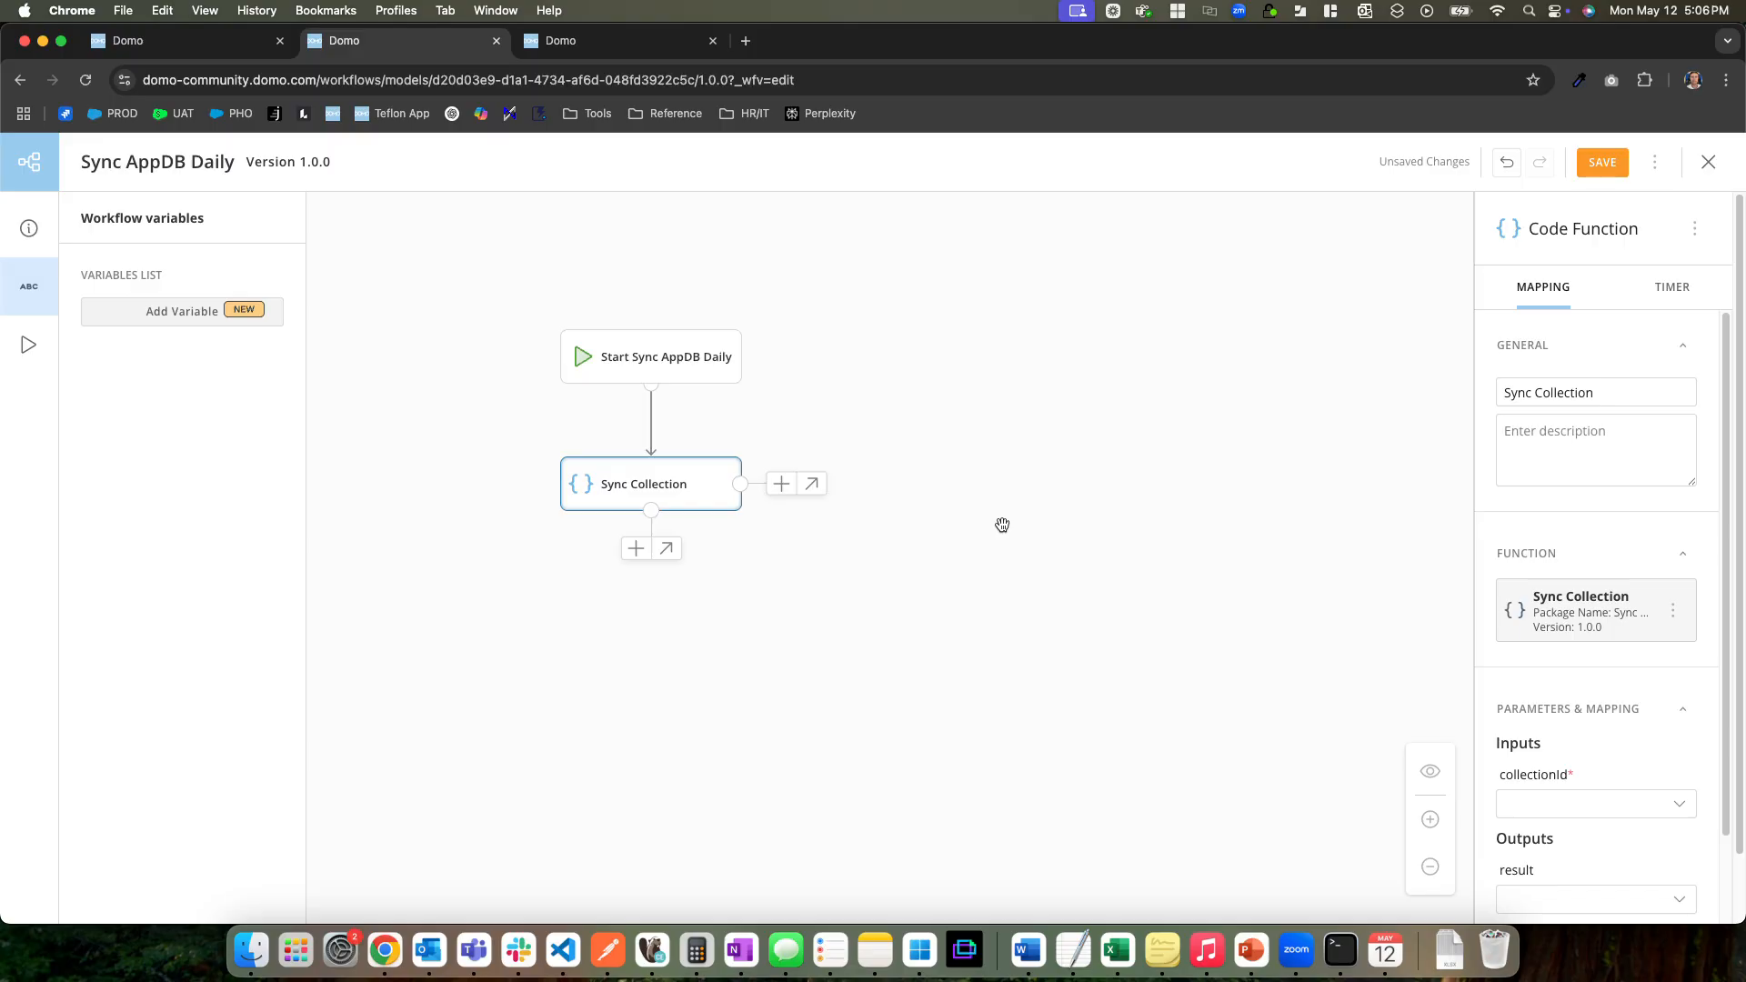
Map the Sync Collection function's collectionId input to the copied Test Collection ID and save the workflow
scroll(1547, 663, down, 3)
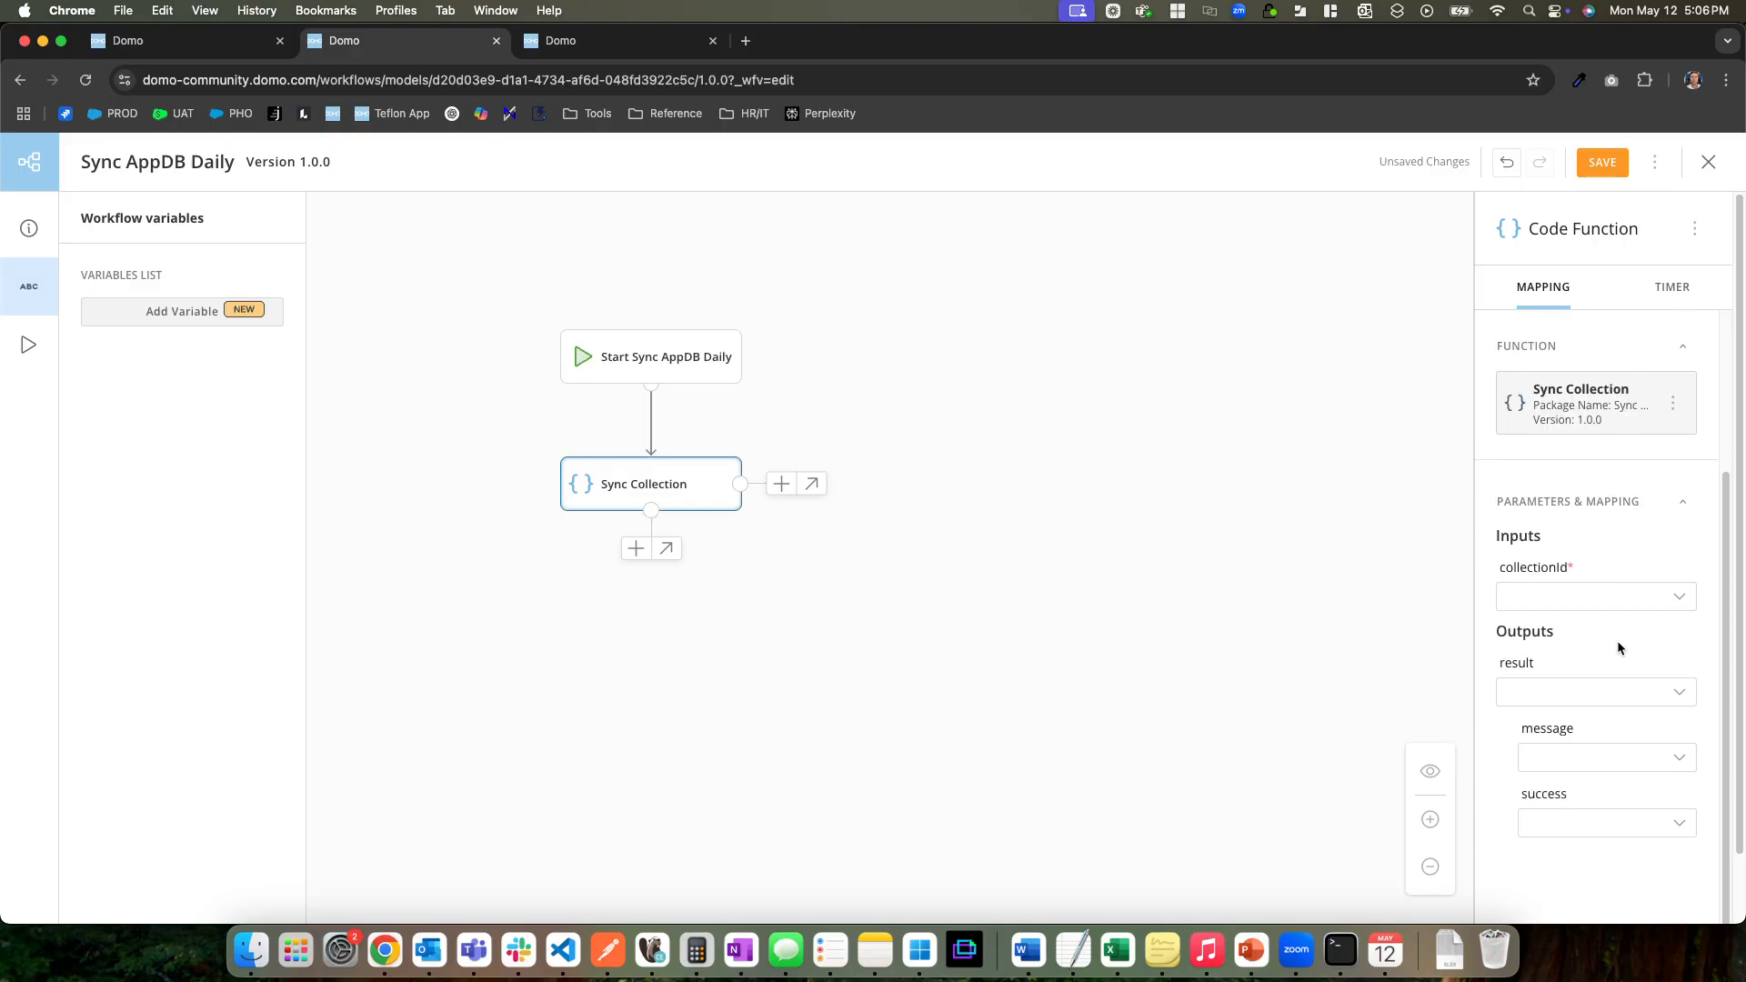
click(1554, 596)
click(1519, 645)
key(super+v)
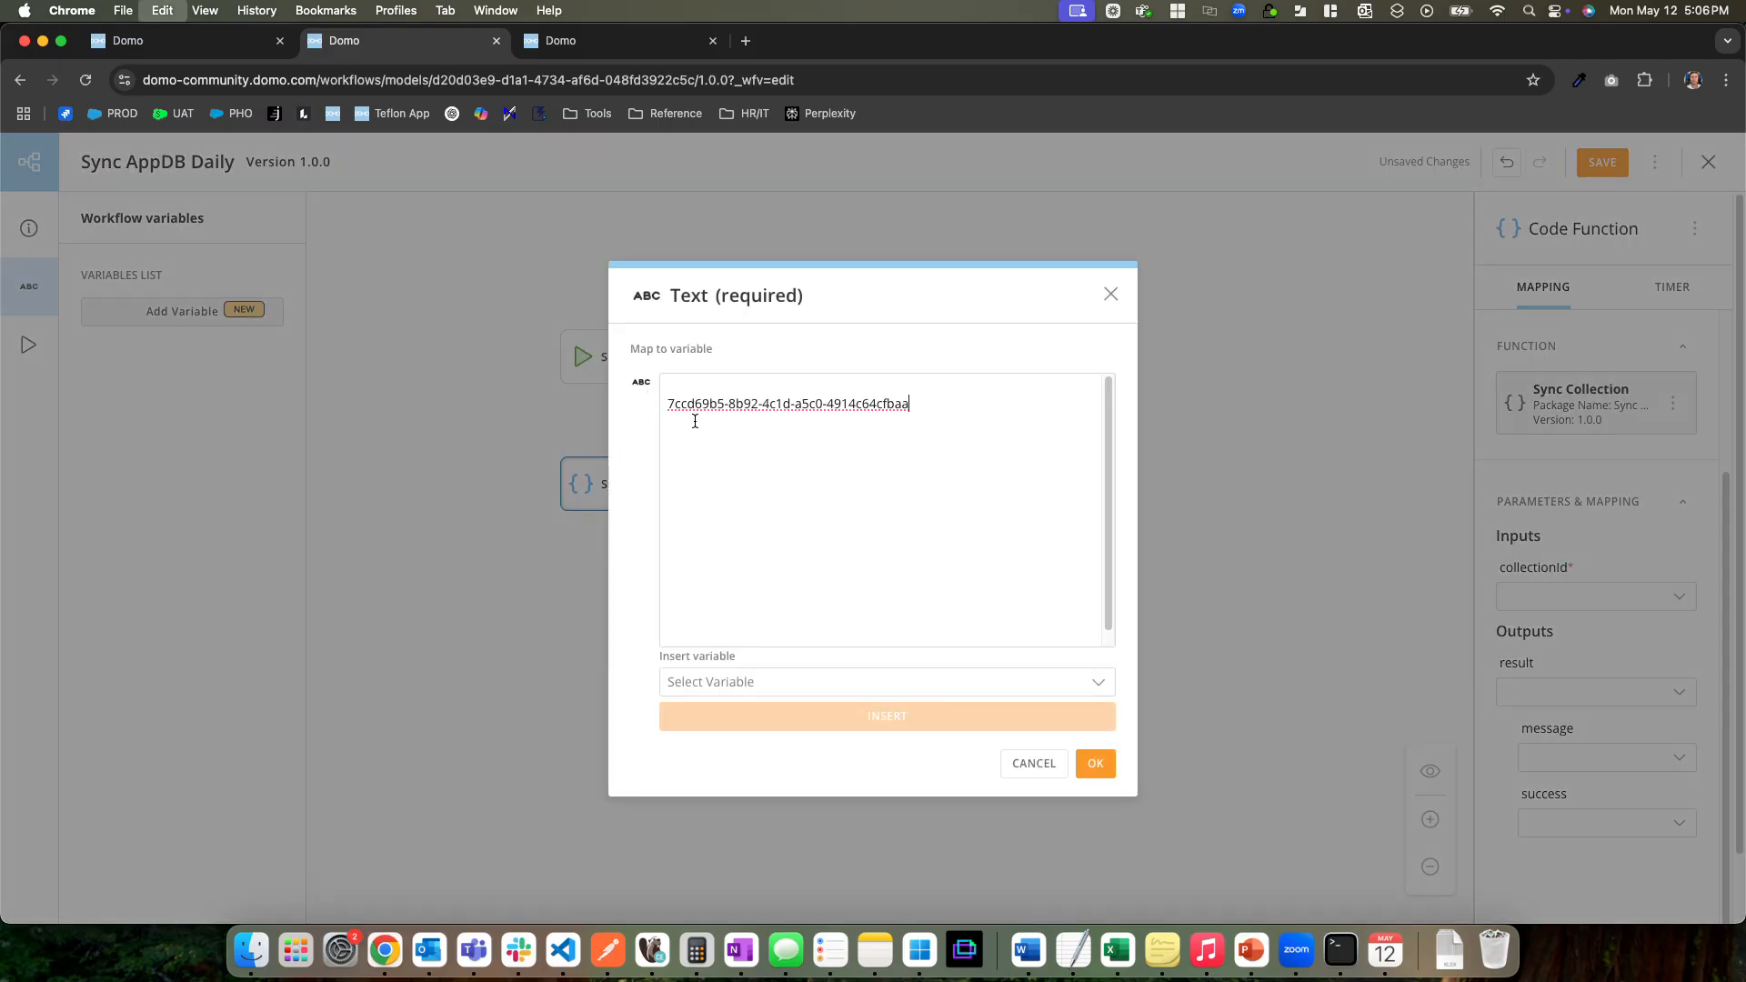
click(1095, 763)
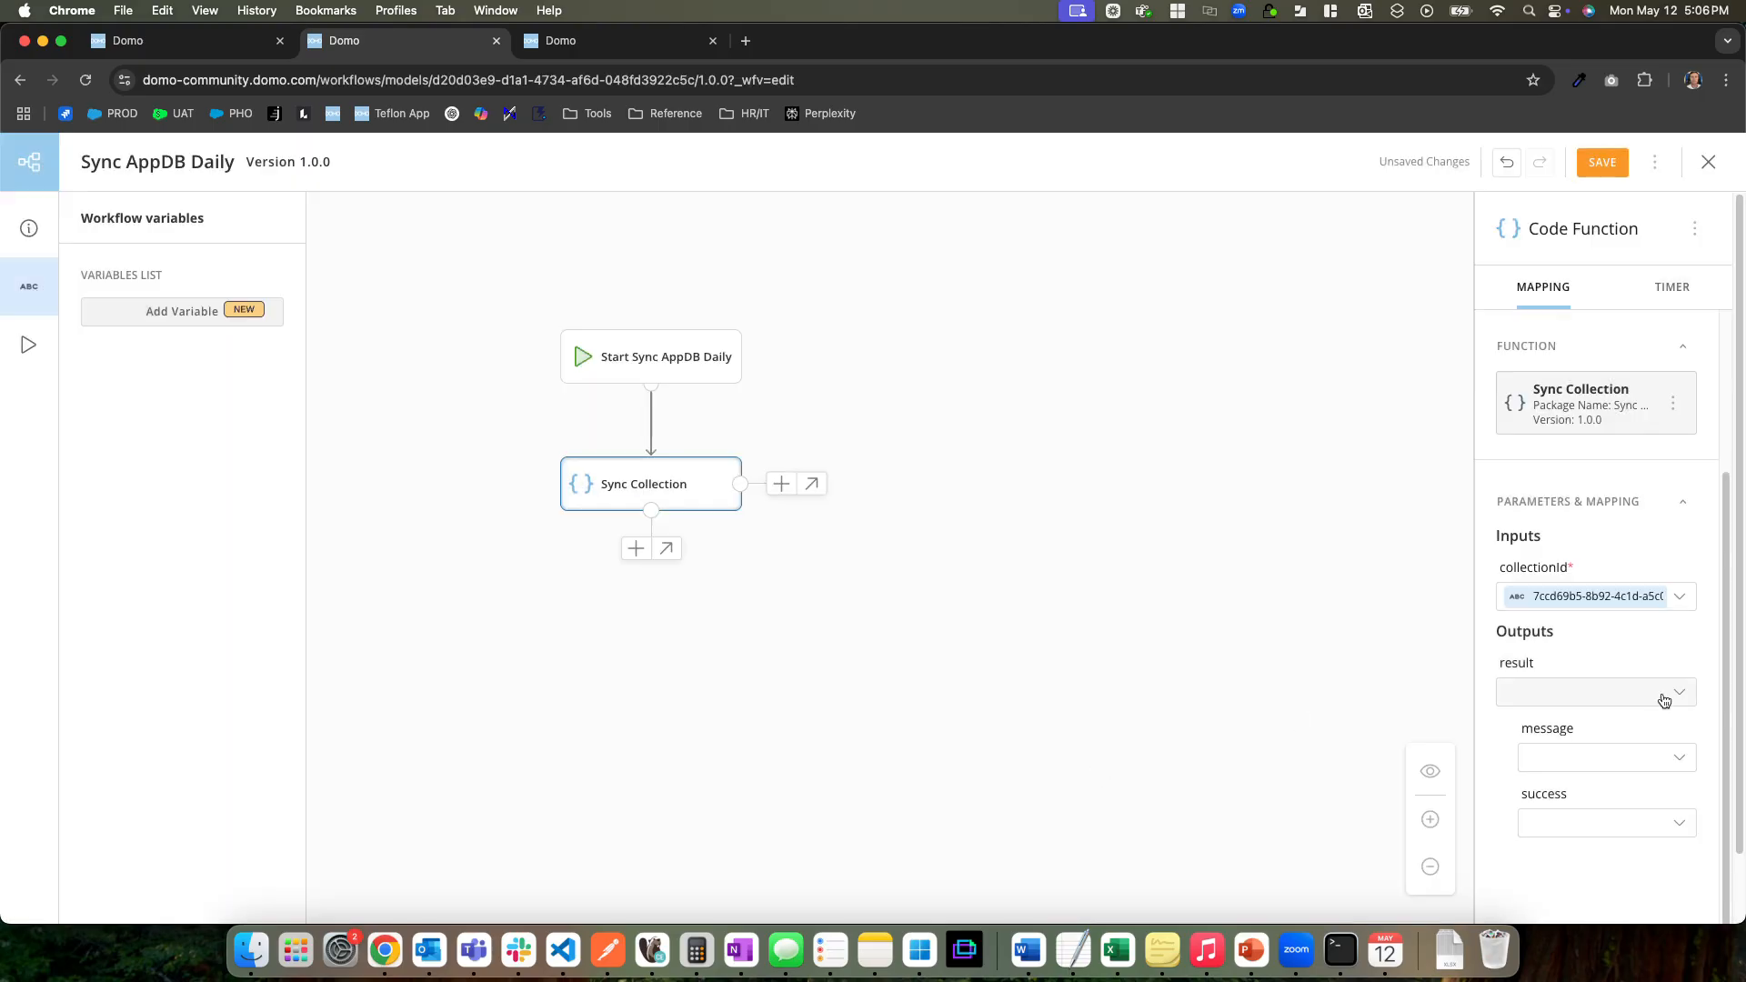
click(1603, 163)
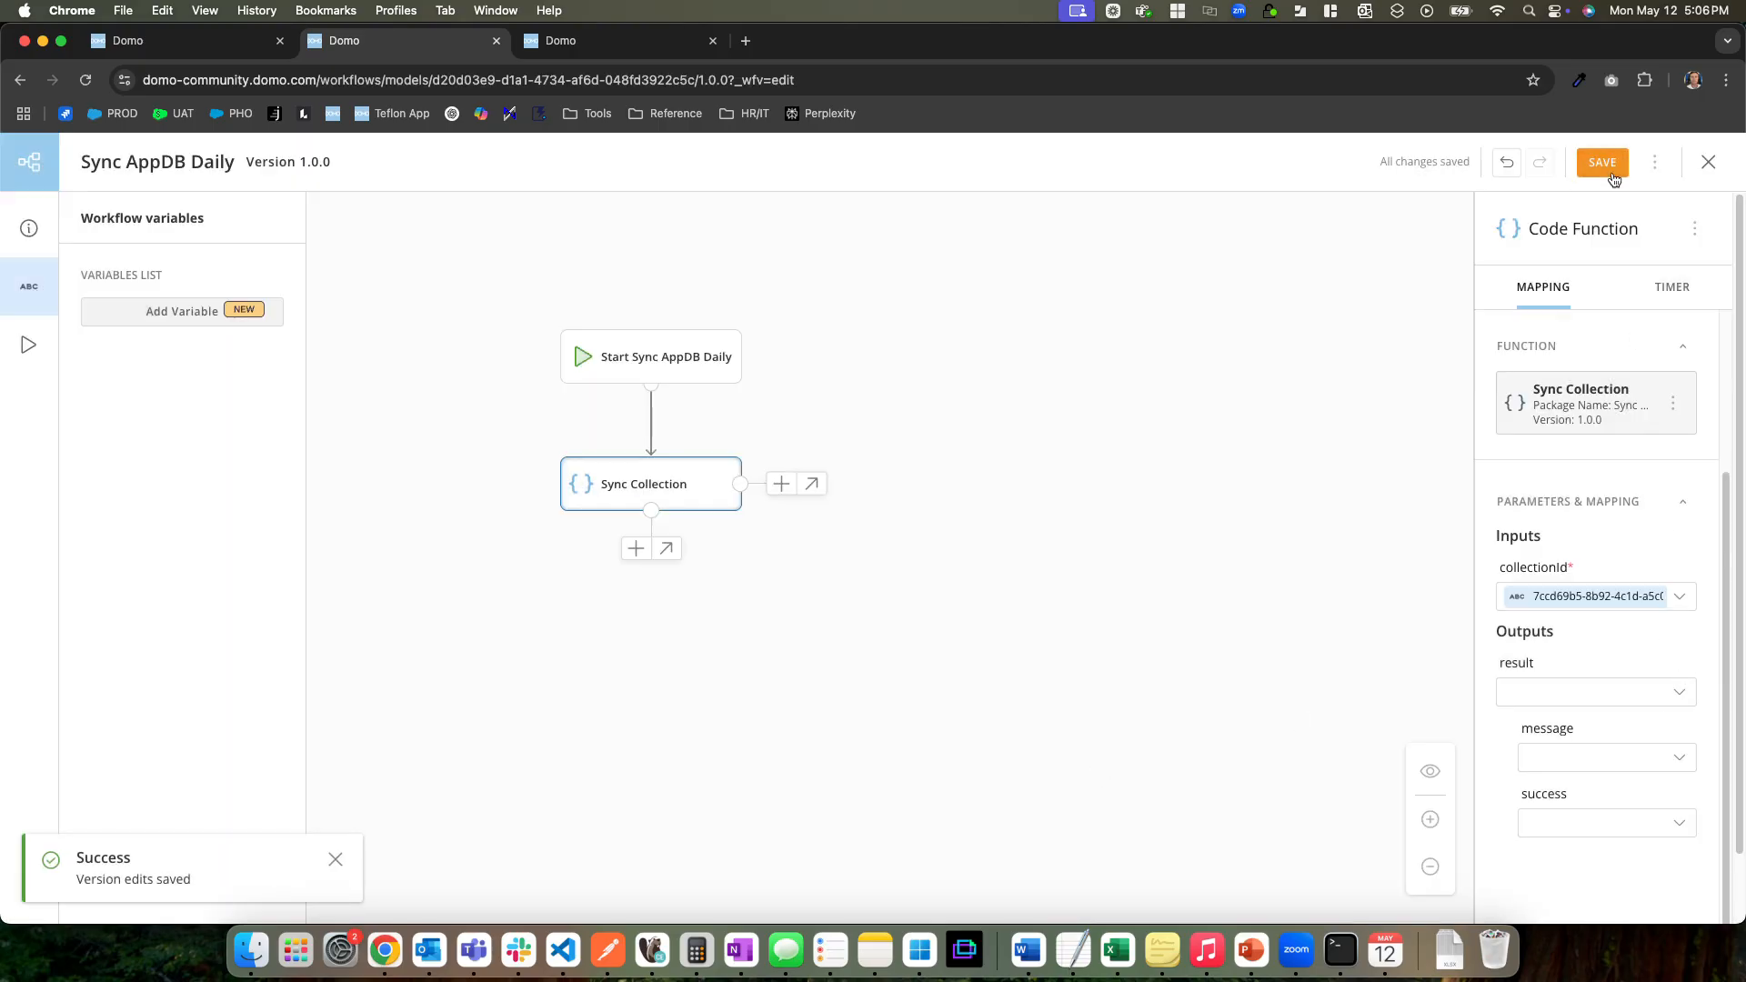
click(337, 861)
Try to deploy version 1.0.0 of the Sync AppDB Daily workflow
drag(848, 442, 953, 499)
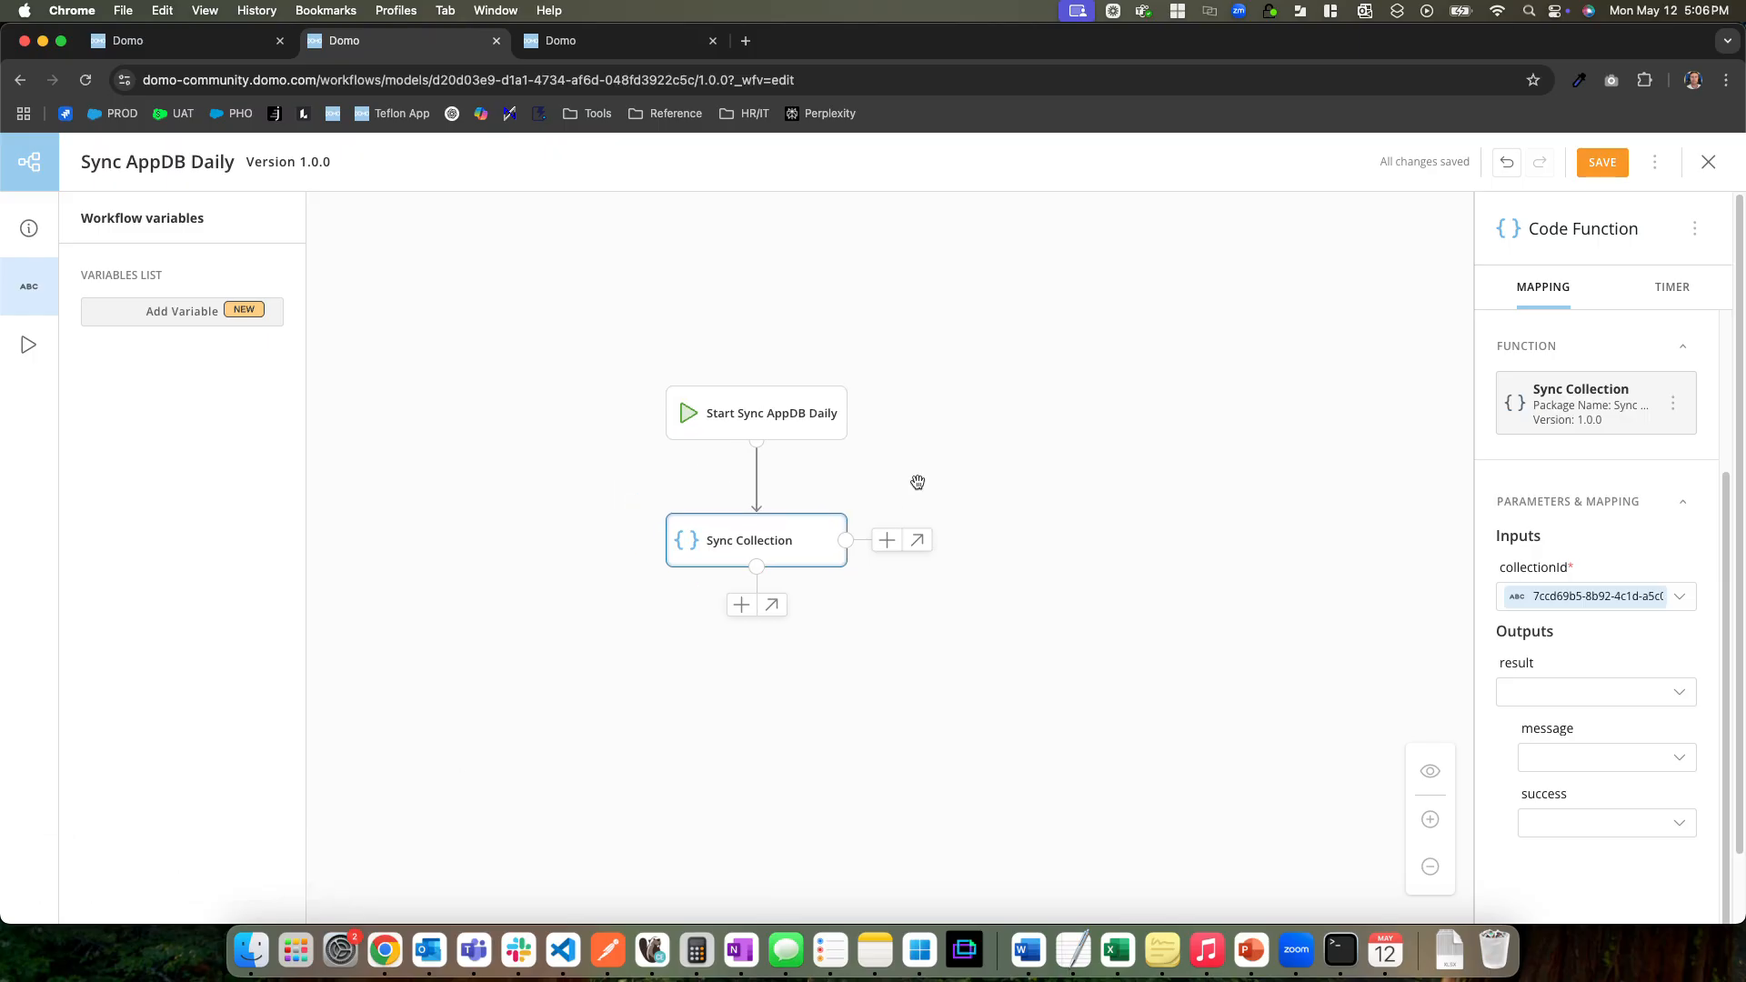
click(1654, 168)
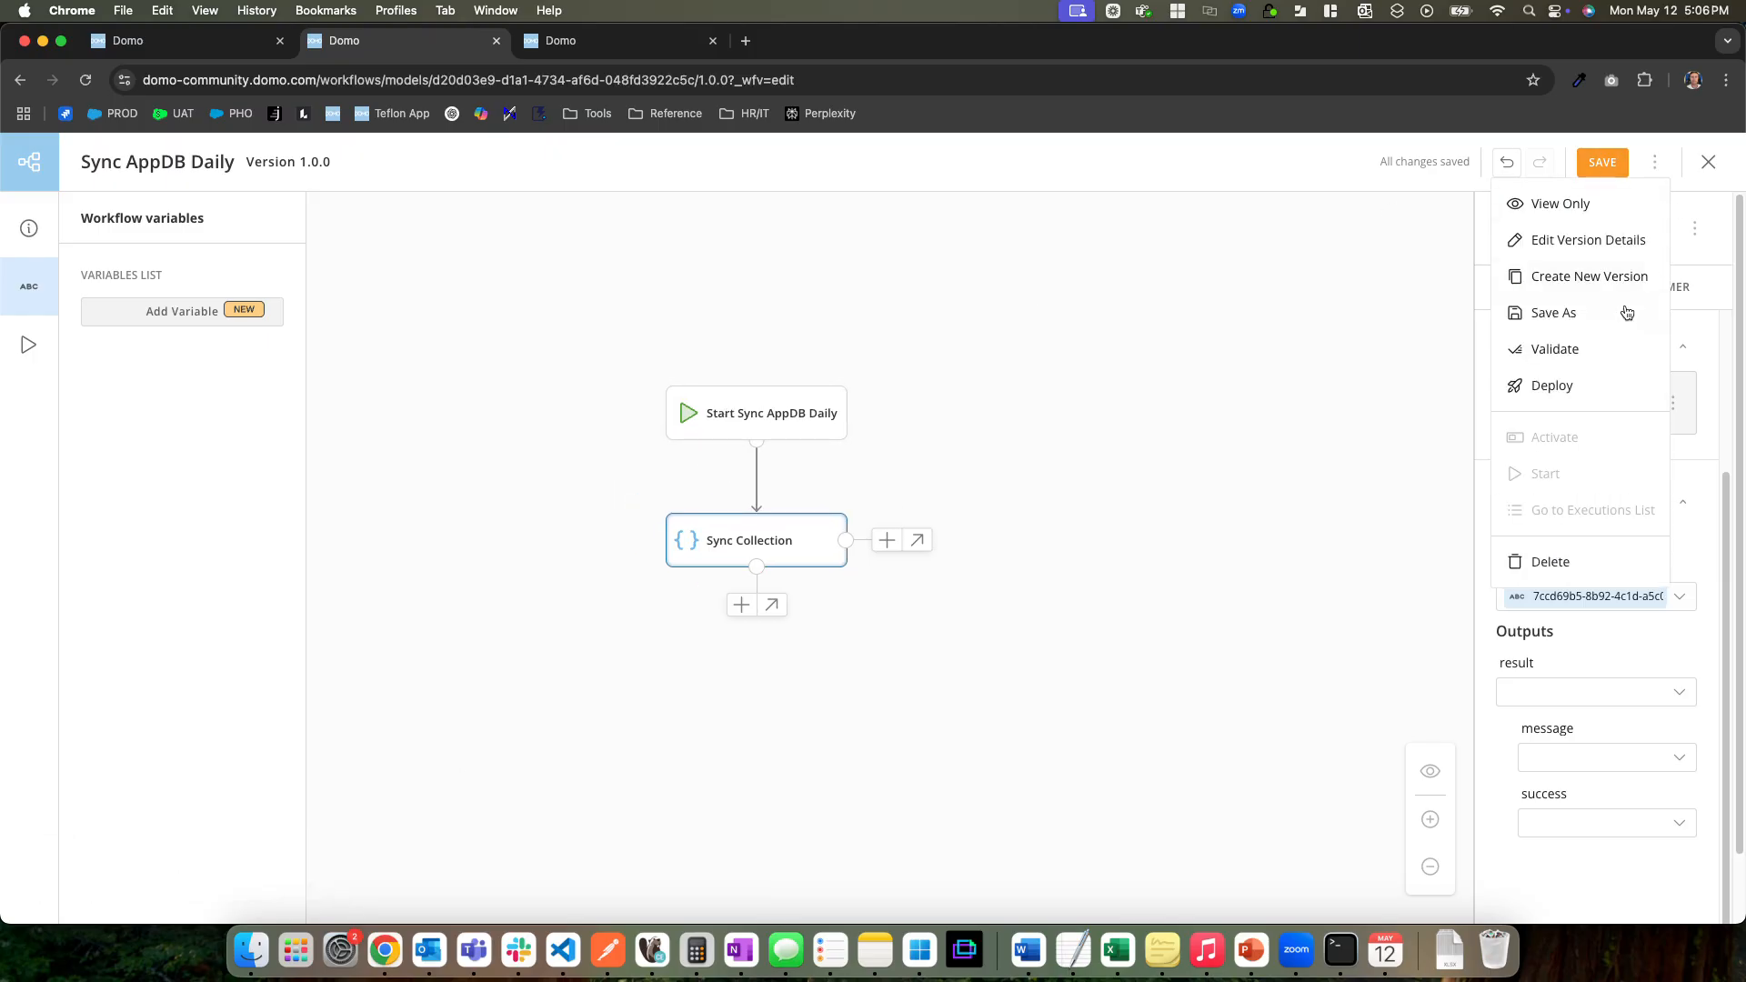
click(1546, 385)
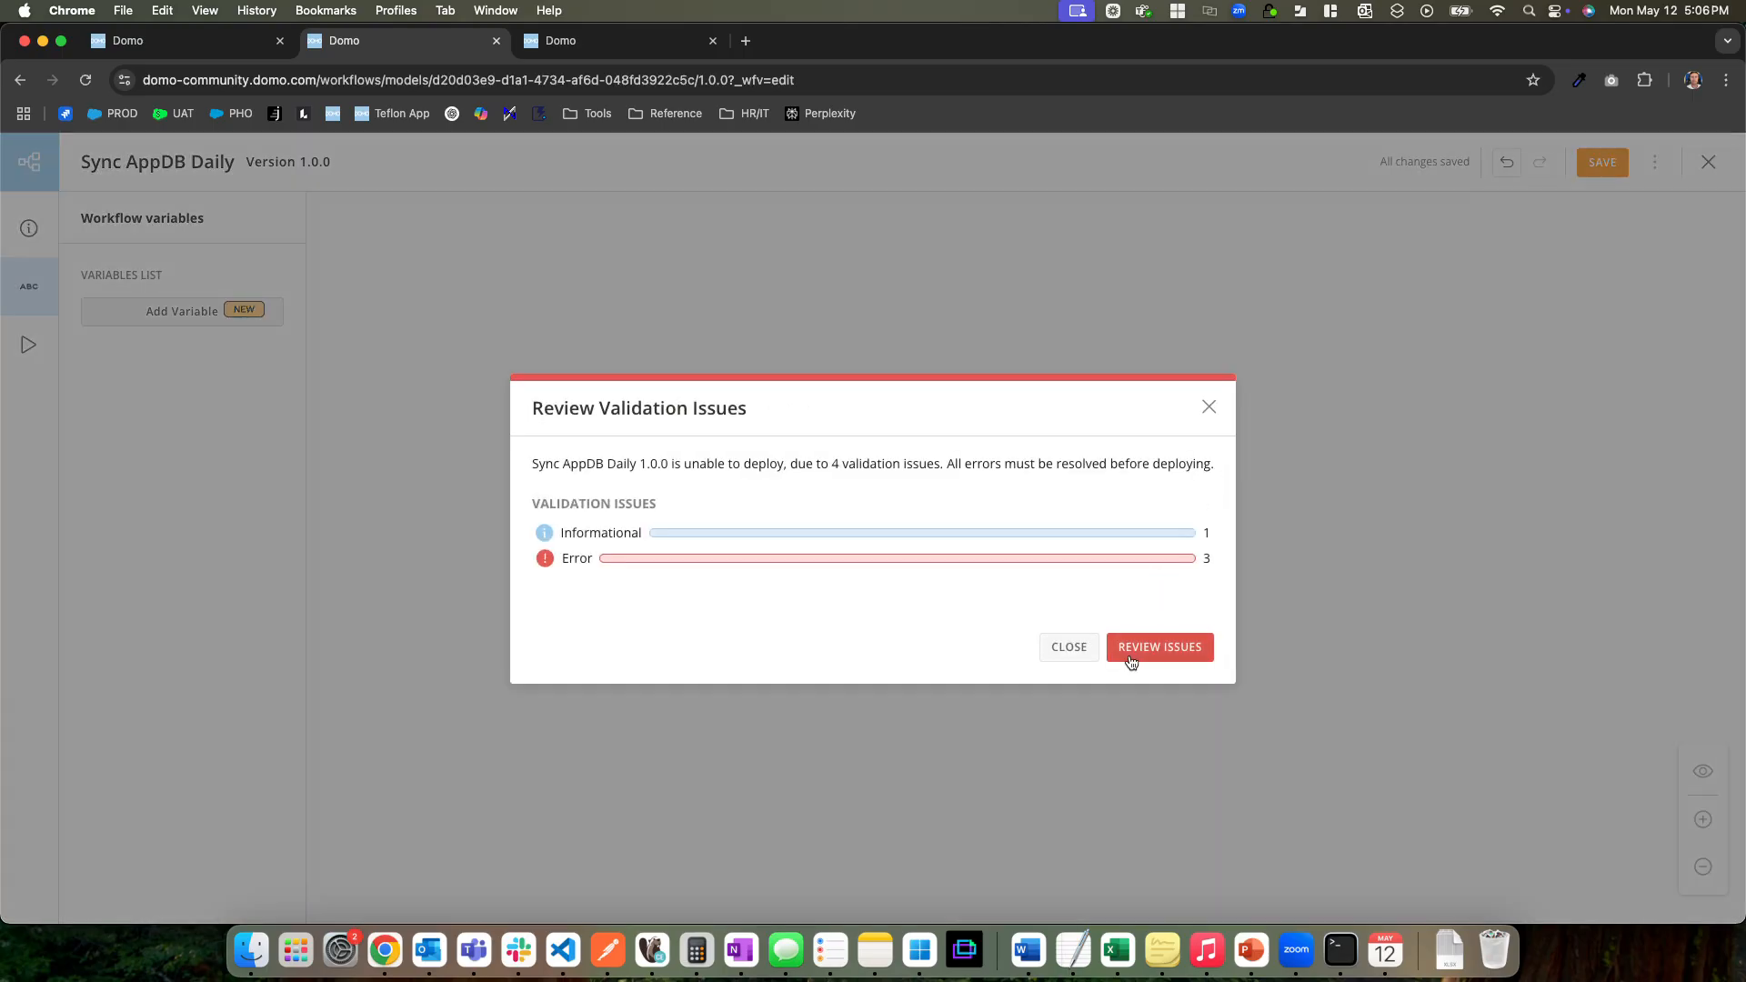
click(1064, 642)
Add an End shape after the Sync Collection function
click(719, 563)
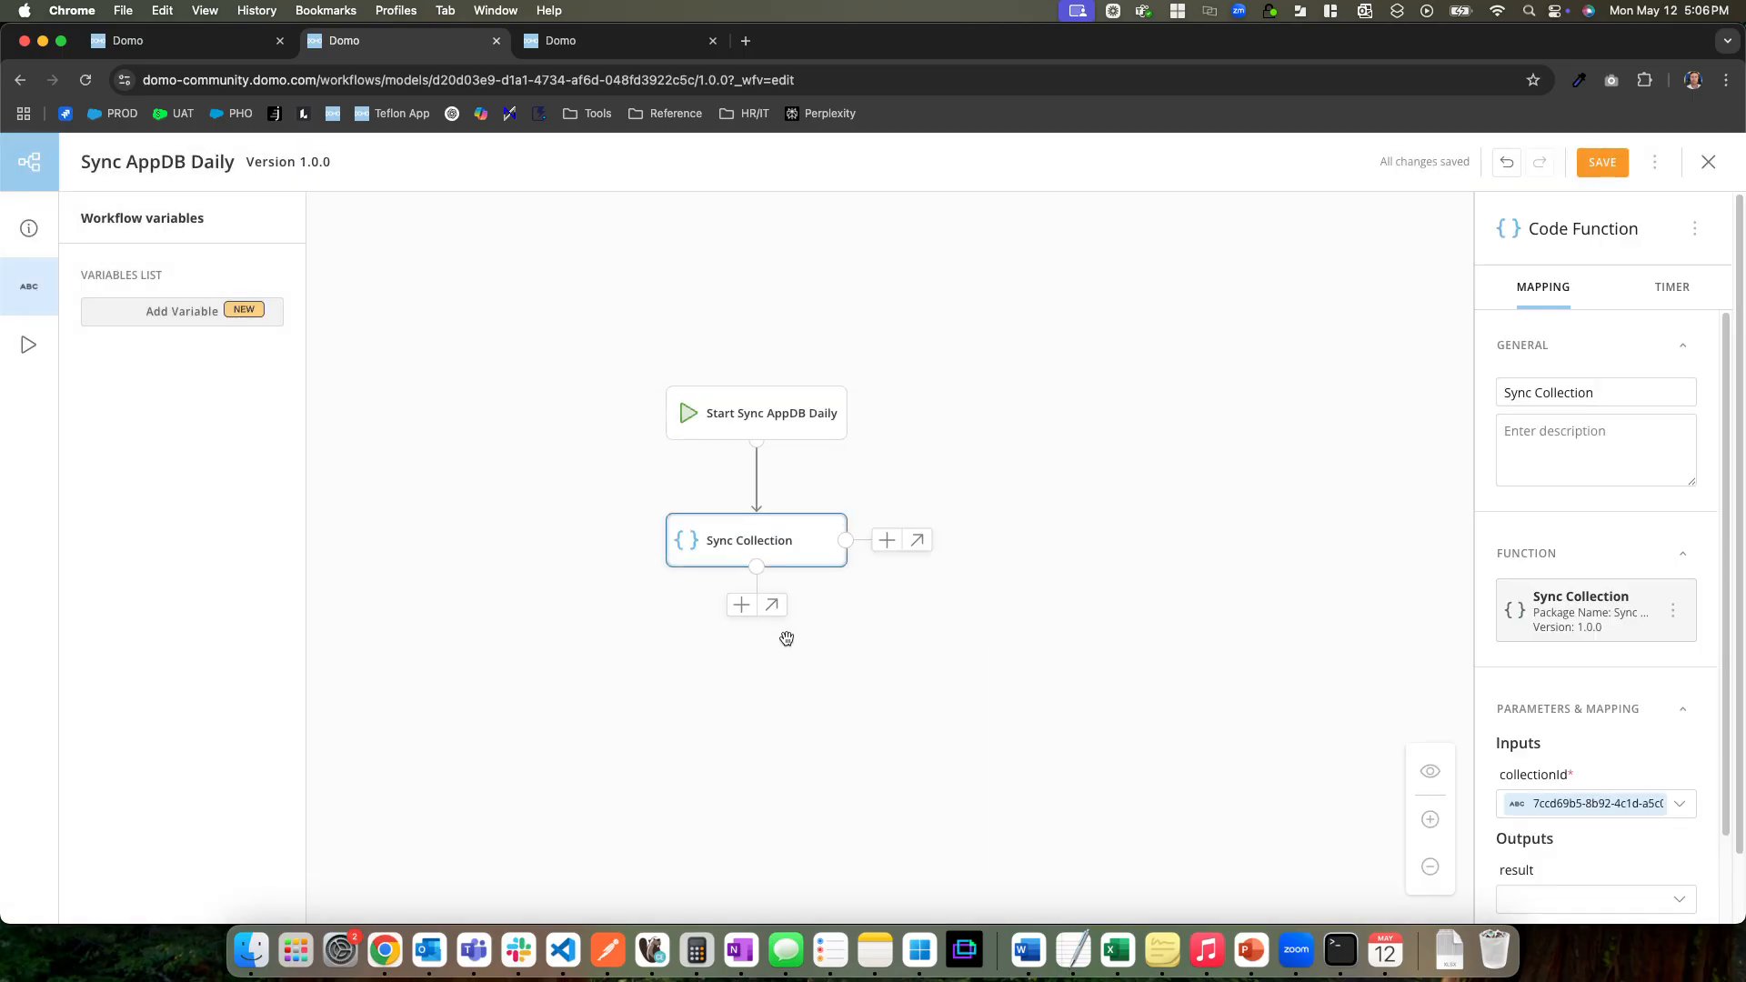
click(742, 606)
click(662, 351)
click(651, 732)
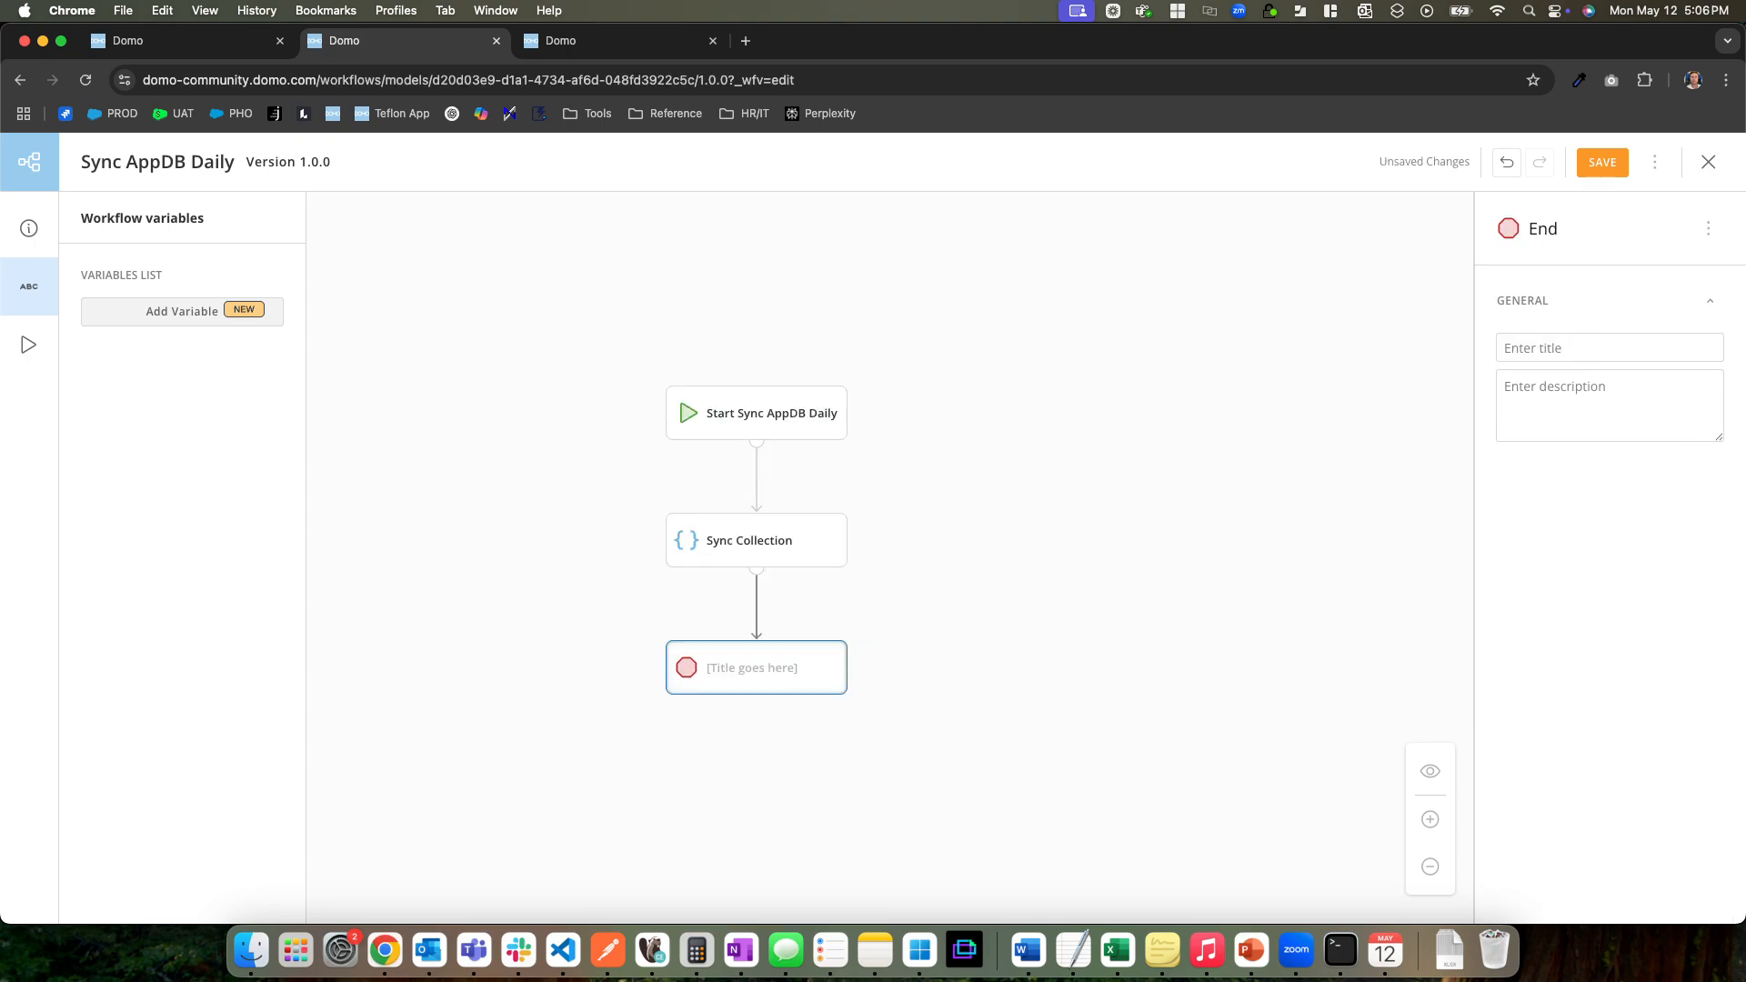
Save the Sync AppDB Daily workflow and deploy it
click(1602, 161)
click(1656, 162)
click(1554, 385)
click(1219, 632)
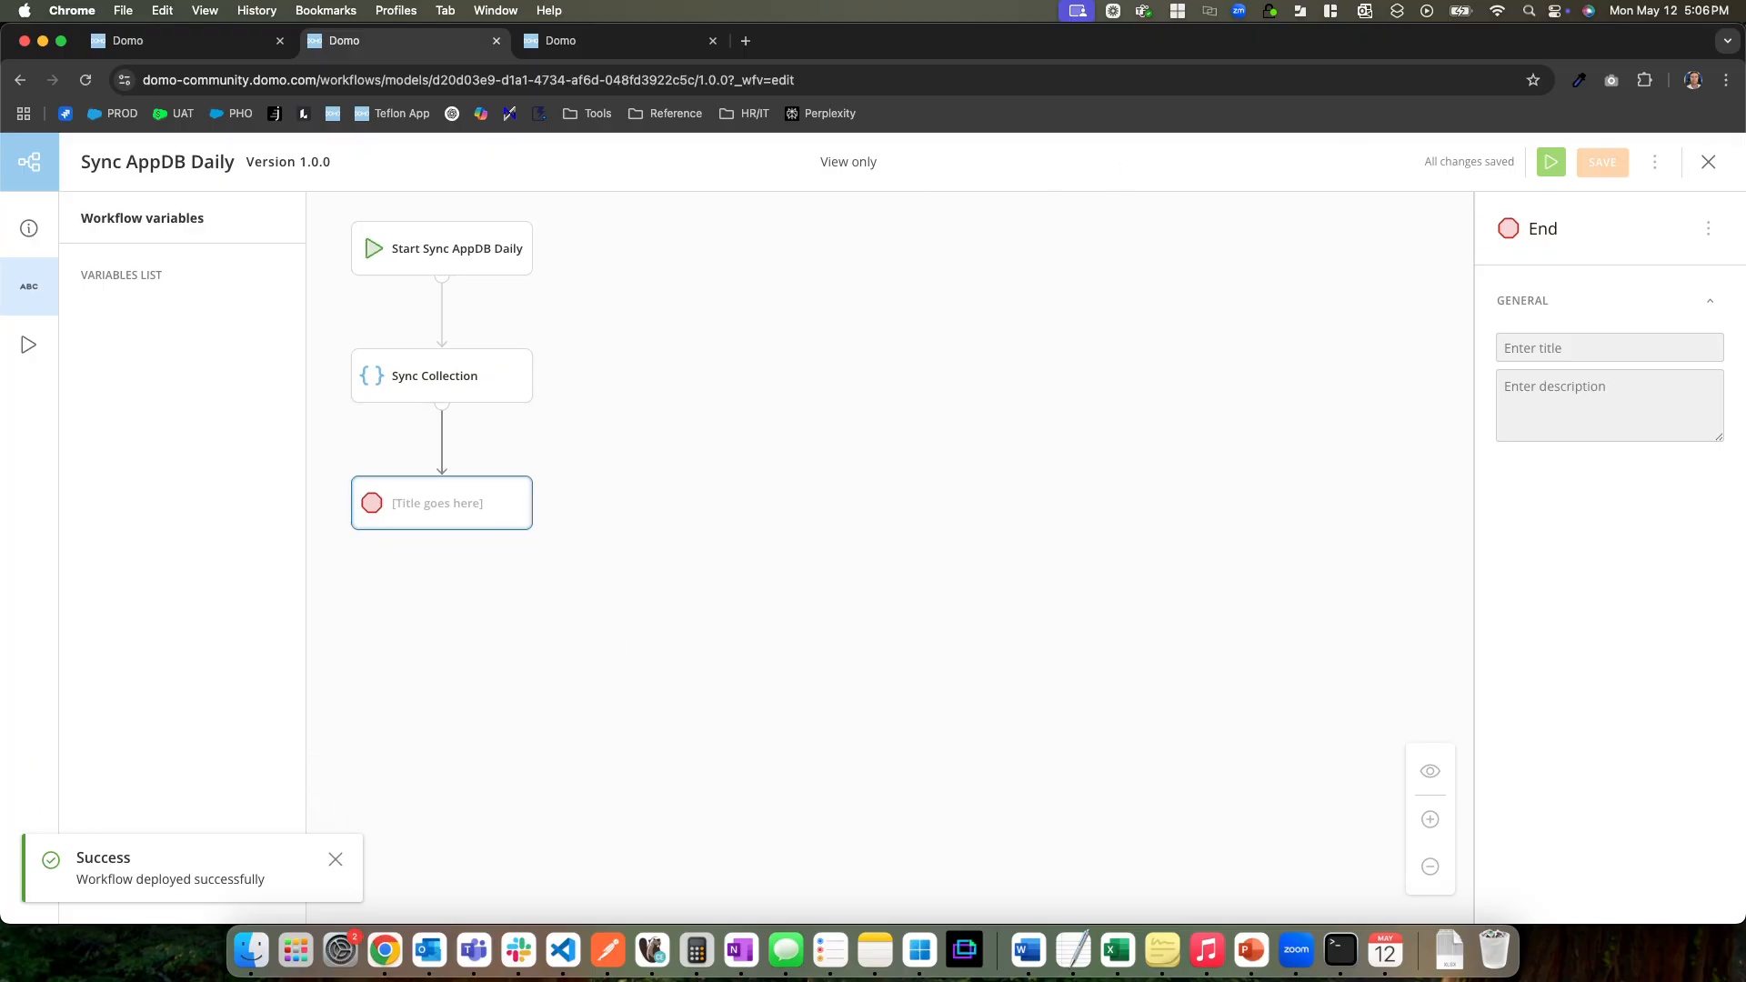
Leave the workflow editor and begin a new Timer trigger for version 1.0.0 of Sync AppDB Daily
click(1708, 161)
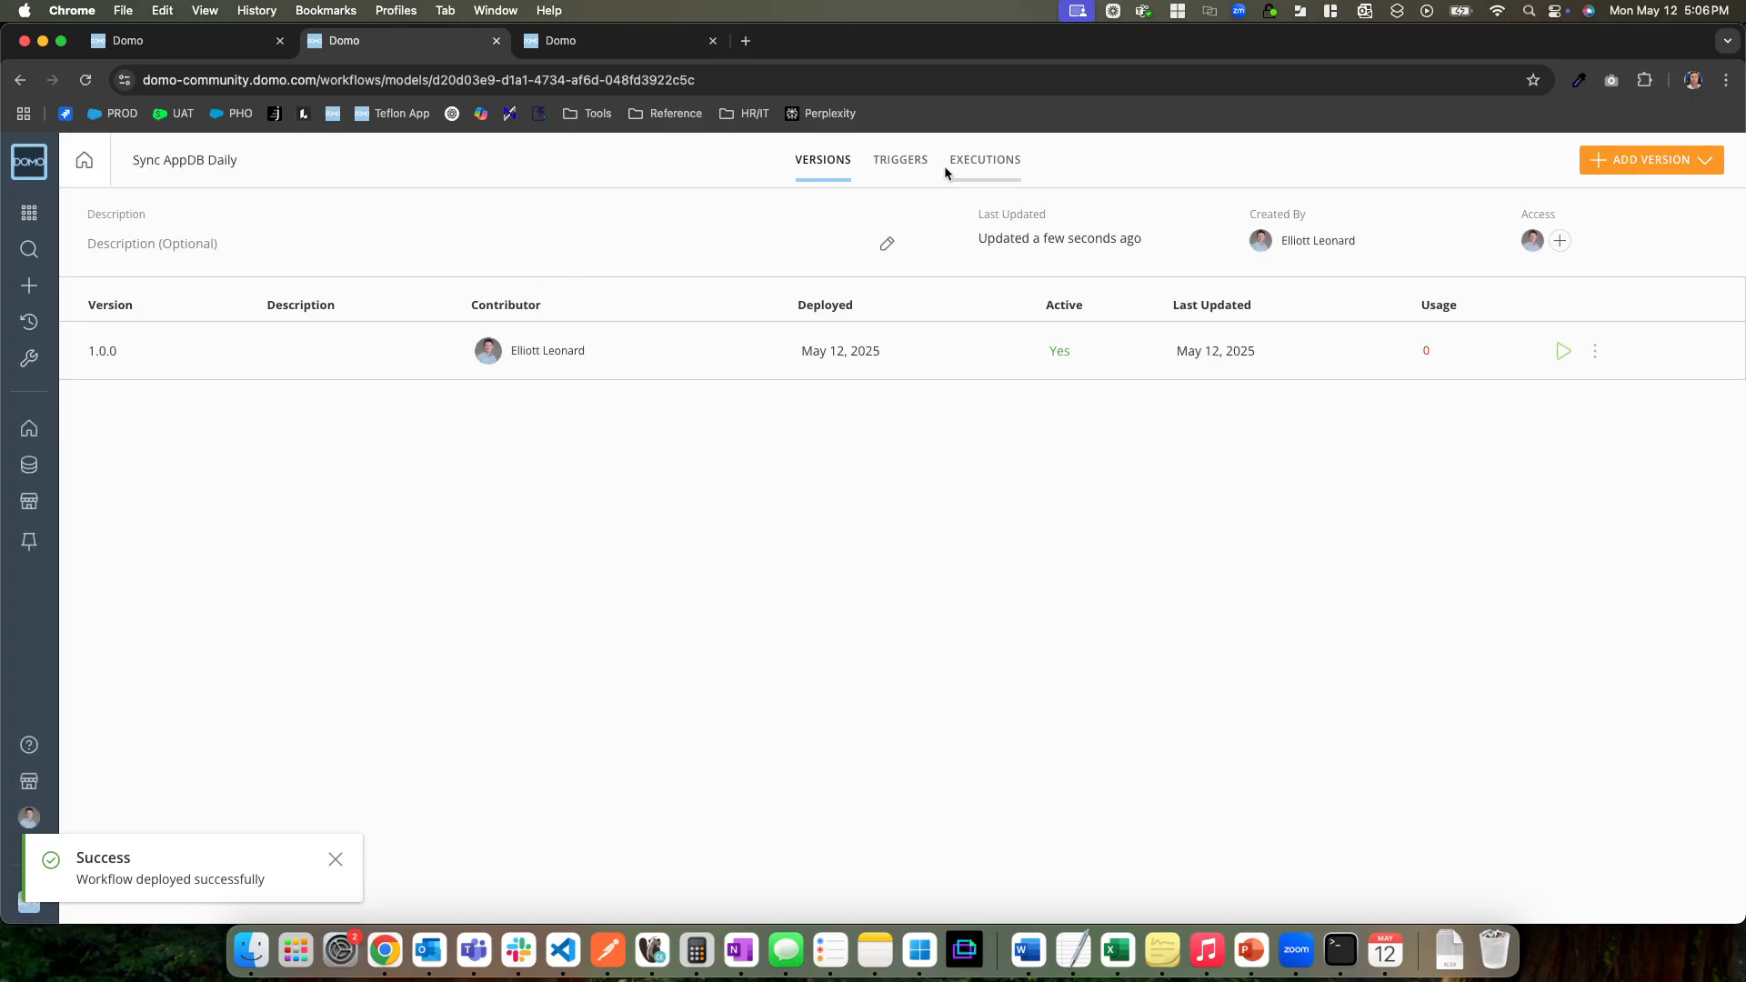
click(920, 164)
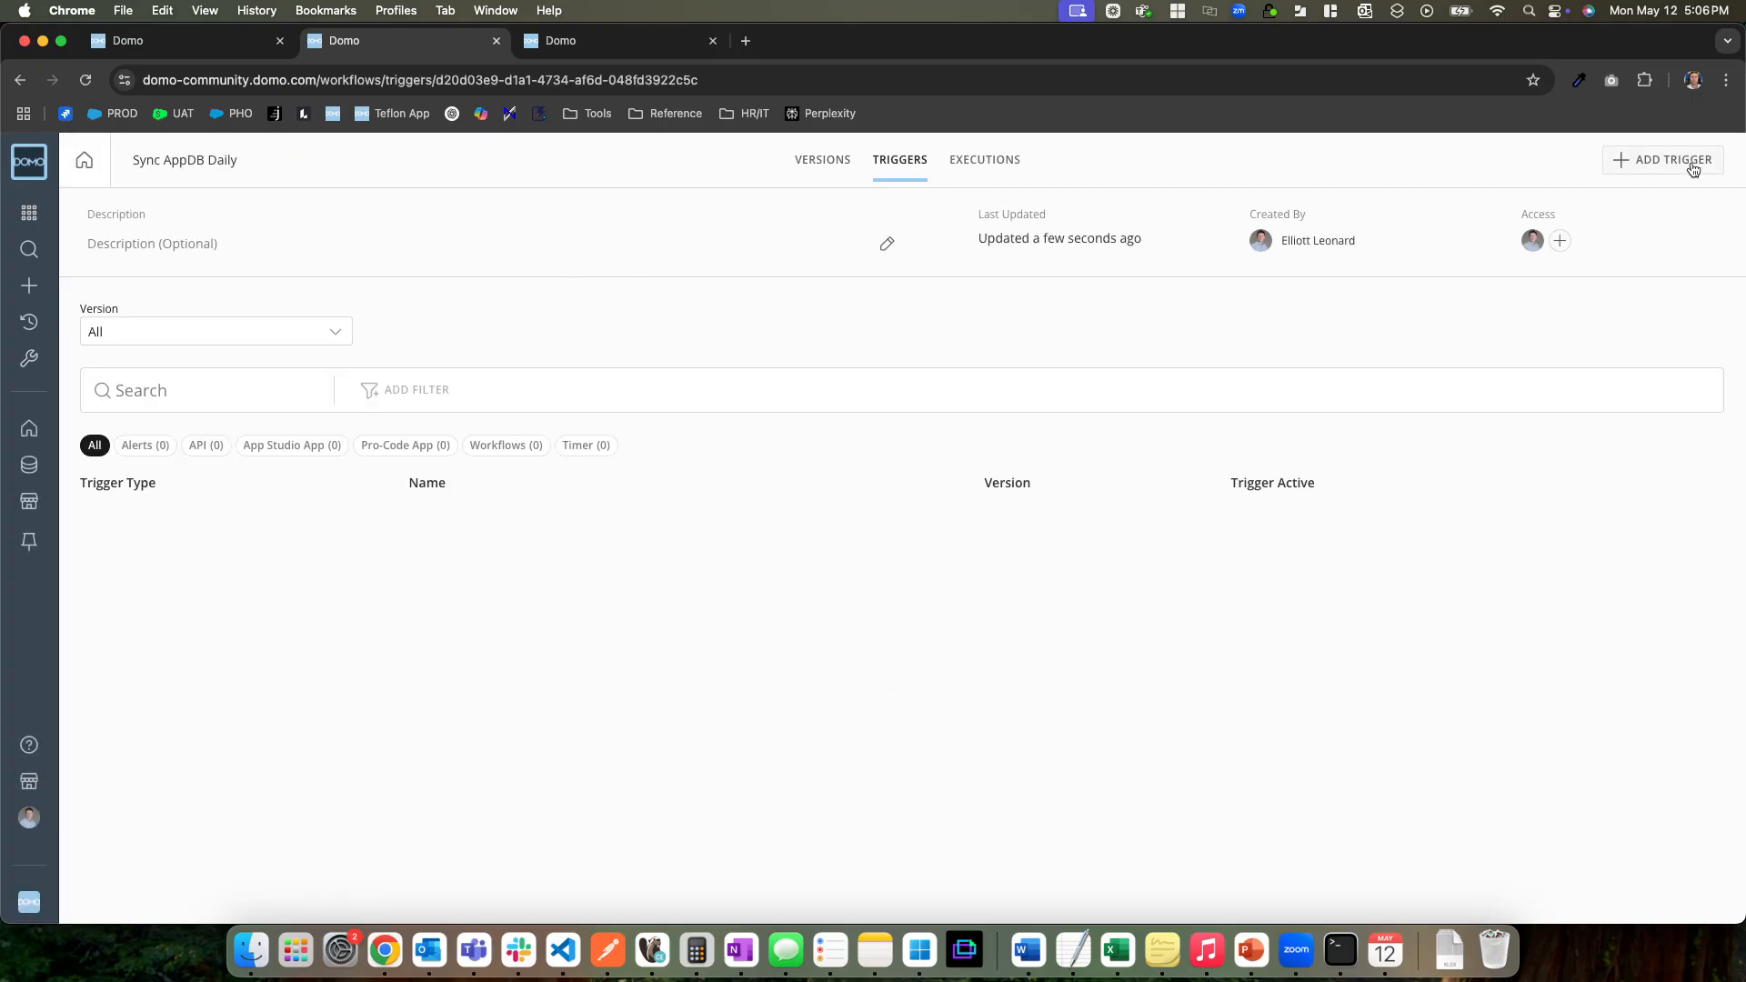
click(1693, 169)
click(1613, 347)
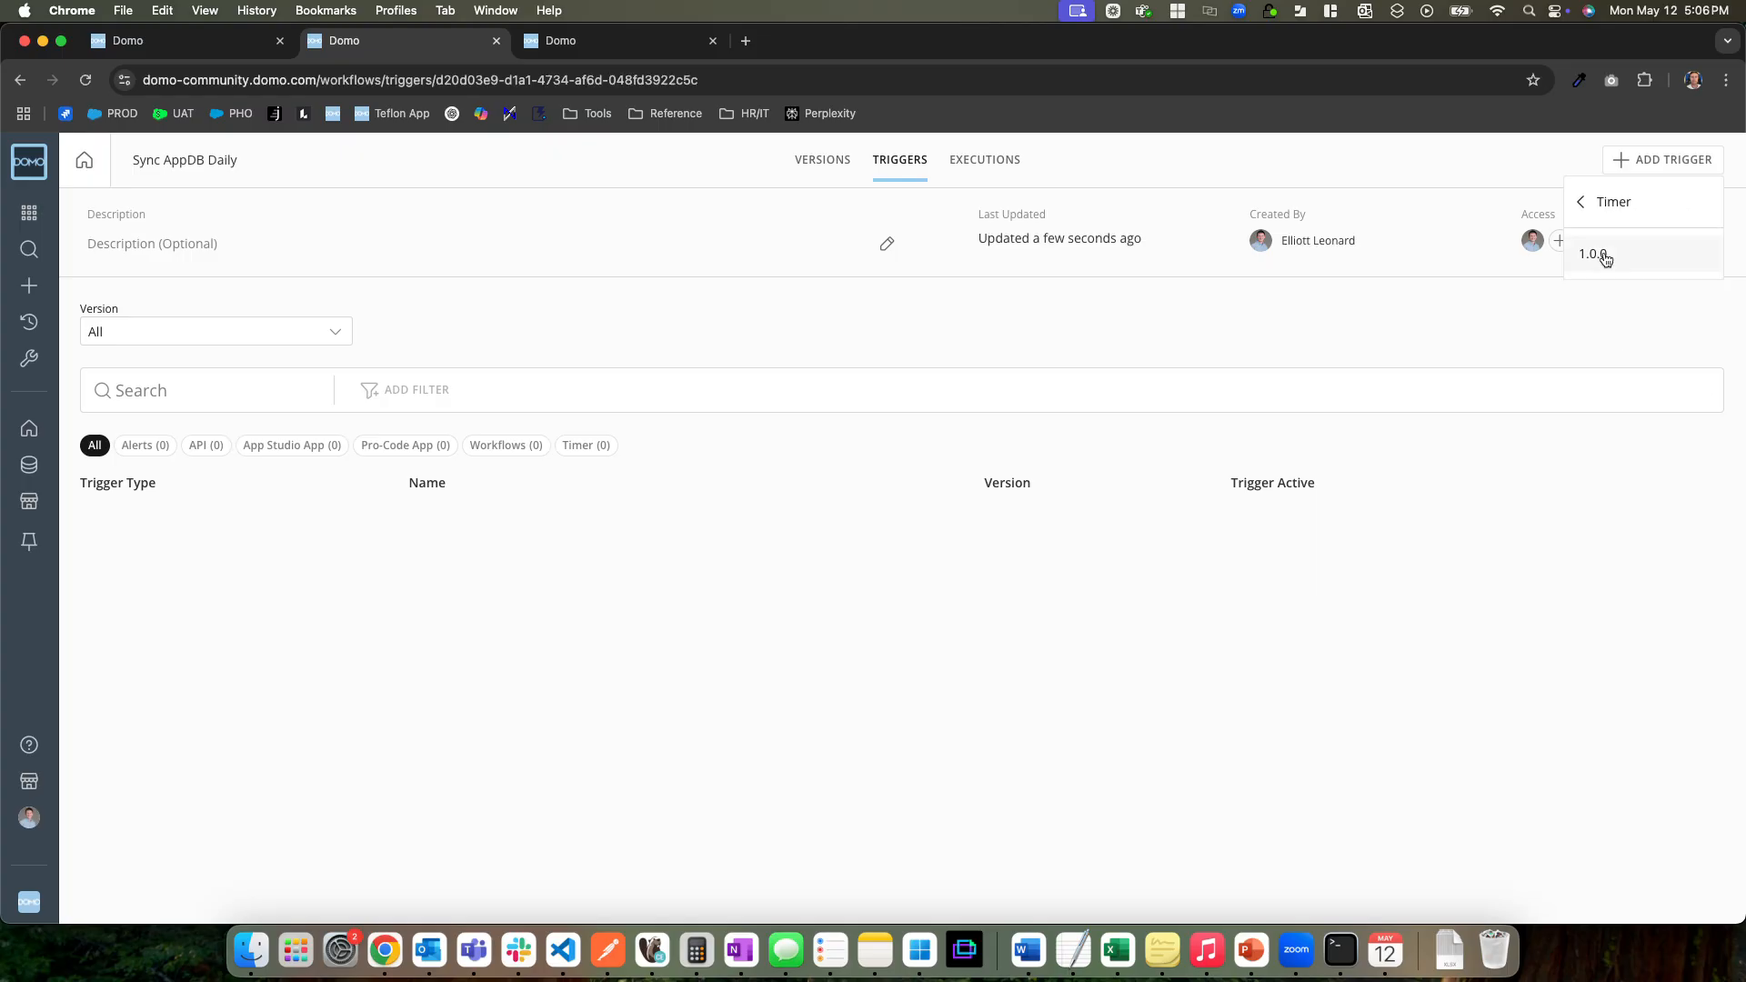
click(1604, 259)
Set the timer trigger's update interval to Every Day with a 12 AM UTC start and save it
click(787, 479)
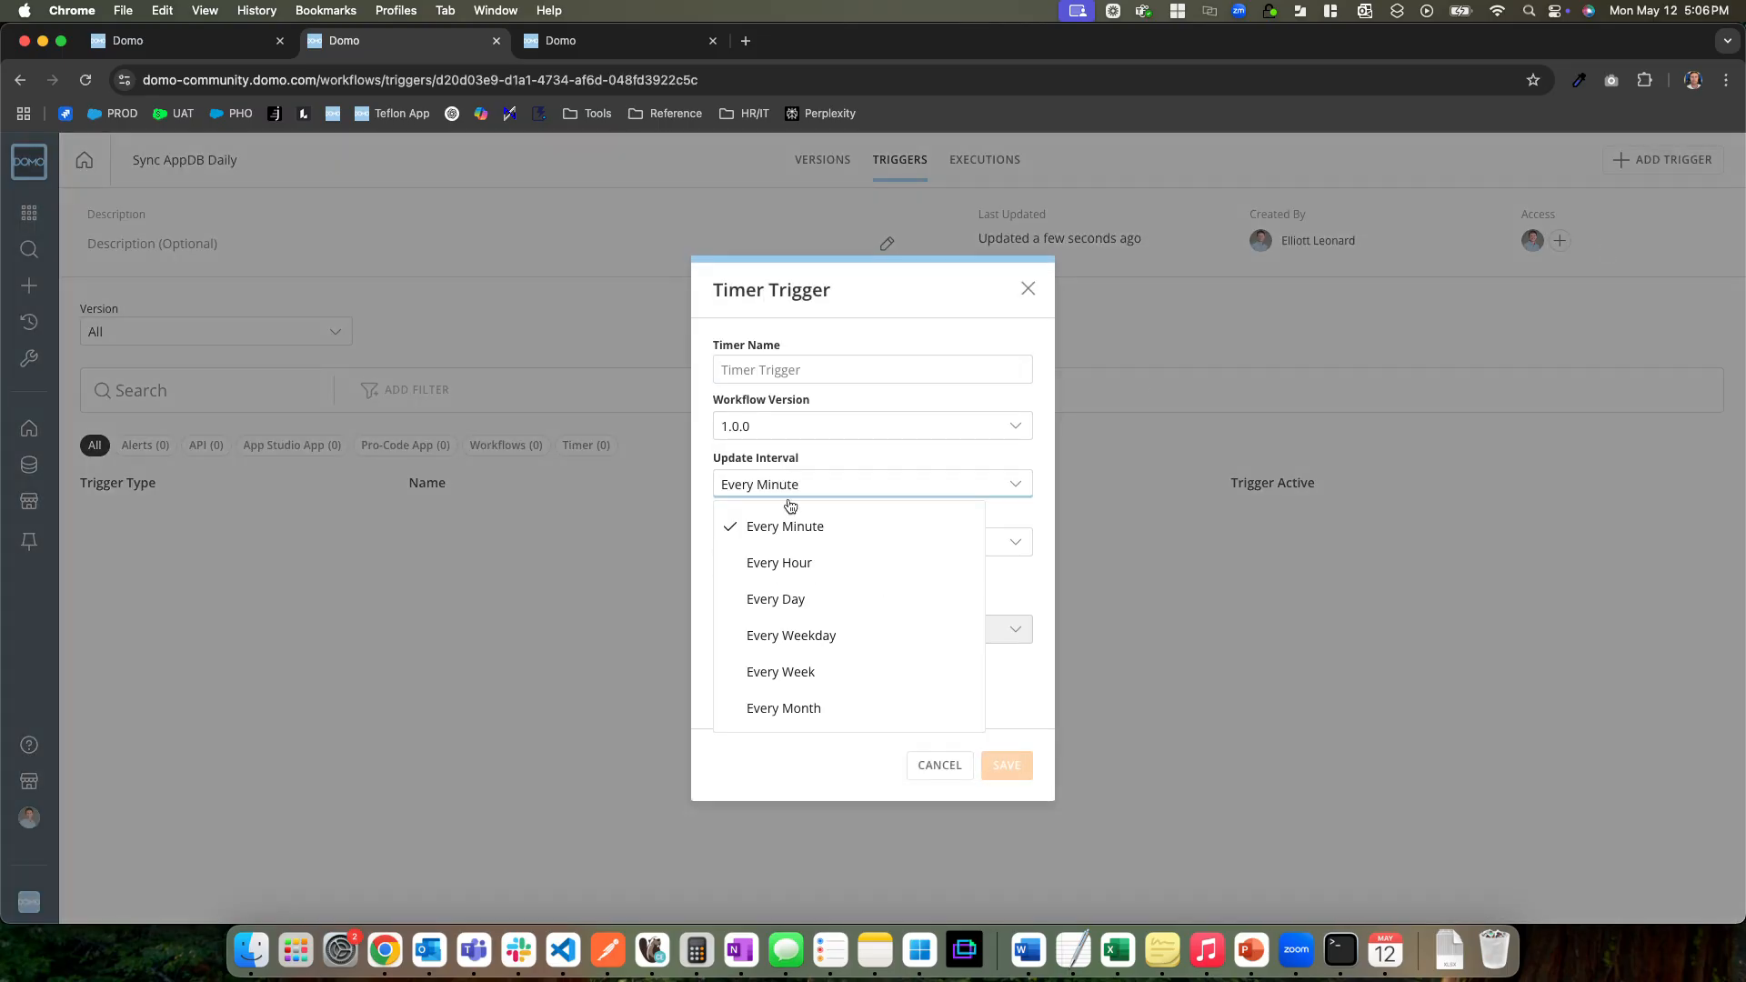
click(798, 562)
click(830, 482)
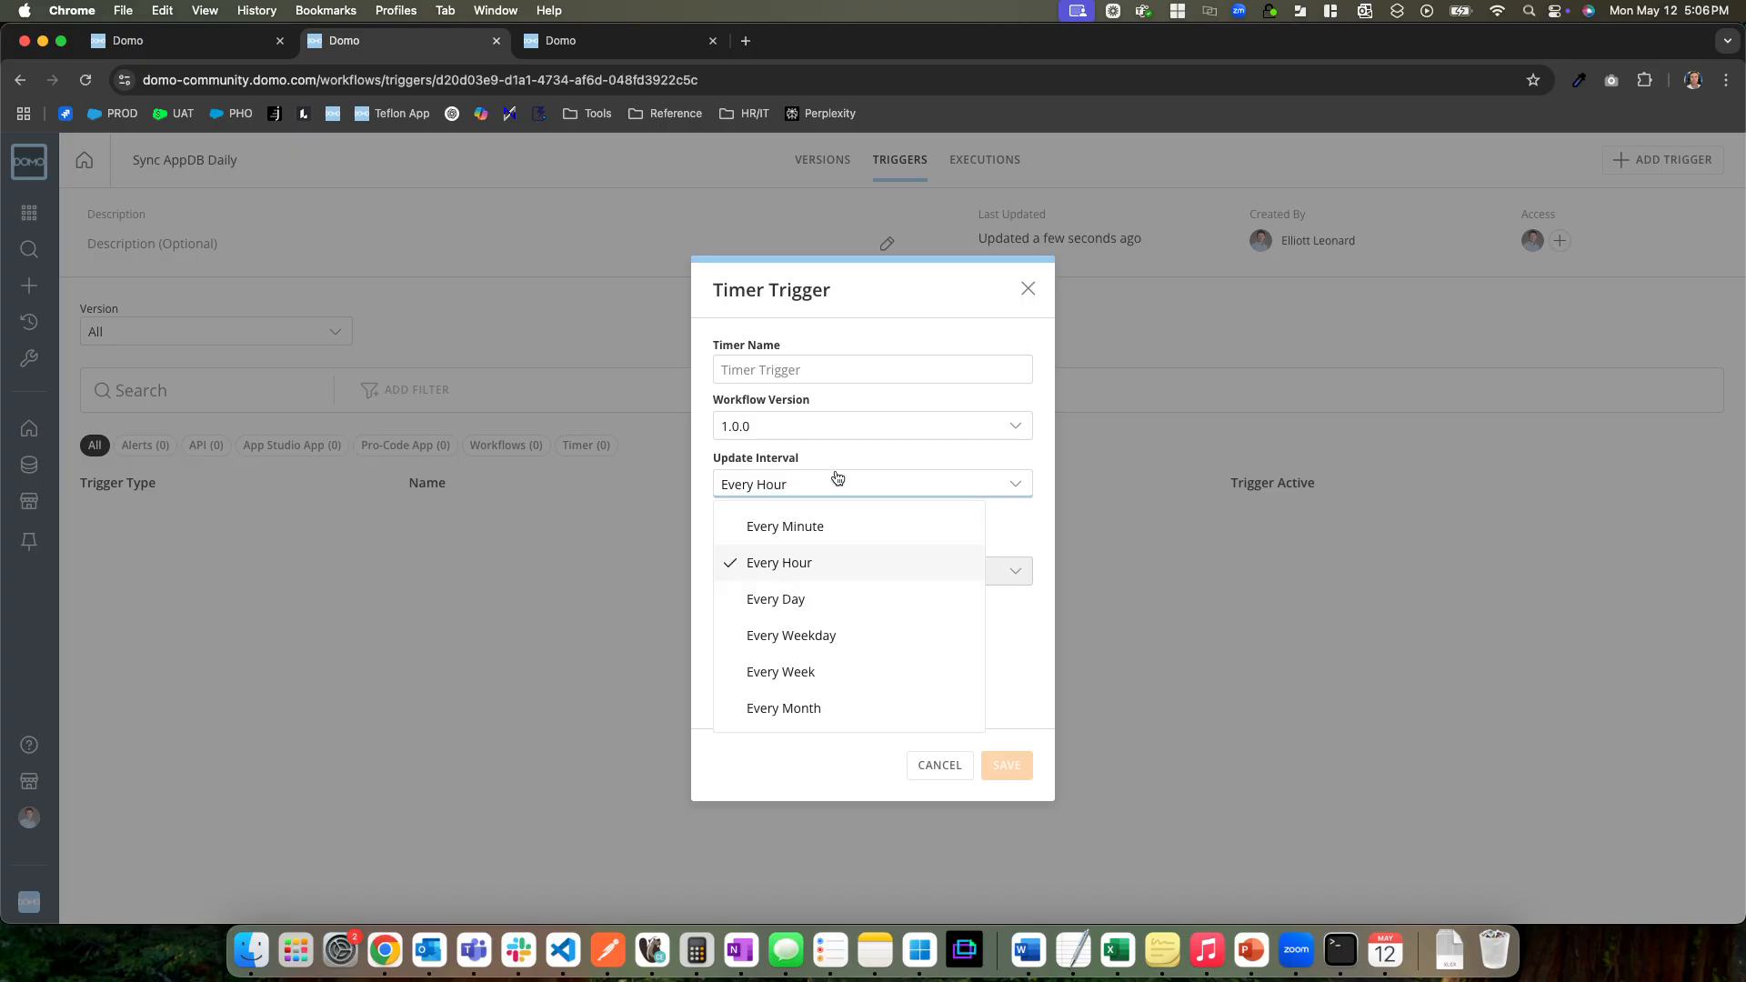
click(794, 592)
click(773, 543)
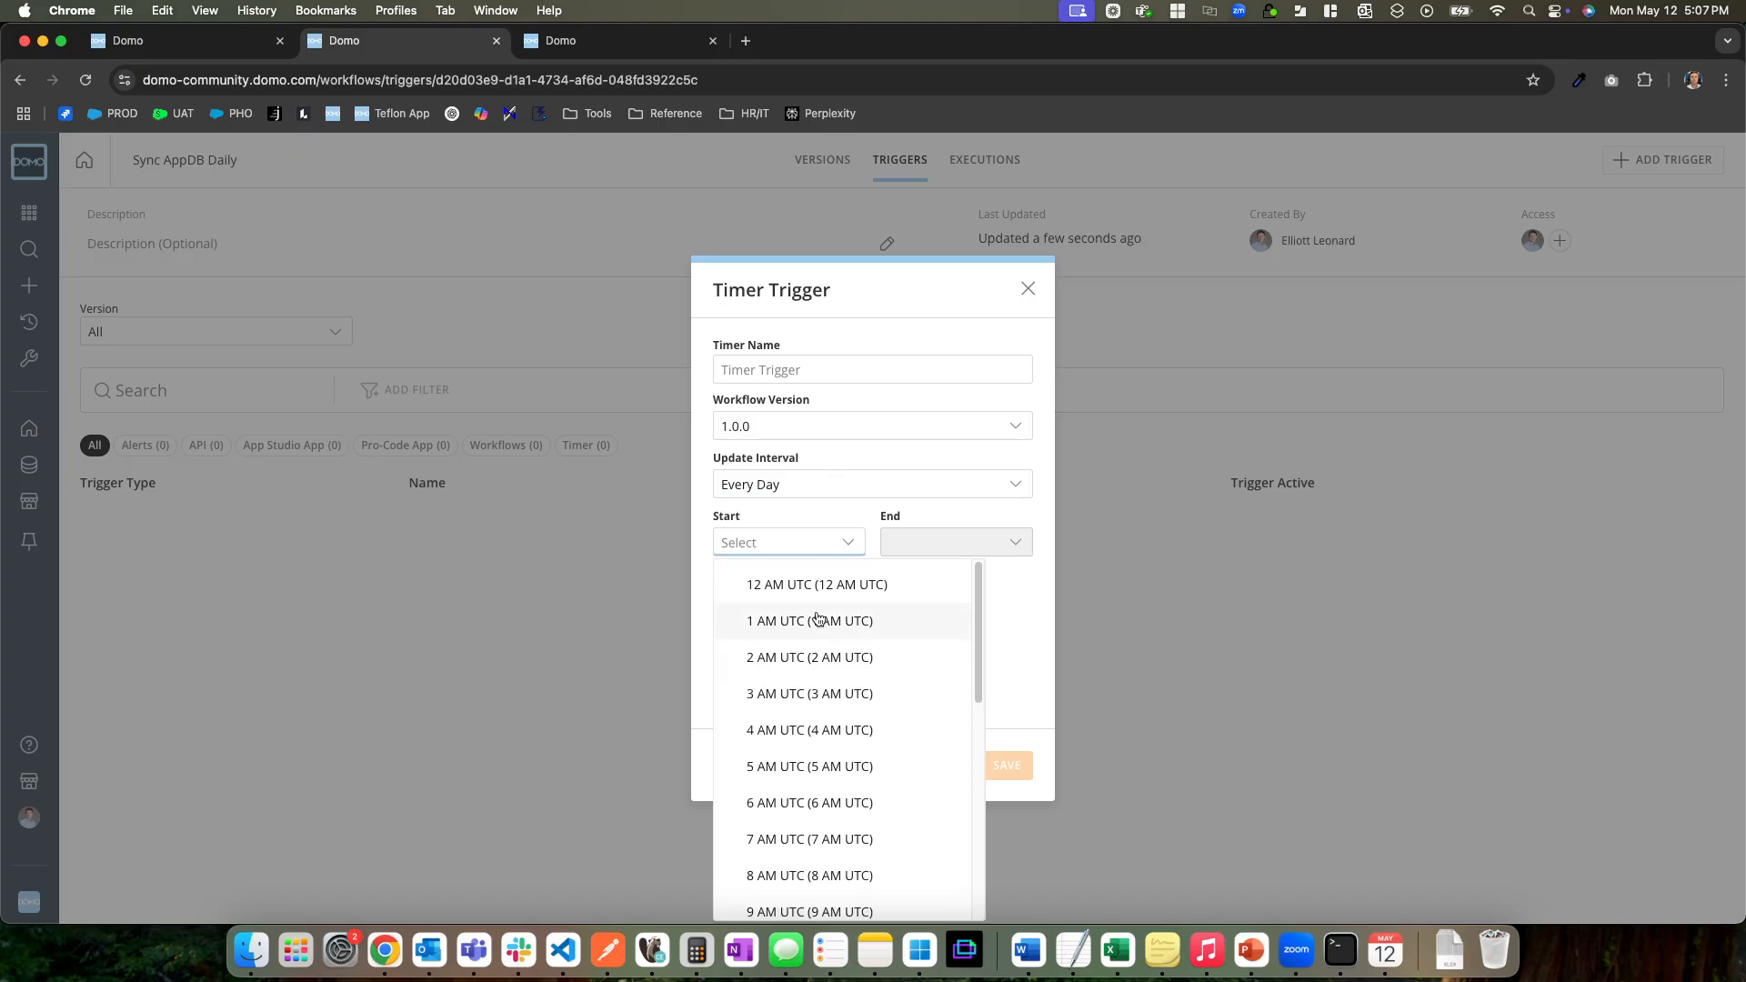
click(766, 584)
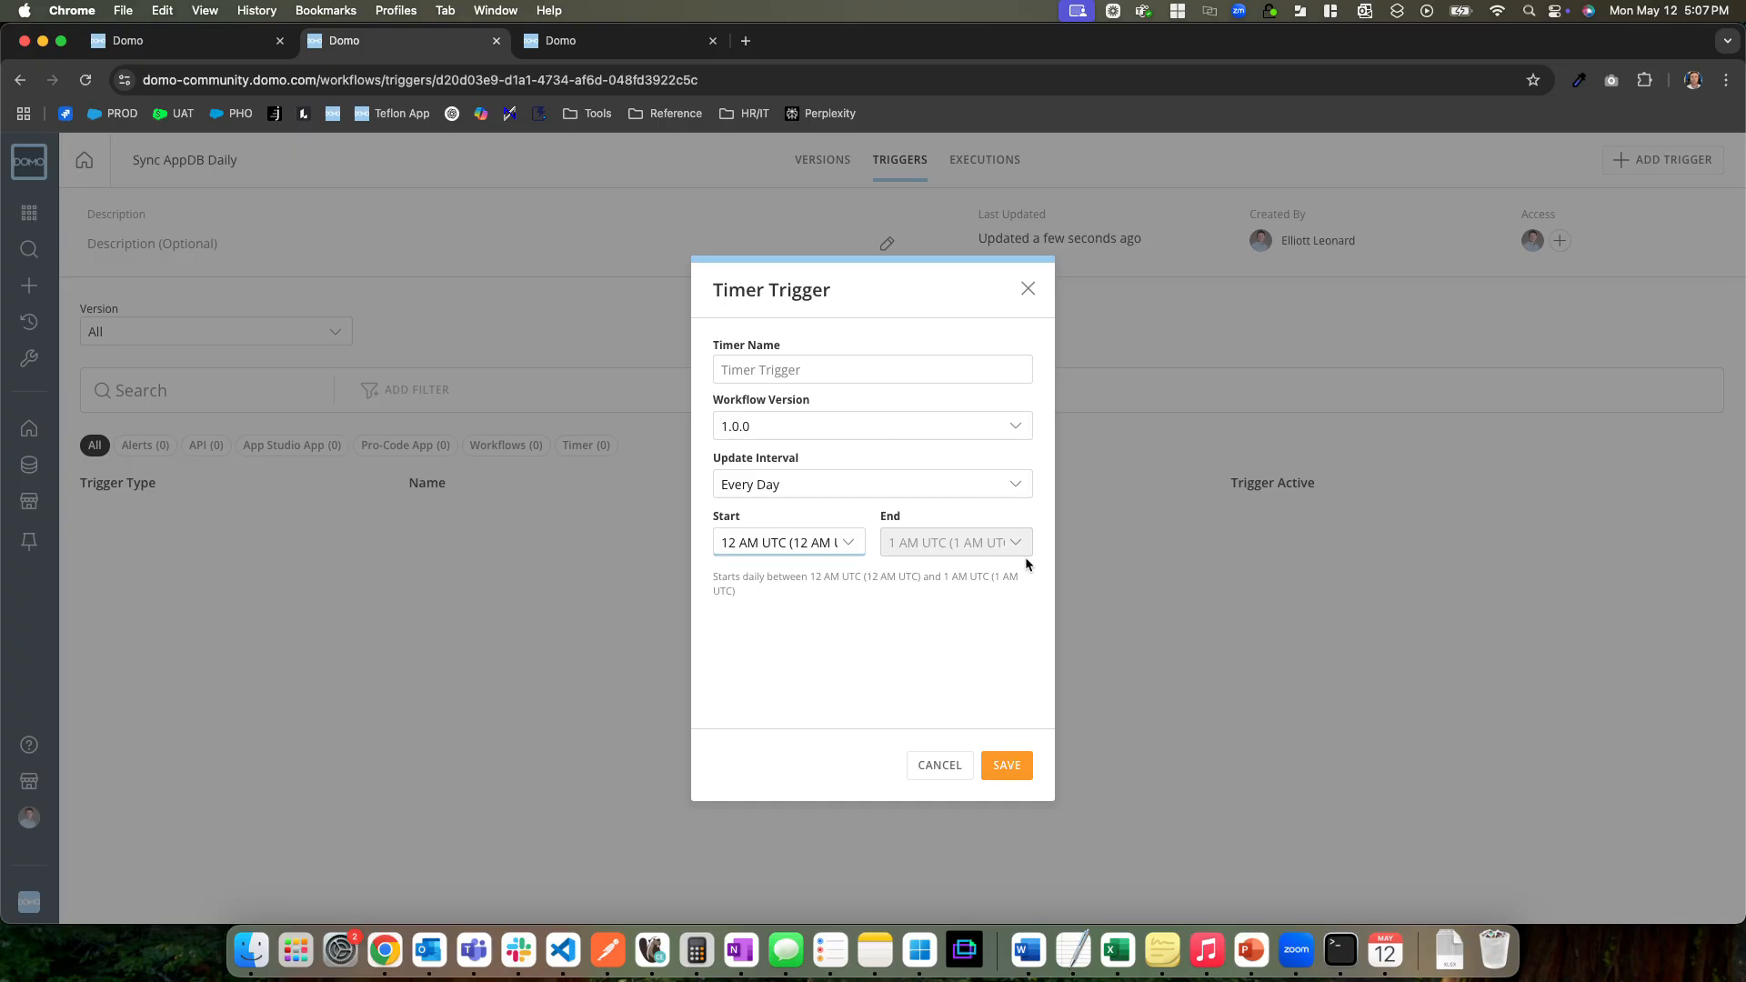
click(1006, 768)
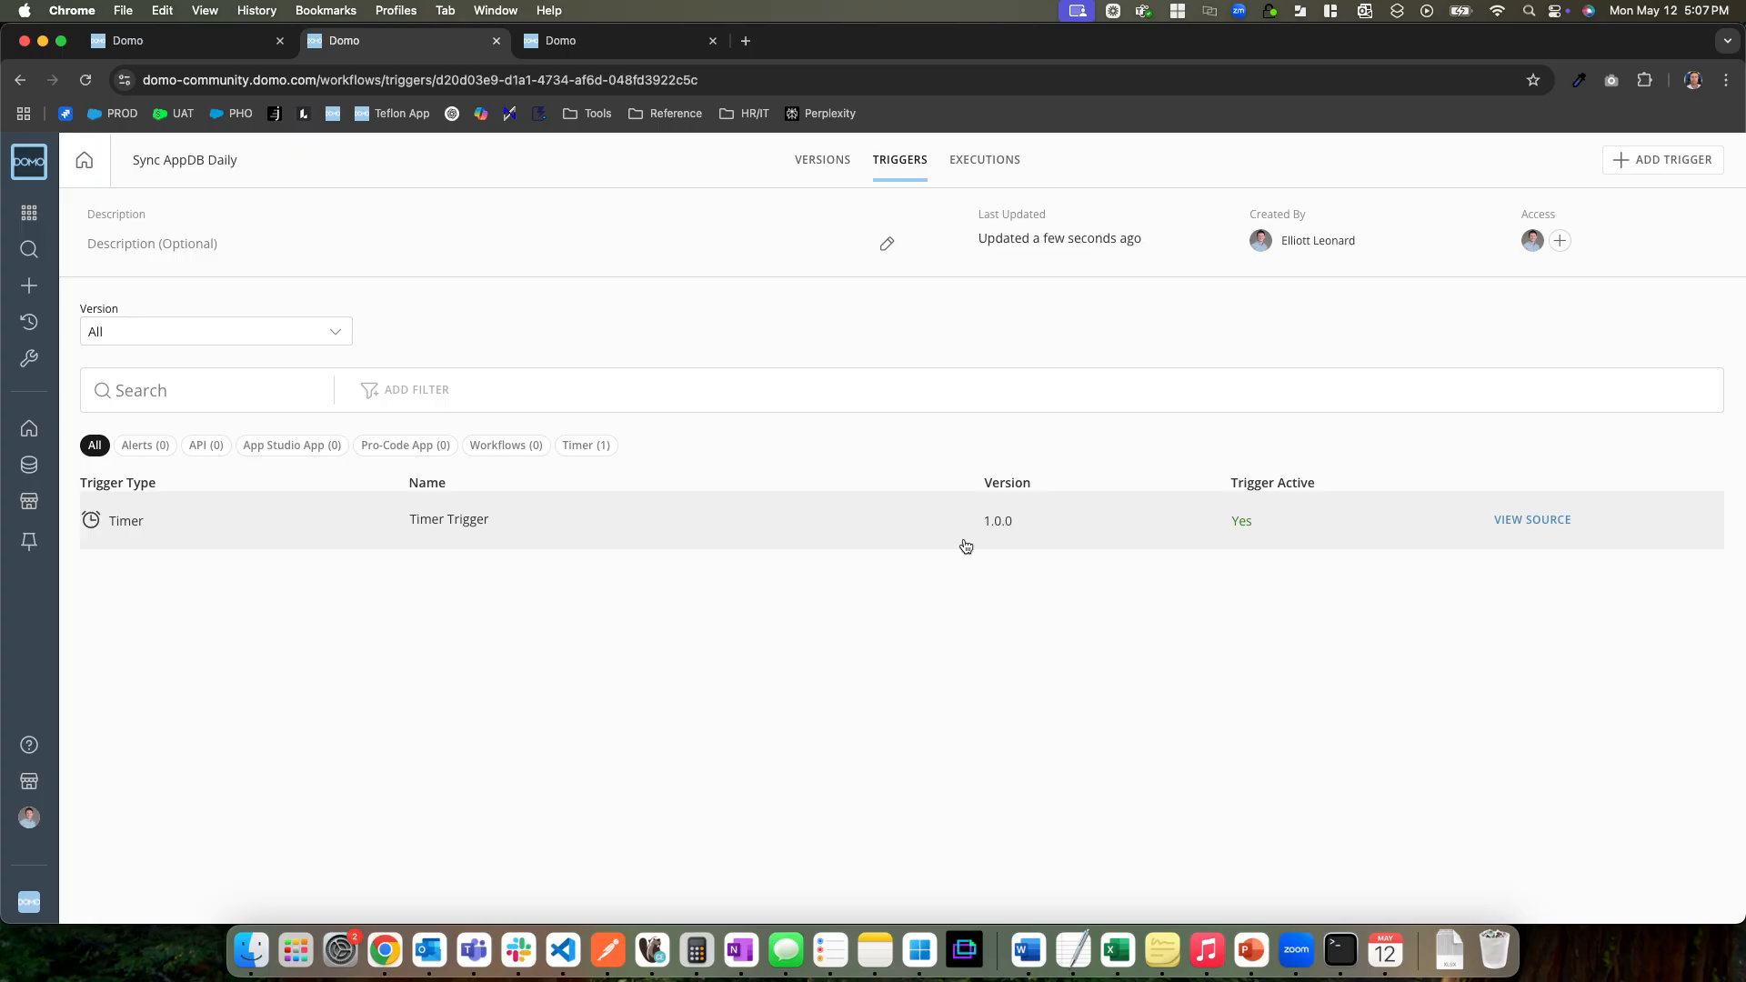
Revisit the Test Collection's configuration and go back to the test appdb workflow
click(637, 43)
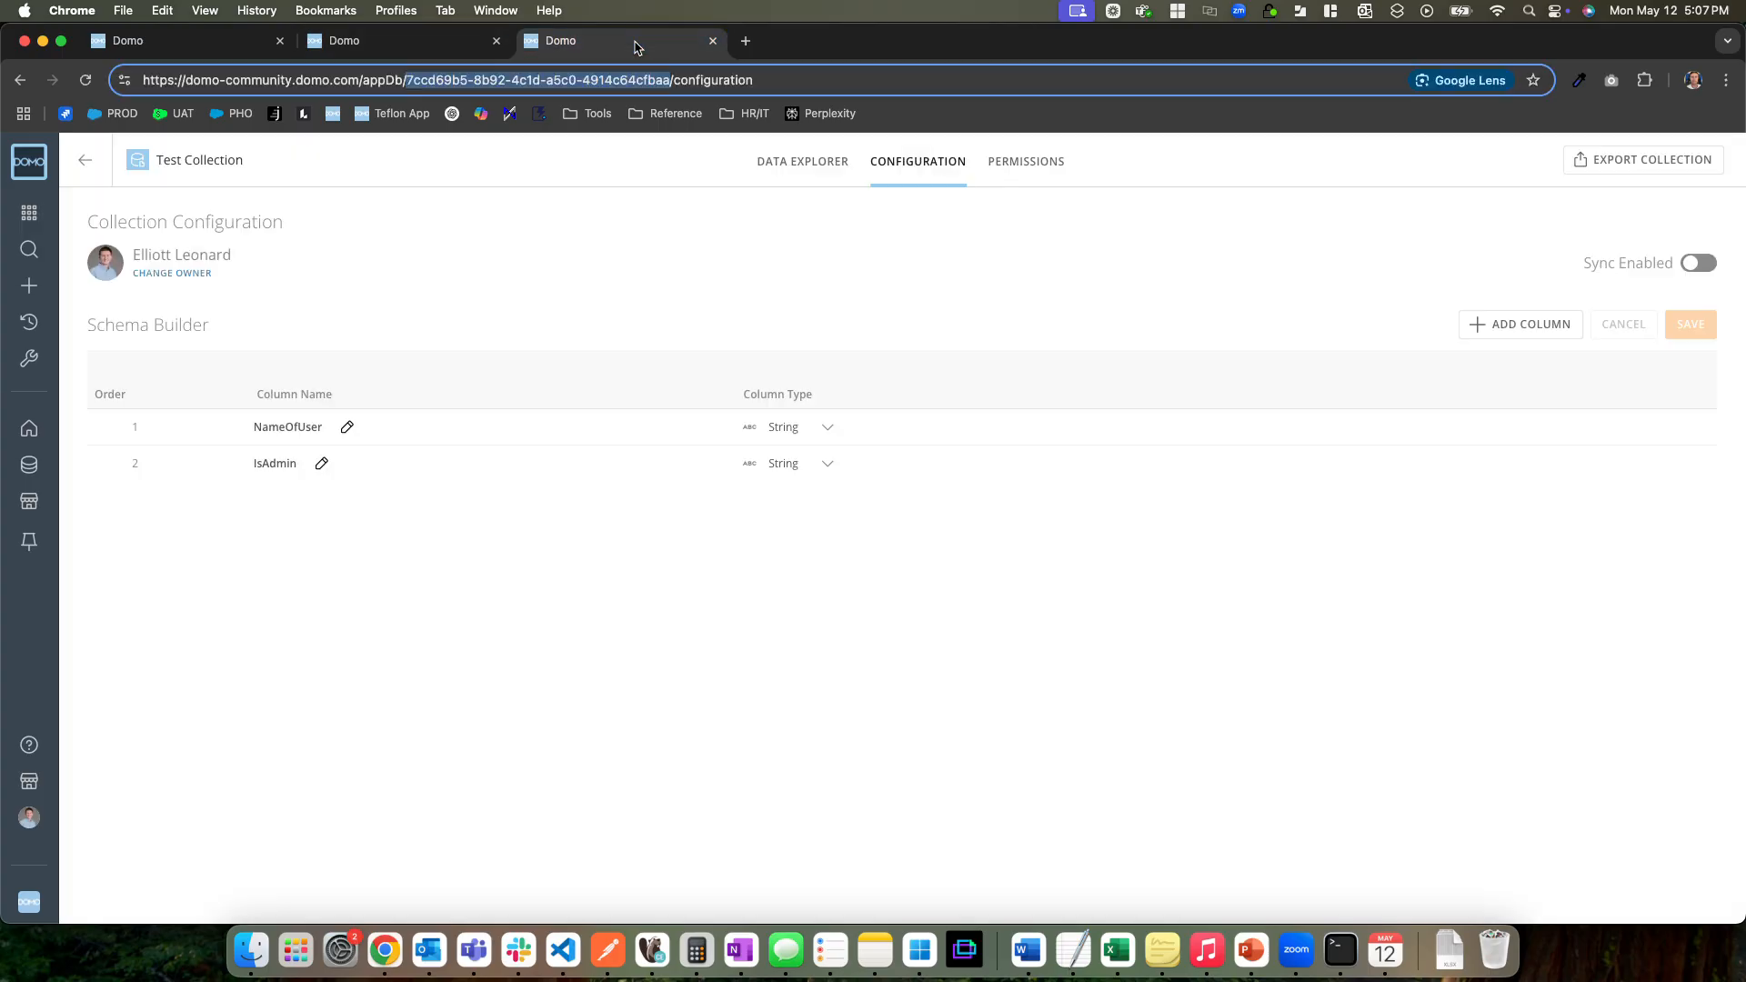
click(384, 44)
click(115, 47)
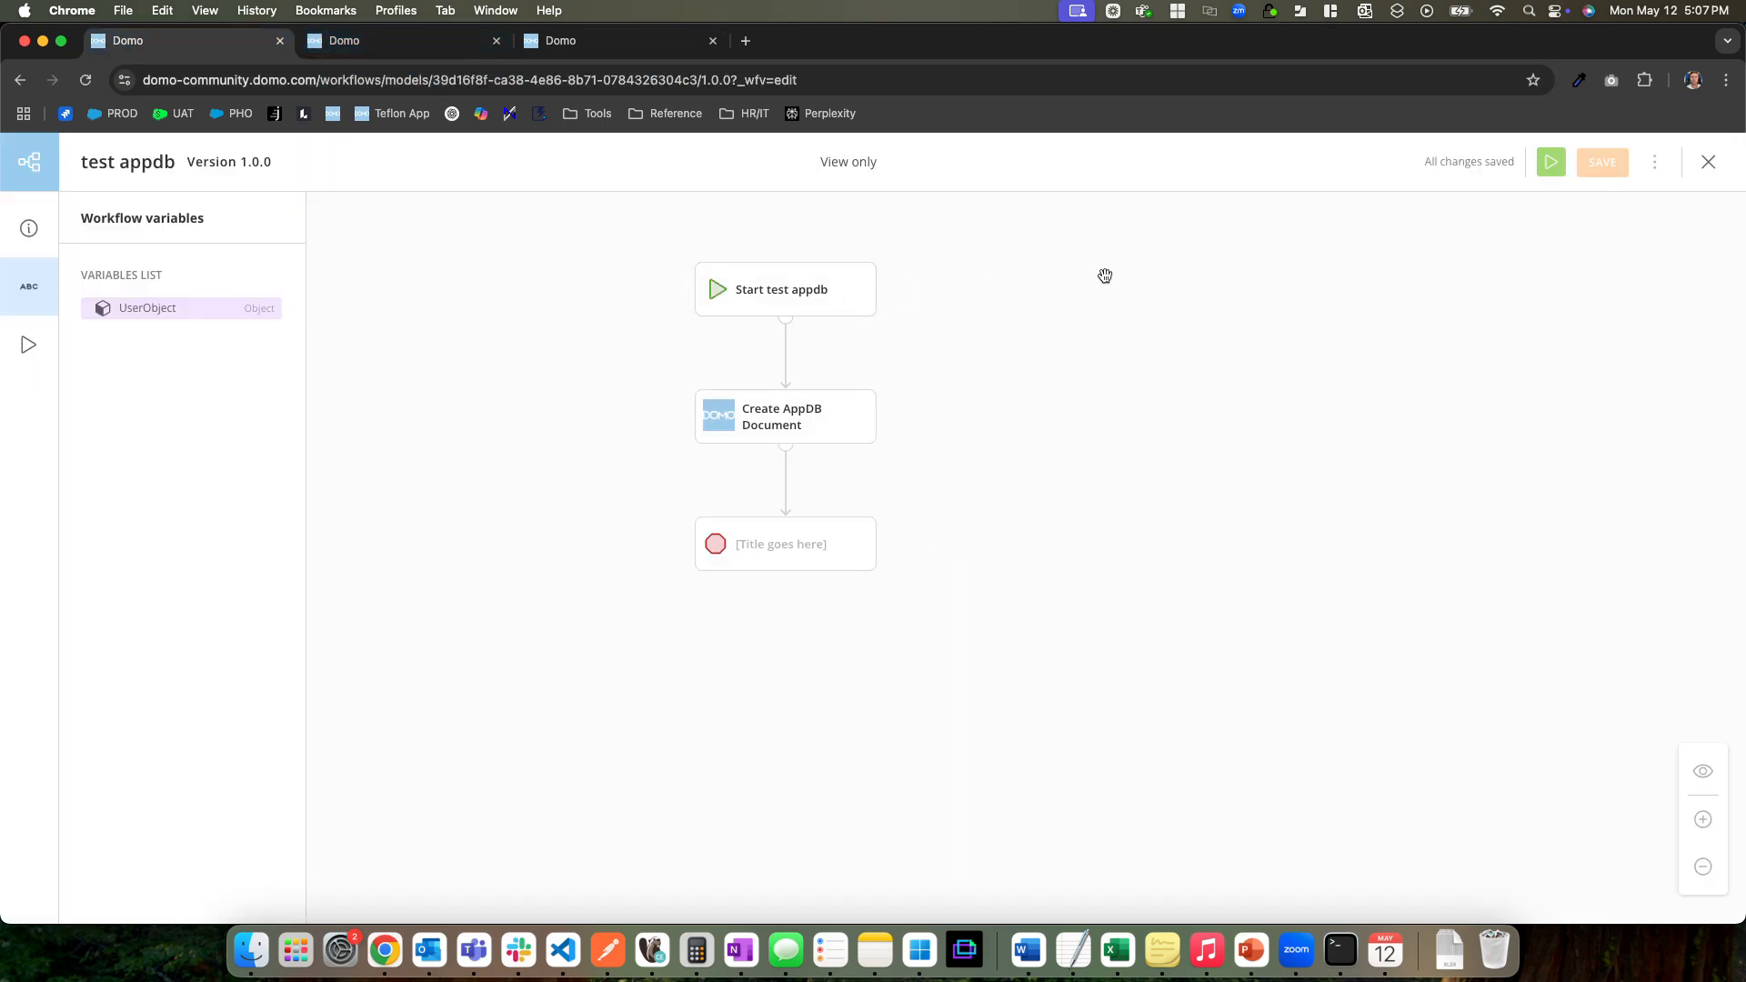
Start the test appdb workflow with Name of User "test 3" and Is Admin? set to False, and submit the form
click(421, 46)
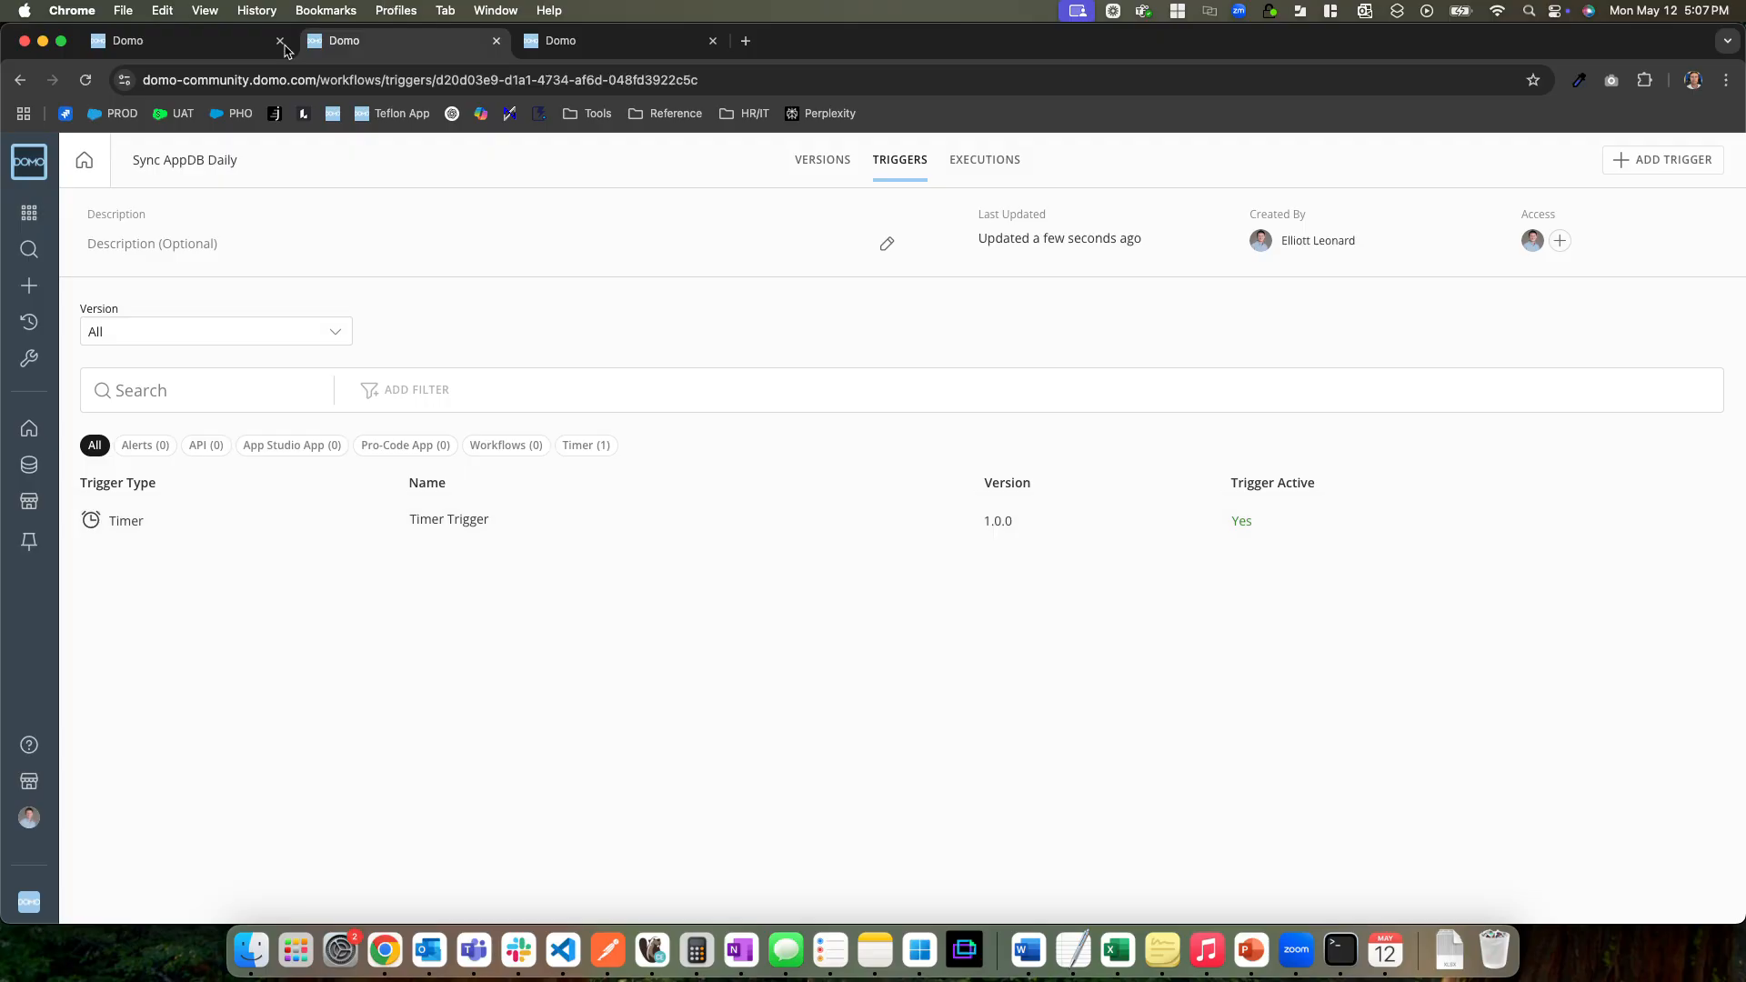
click(182, 41)
click(1554, 167)
click(180, 361)
text(test 3)
click(1416, 773)
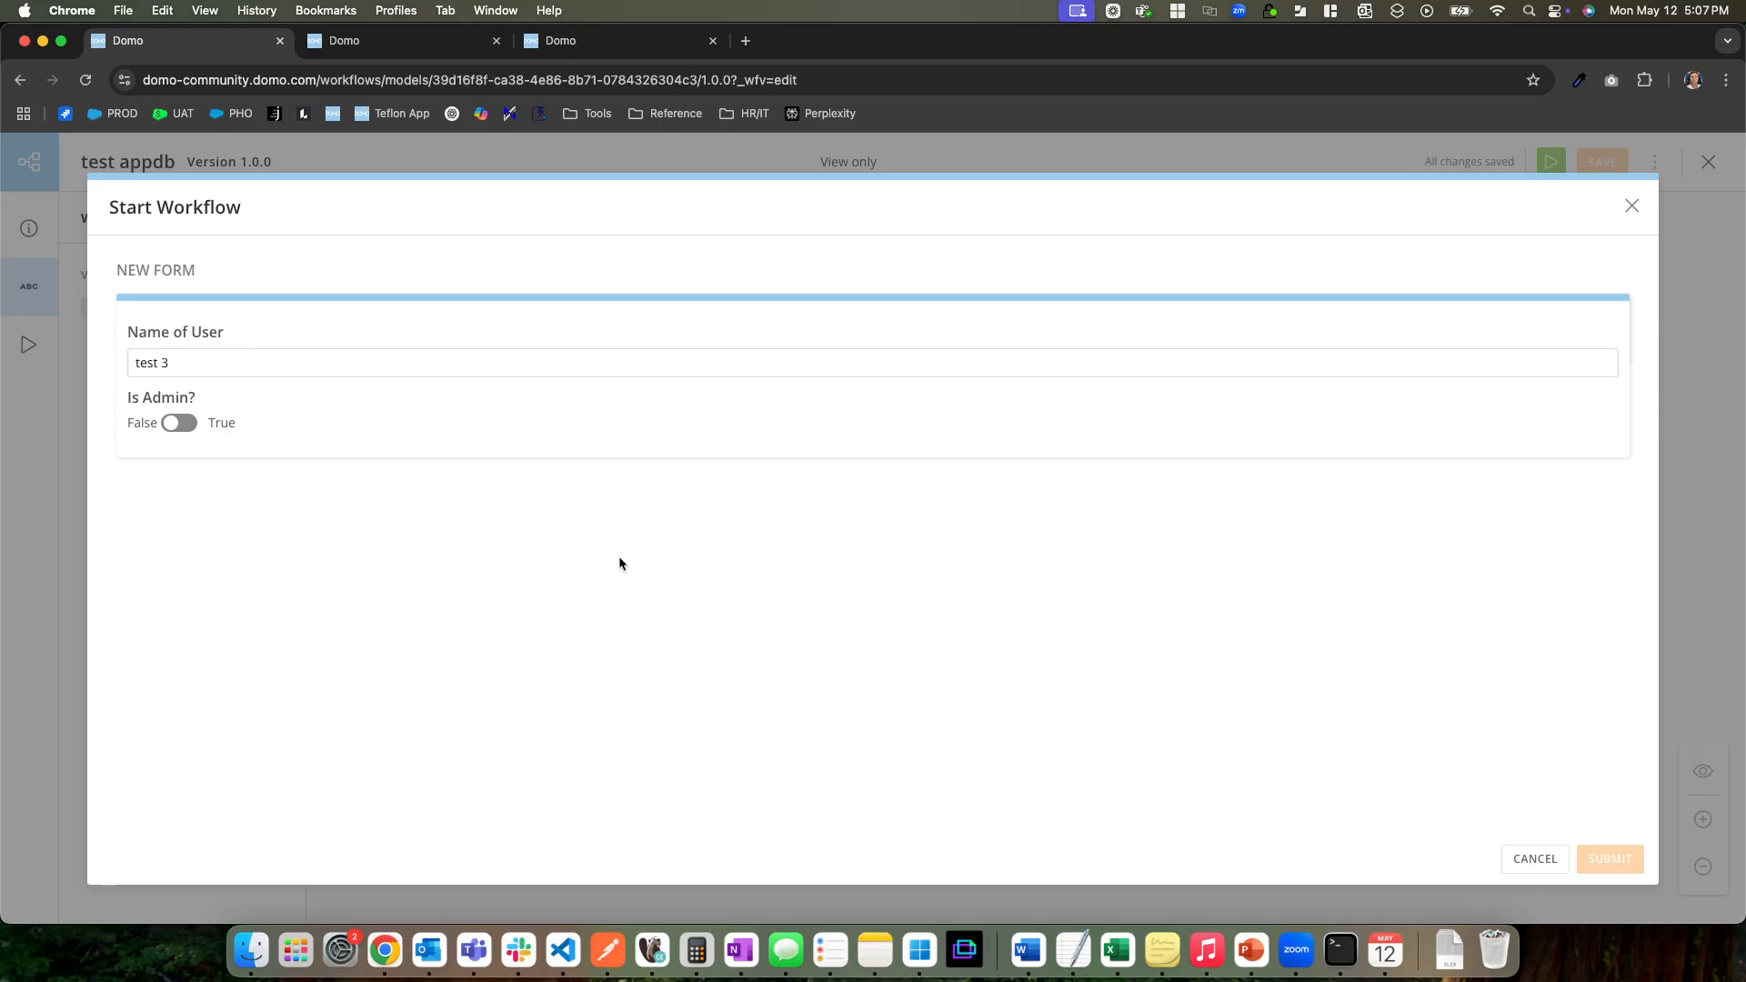
click(177, 425)
click(178, 424)
click(1616, 866)
Run the test appdb workflow again with Name of User "test 4" and Is Admin? set to True
click(1551, 164)
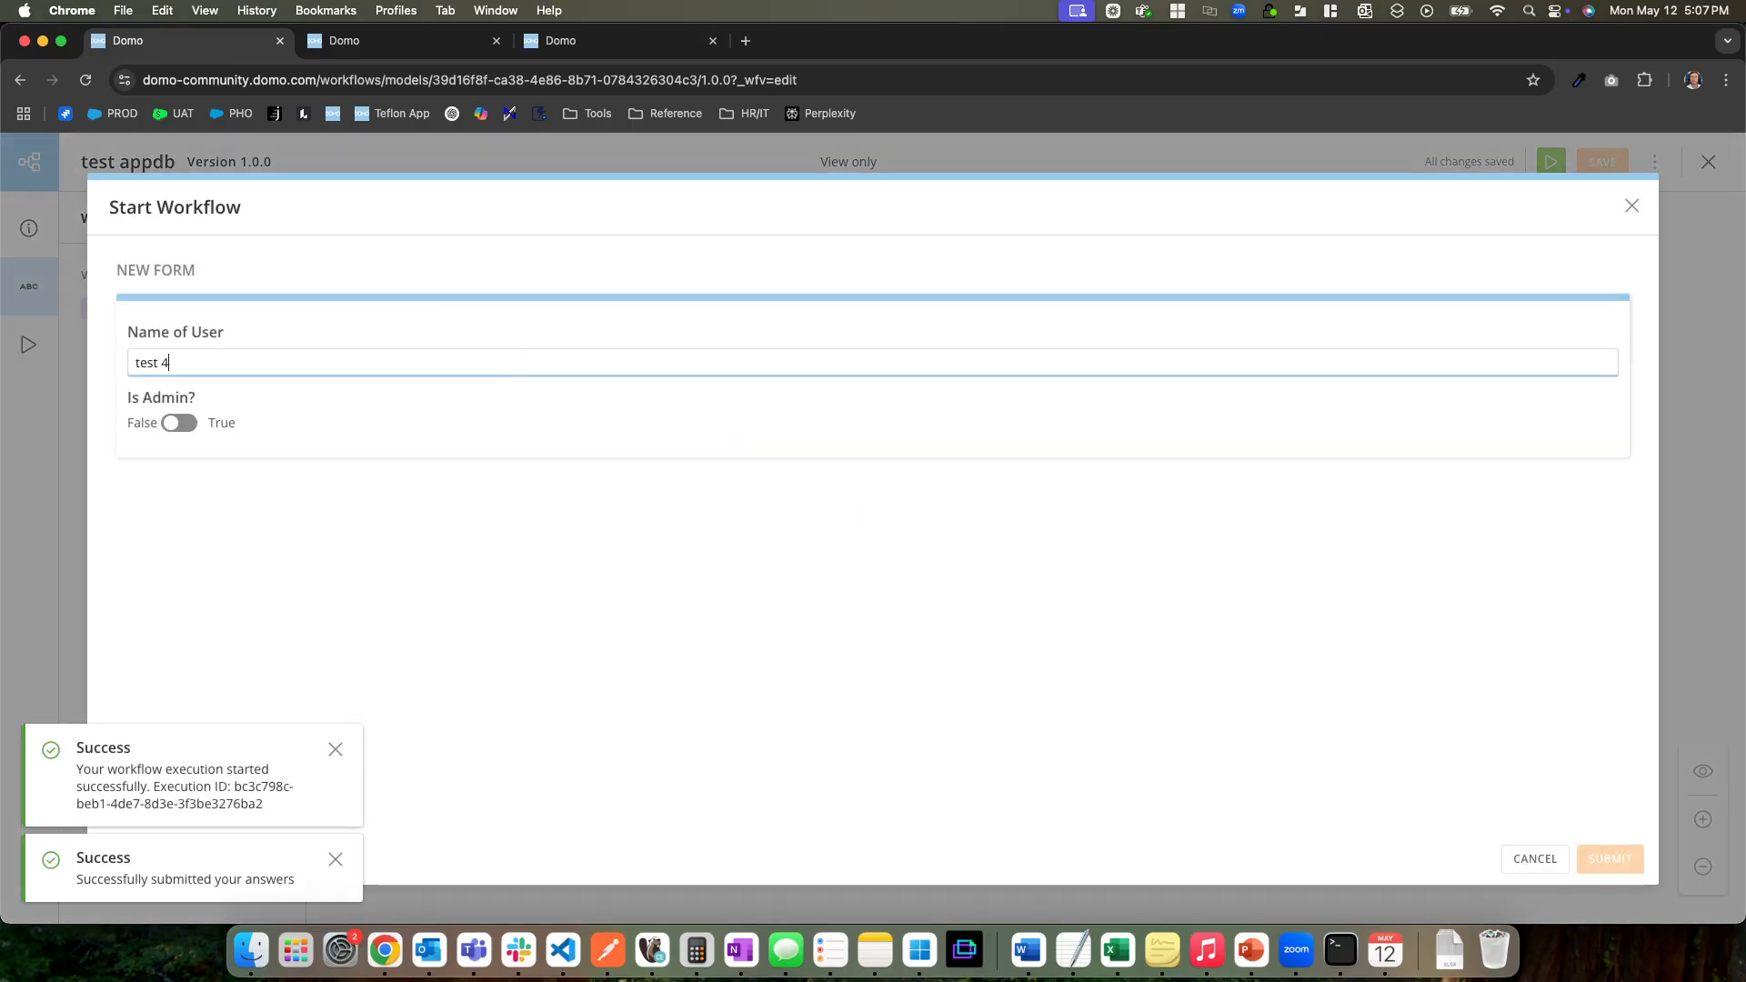
click(179, 423)
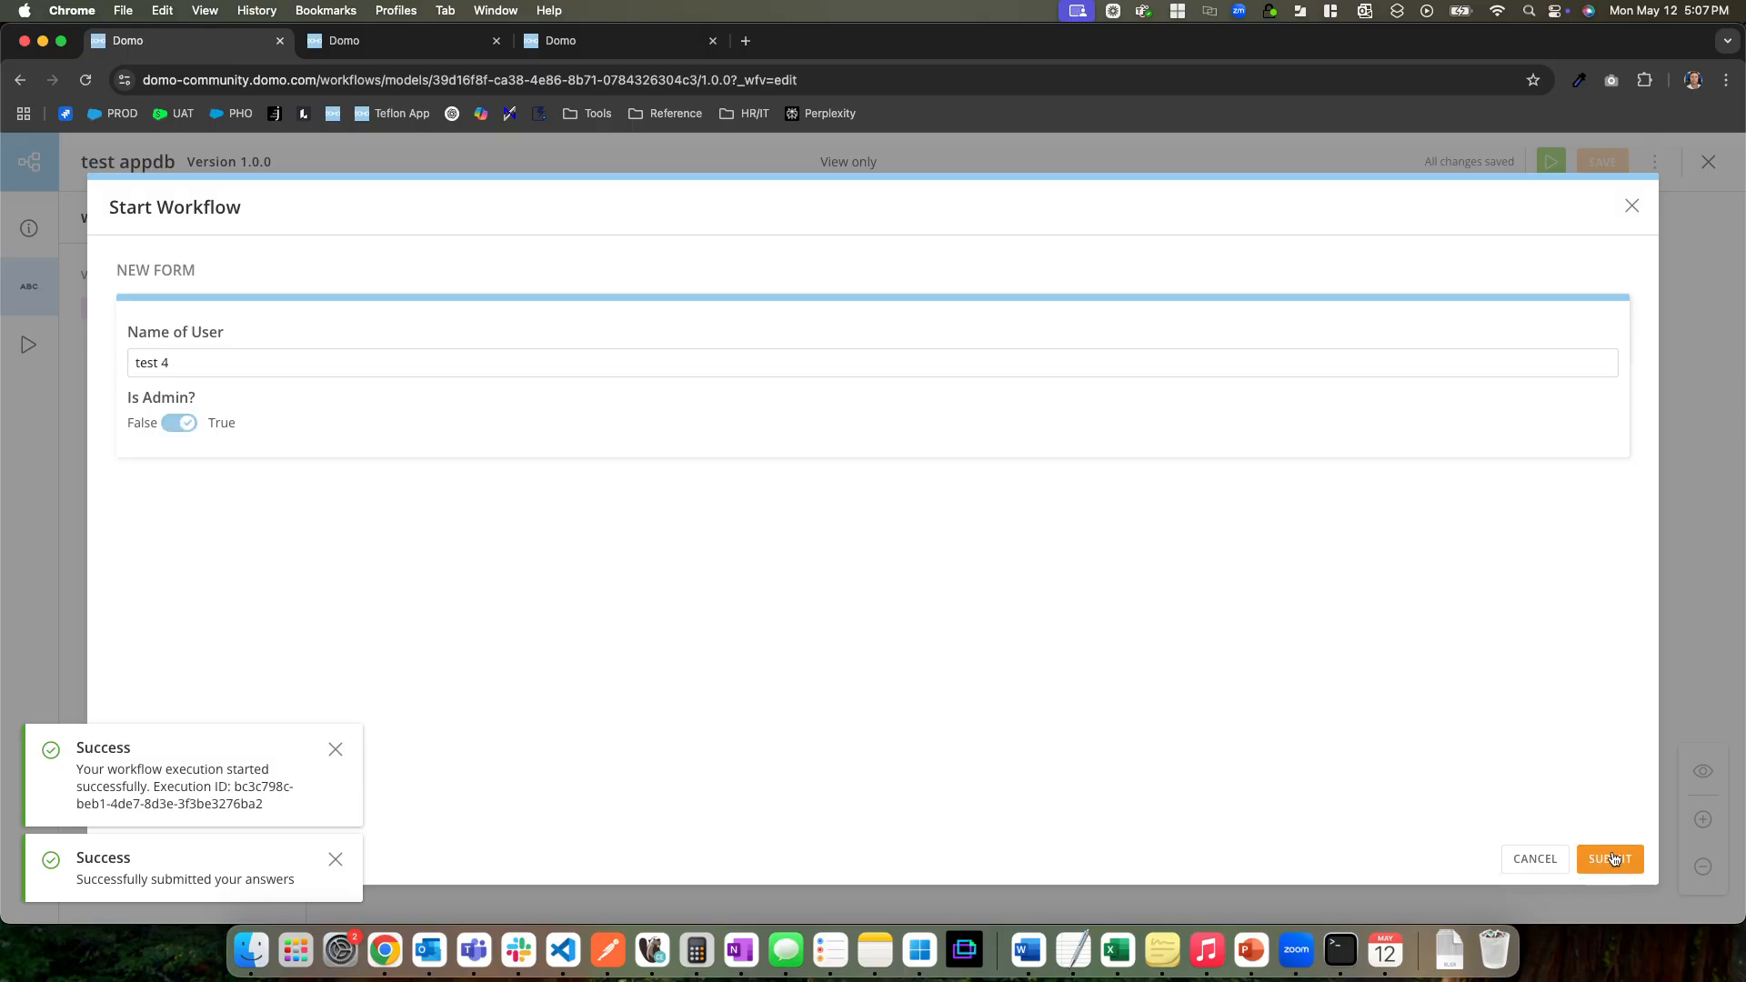
click(1610, 859)
Duplicate the test appdb browser tab and go to the Test Collection's configuration
right_click(182, 42)
click(250, 171)
click(807, 43)
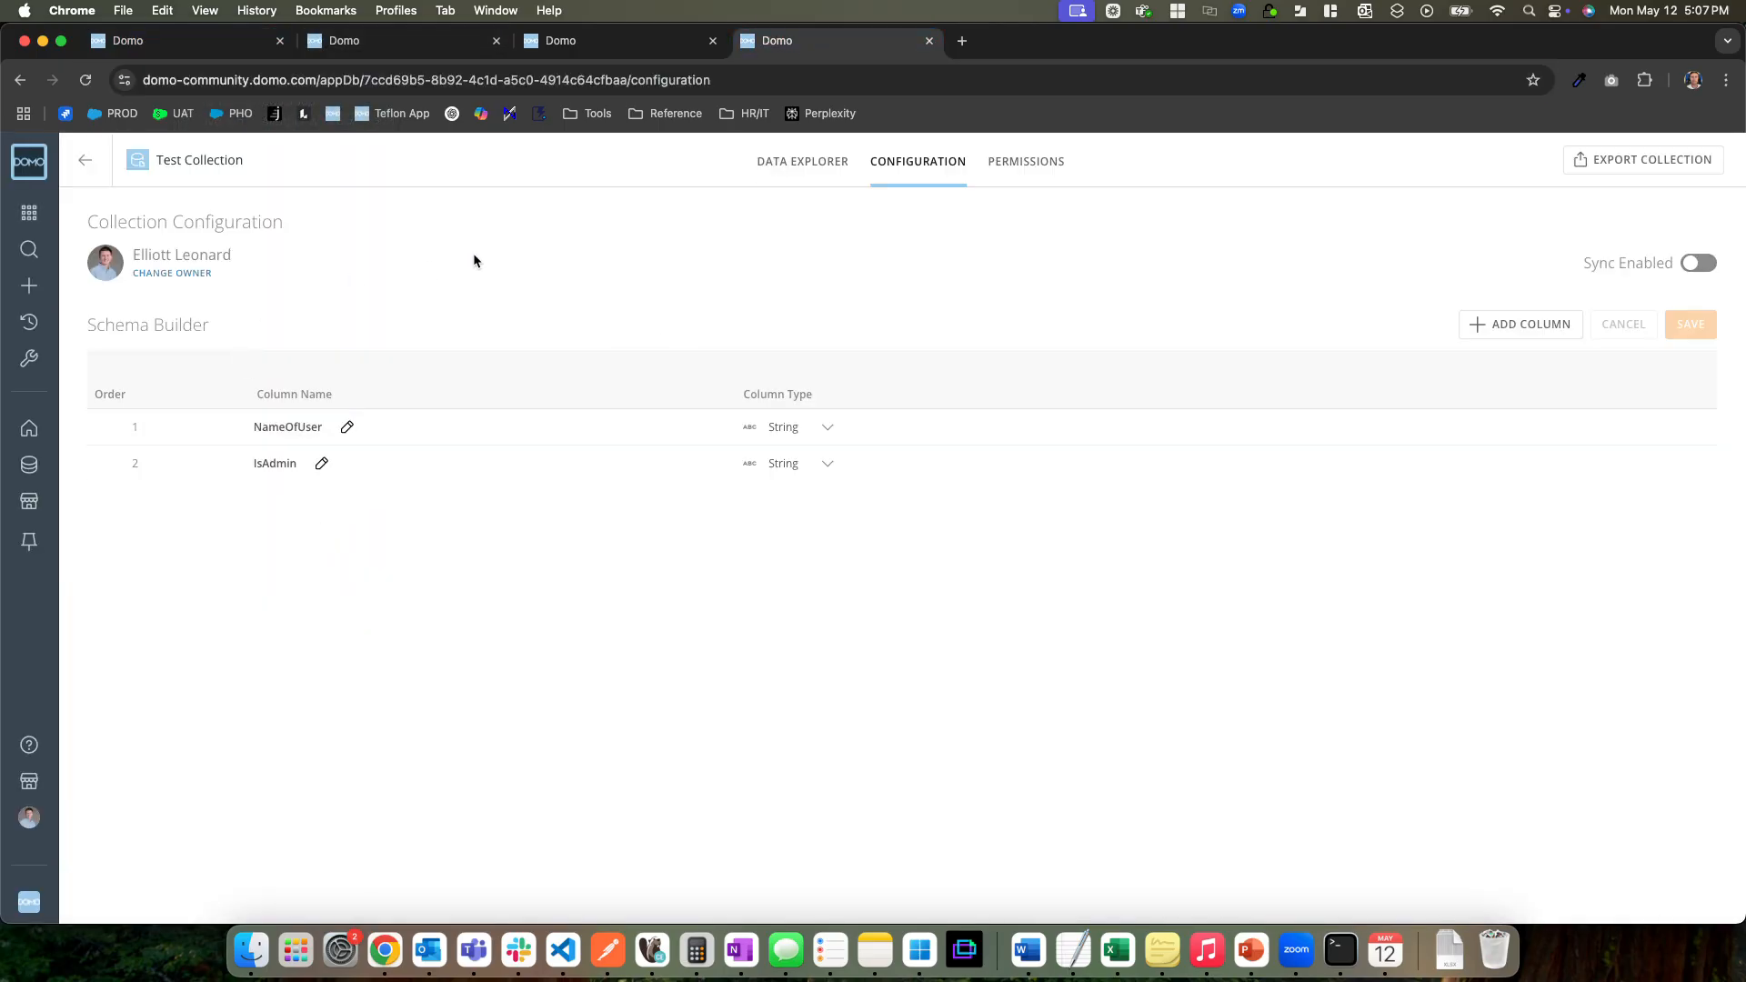
Manually start version 1.0.0 of the Sync AppDB Daily workflow
click(565, 42)
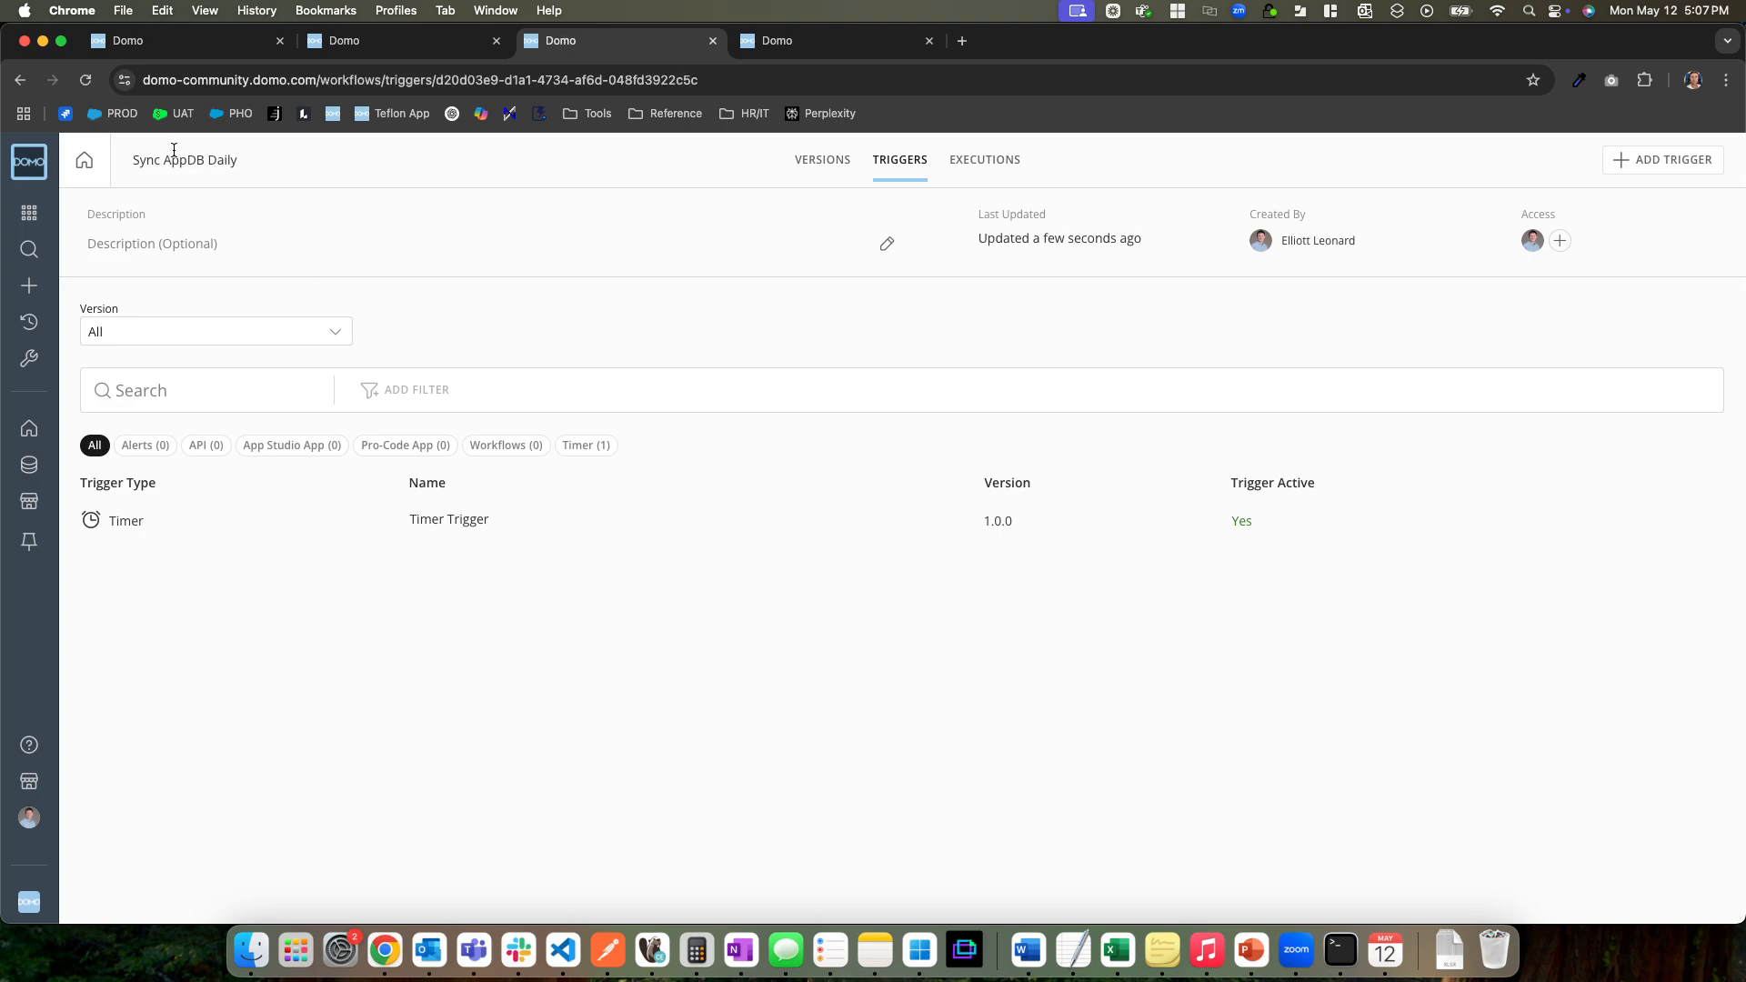
click(833, 164)
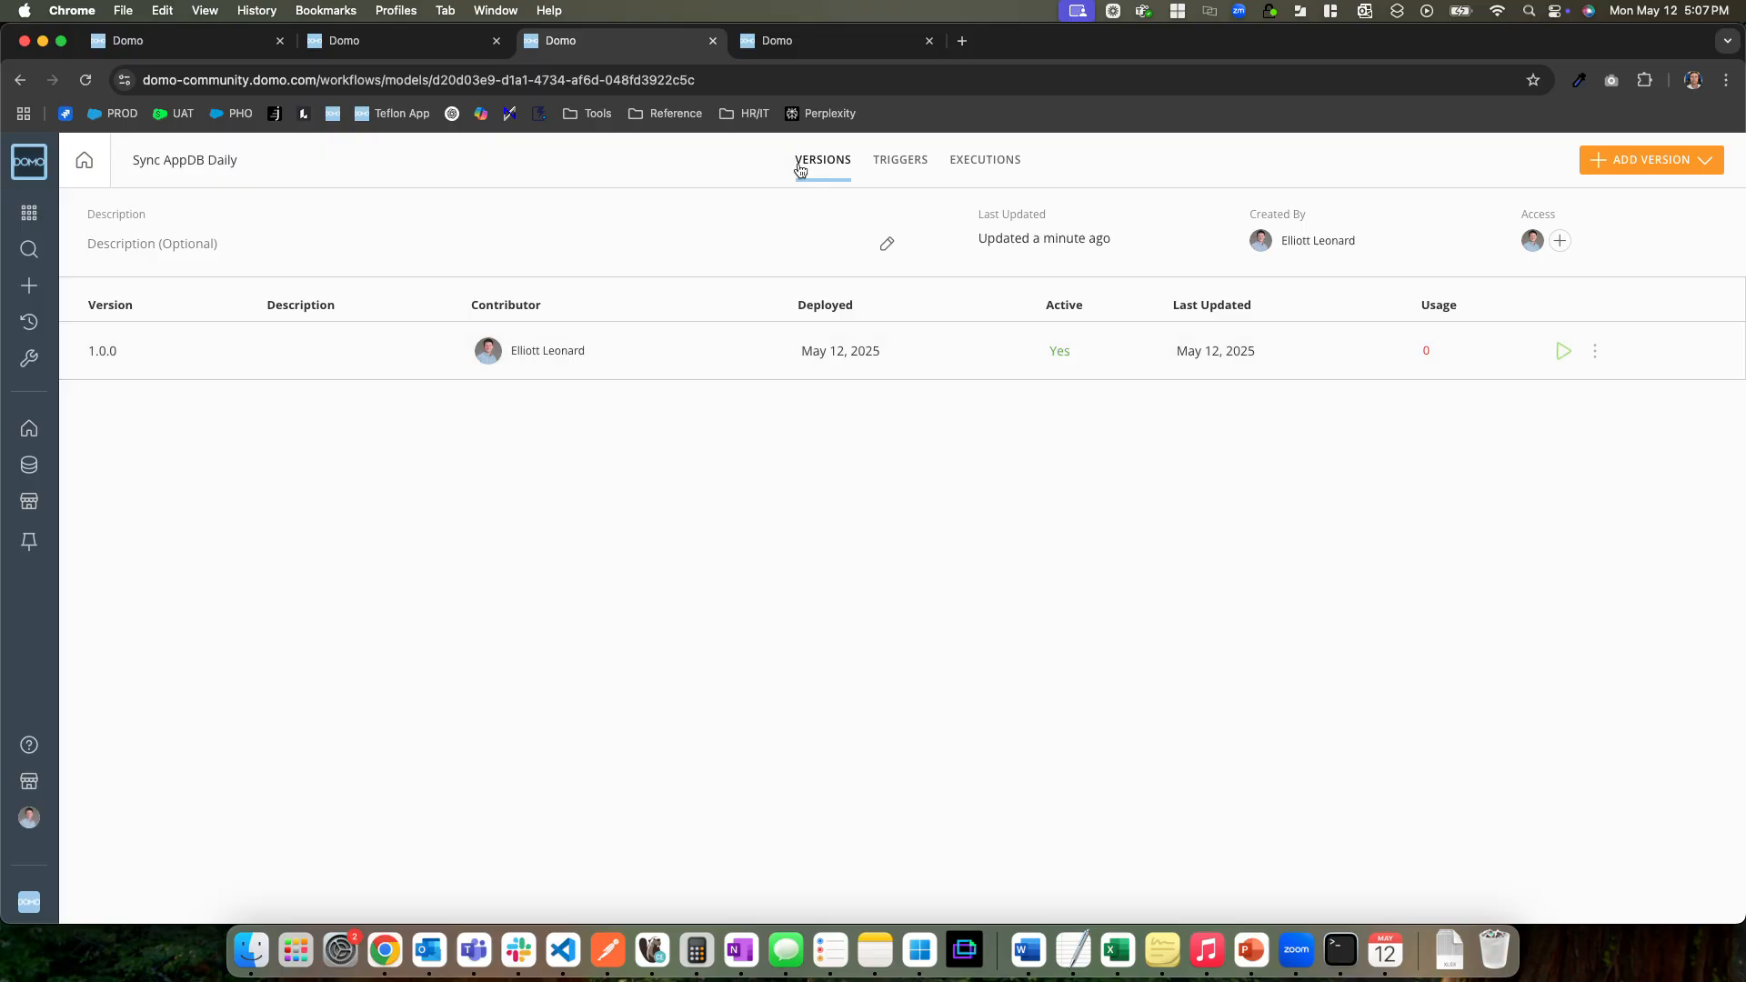
click(1563, 351)
click(1214, 667)
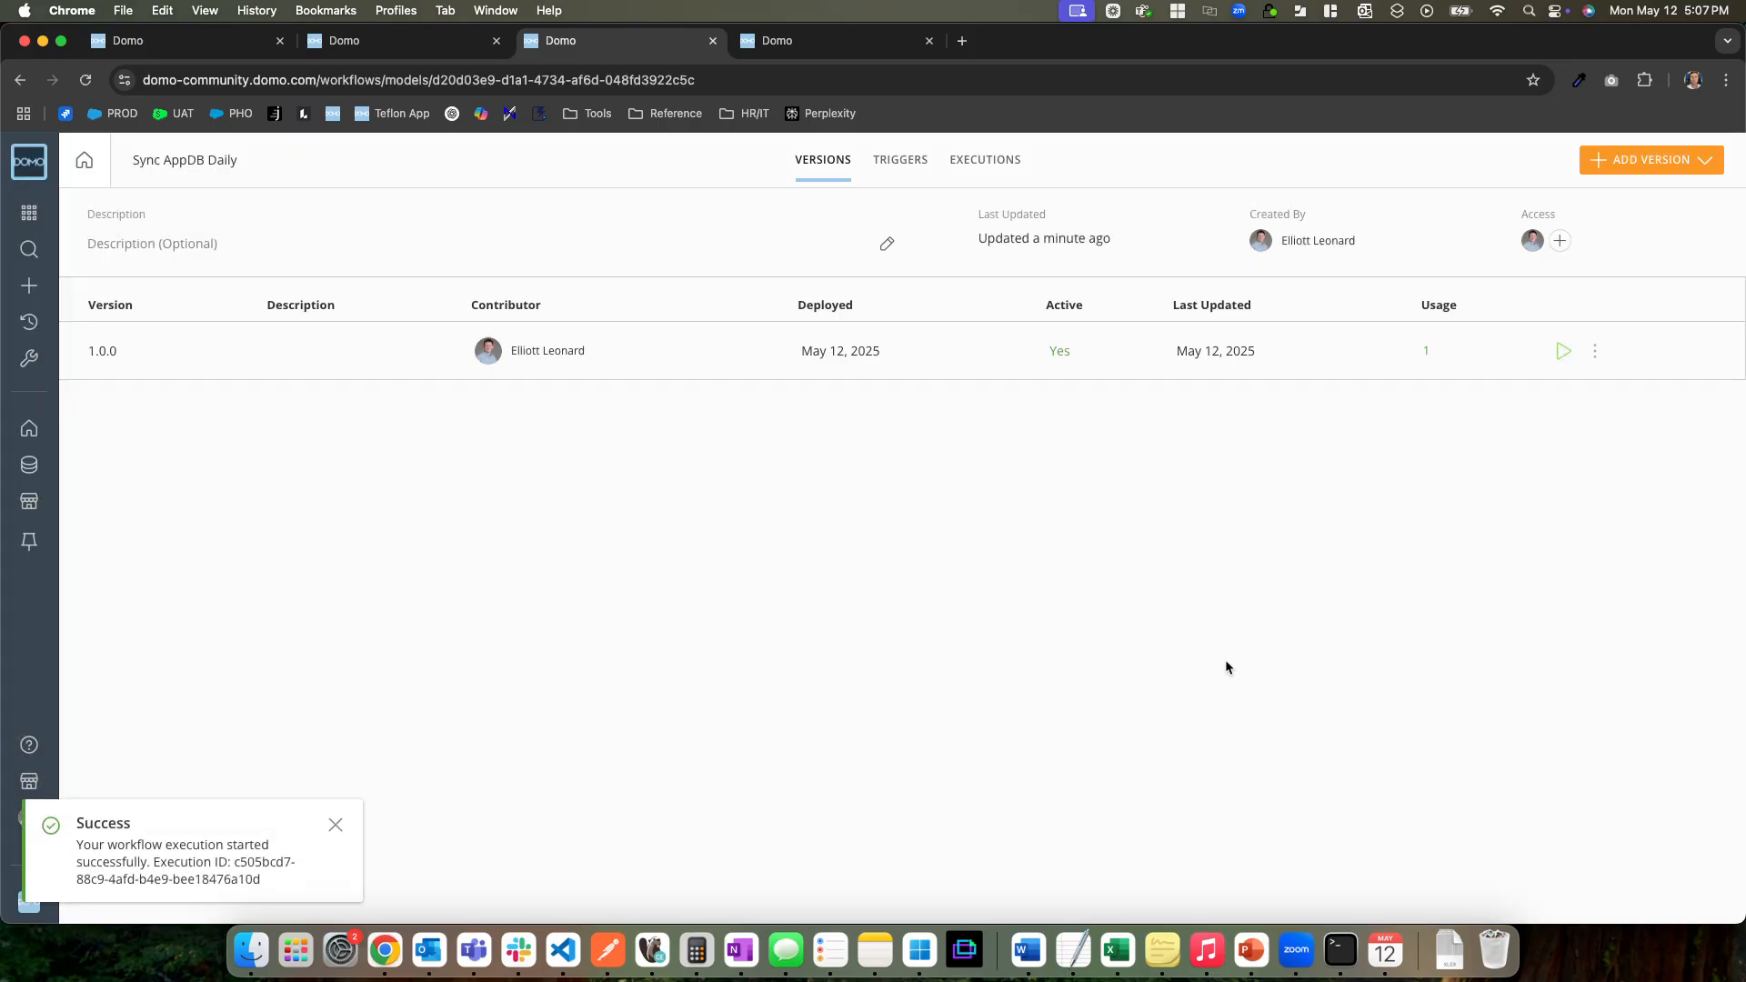
Open the Test Collection__APP_DB dataset, examine its data rows and reload the page
click(823, 42)
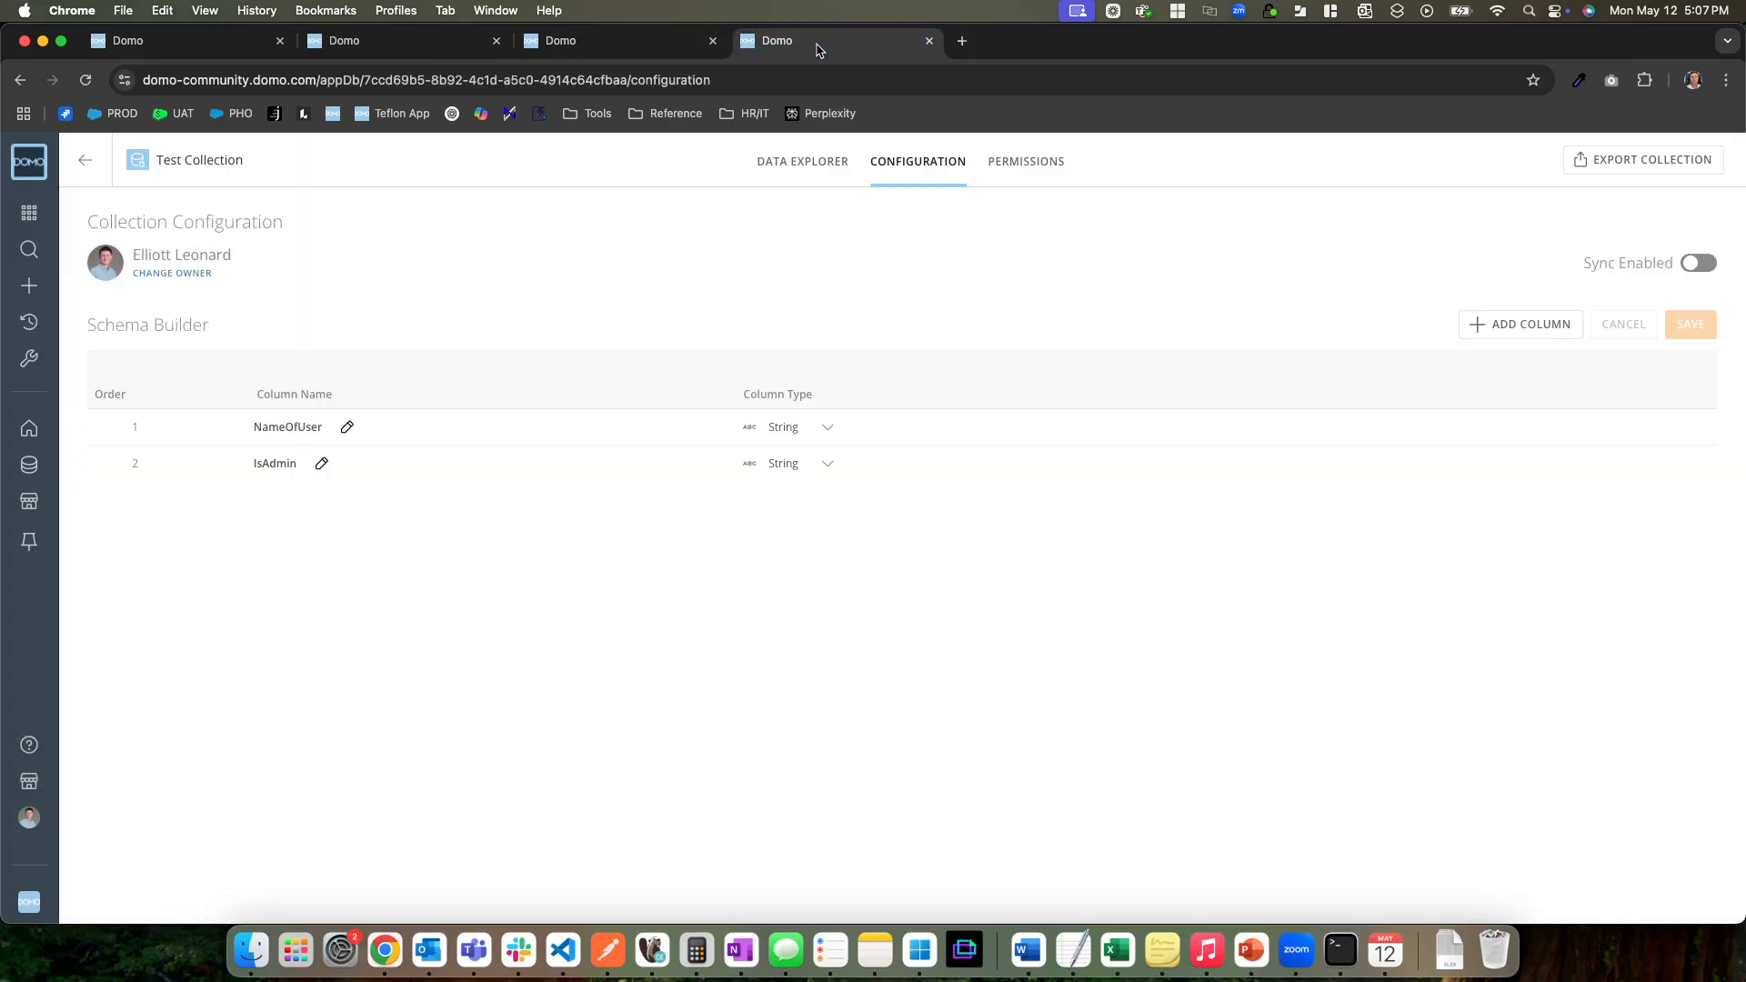
click(29, 465)
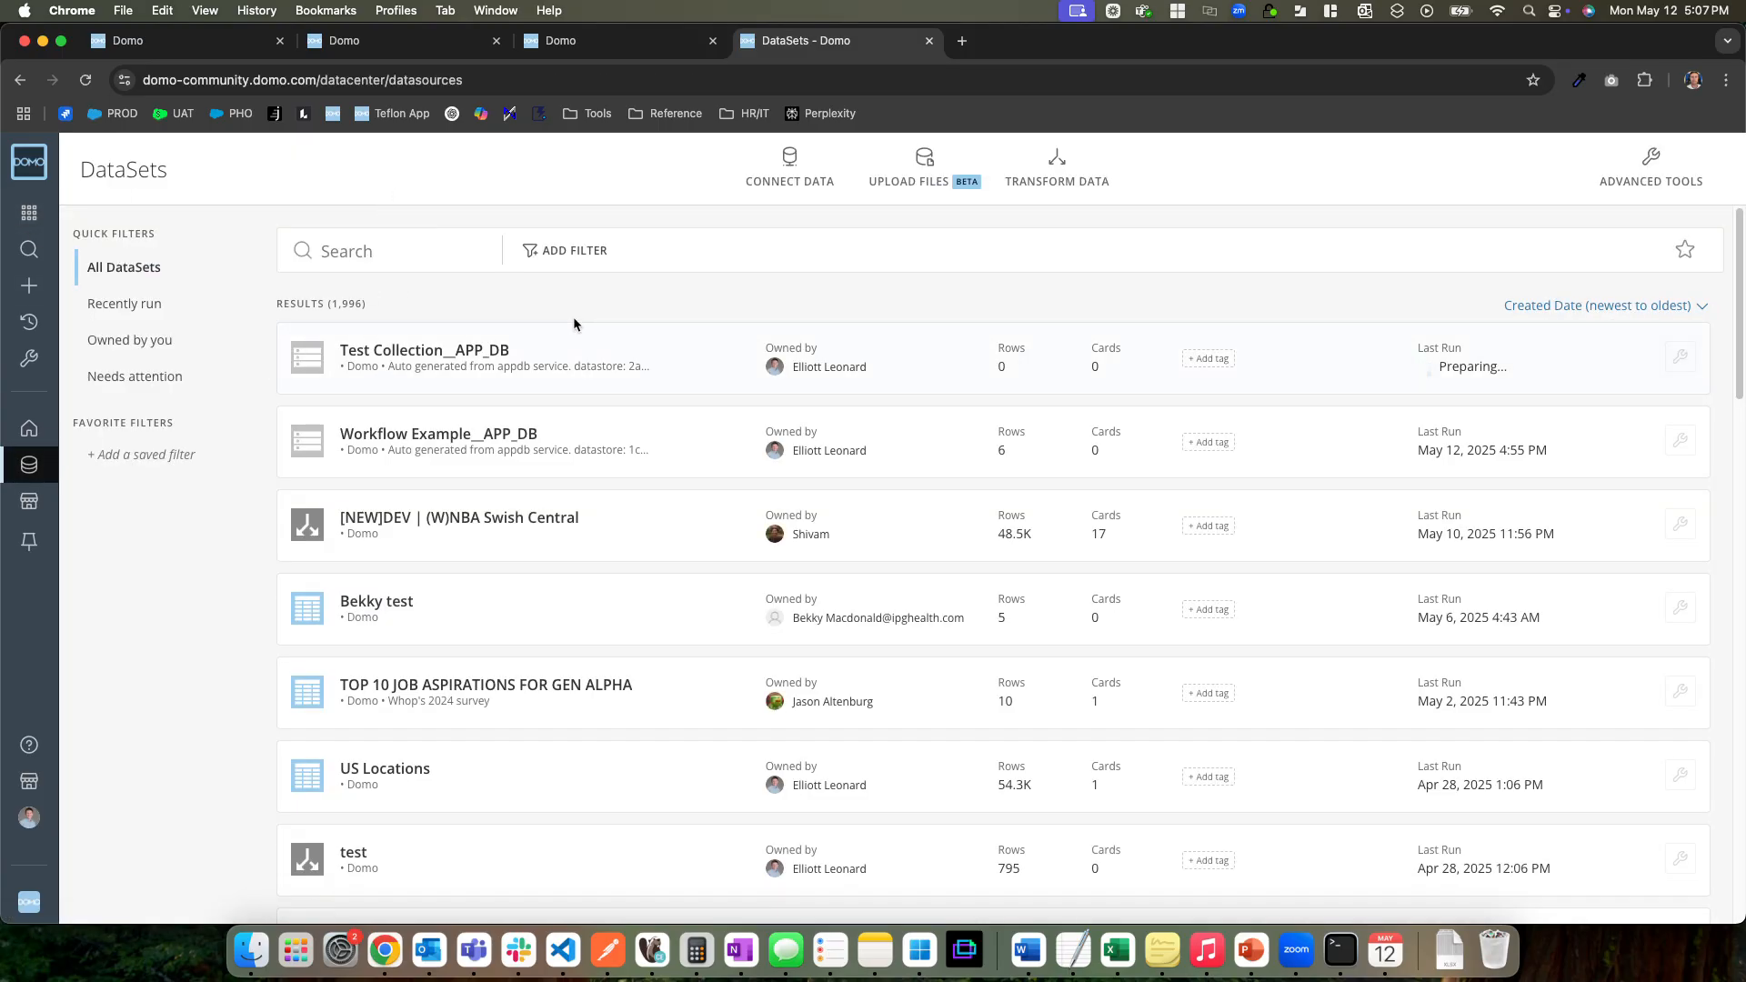
click(457, 362)
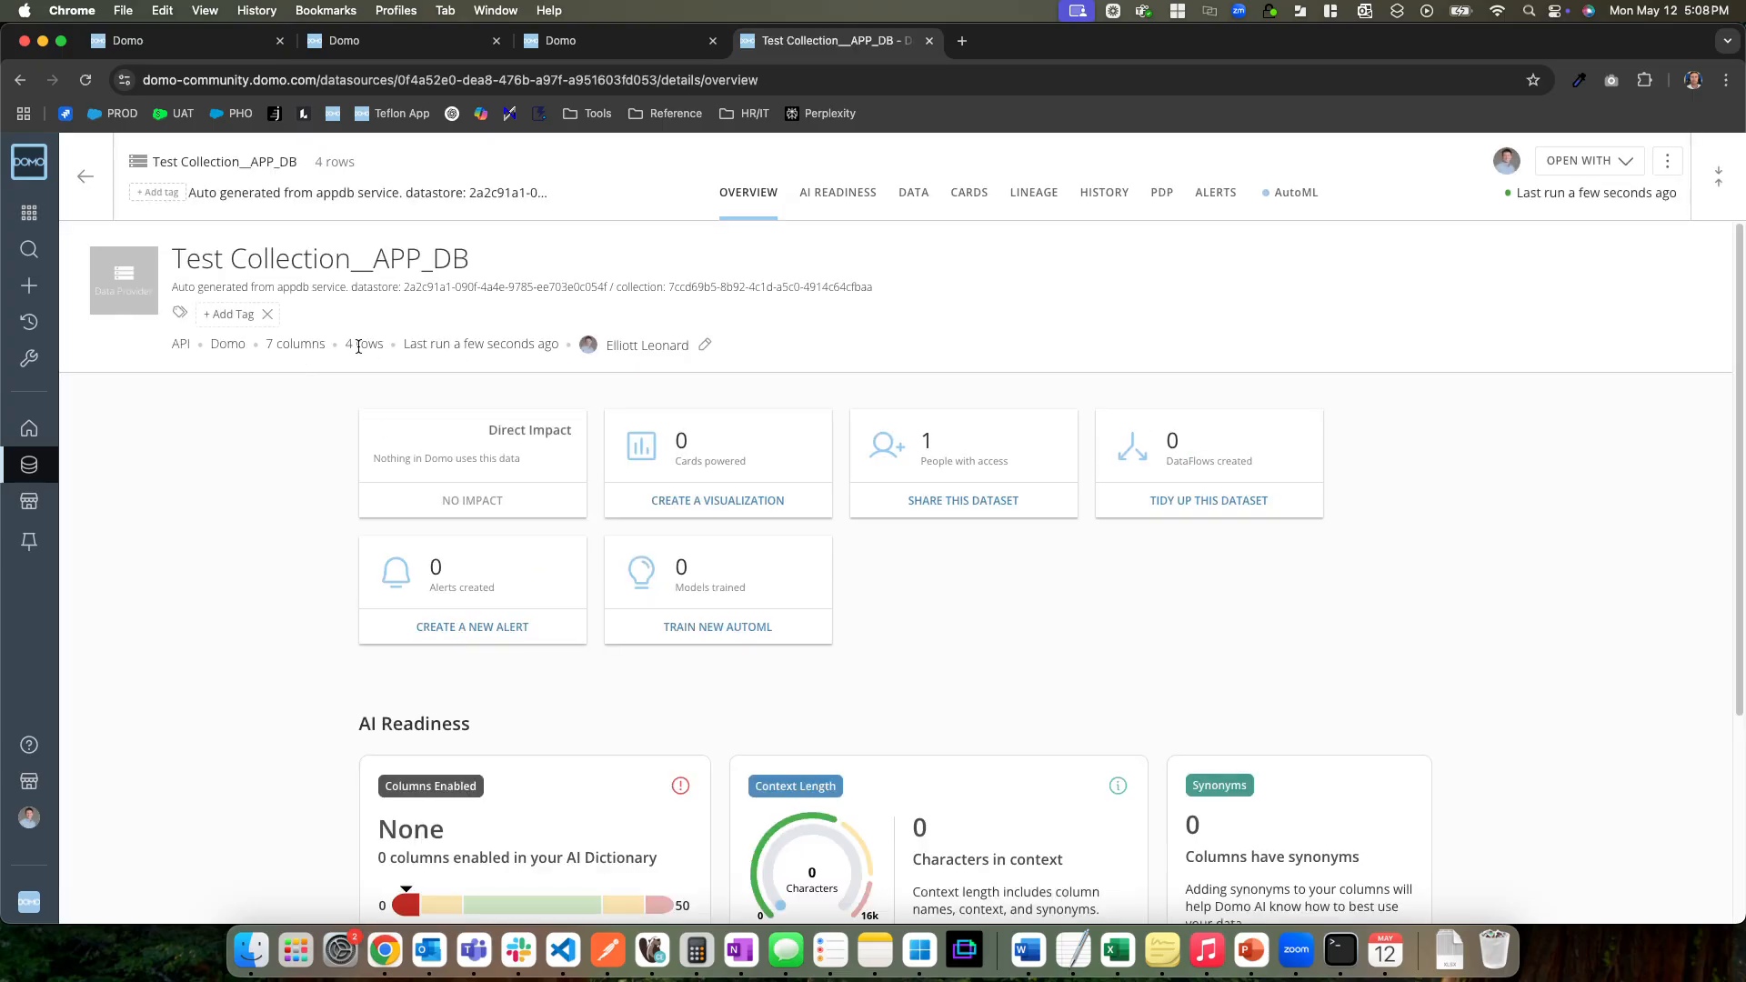
click(914, 192)
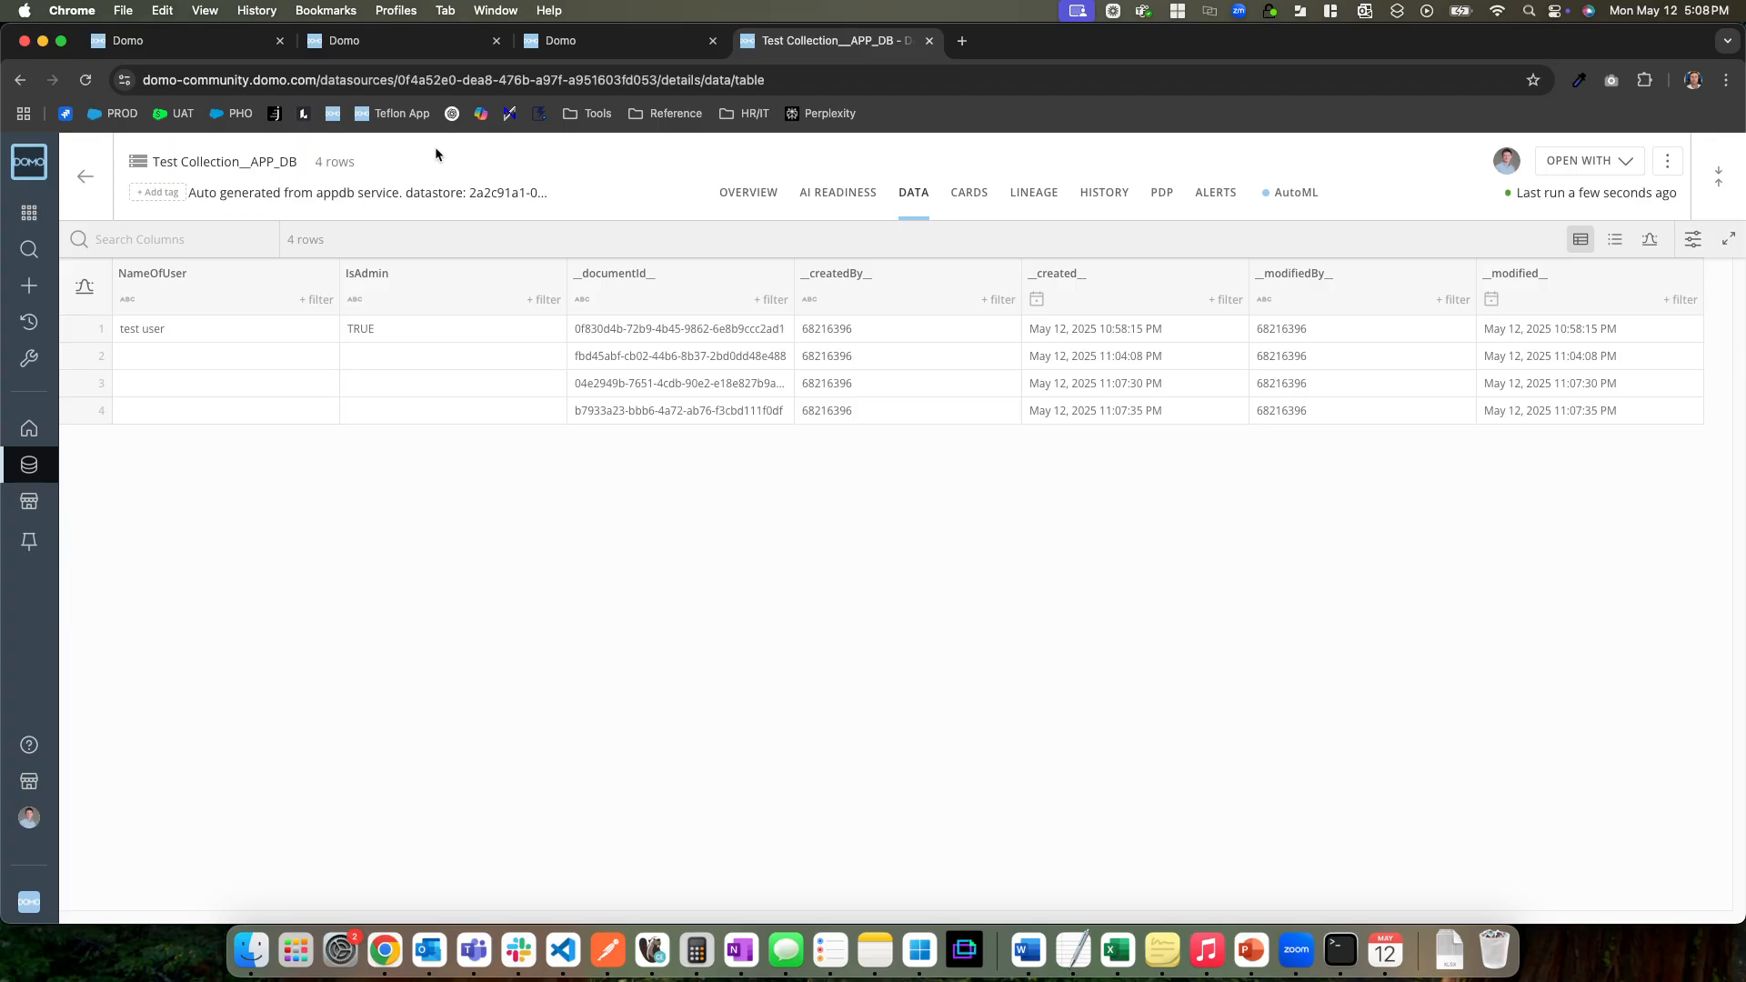
click(86, 80)
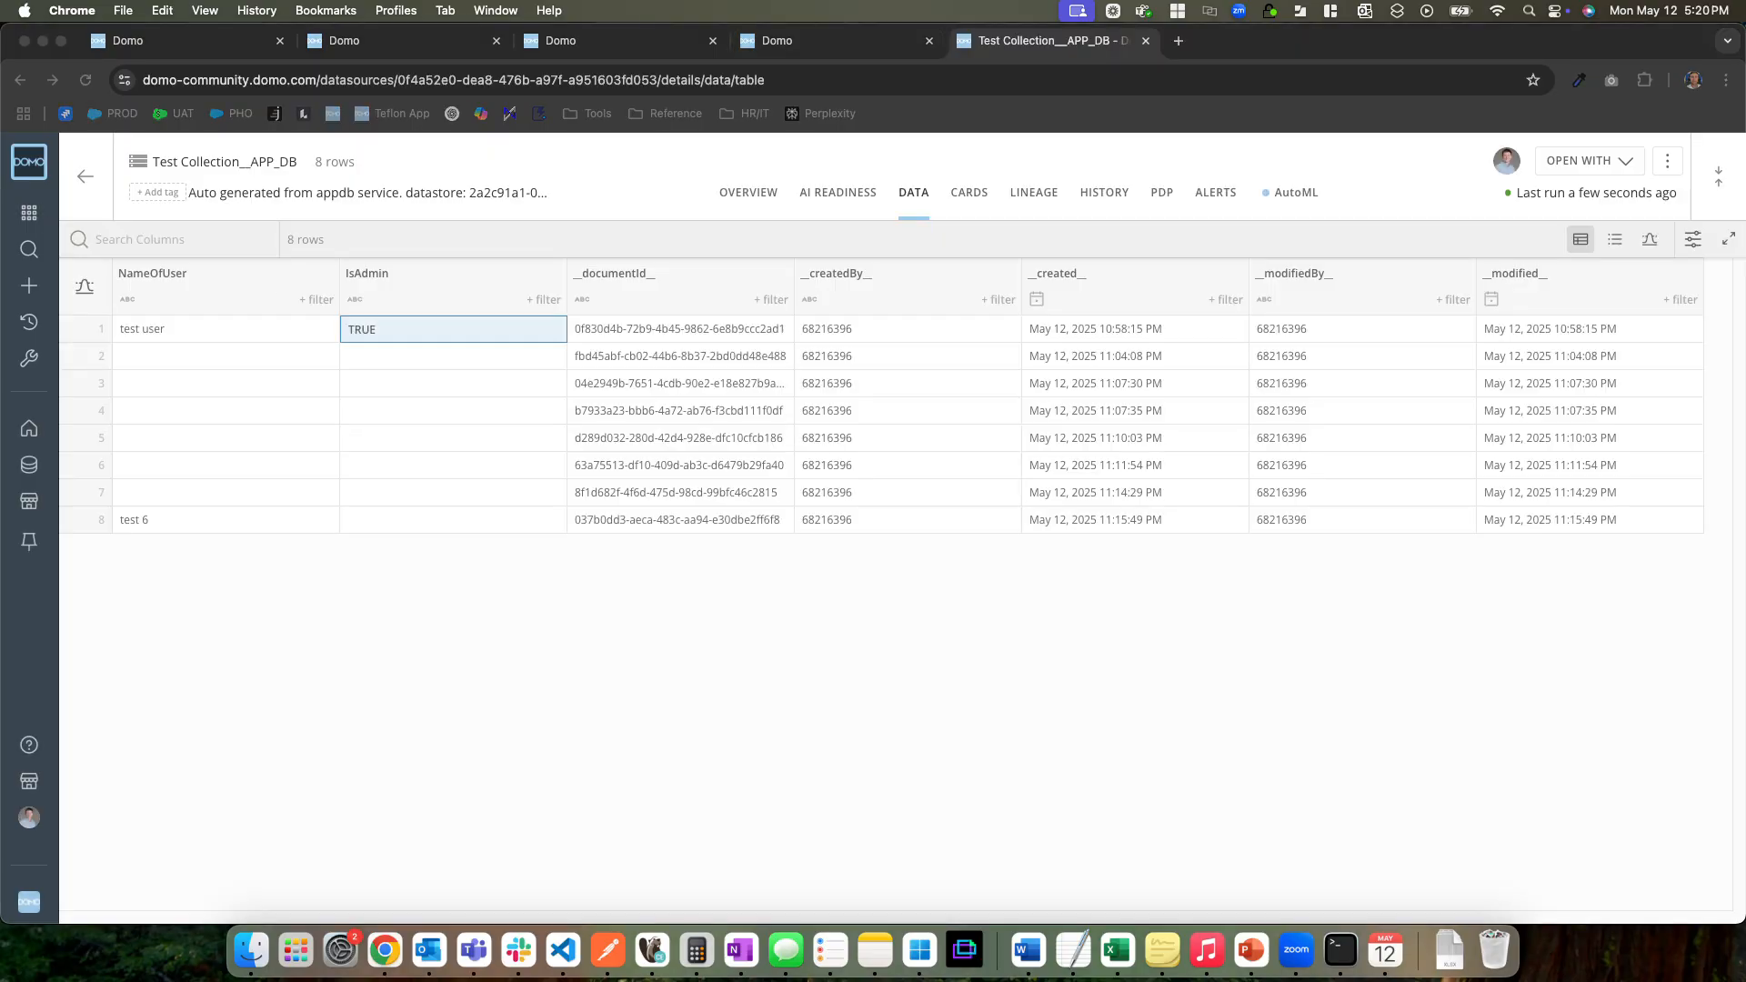
Compare the dataset's columns with the Test Collection's schema and the UserObject variables in test appdb version 1.0.5
click(642, 182)
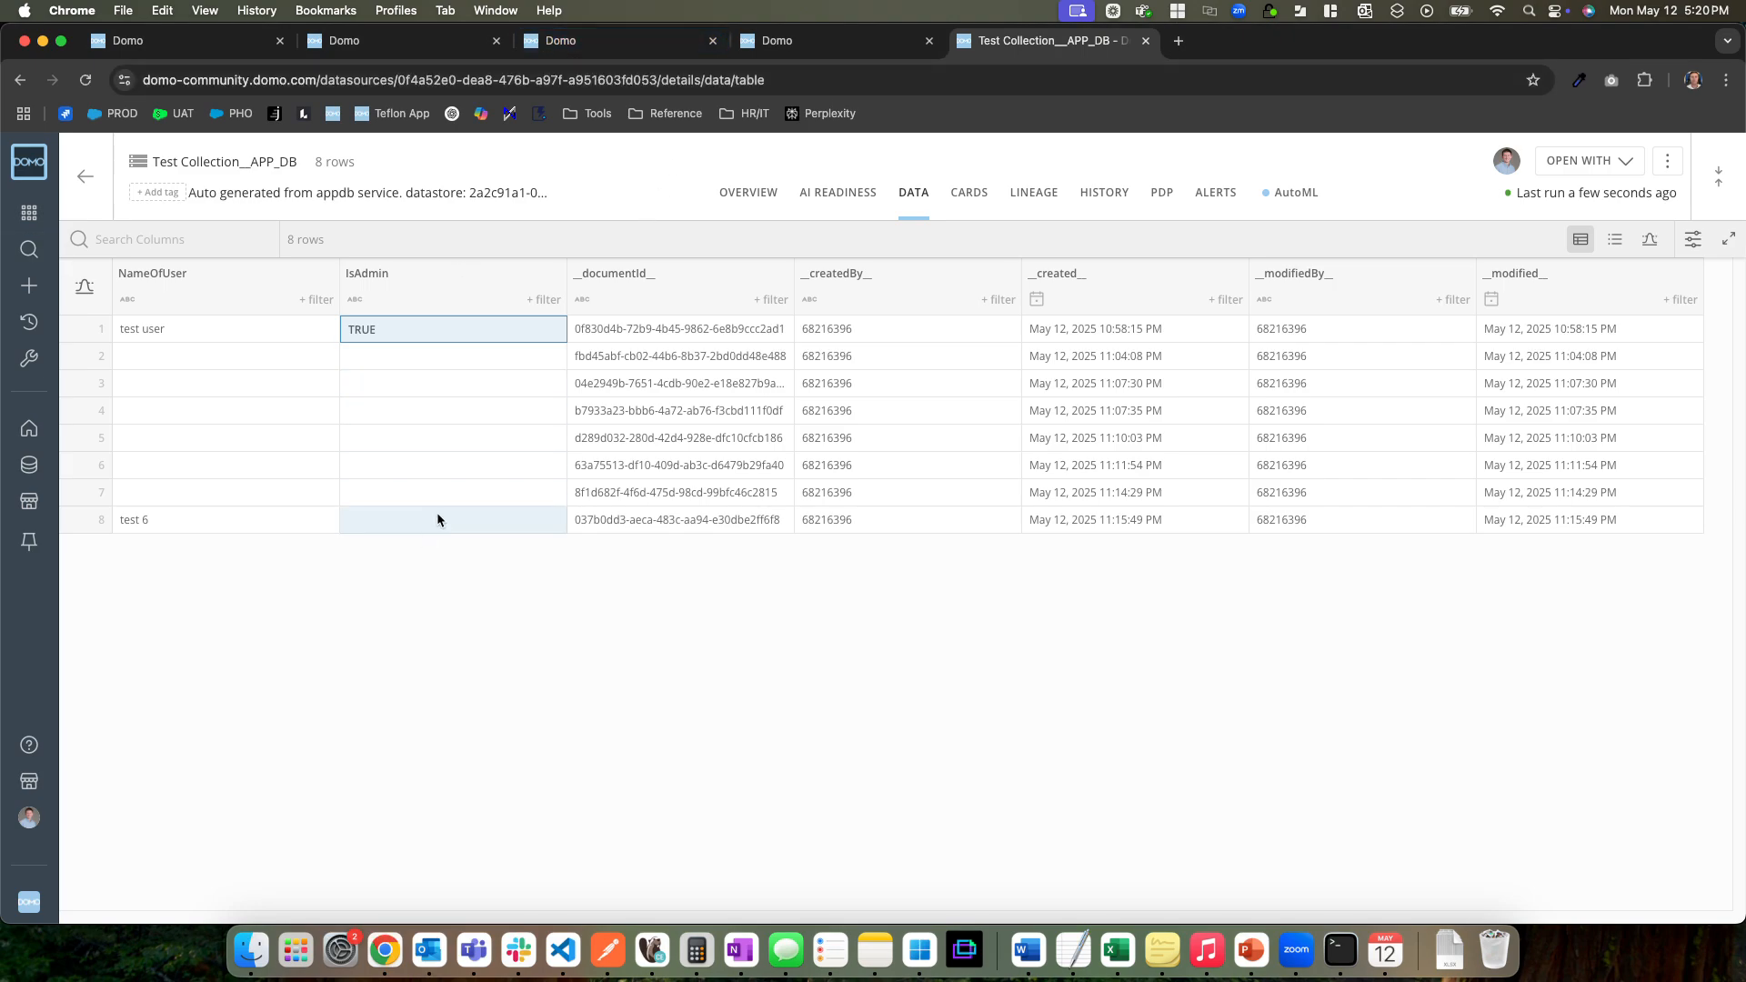
click(559, 40)
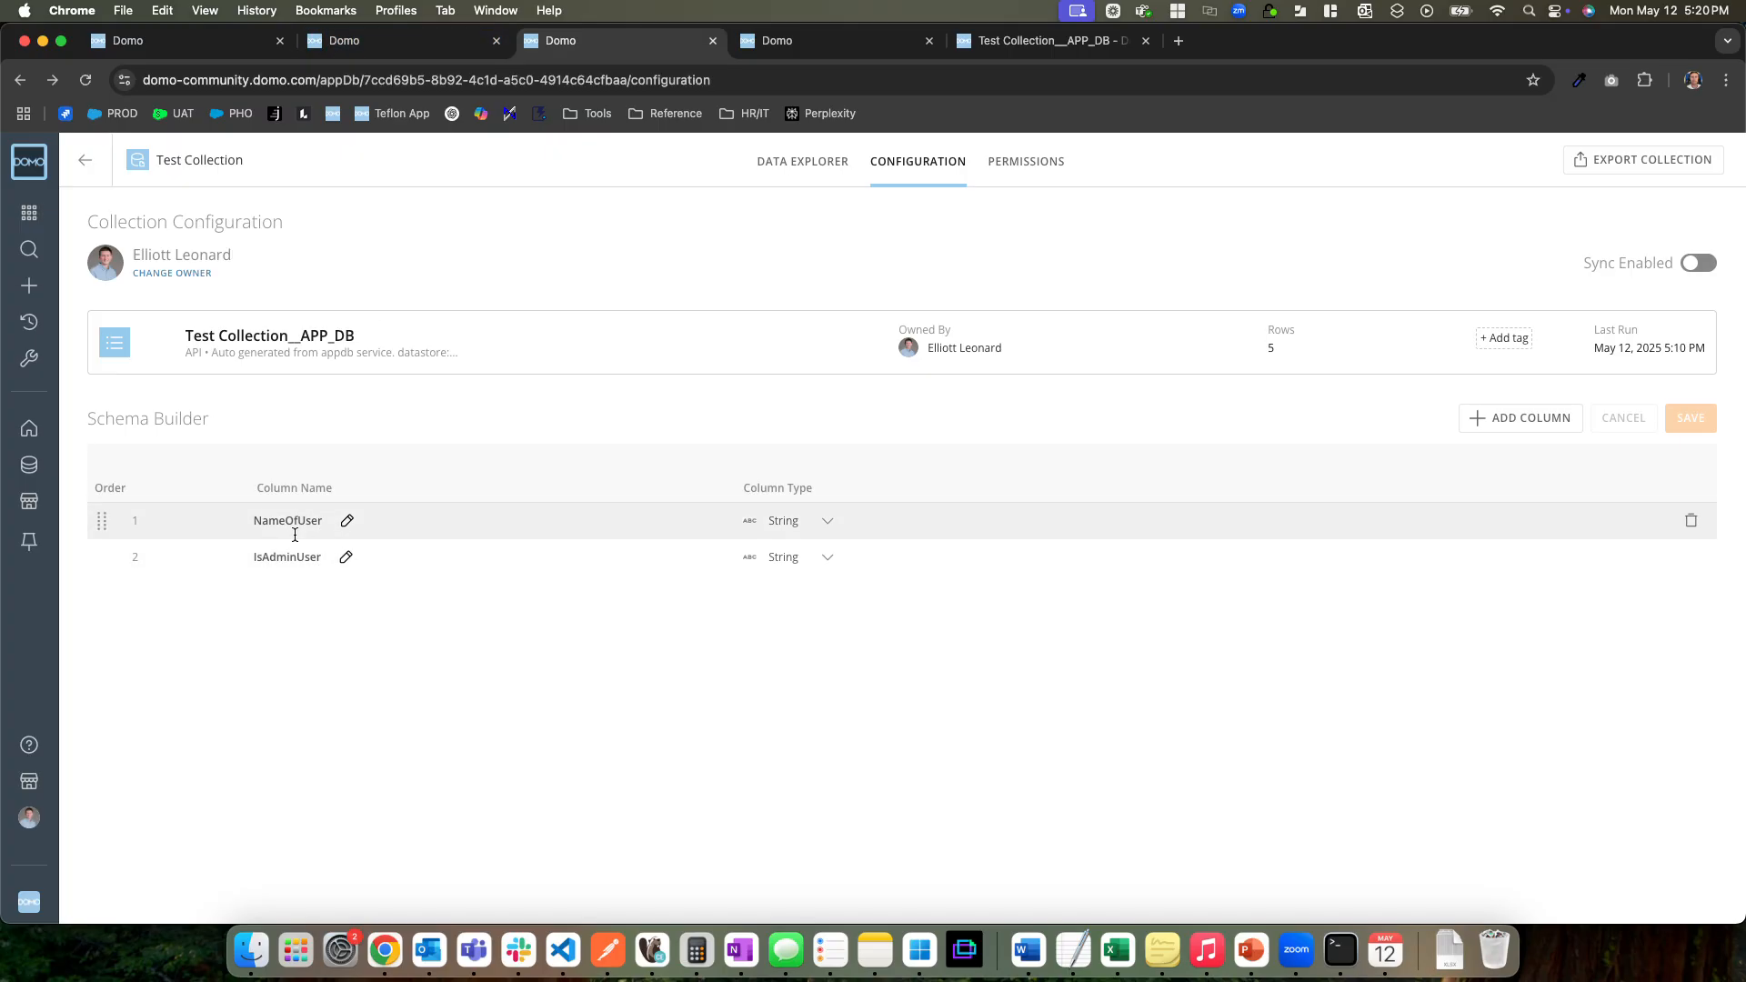
click(418, 42)
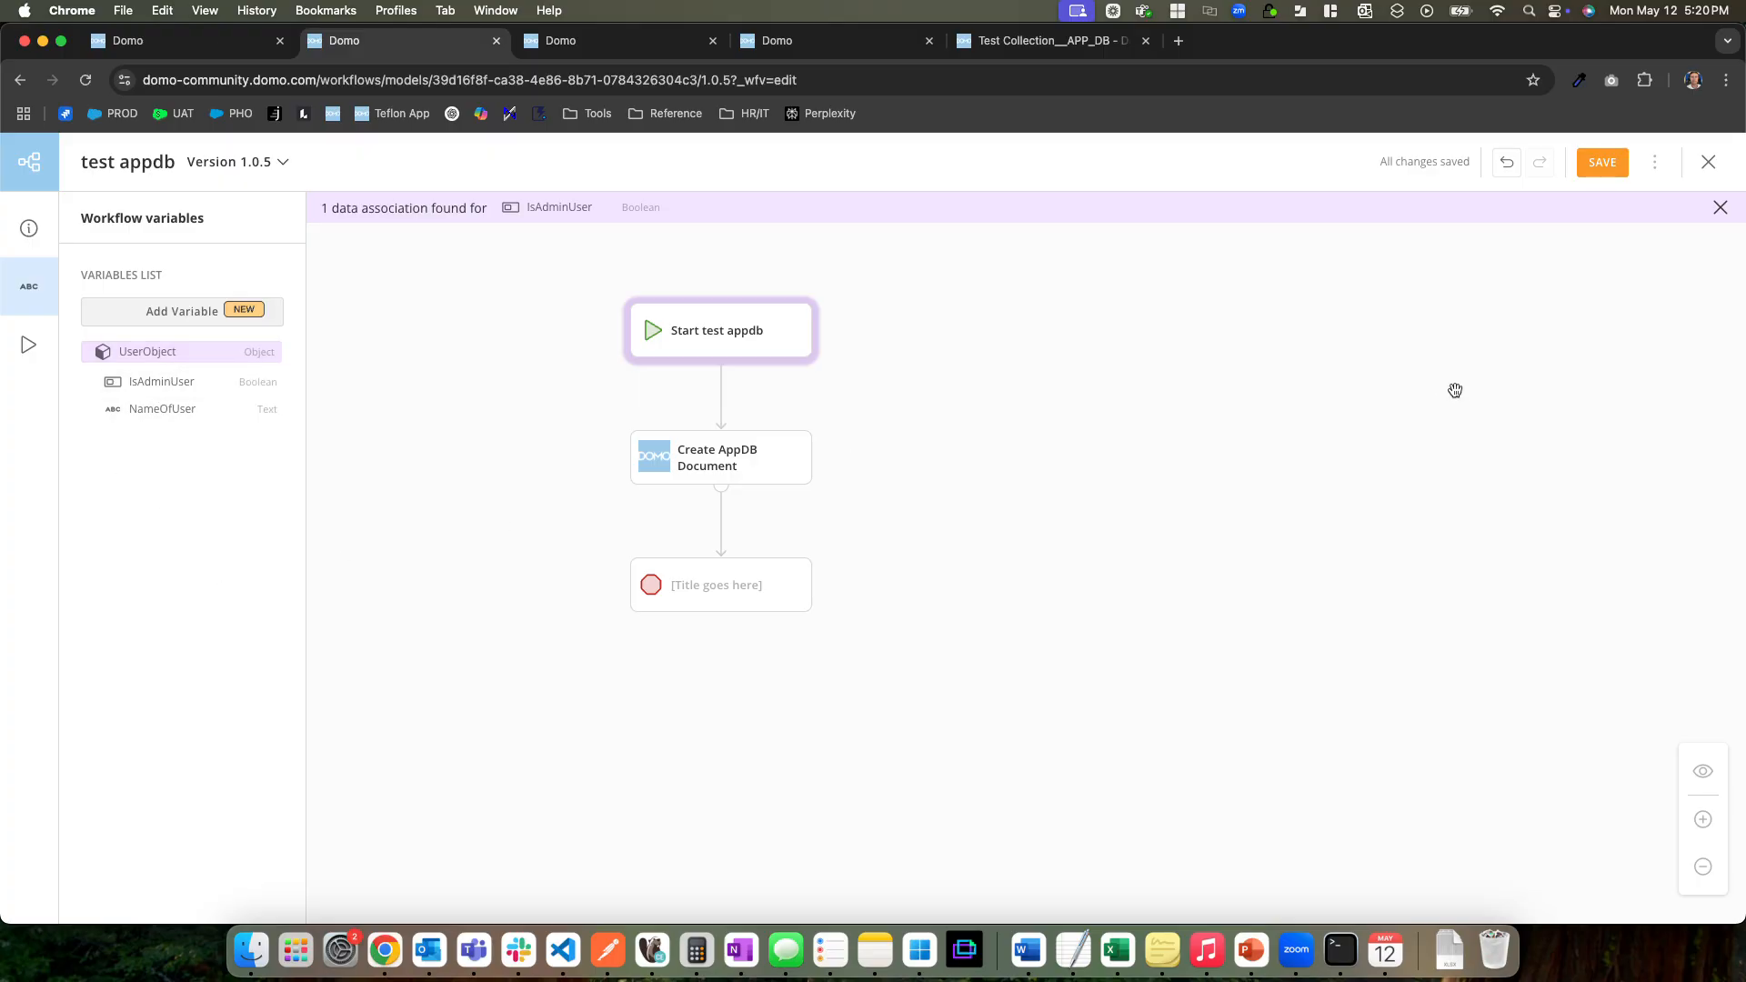
click(624, 44)
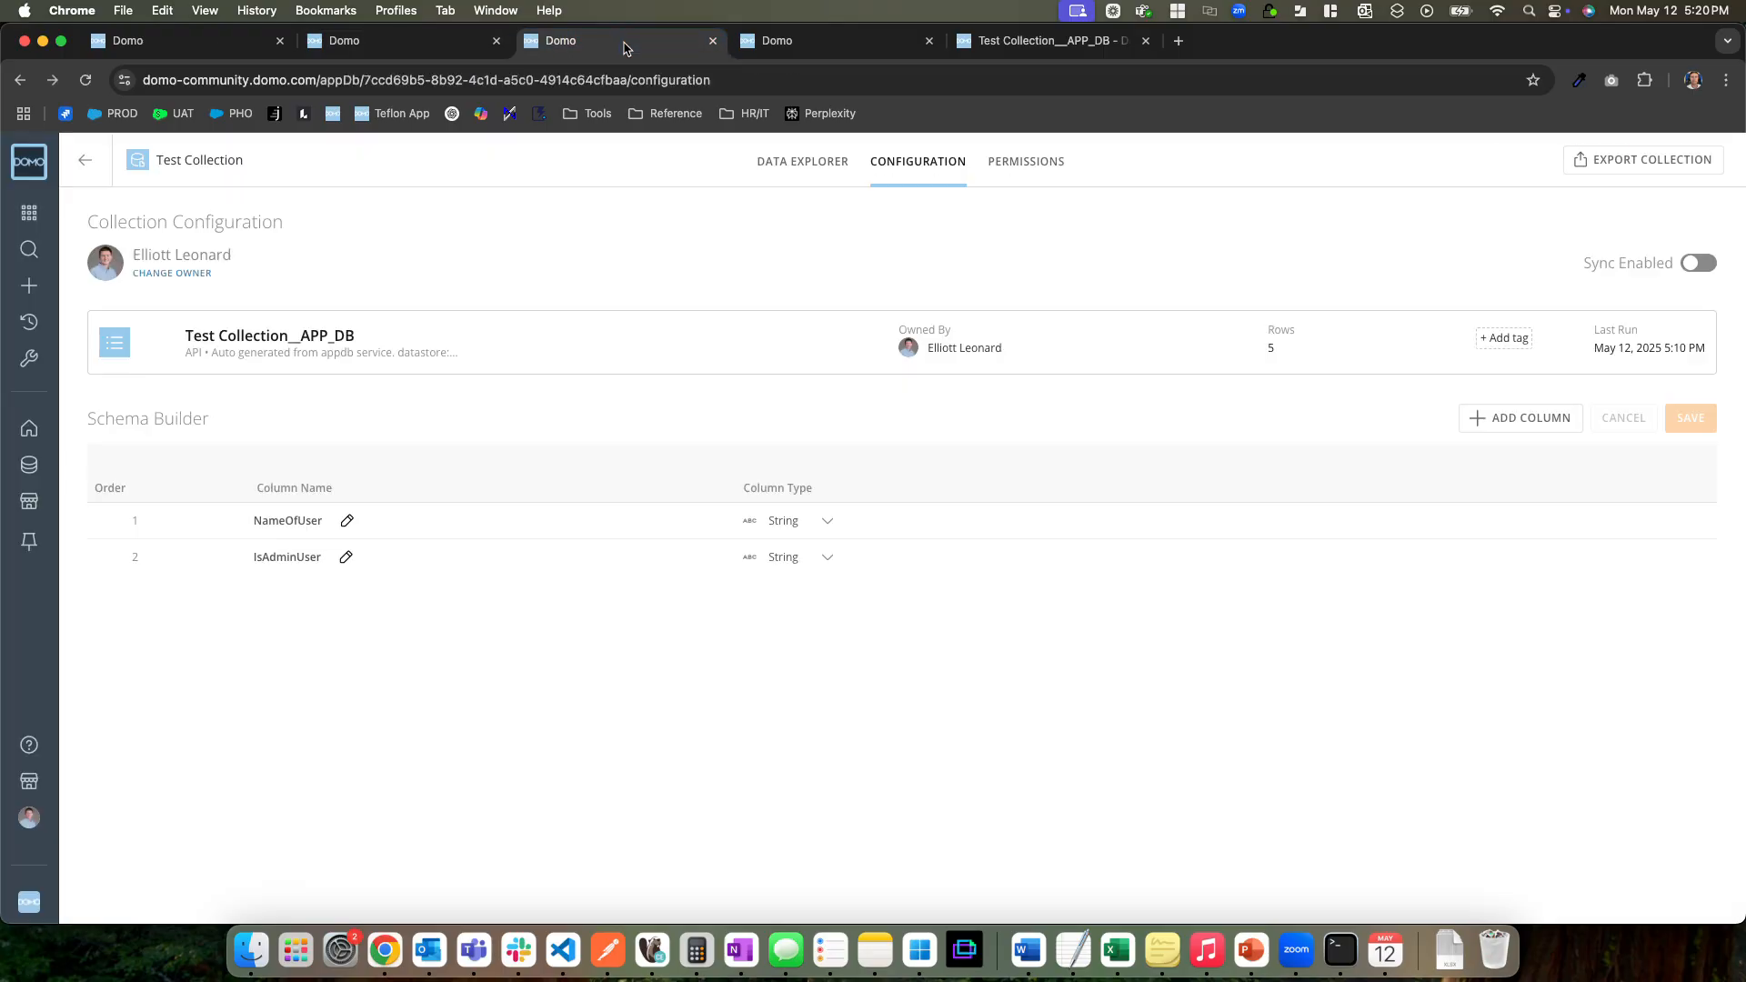
click(434, 47)
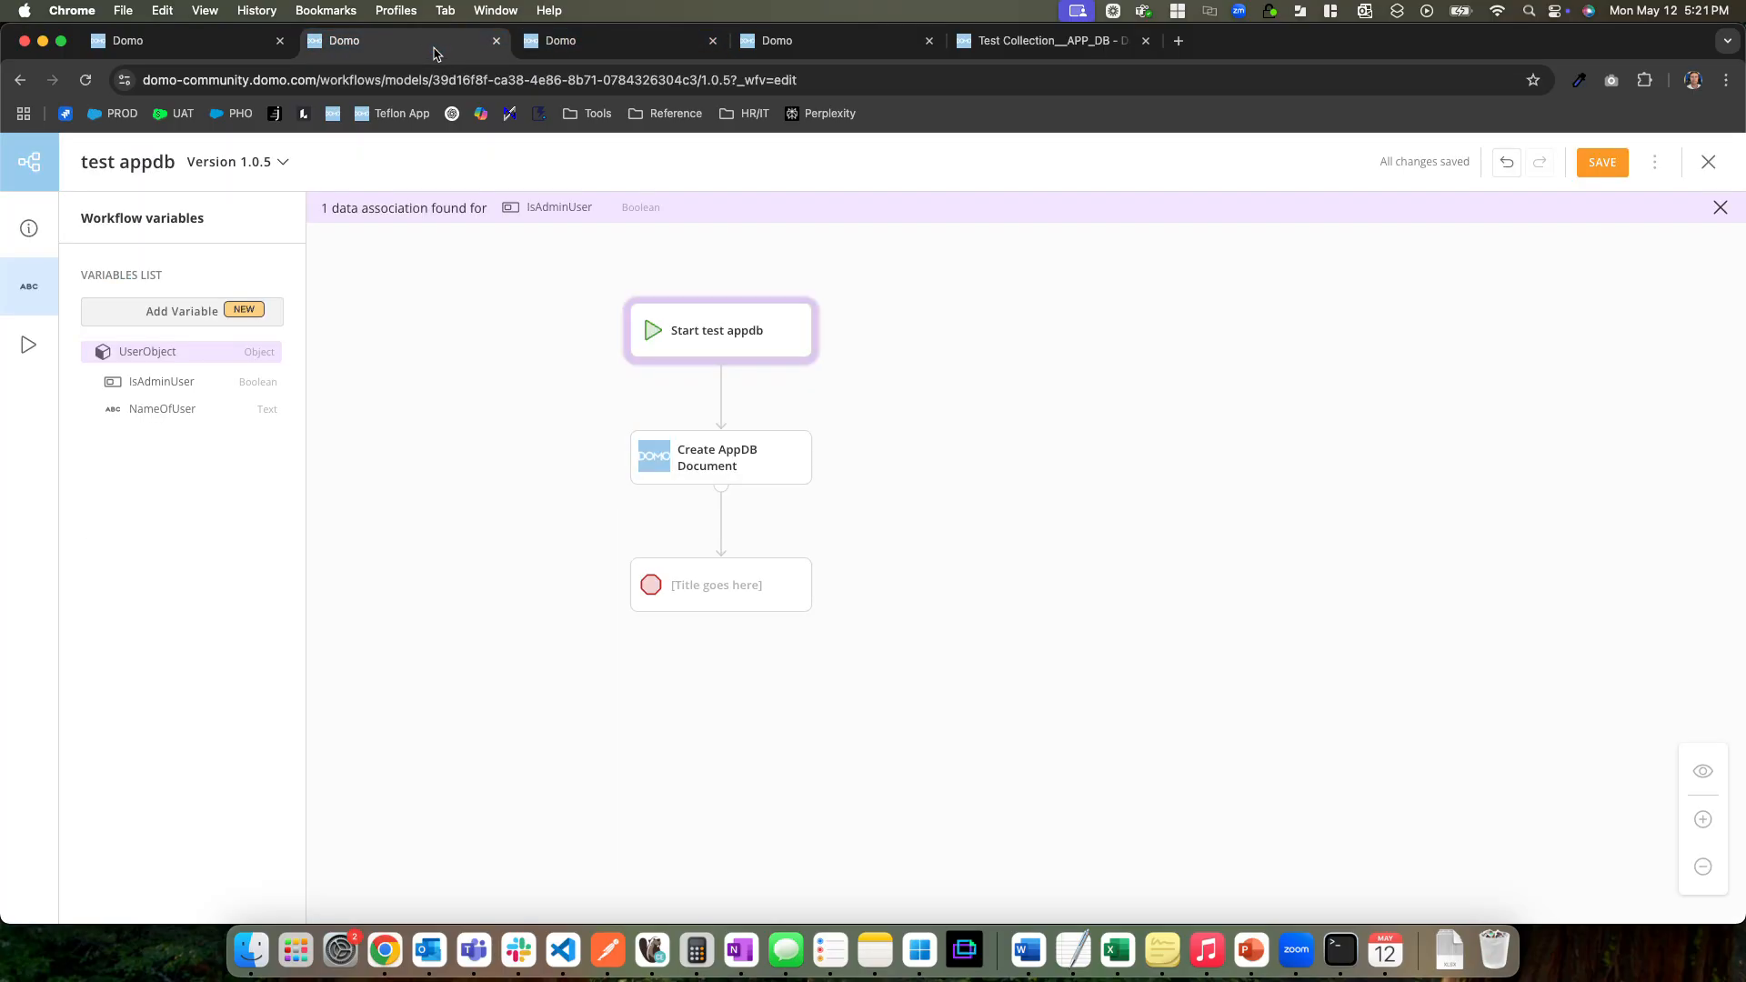
click(560, 44)
click(427, 44)
Save and deploy version 1.0.5 of the test appdb workflow
click(1602, 163)
click(1719, 208)
click(1649, 163)
click(1585, 386)
click(1202, 639)
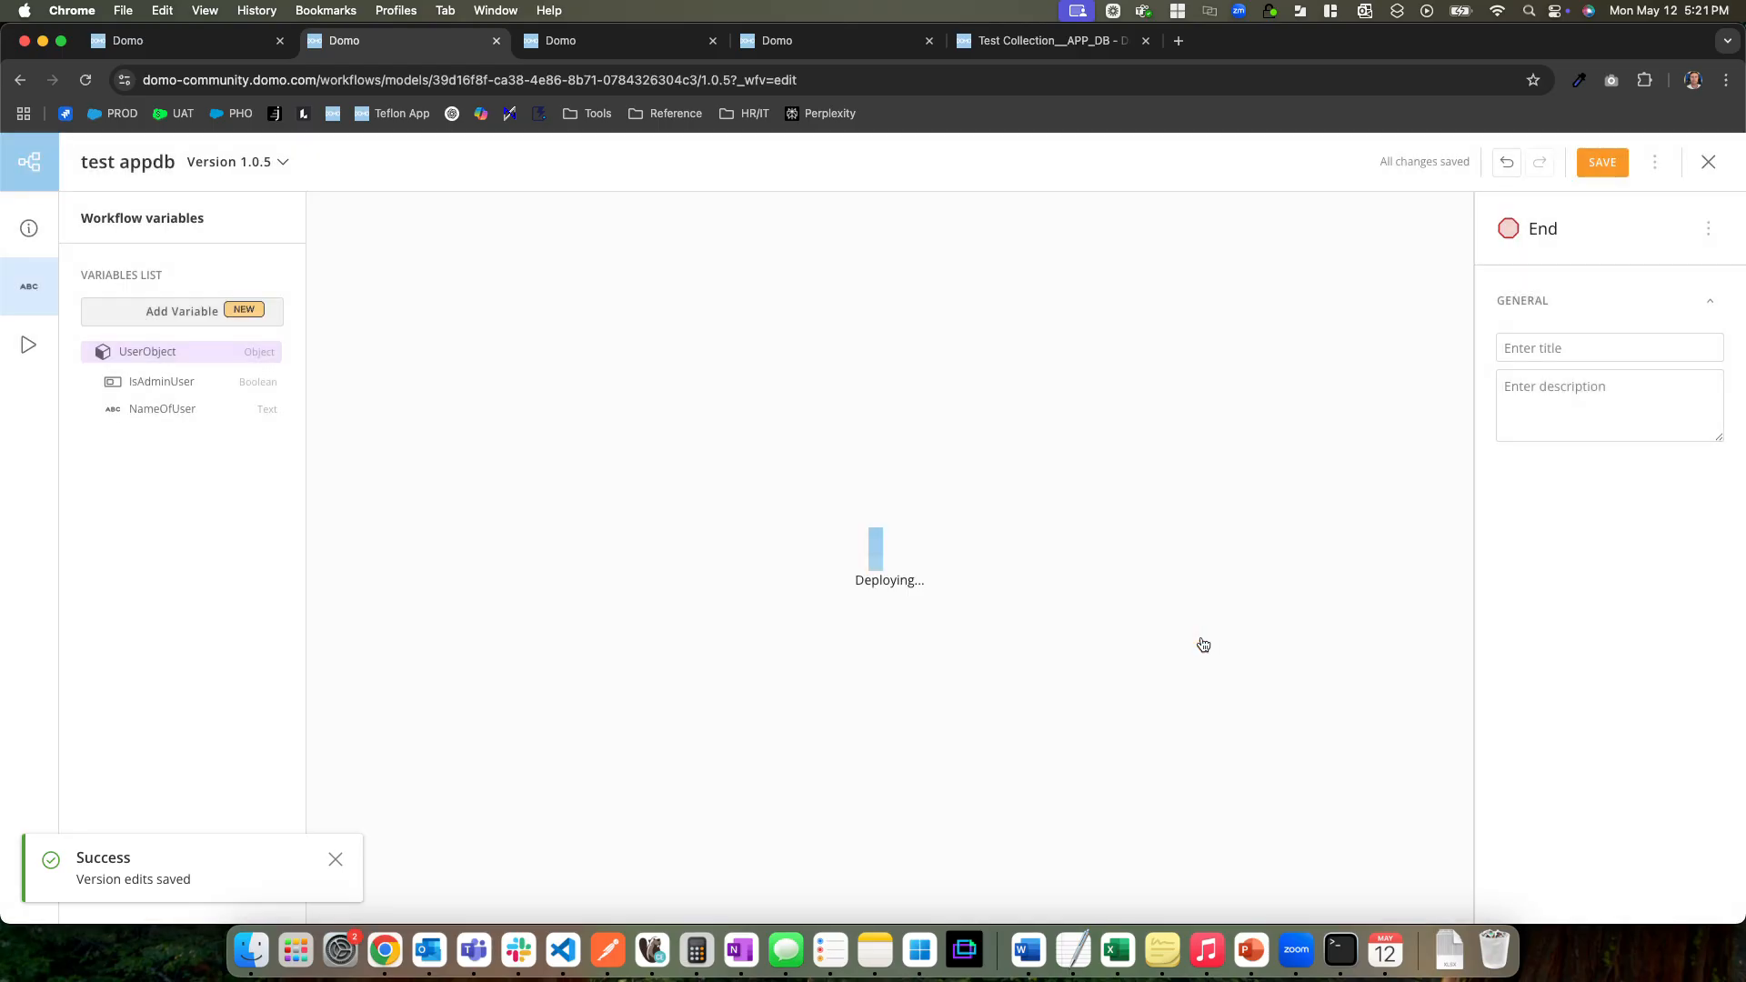
Run test appdb version 1.0.5 with Name of User "test again" and Is Admin? set to True
click(1552, 162)
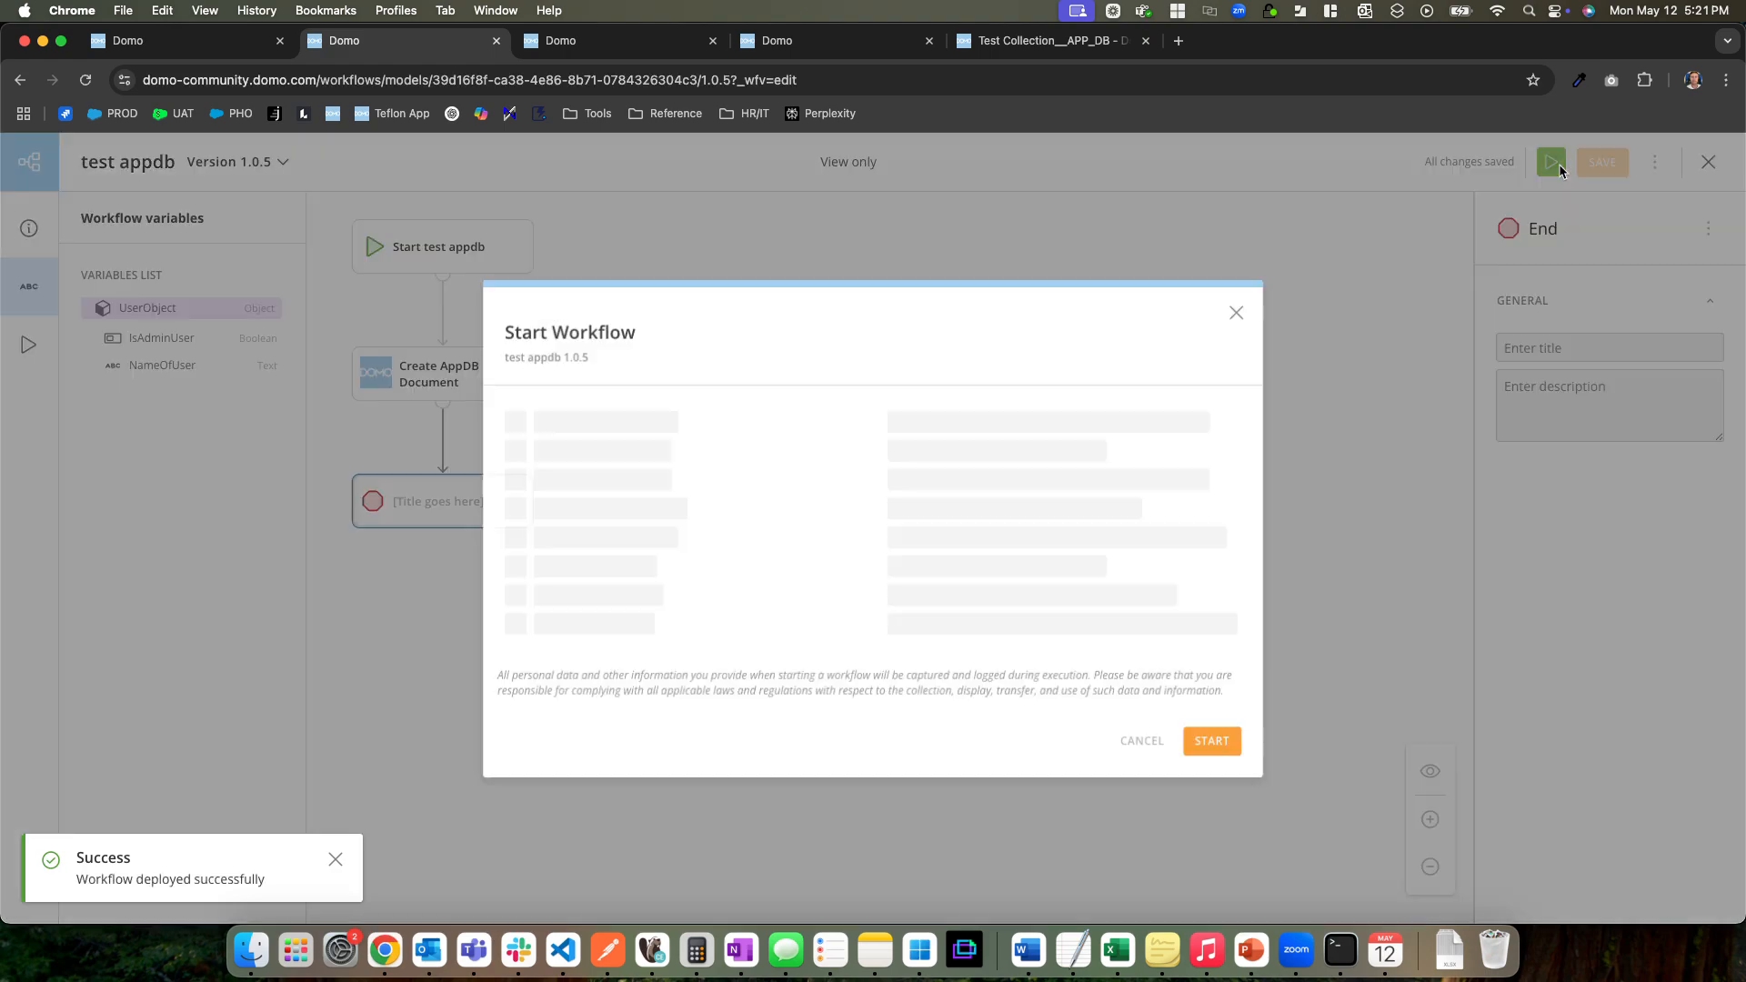
text(test again)
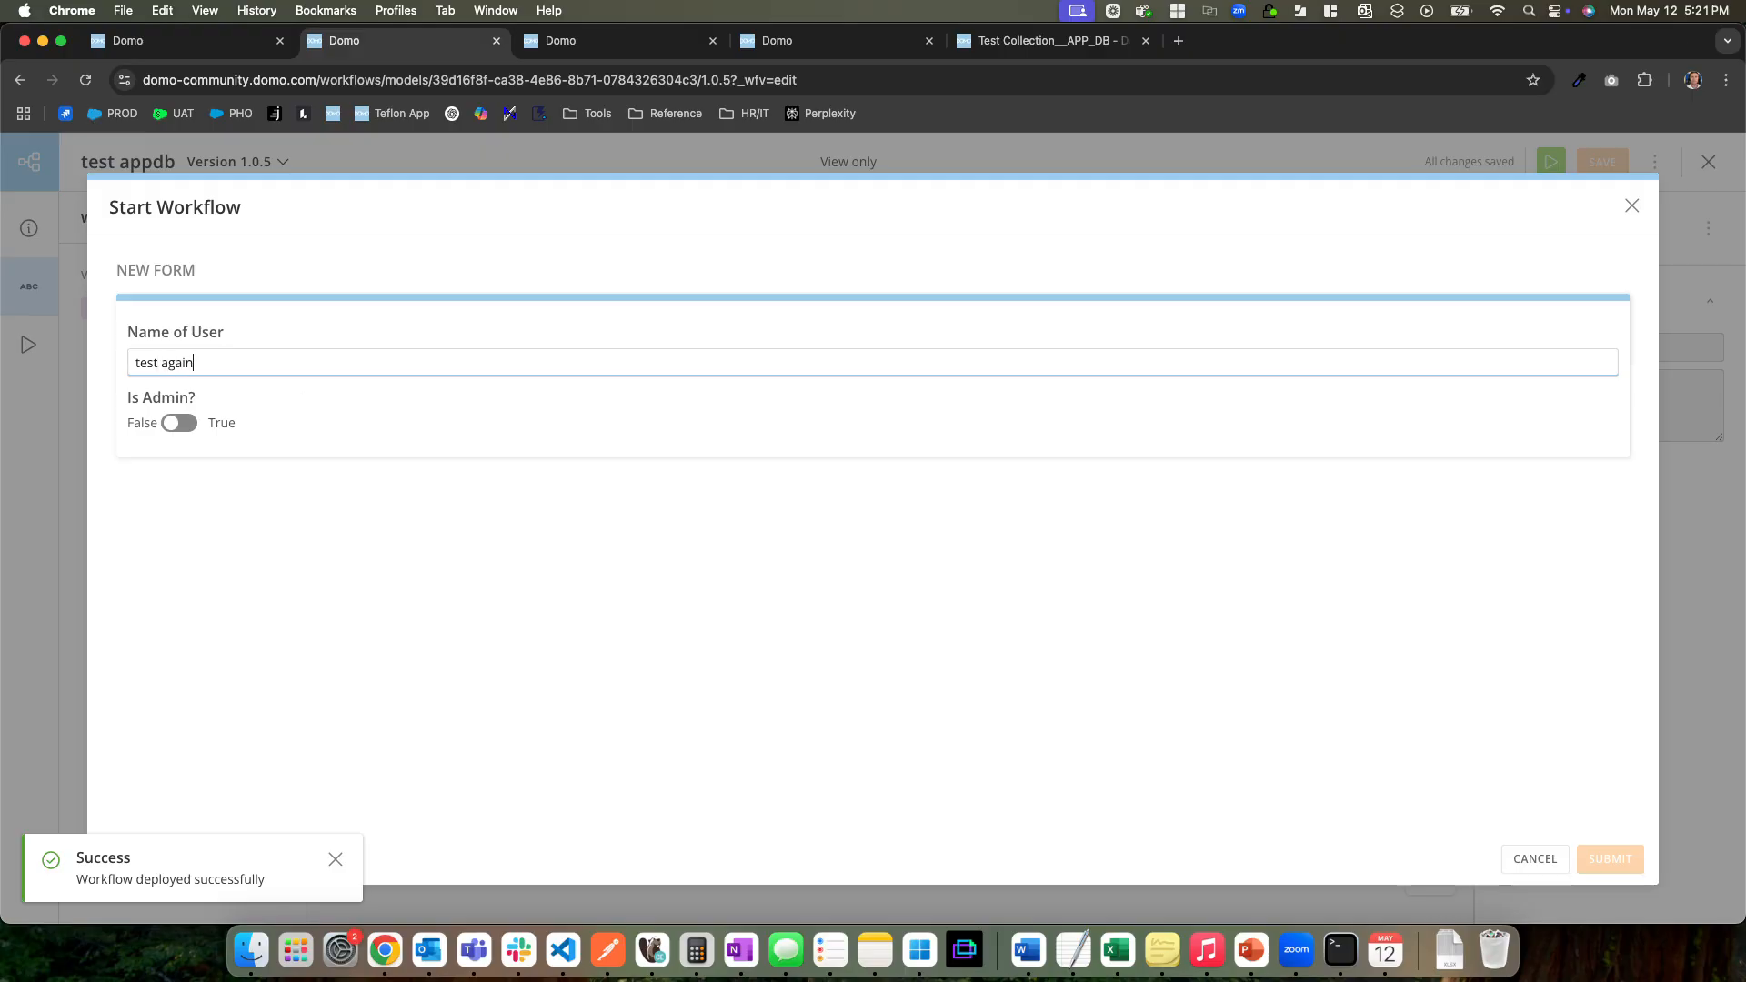
key(Tab)
key(space)
click(1610, 860)
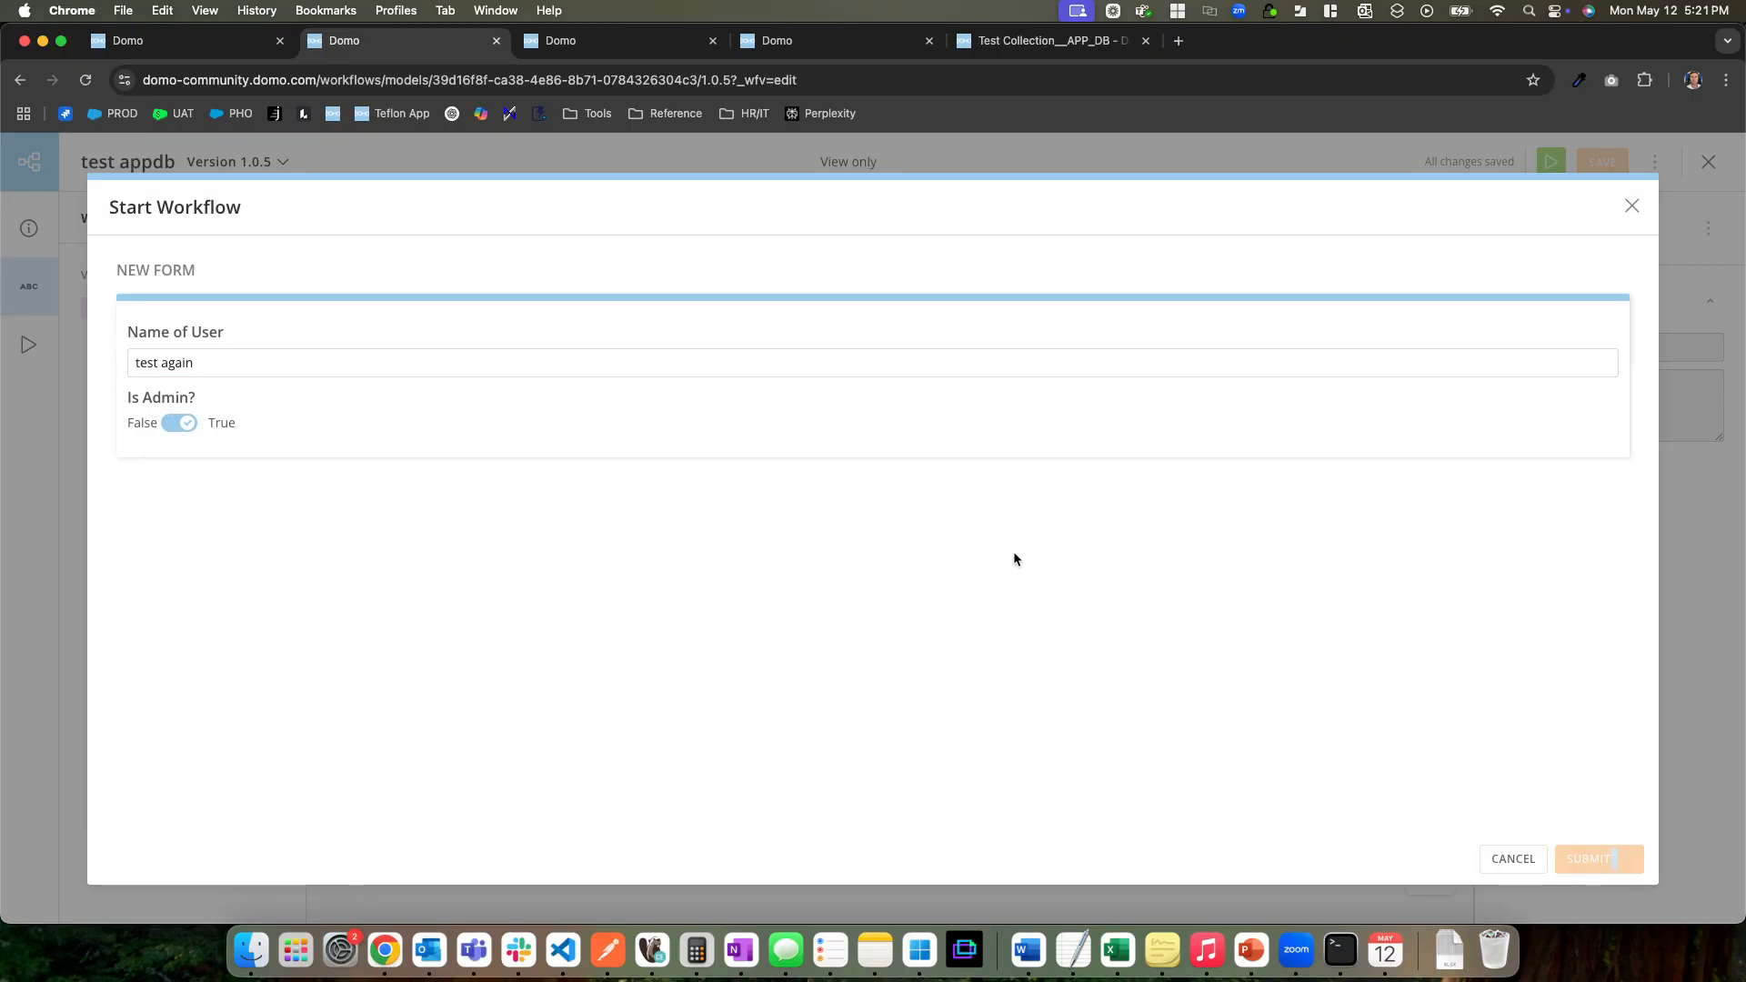
Run test appdb version 1.0.5 again with the user's first name as Name of User and Is Admin? set to False
click(1551, 162)
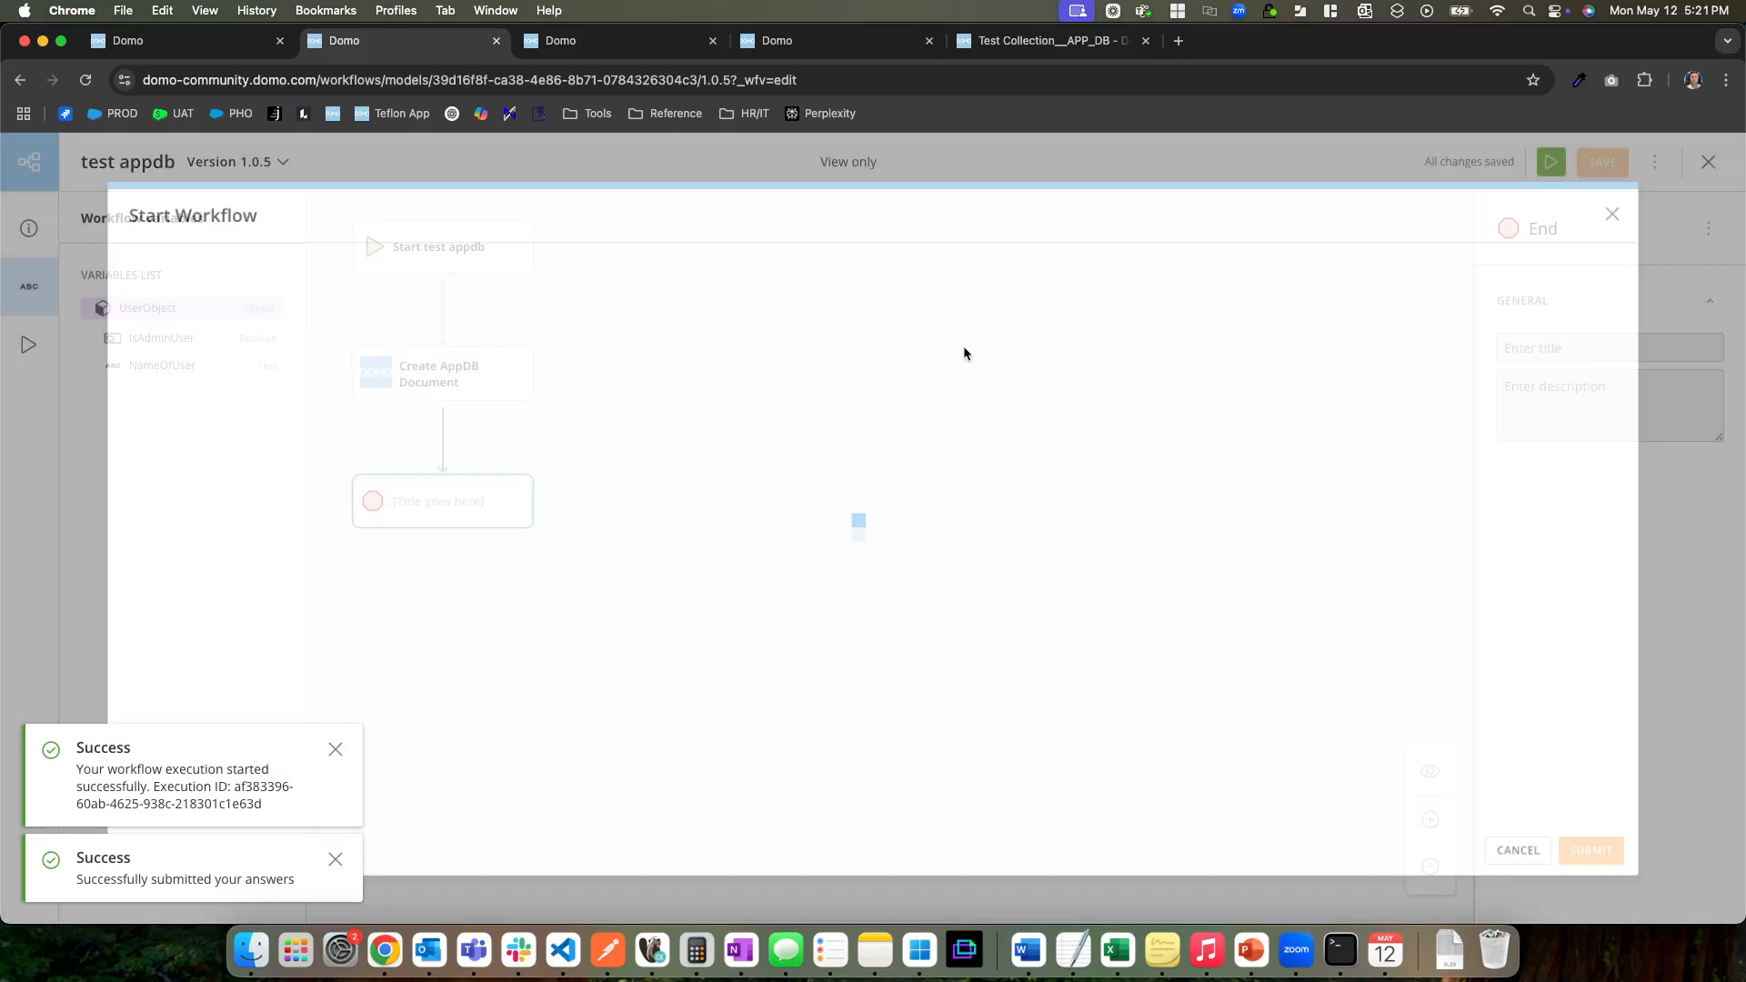
text(Elliott)
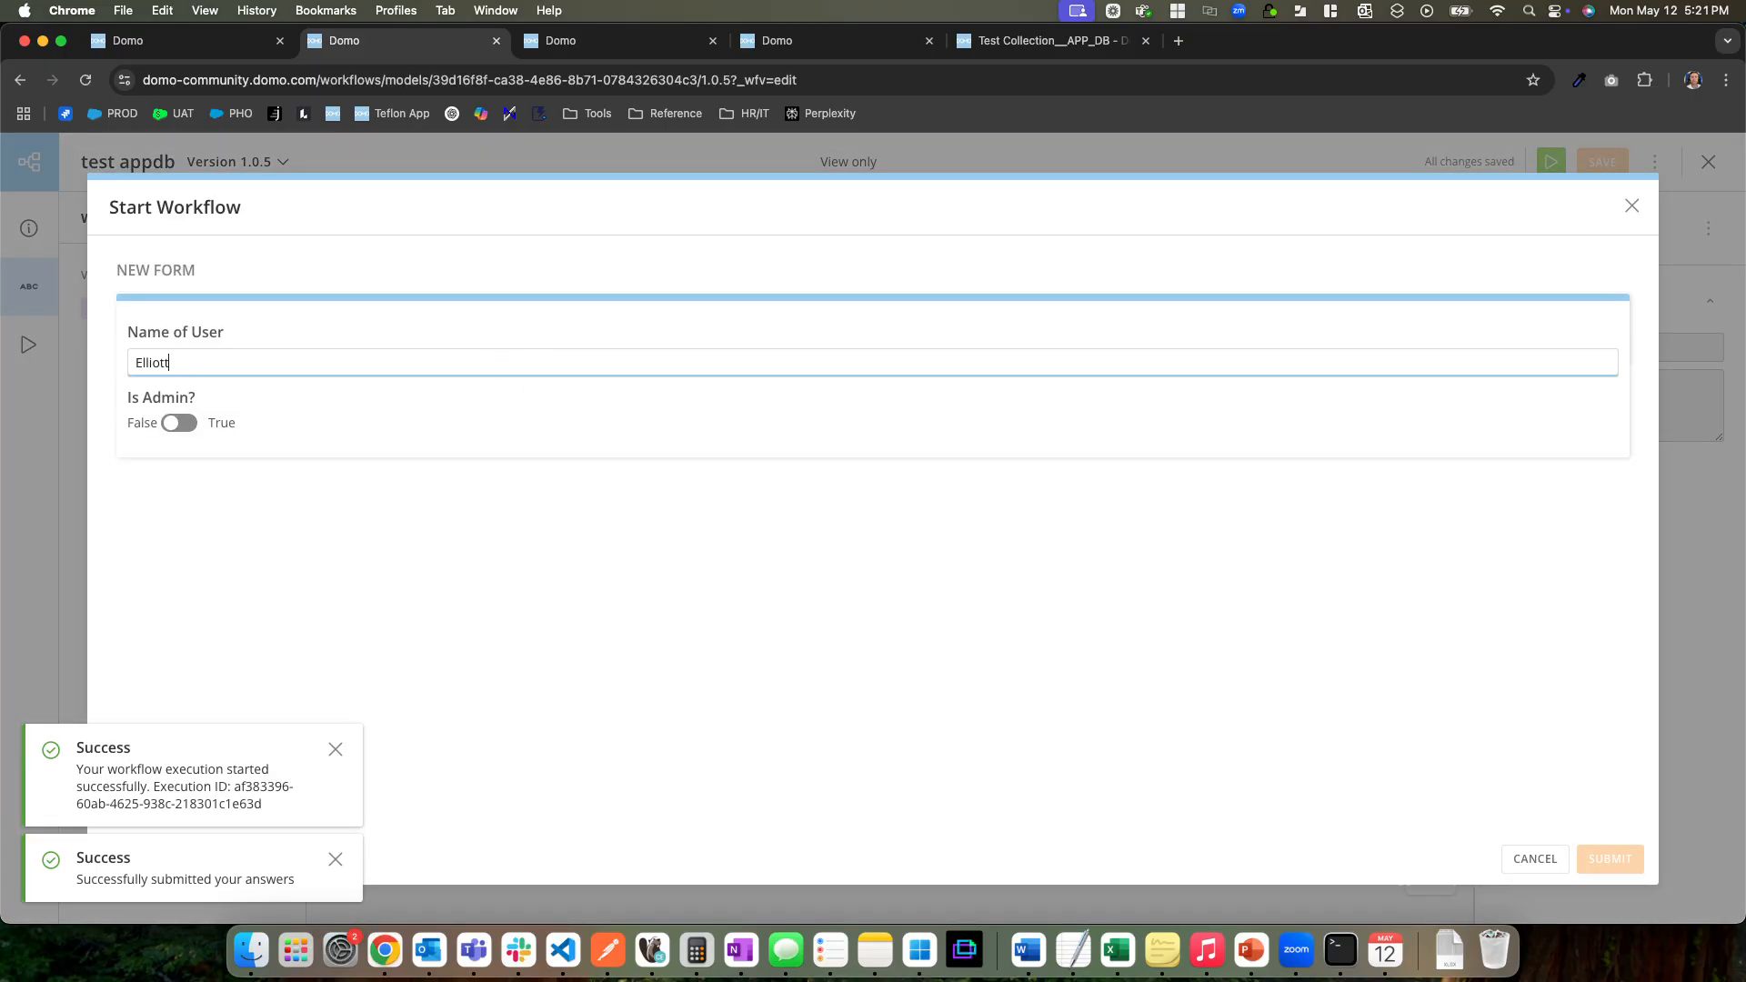
click(371, 441)
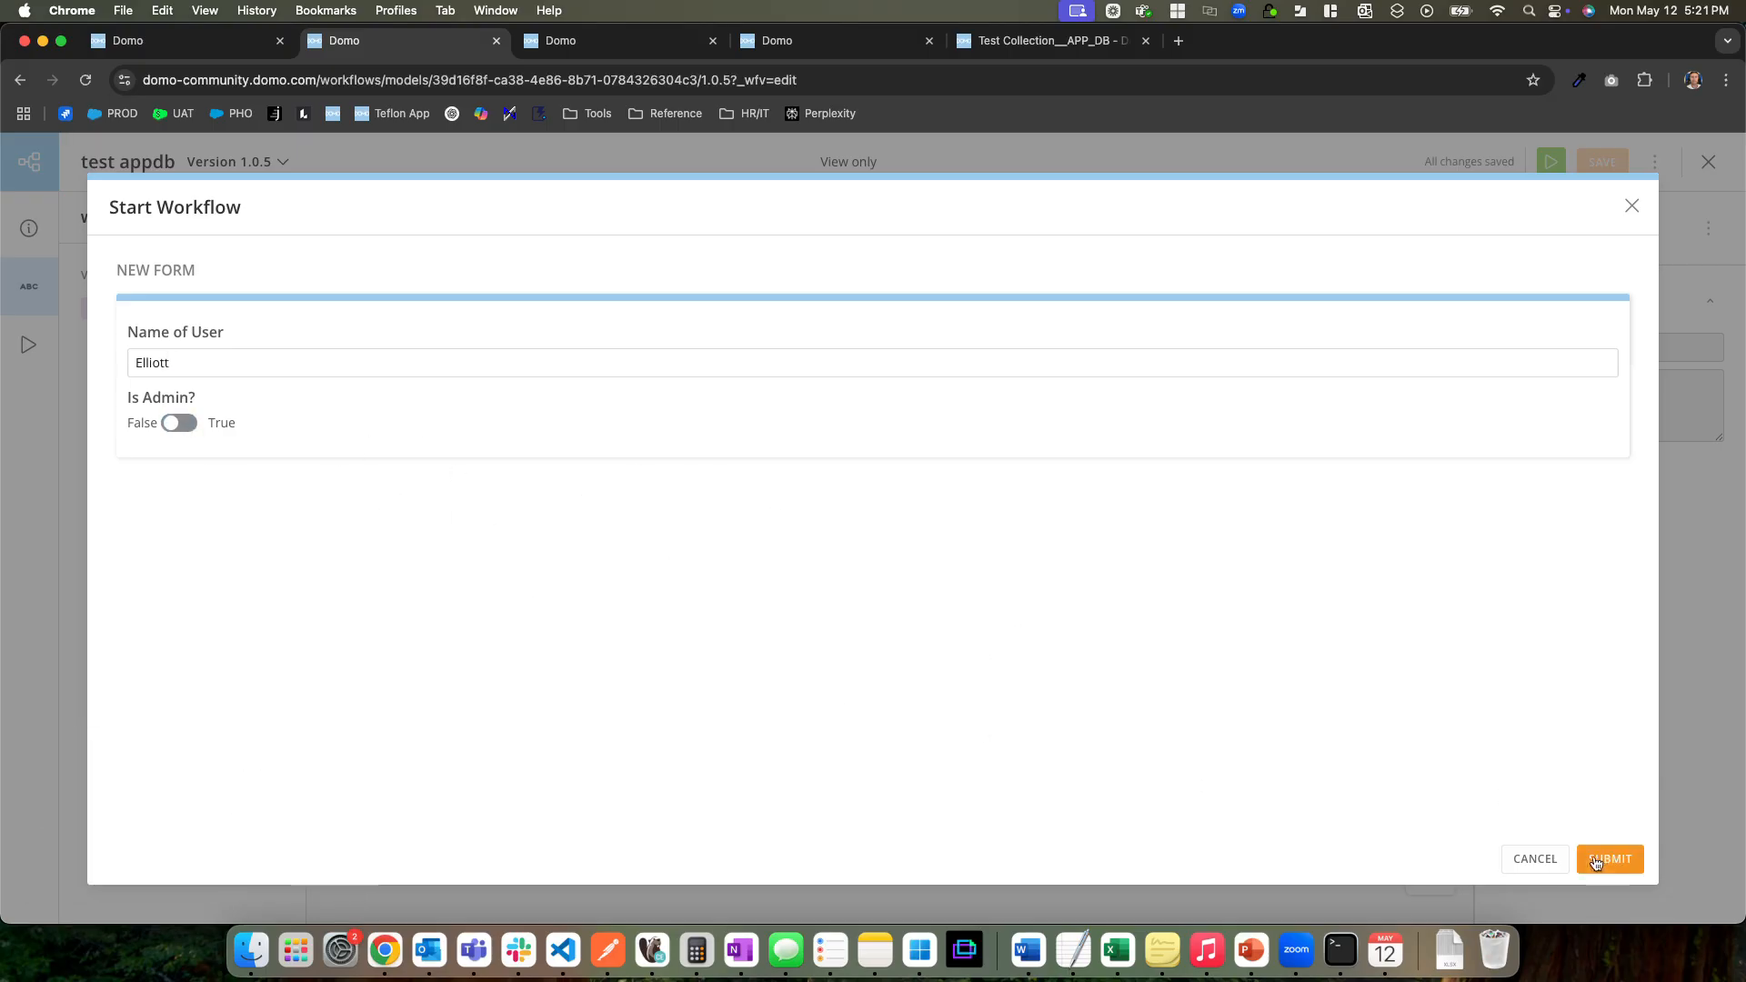
click(1592, 861)
click(928, 299)
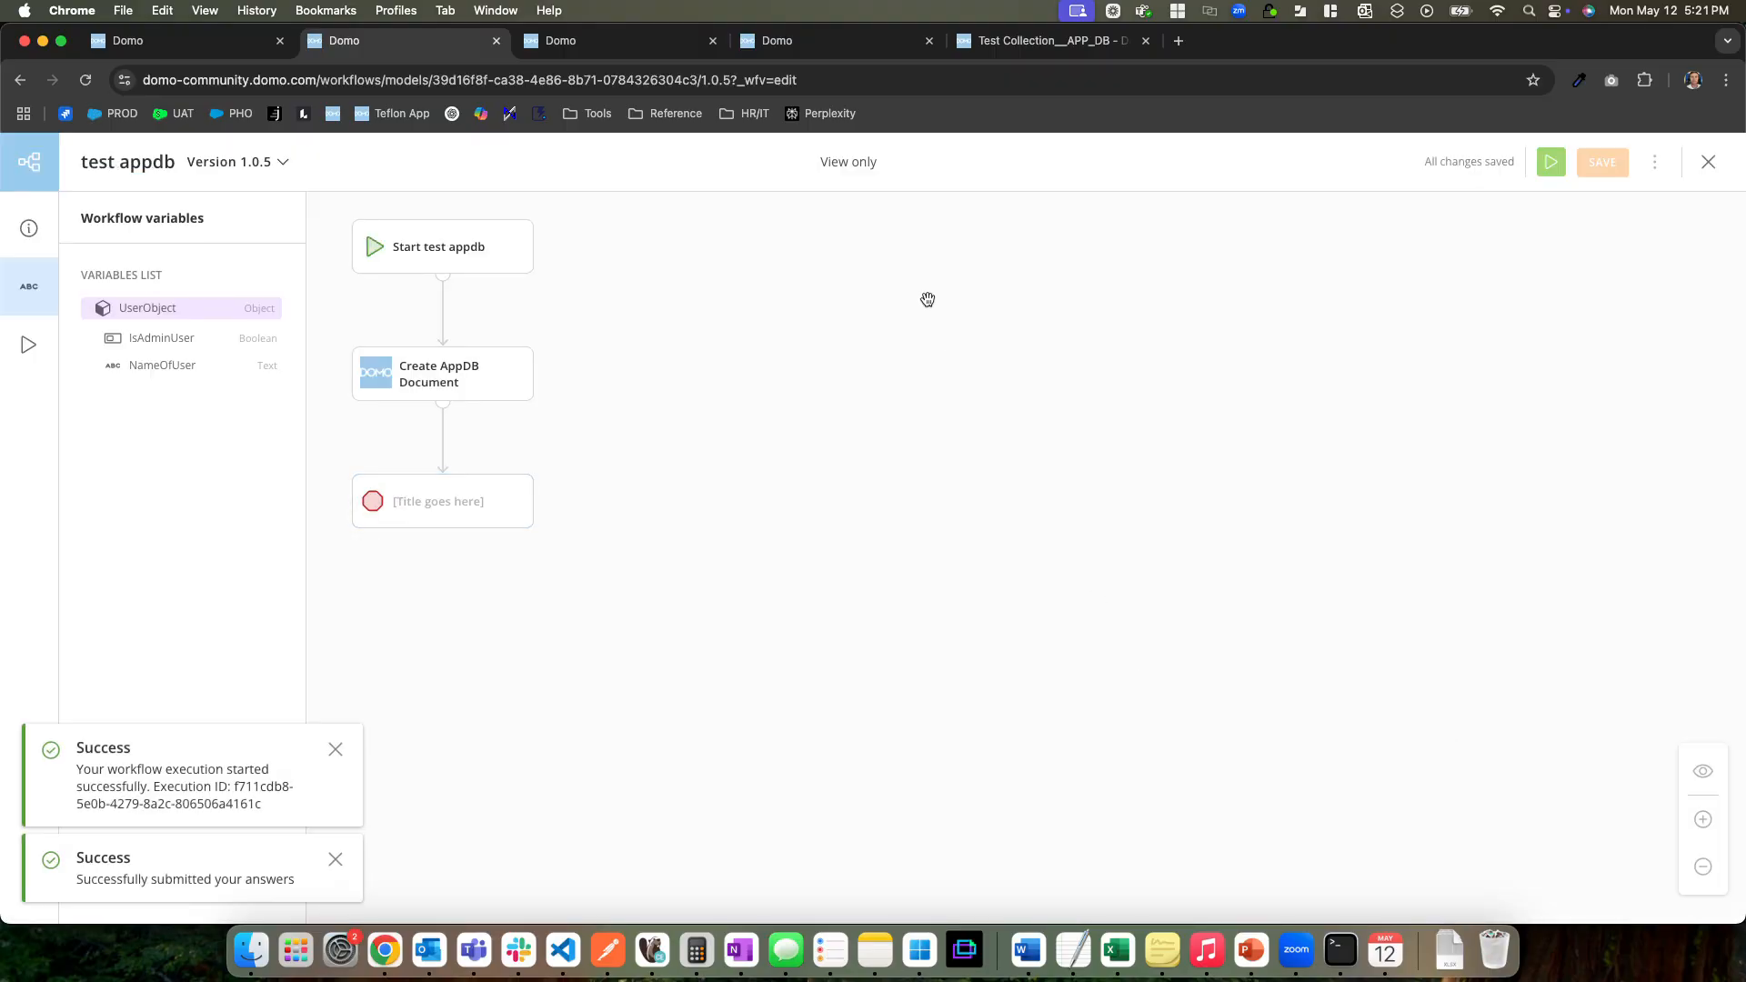
Manually start Sync AppDB Daily version 1.0.0 again to sync the new form entries
click(608, 35)
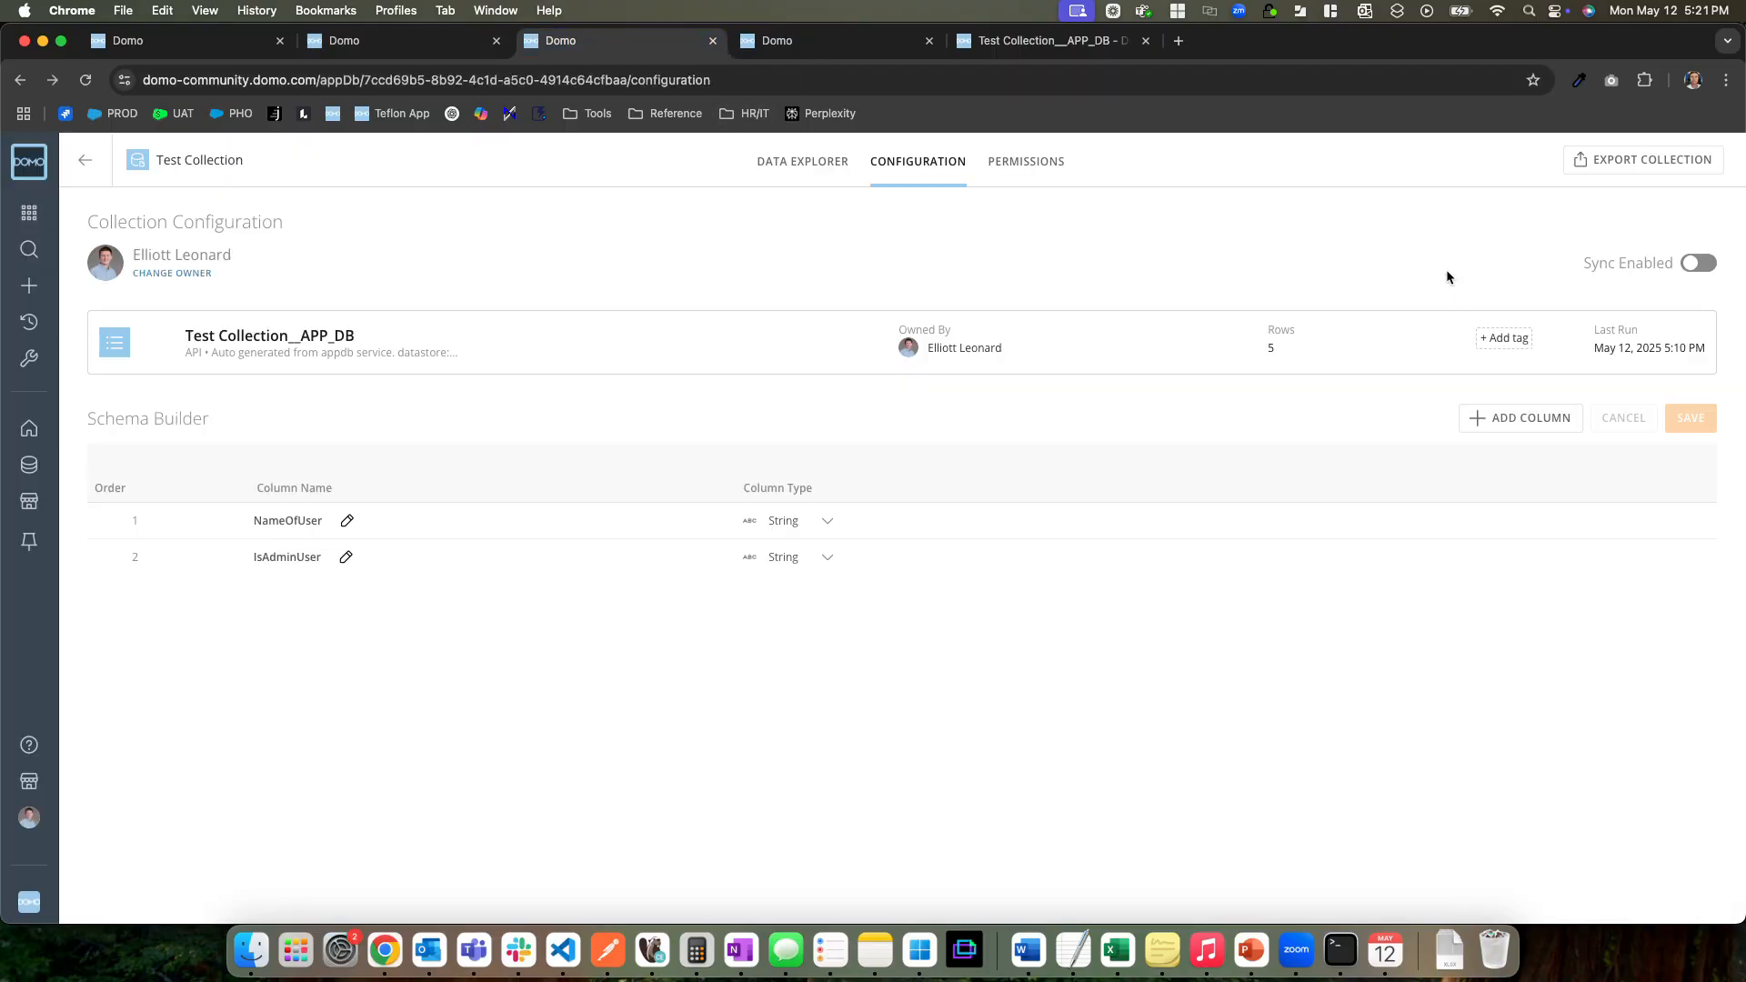
click(801, 40)
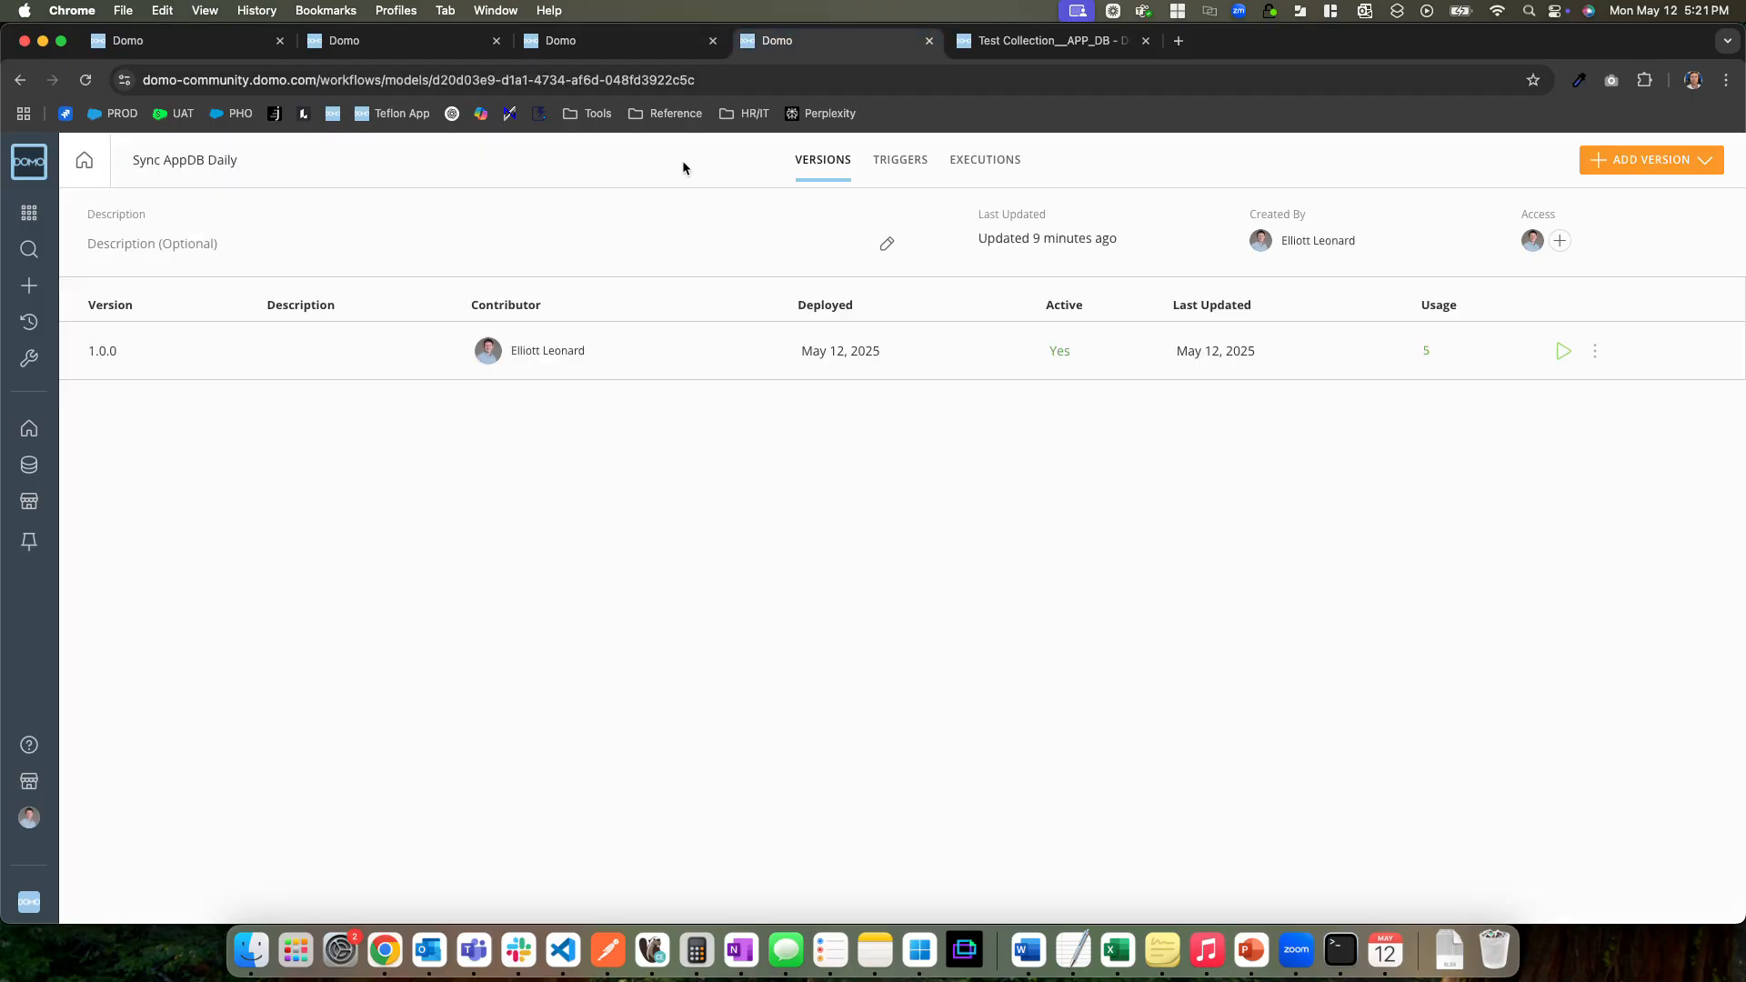
click(1565, 351)
click(1222, 668)
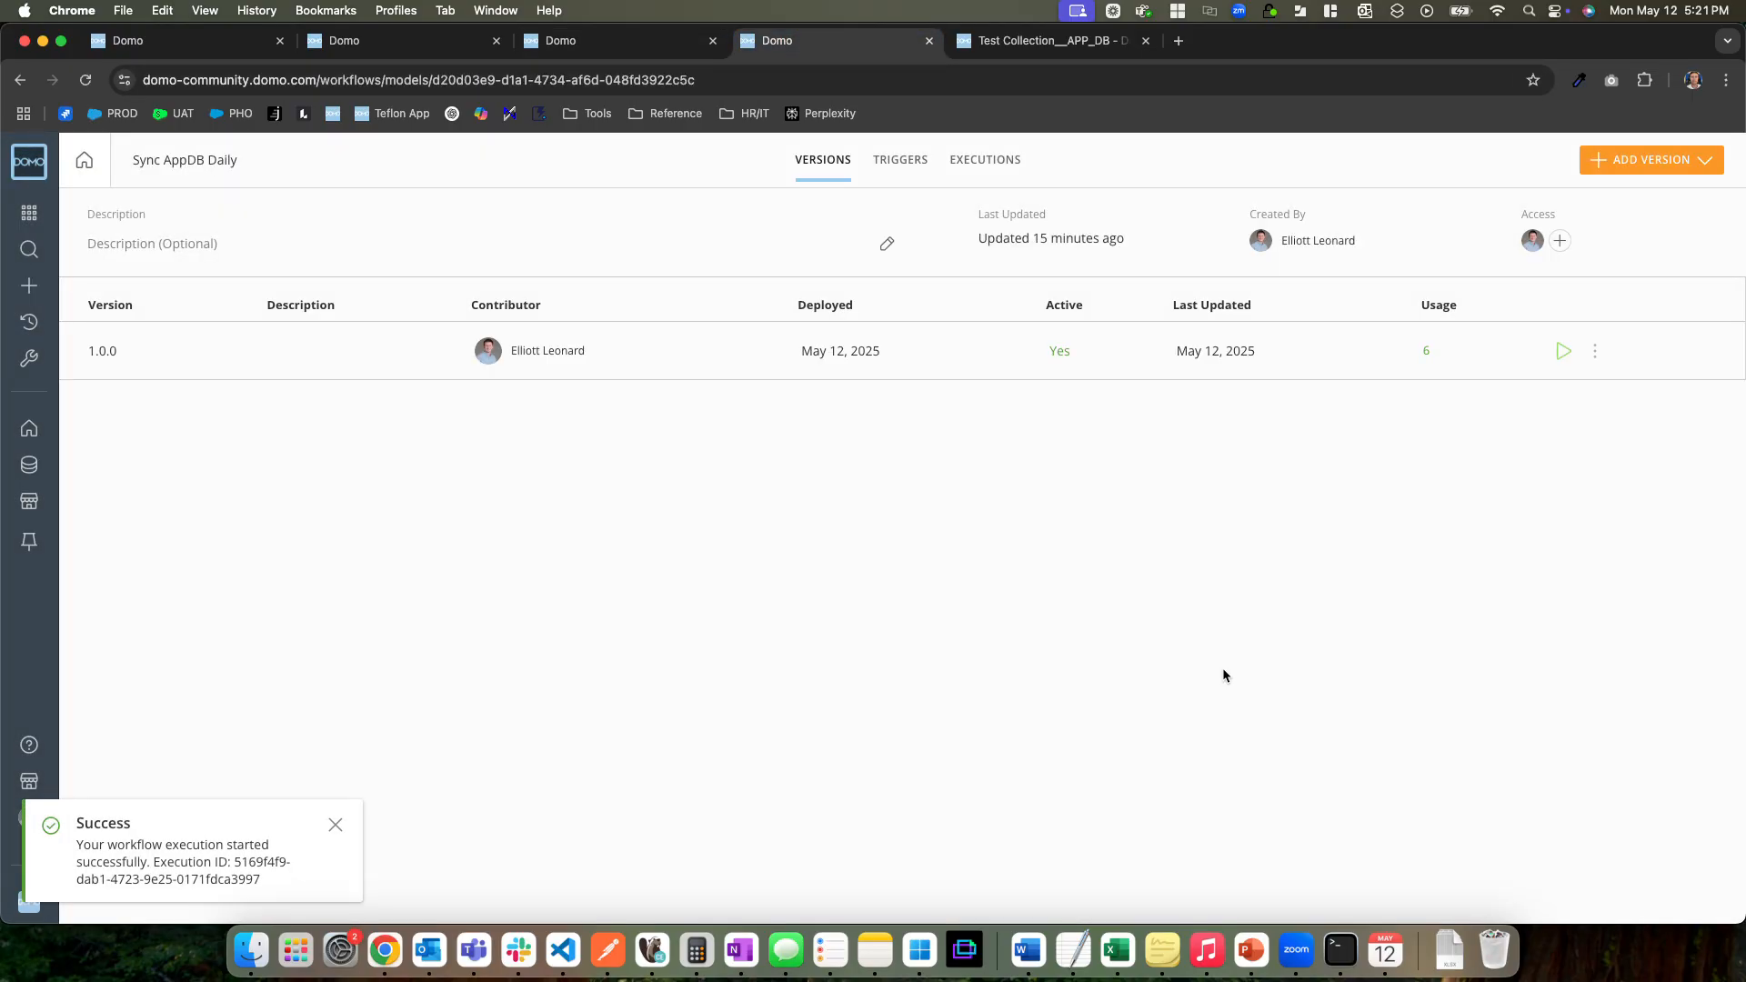
Reload the Test Collection__APP_DB dataset and check its data rows against the workflow variables and the collection's column names
click(997, 44)
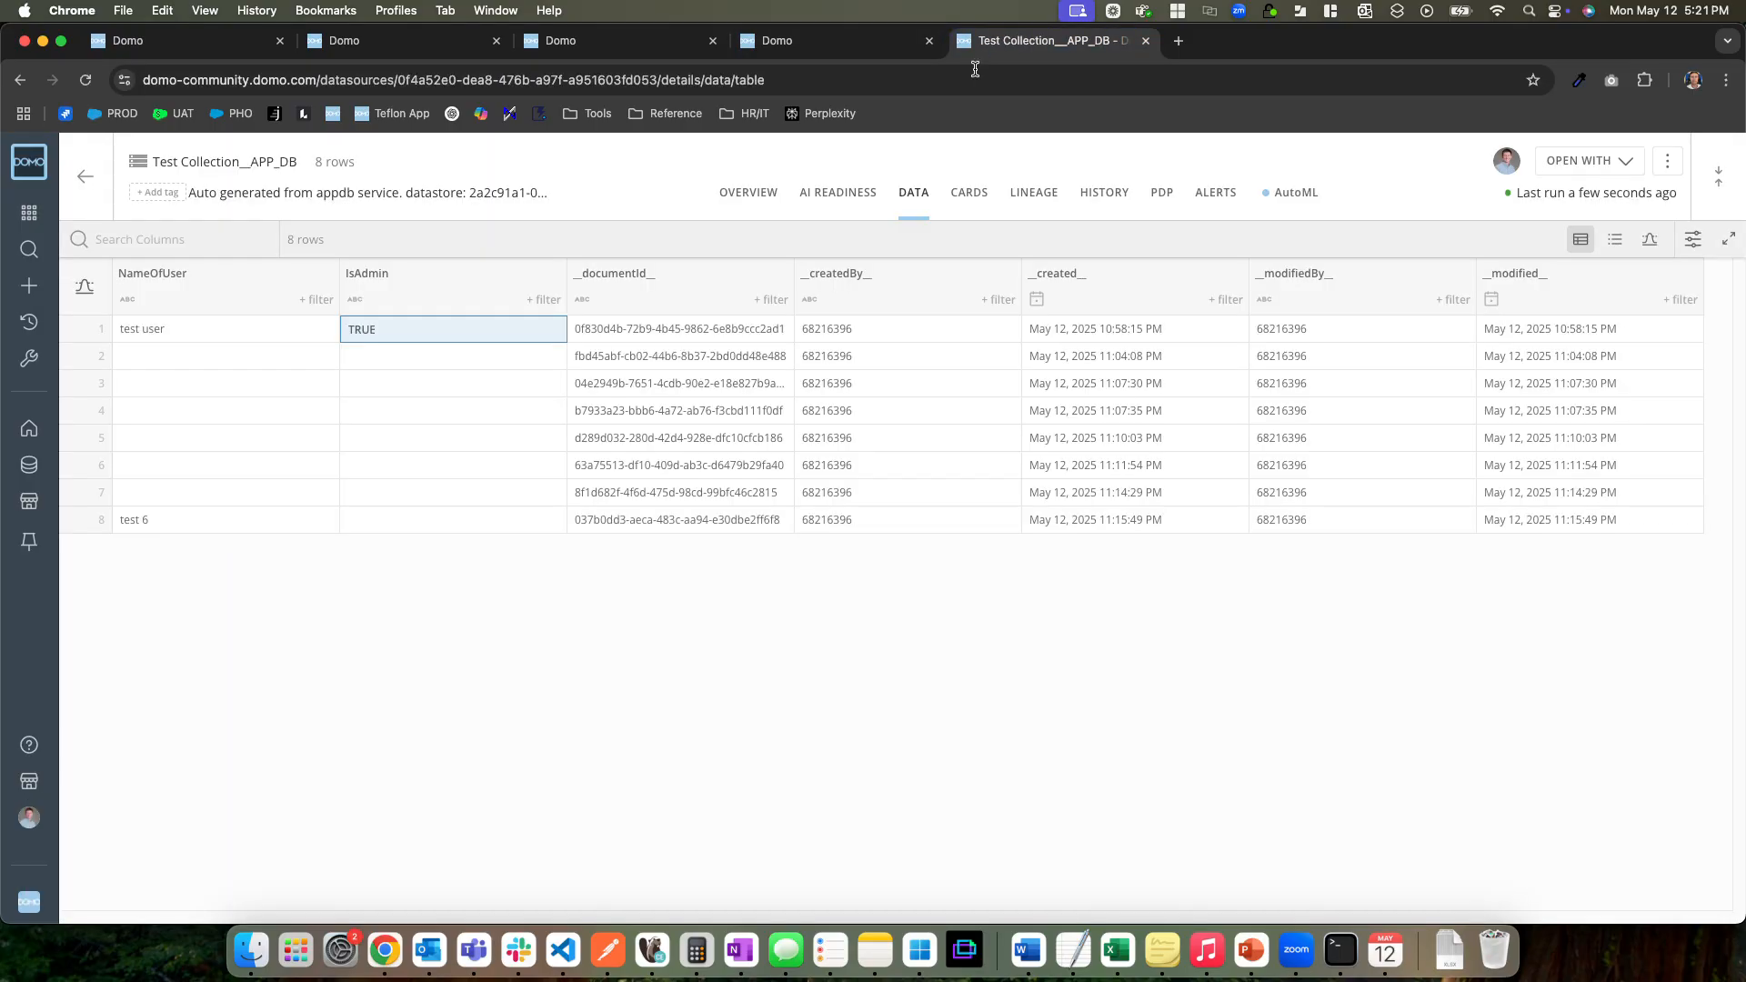
click(749, 193)
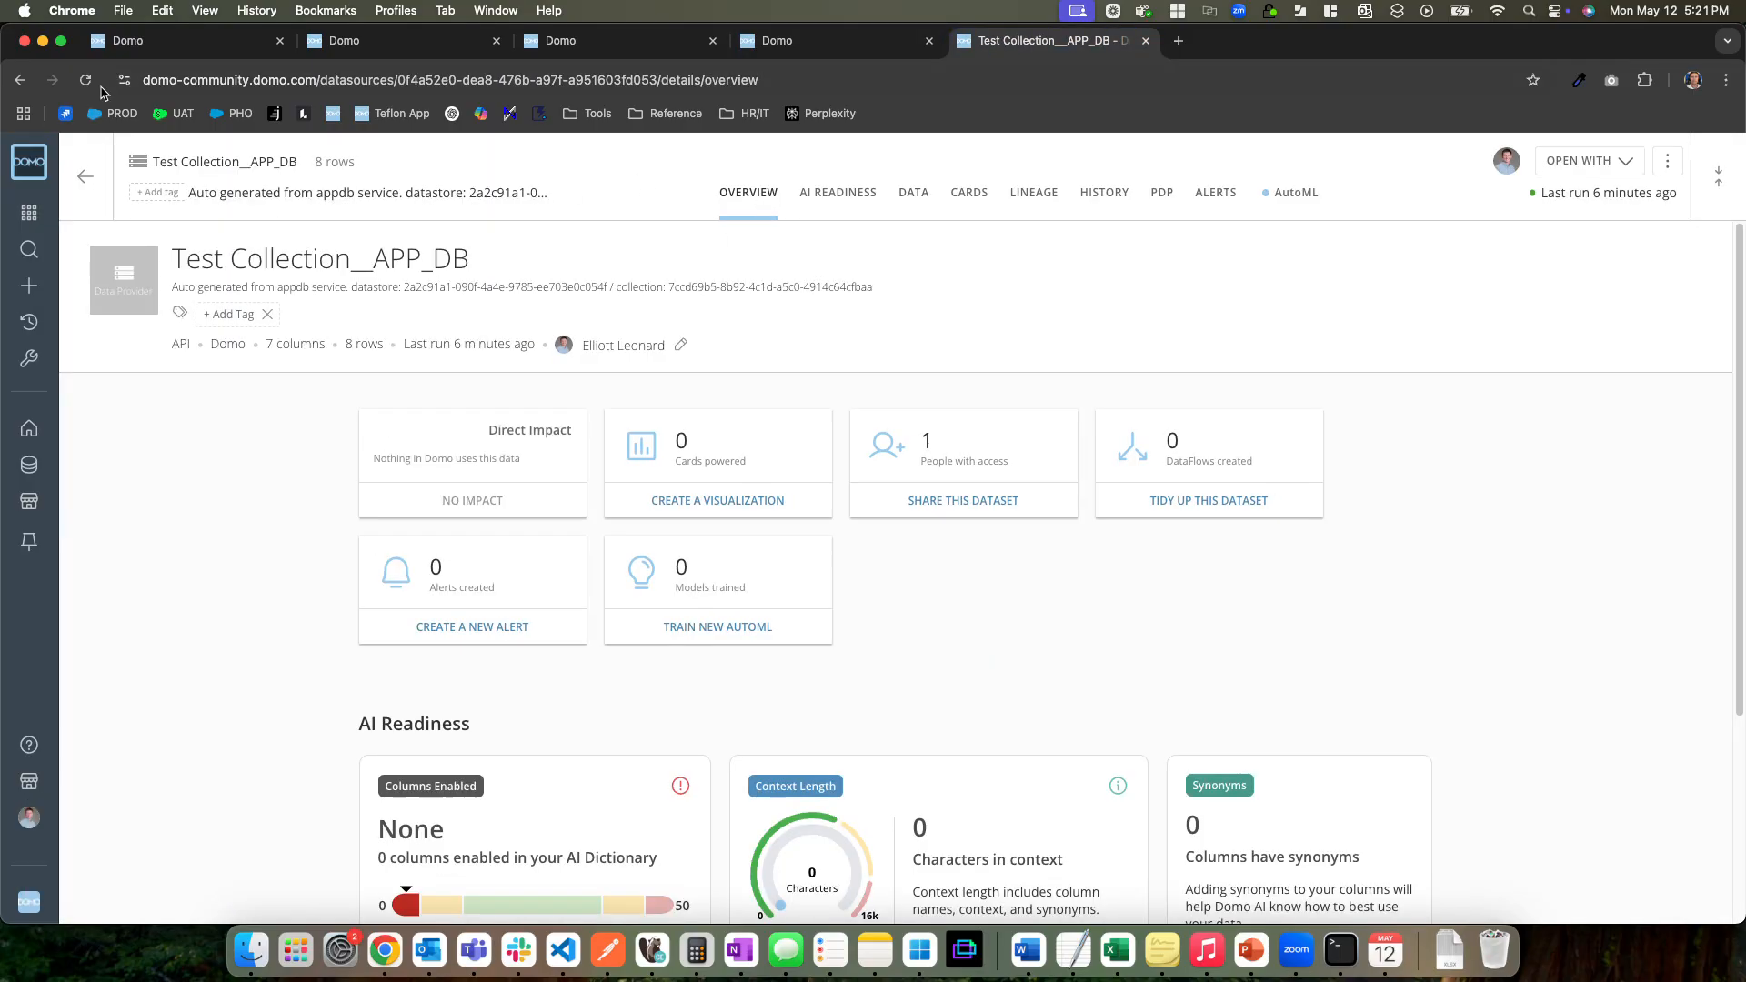
click(87, 81)
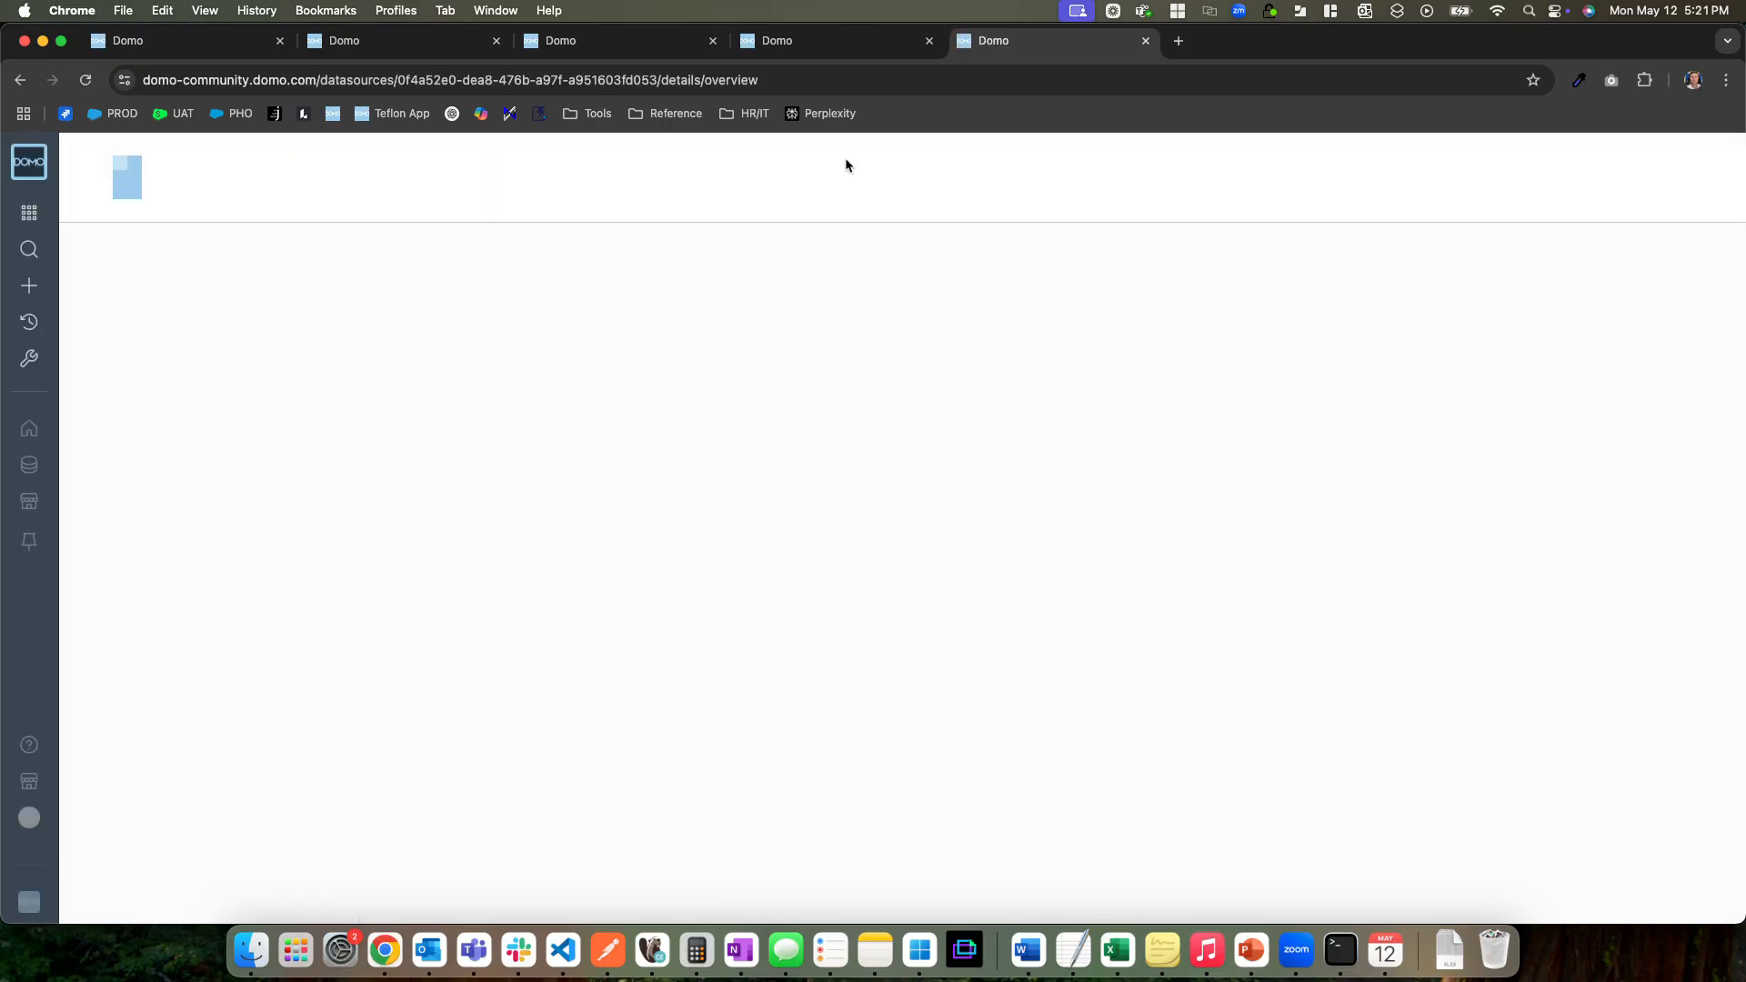
click(895, 193)
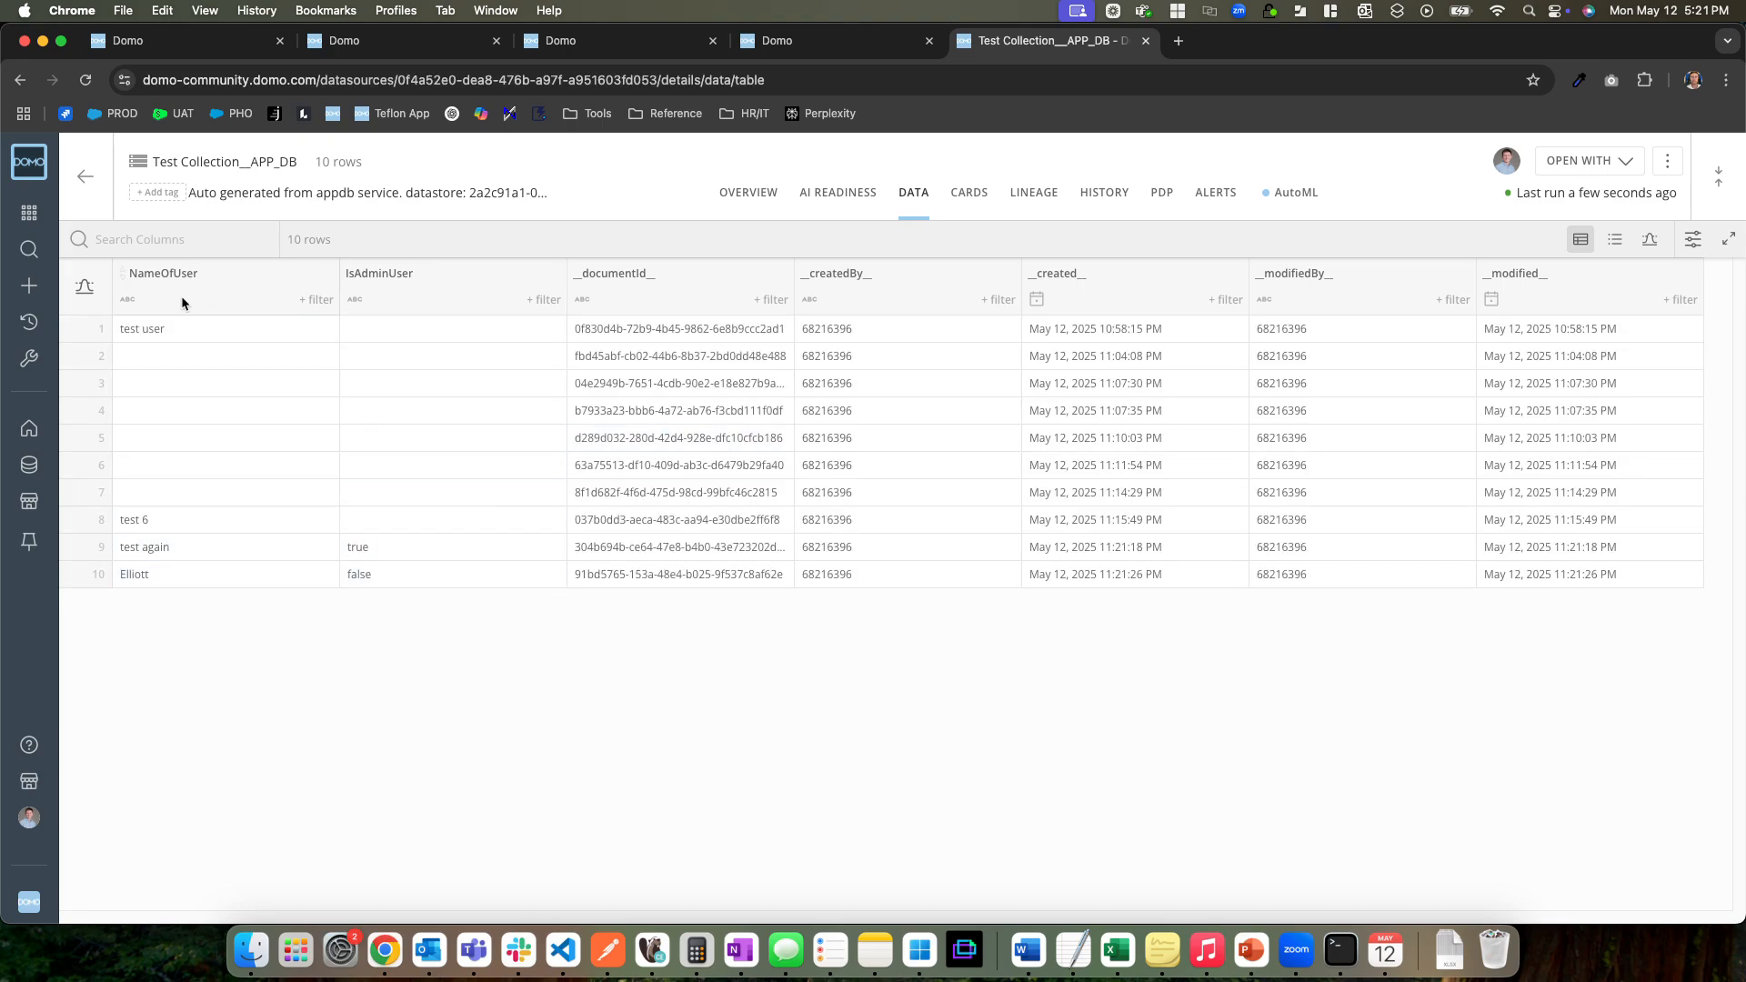
click(396, 40)
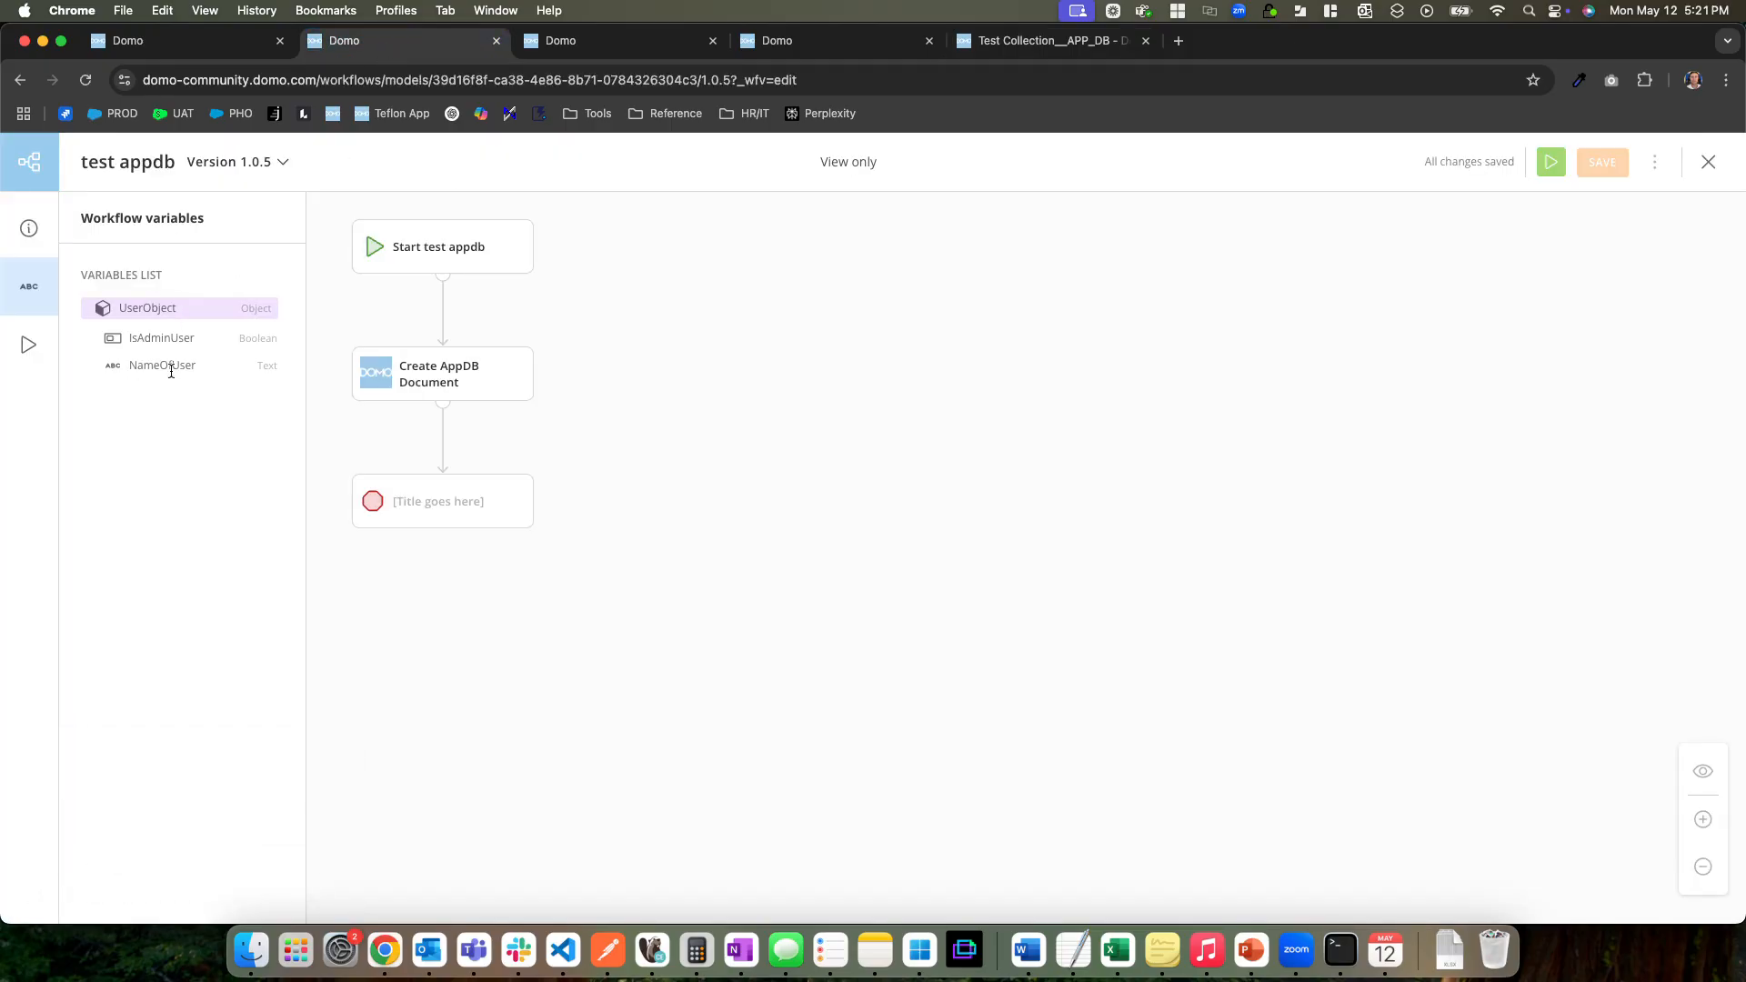
click(629, 41)
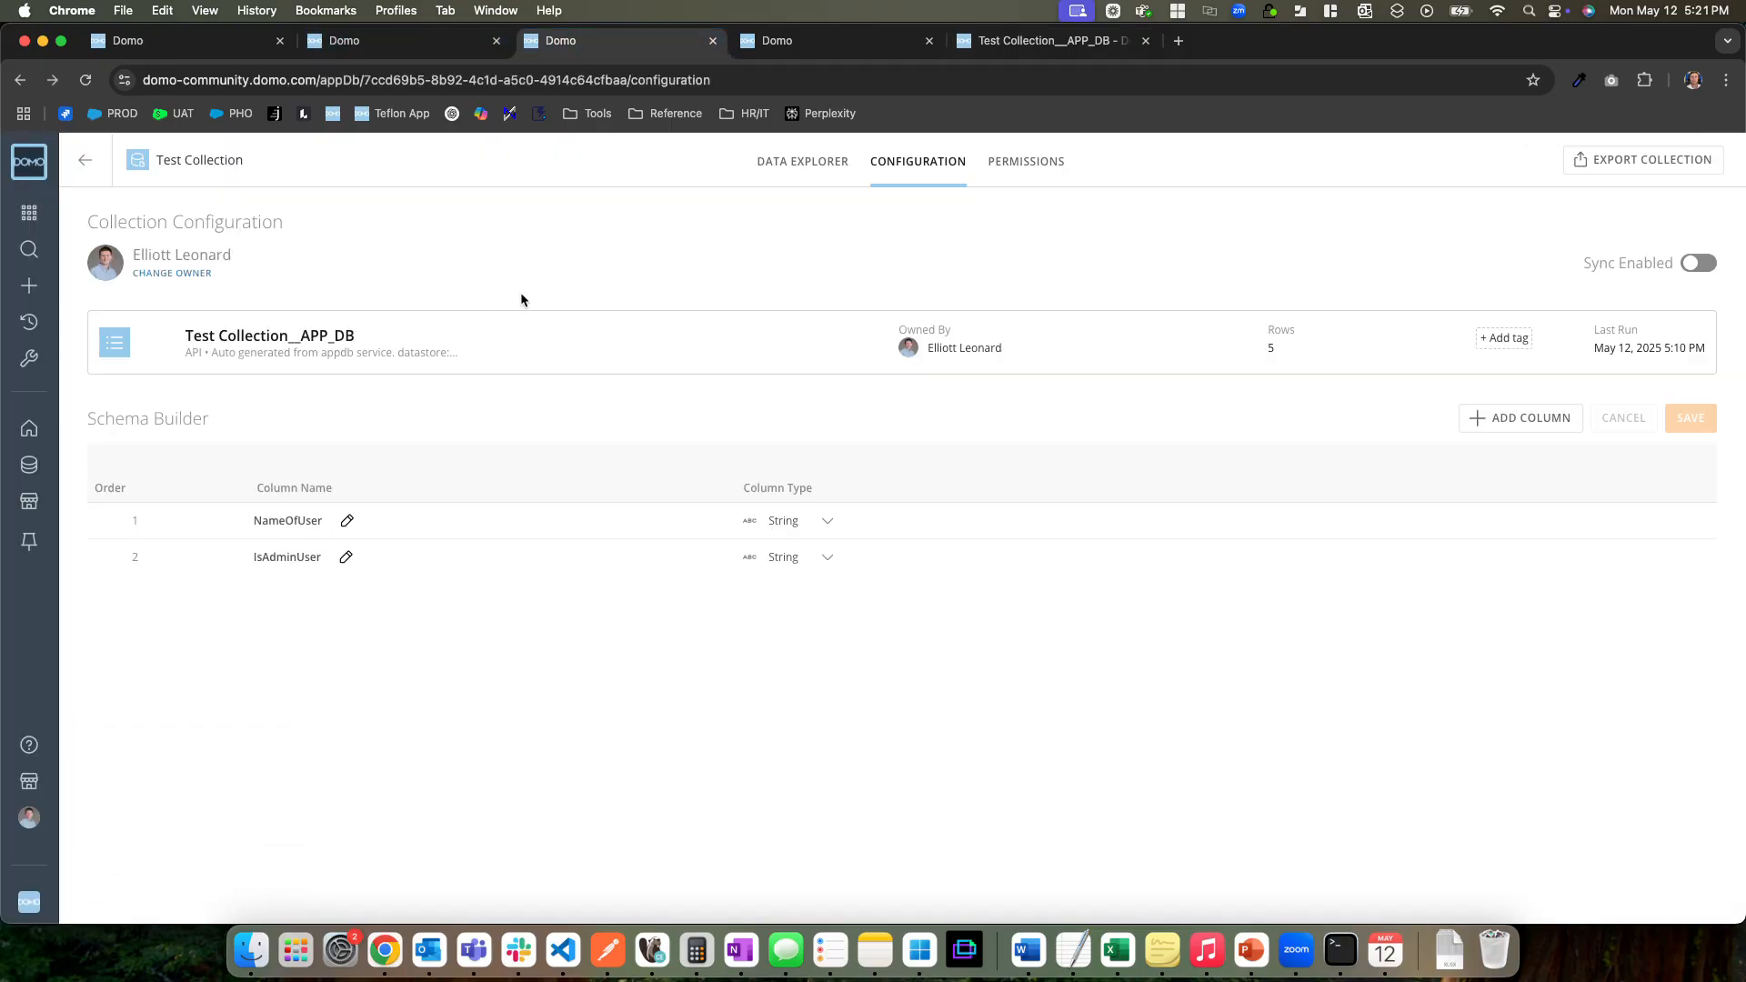